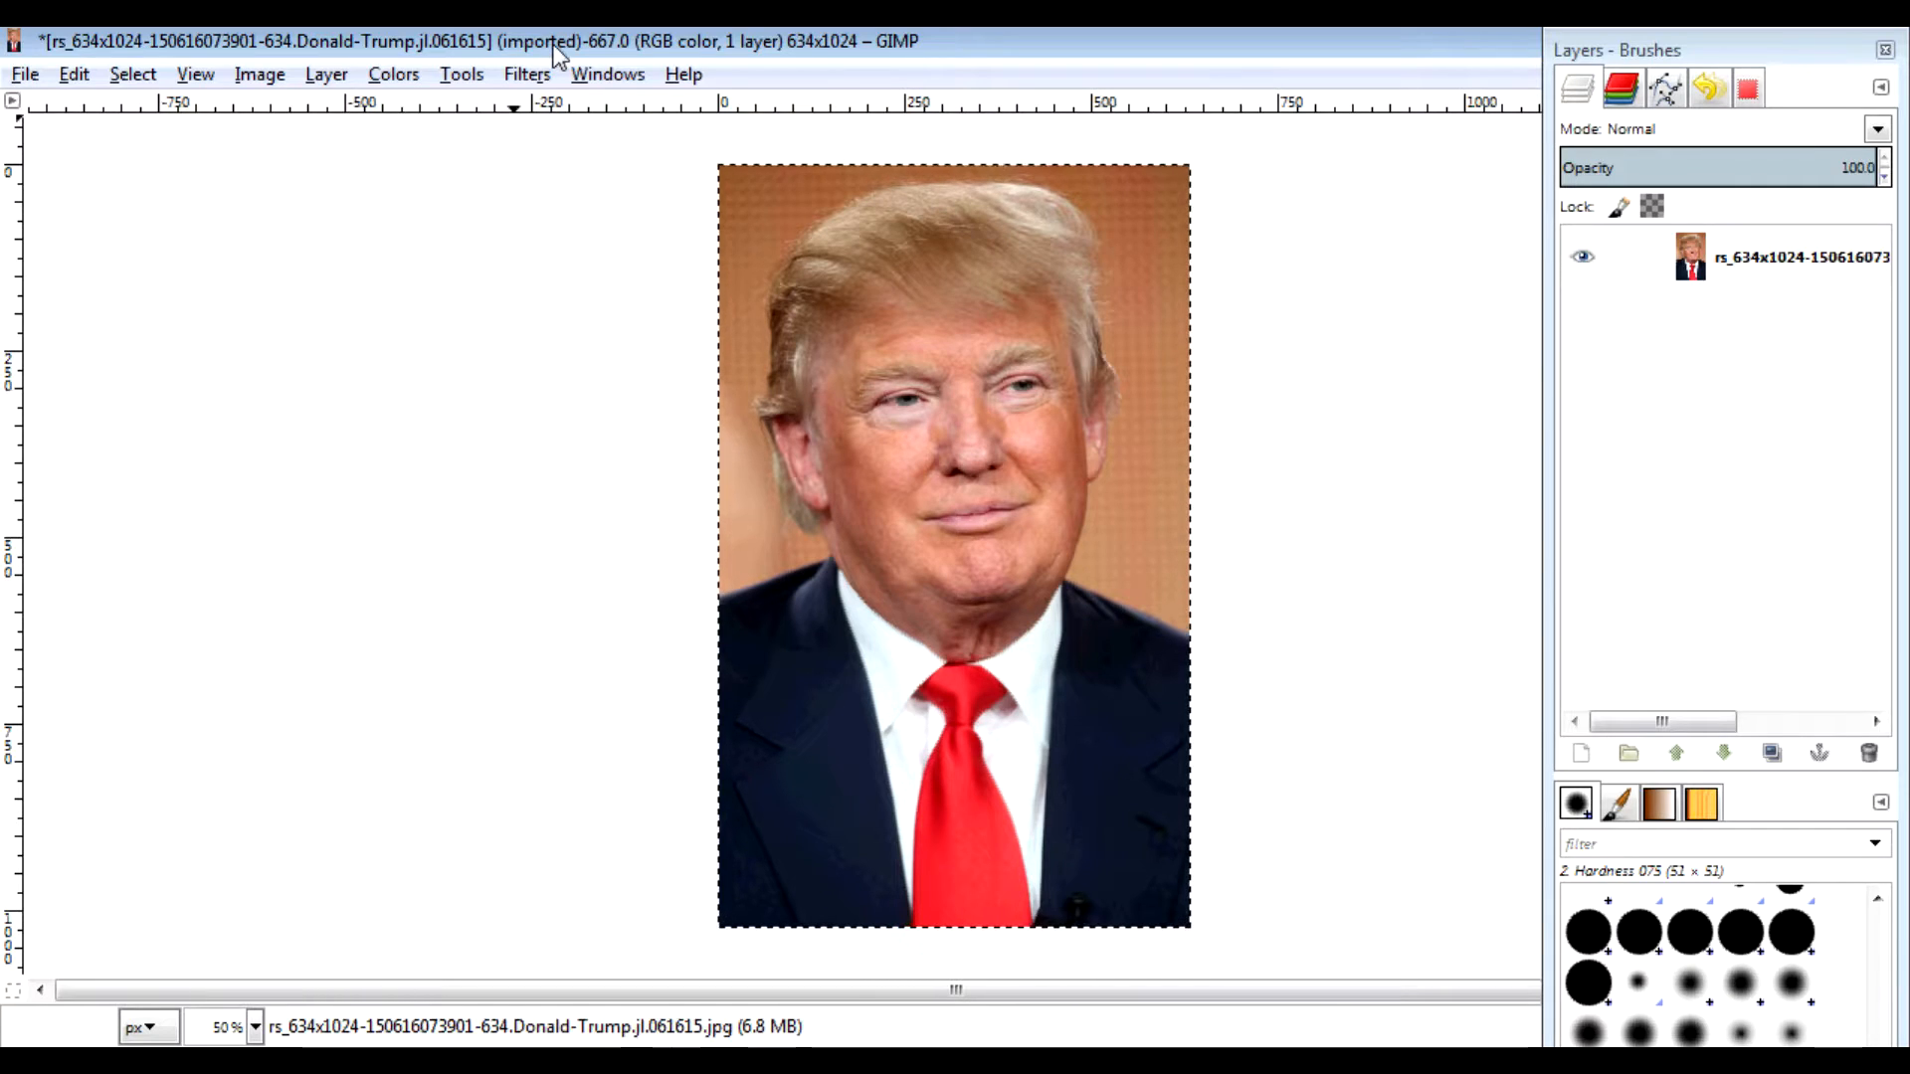
Step: Desaturate the portrait completely with Hue-Saturation set to Saturation -100
{"action": "left_click", "coordinate": [412, 77]}
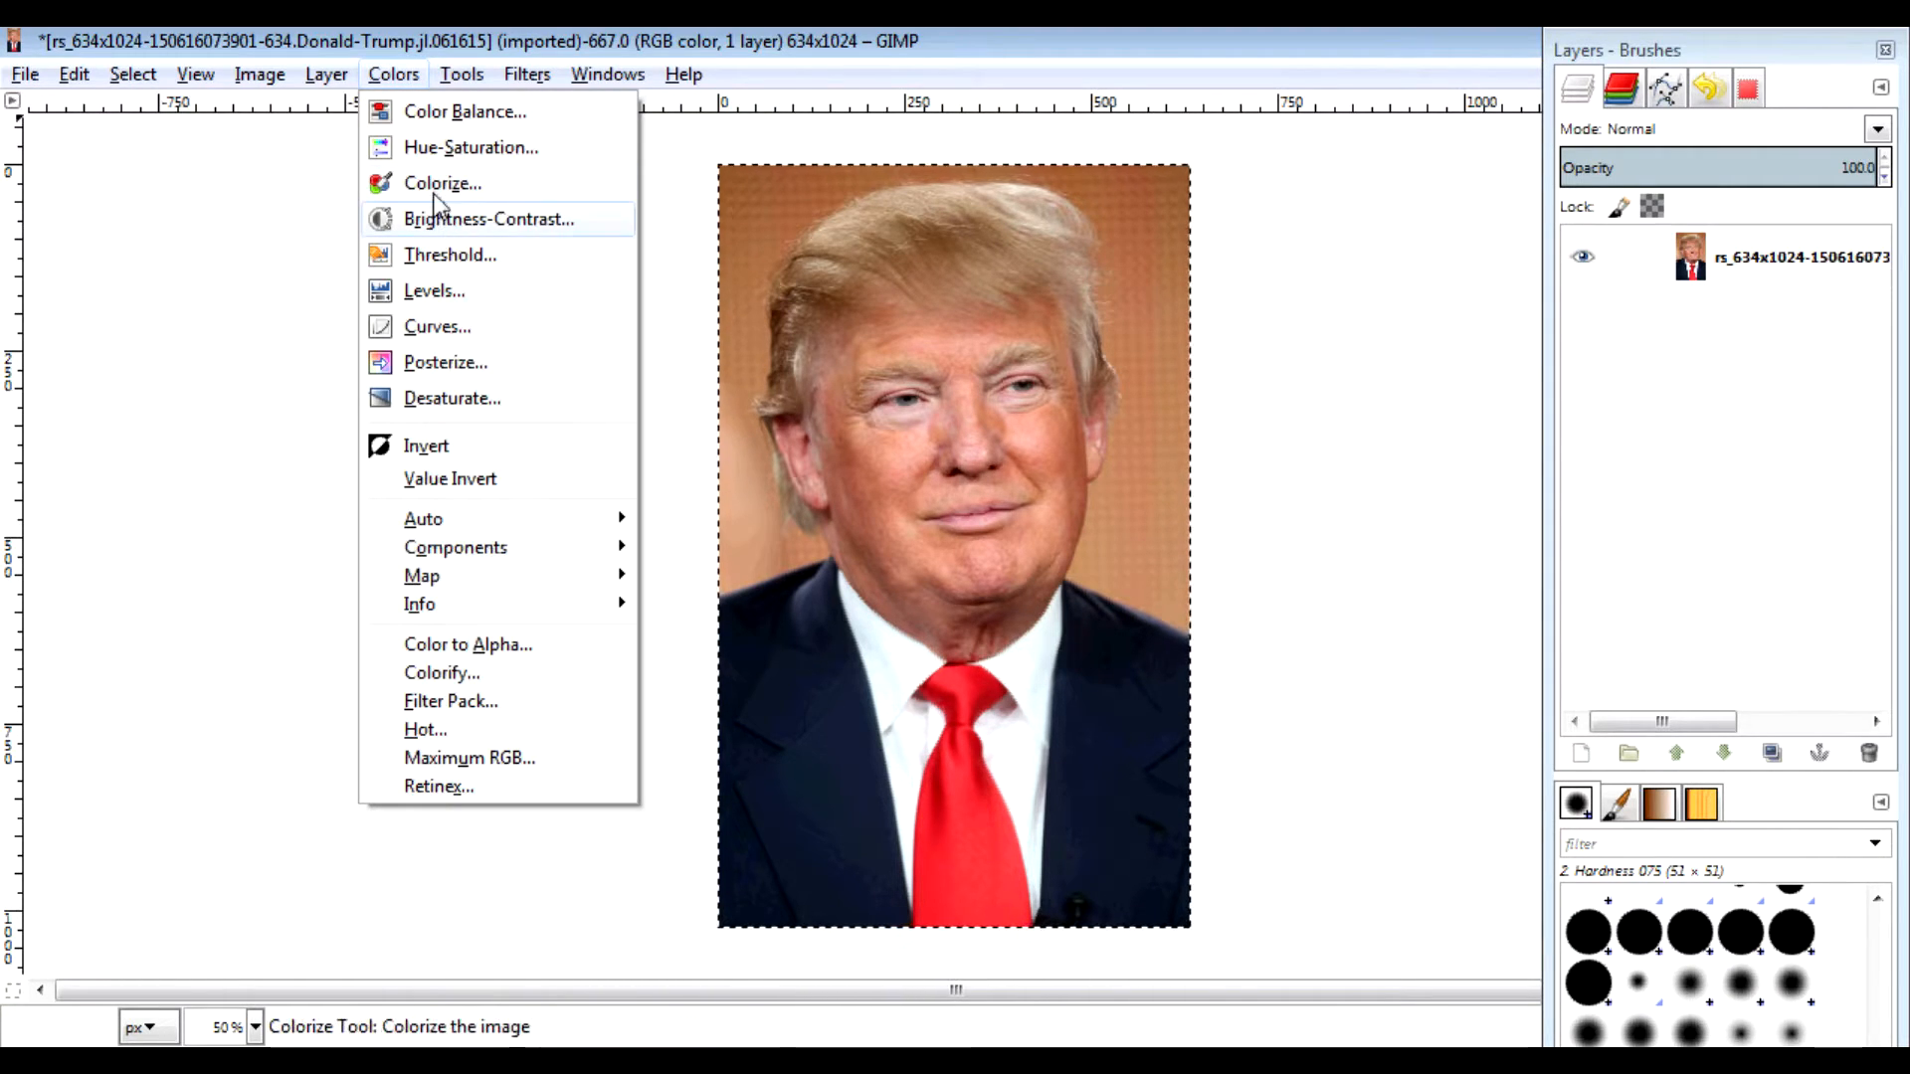
{"action": "left_click", "coordinate": [444, 147]}
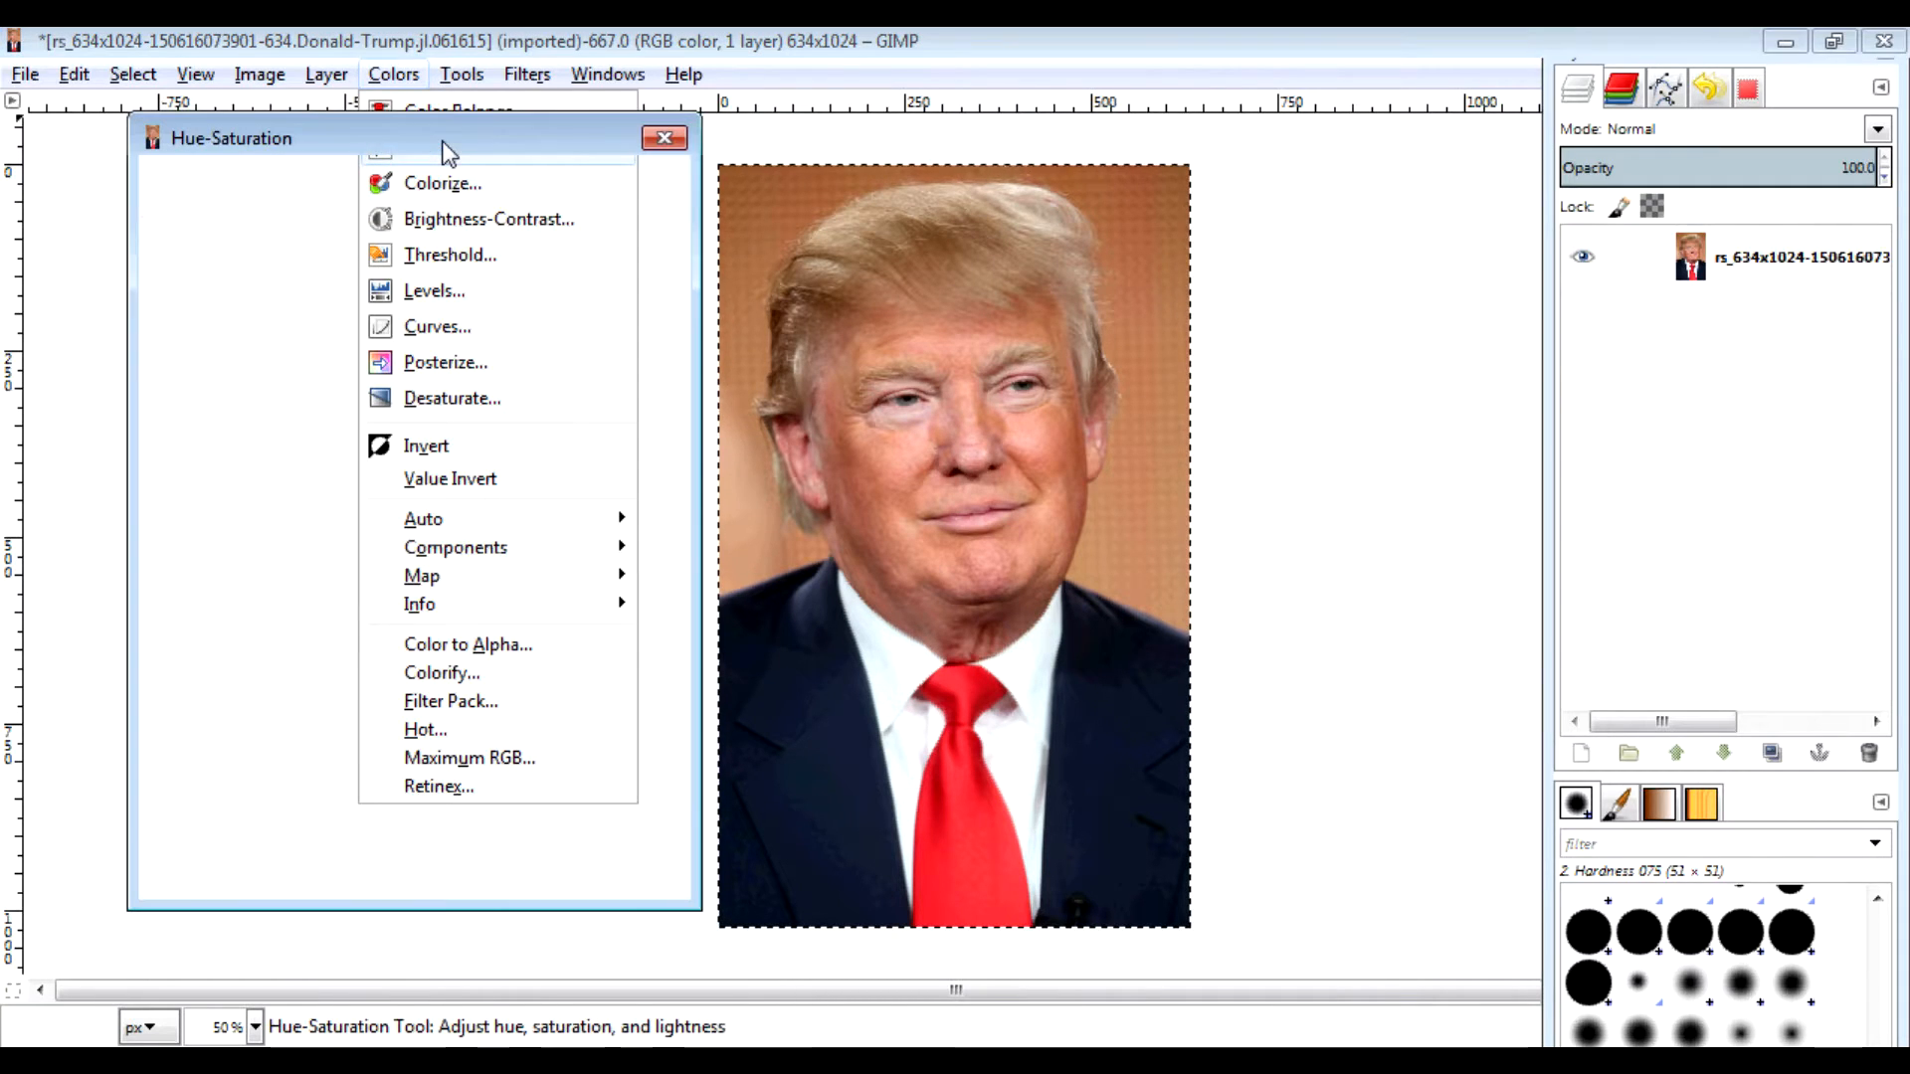
{"action": "left_click_drag", "start_coordinate": [426, 741], "coordinate": [264, 735]}
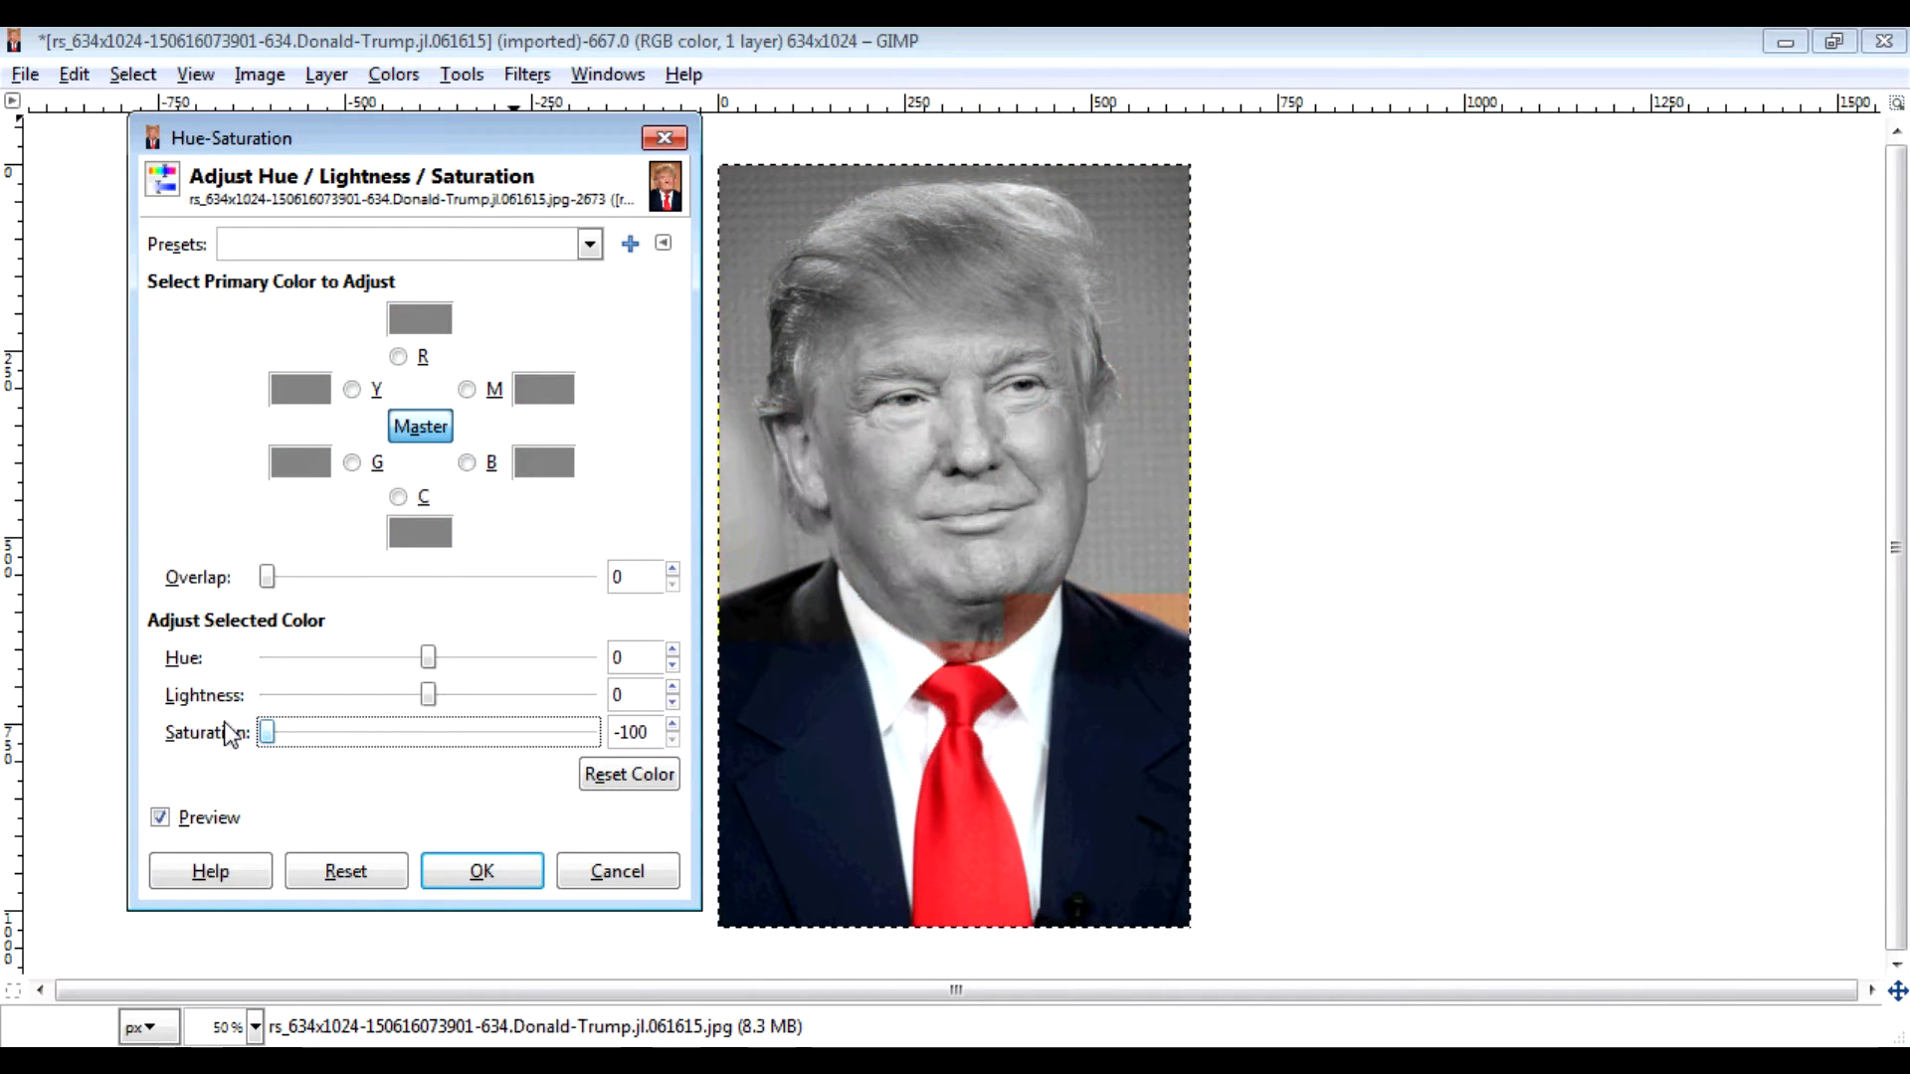
{"action": "left_click", "coordinate": [506, 868]}
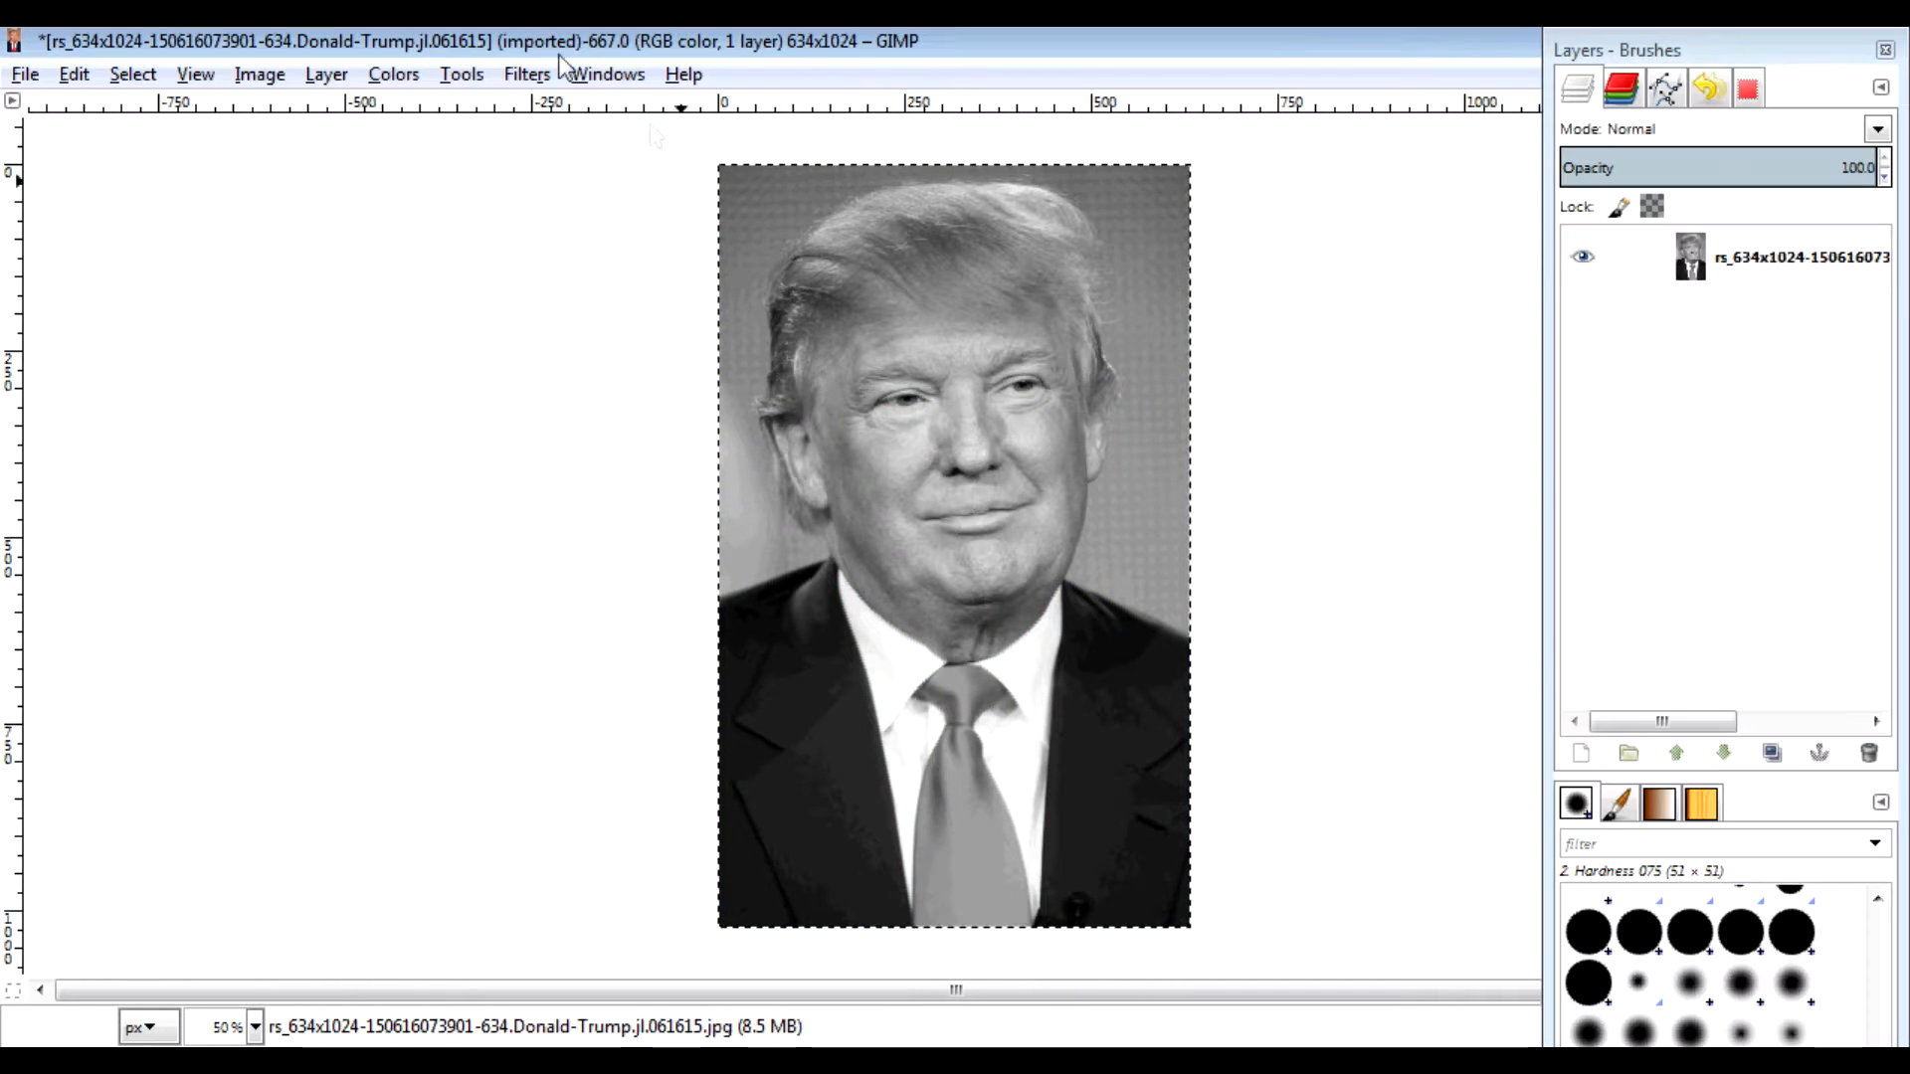
Step: Push the portrait to stark black and white with Brightness-Contrast contrast at 127
{"action": "left_click", "coordinate": [394, 75]}
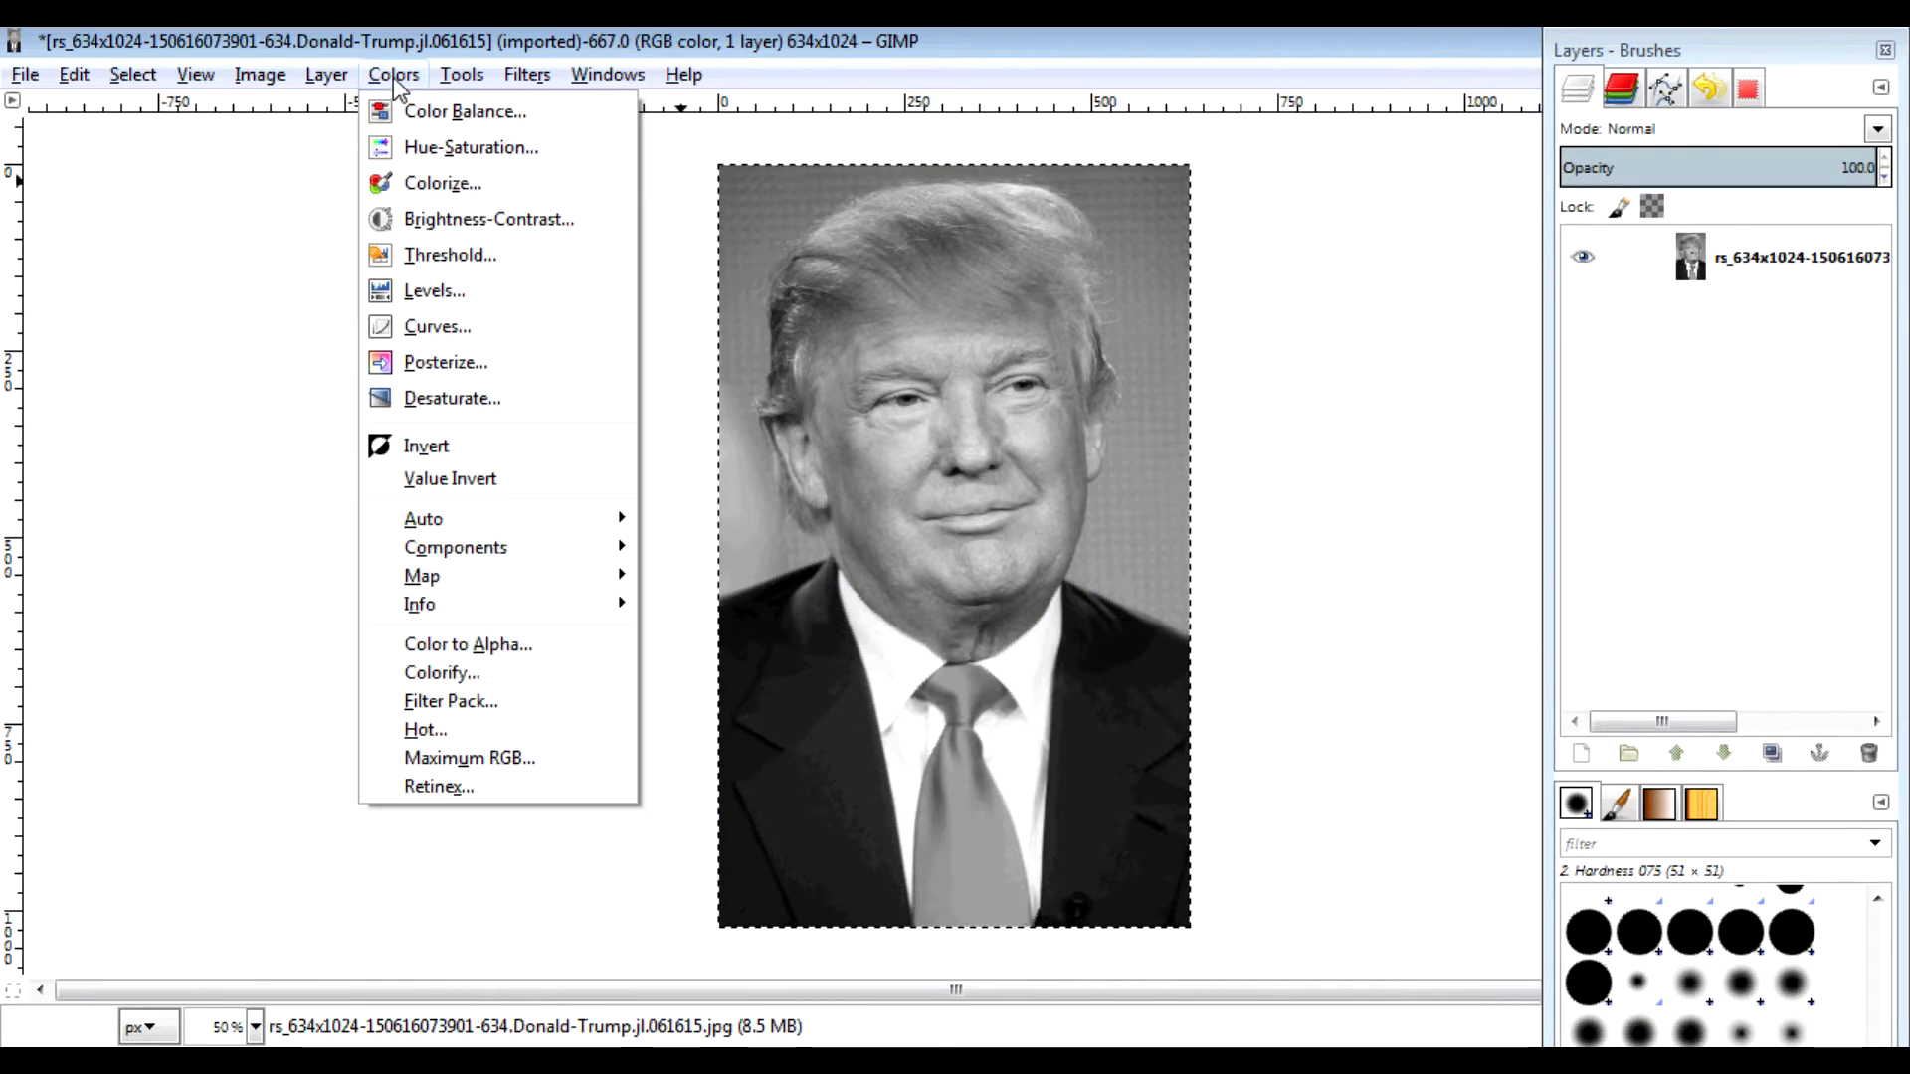
{"action": "left_click", "coordinate": [456, 217]}
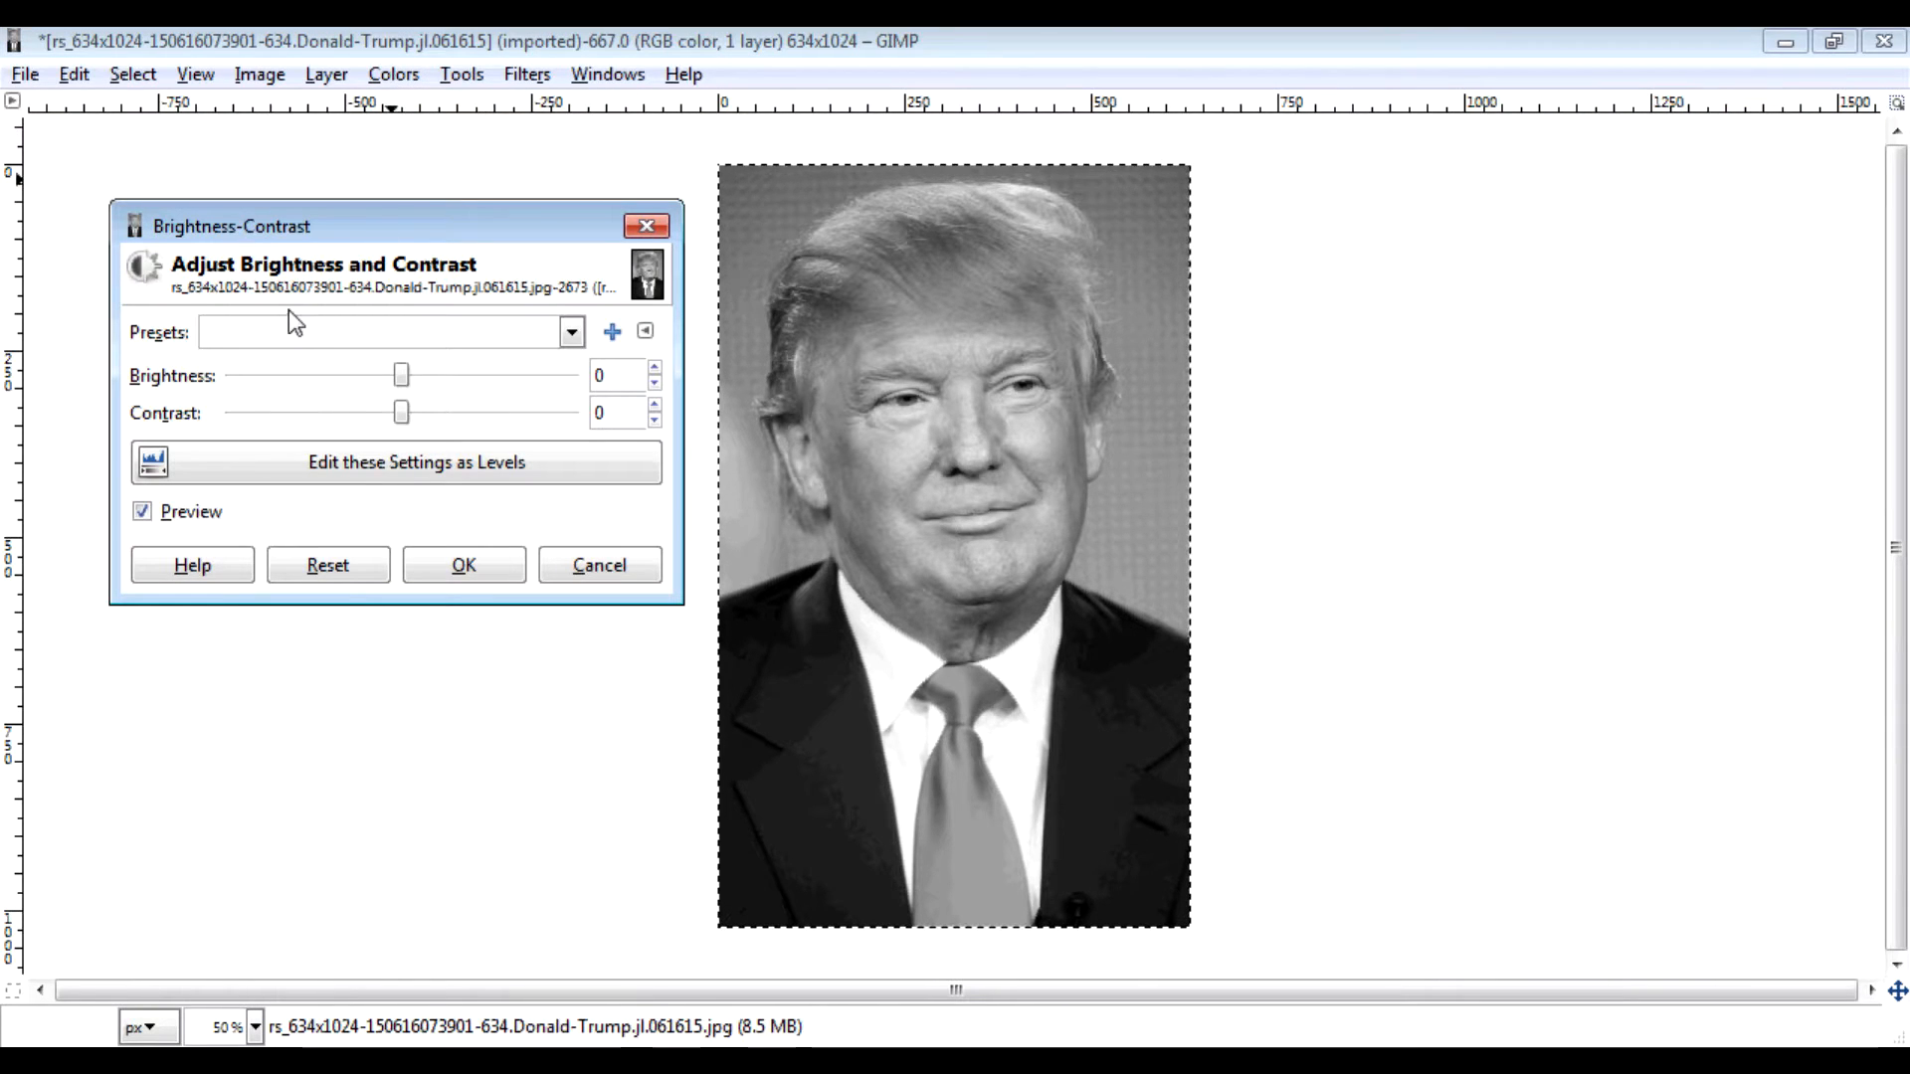
{"action": "left_click_drag", "start_coordinate": [402, 413], "coordinate": [654, 412]}
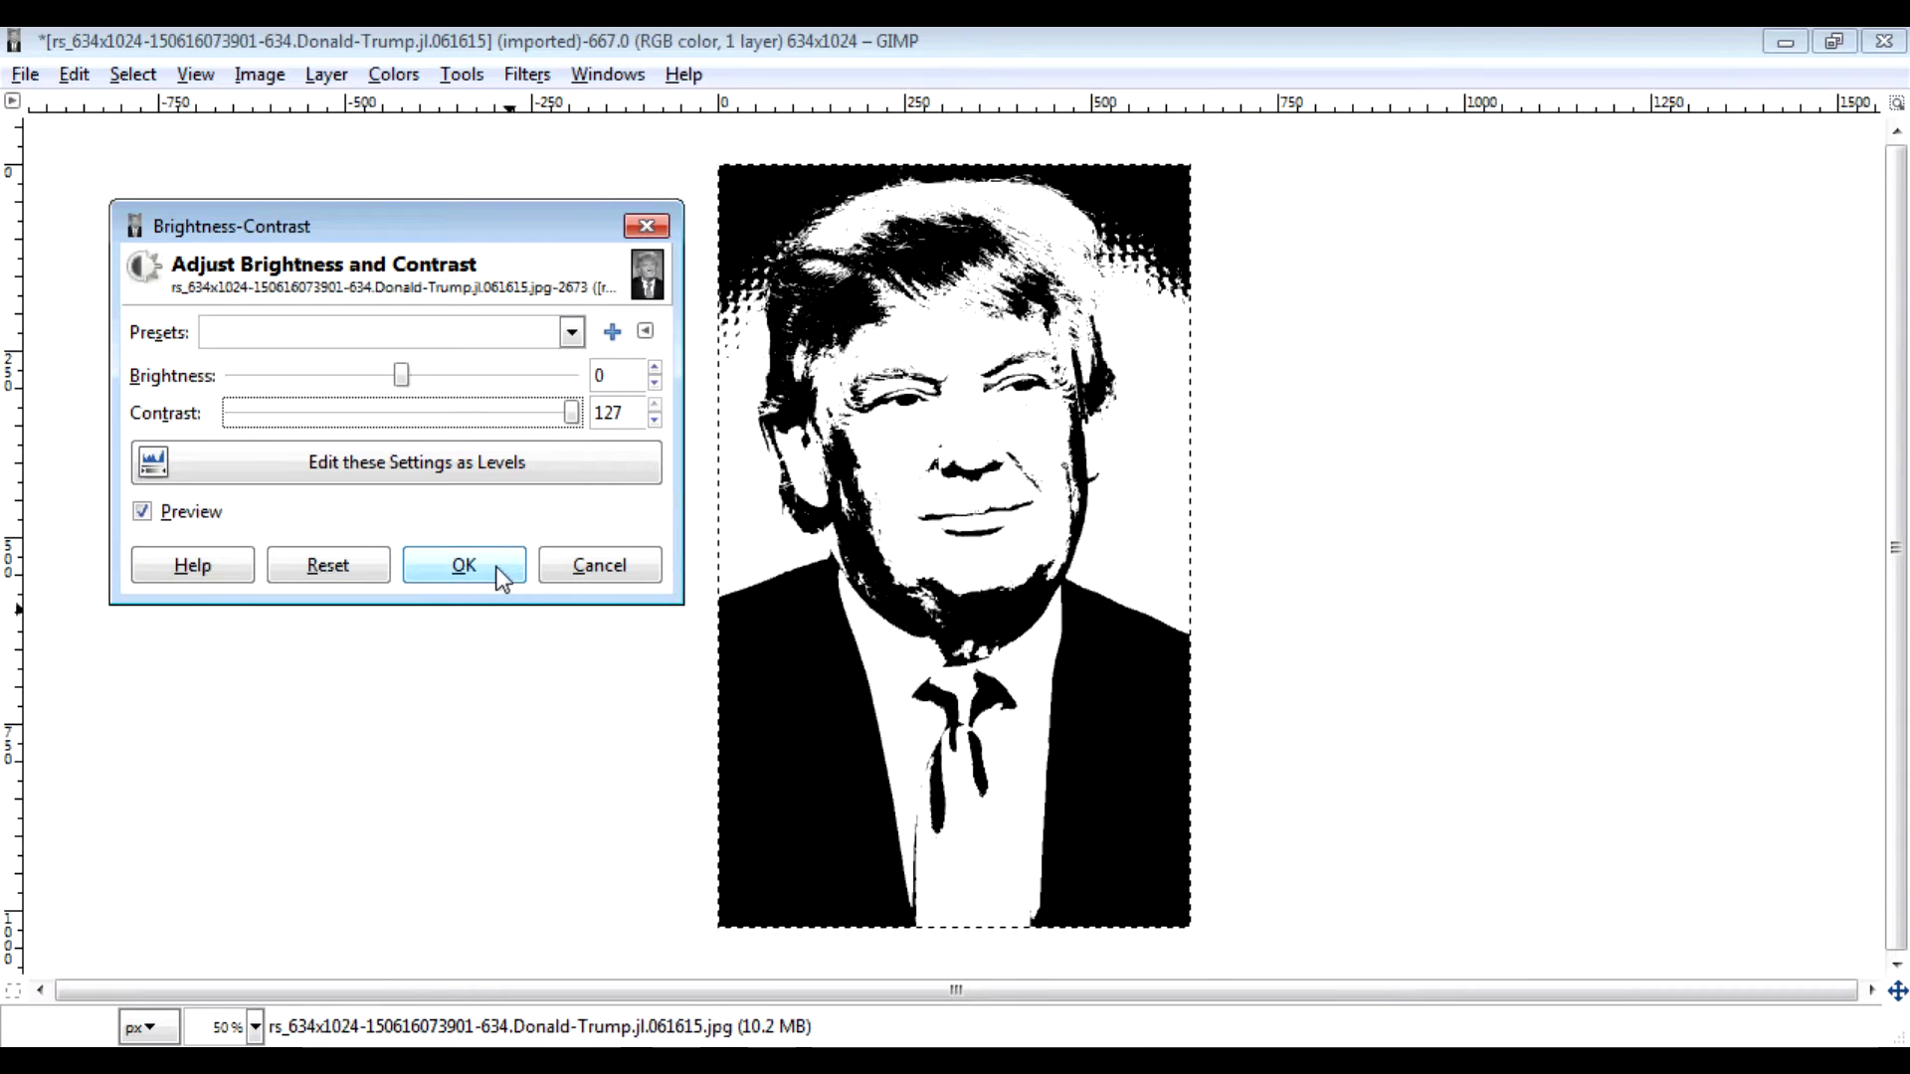
{"action": "left_click", "coordinate": [464, 565]}
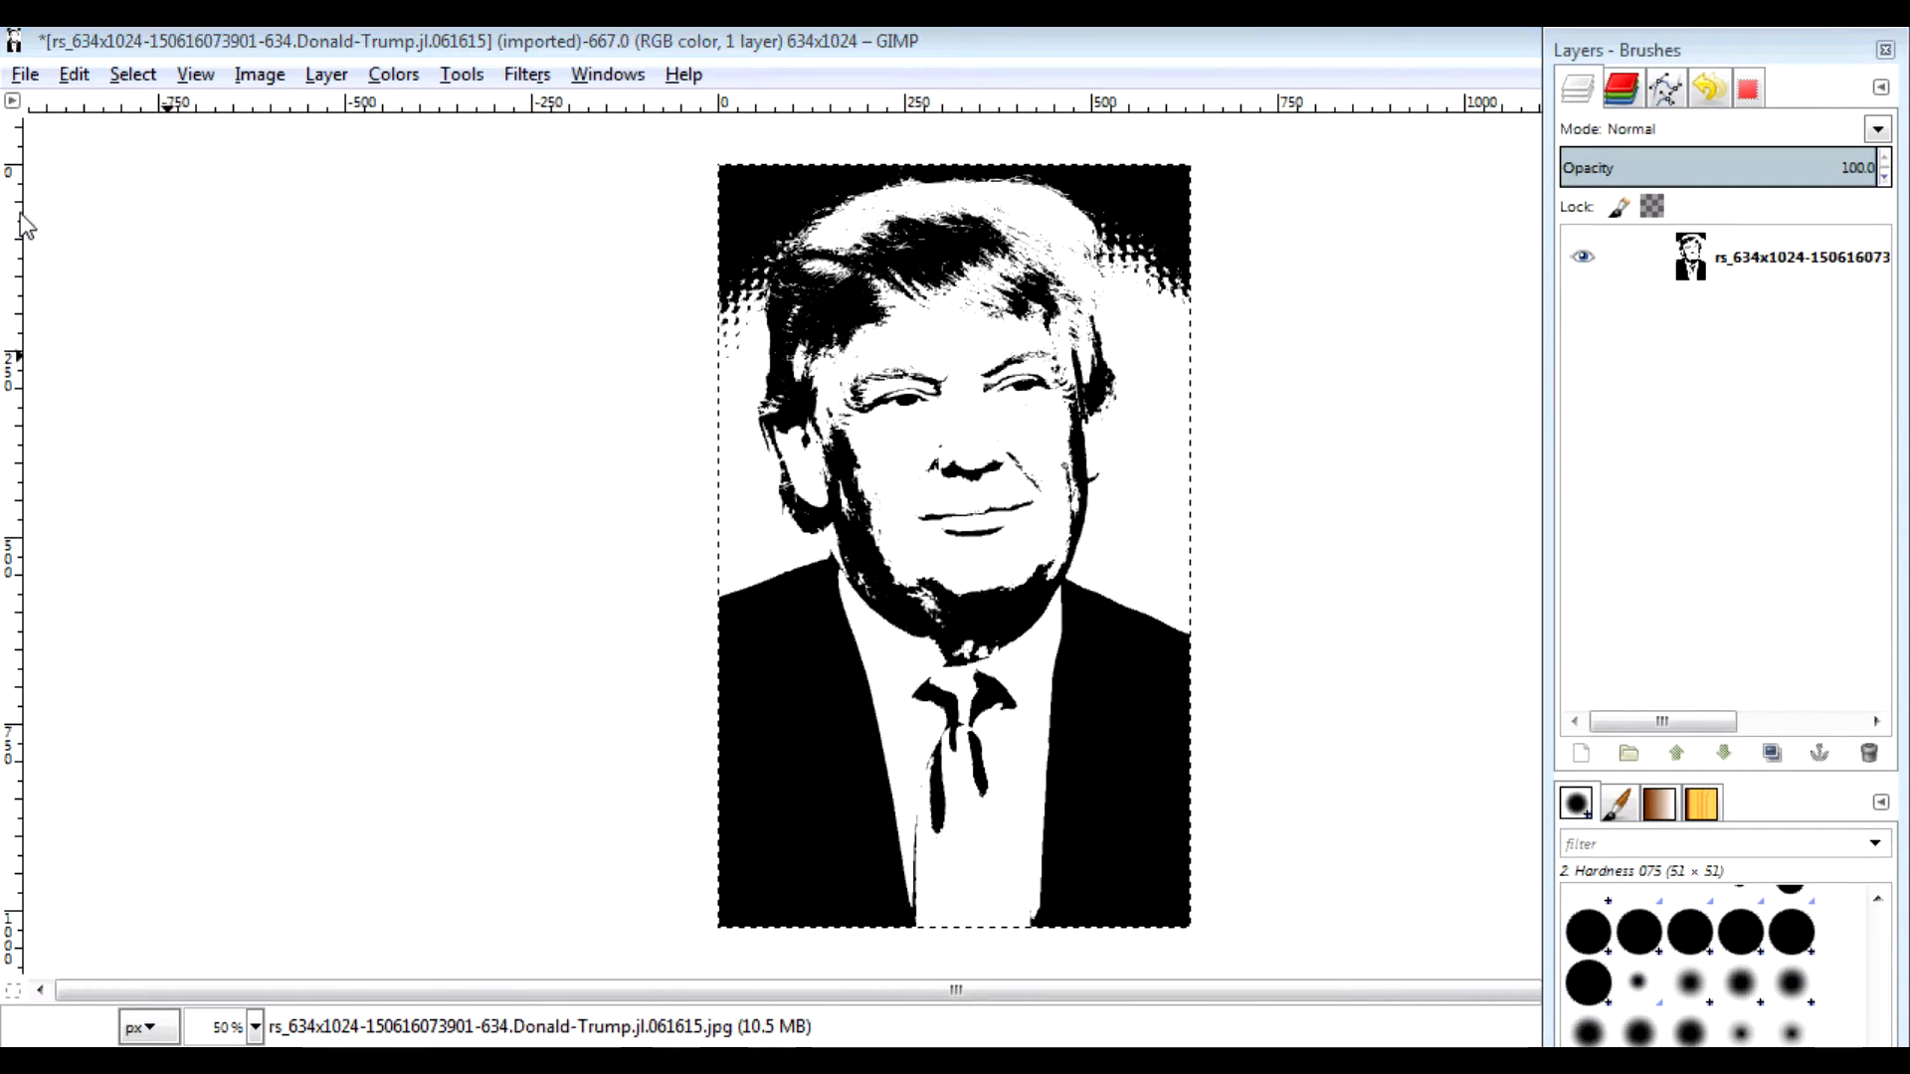
Step: Outline the suit and tie below the jaw with Free Select and clear them to white
{"action": "key", "text": "ctrl+b"}
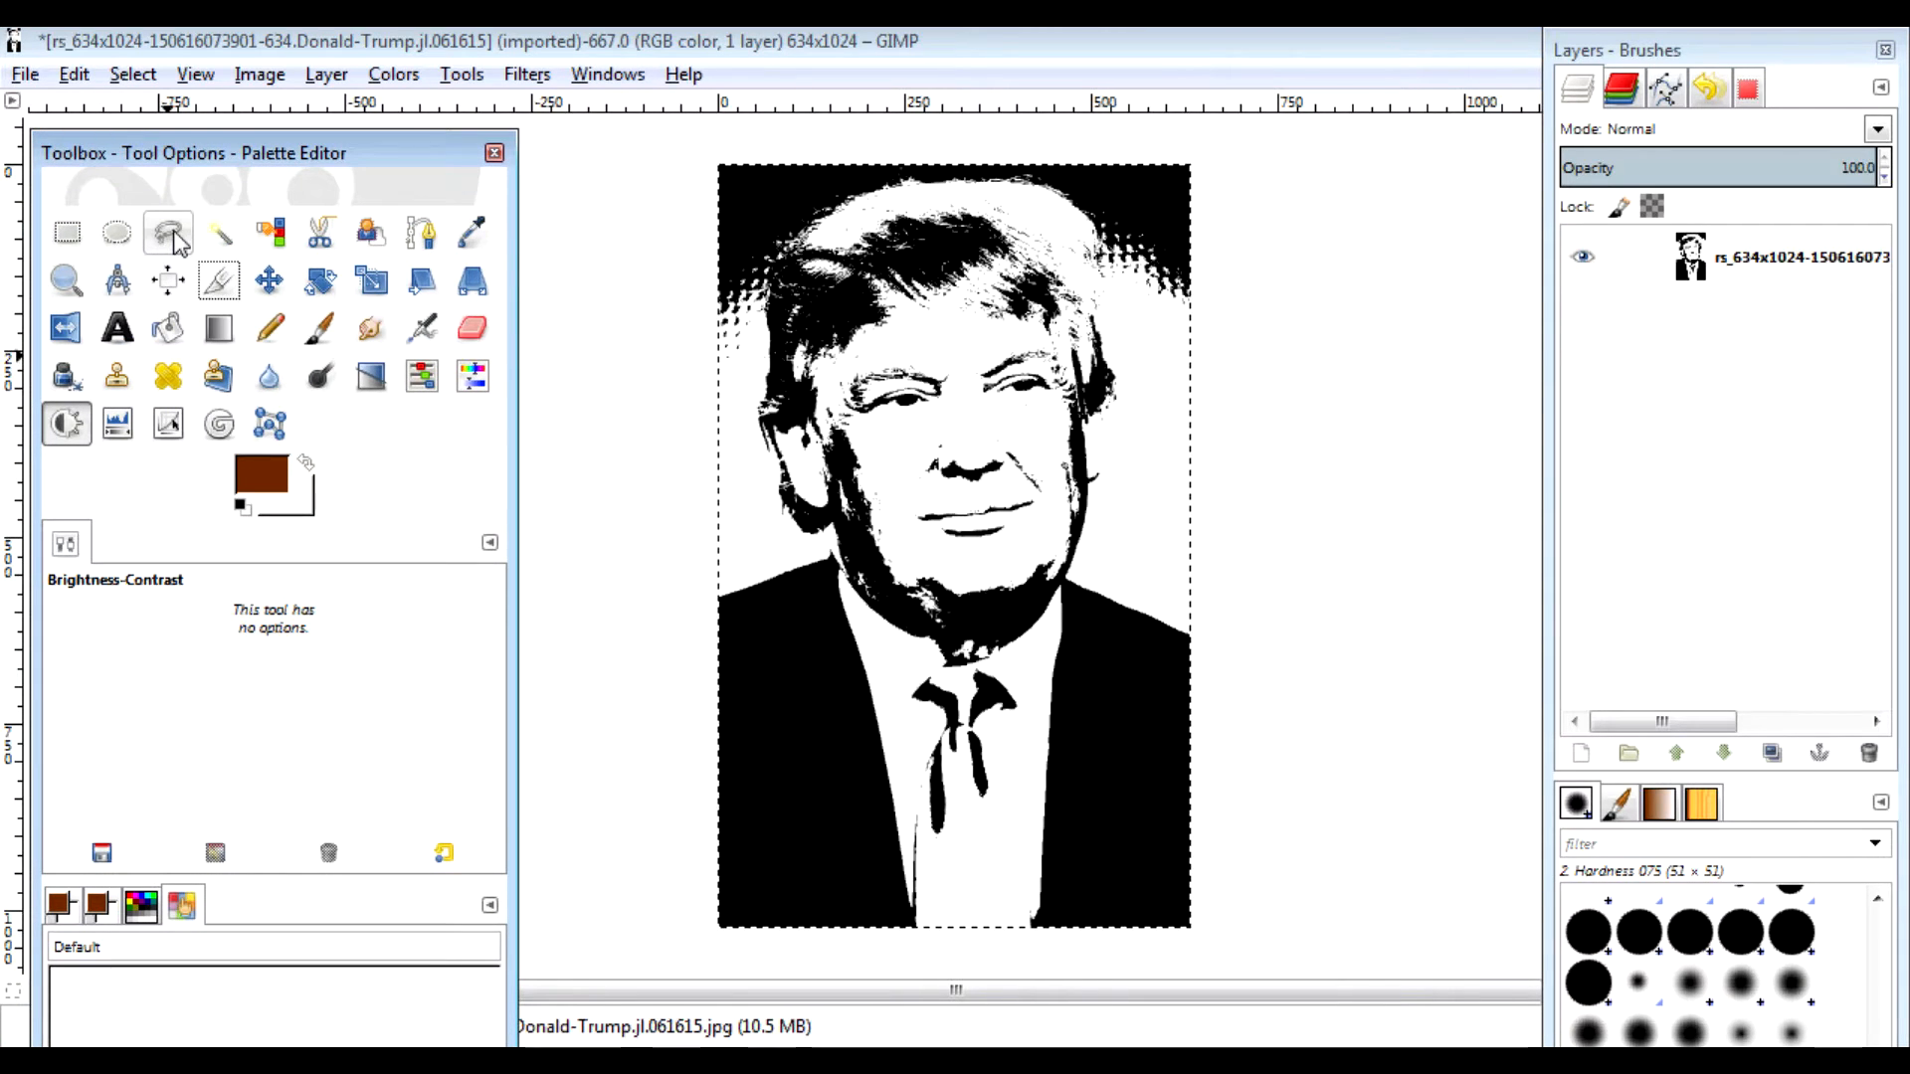
{"action": "left_click", "coordinate": [169, 234]}
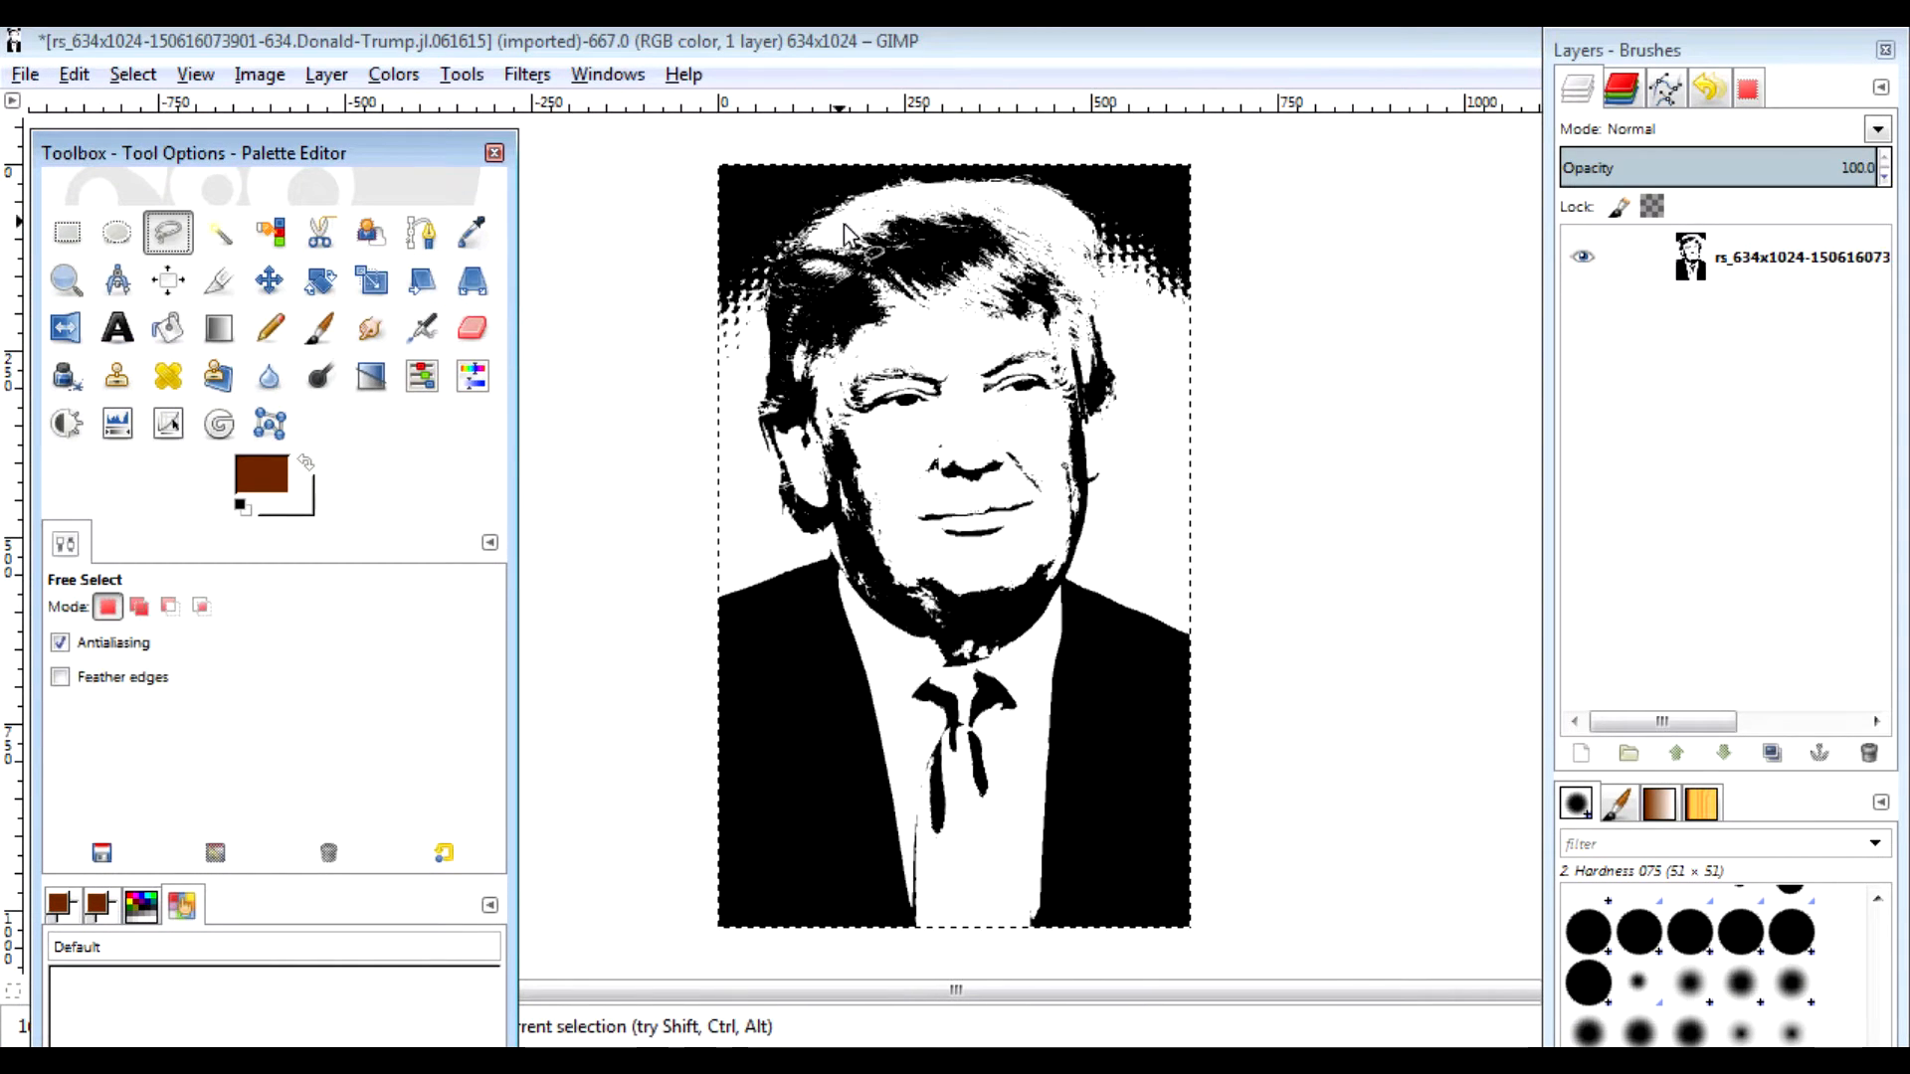
{"action": "left_click", "coordinate": [822, 546]}
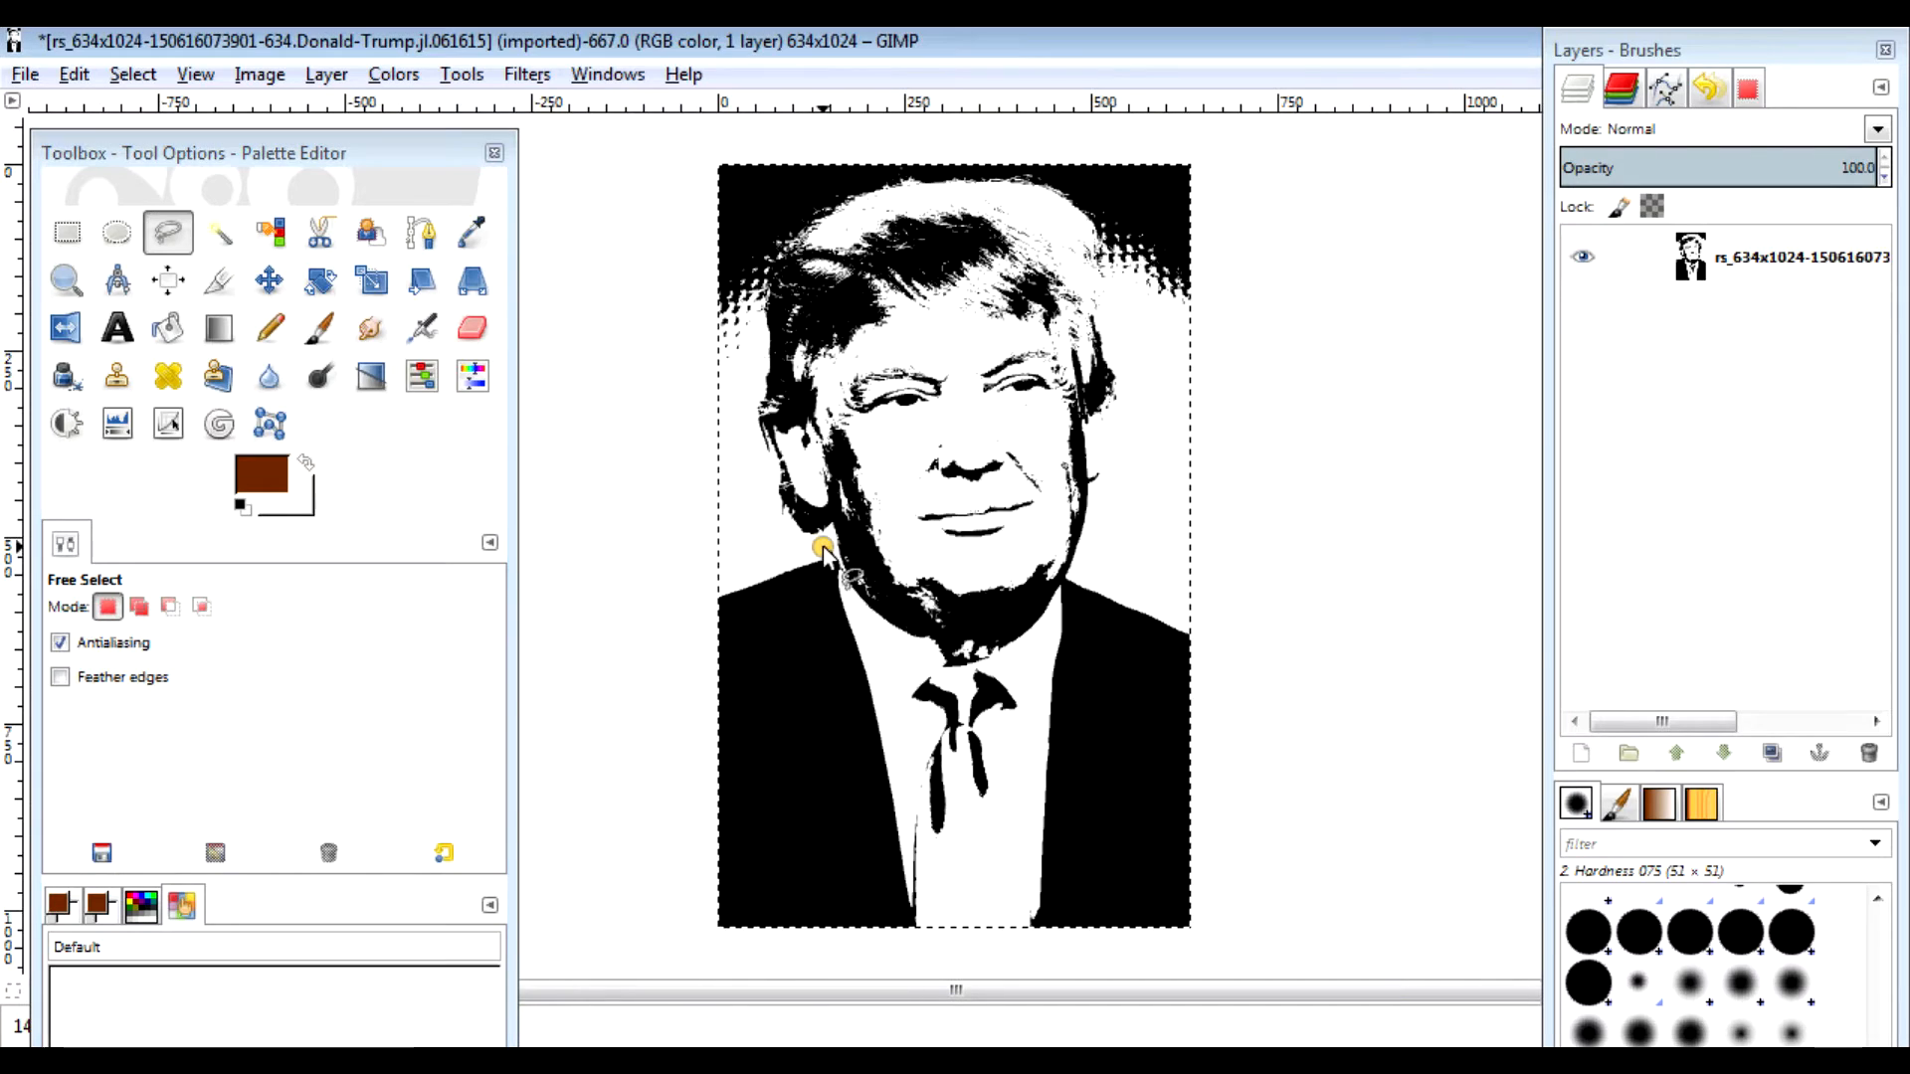
{"action": "left_click", "coordinate": [857, 596]}
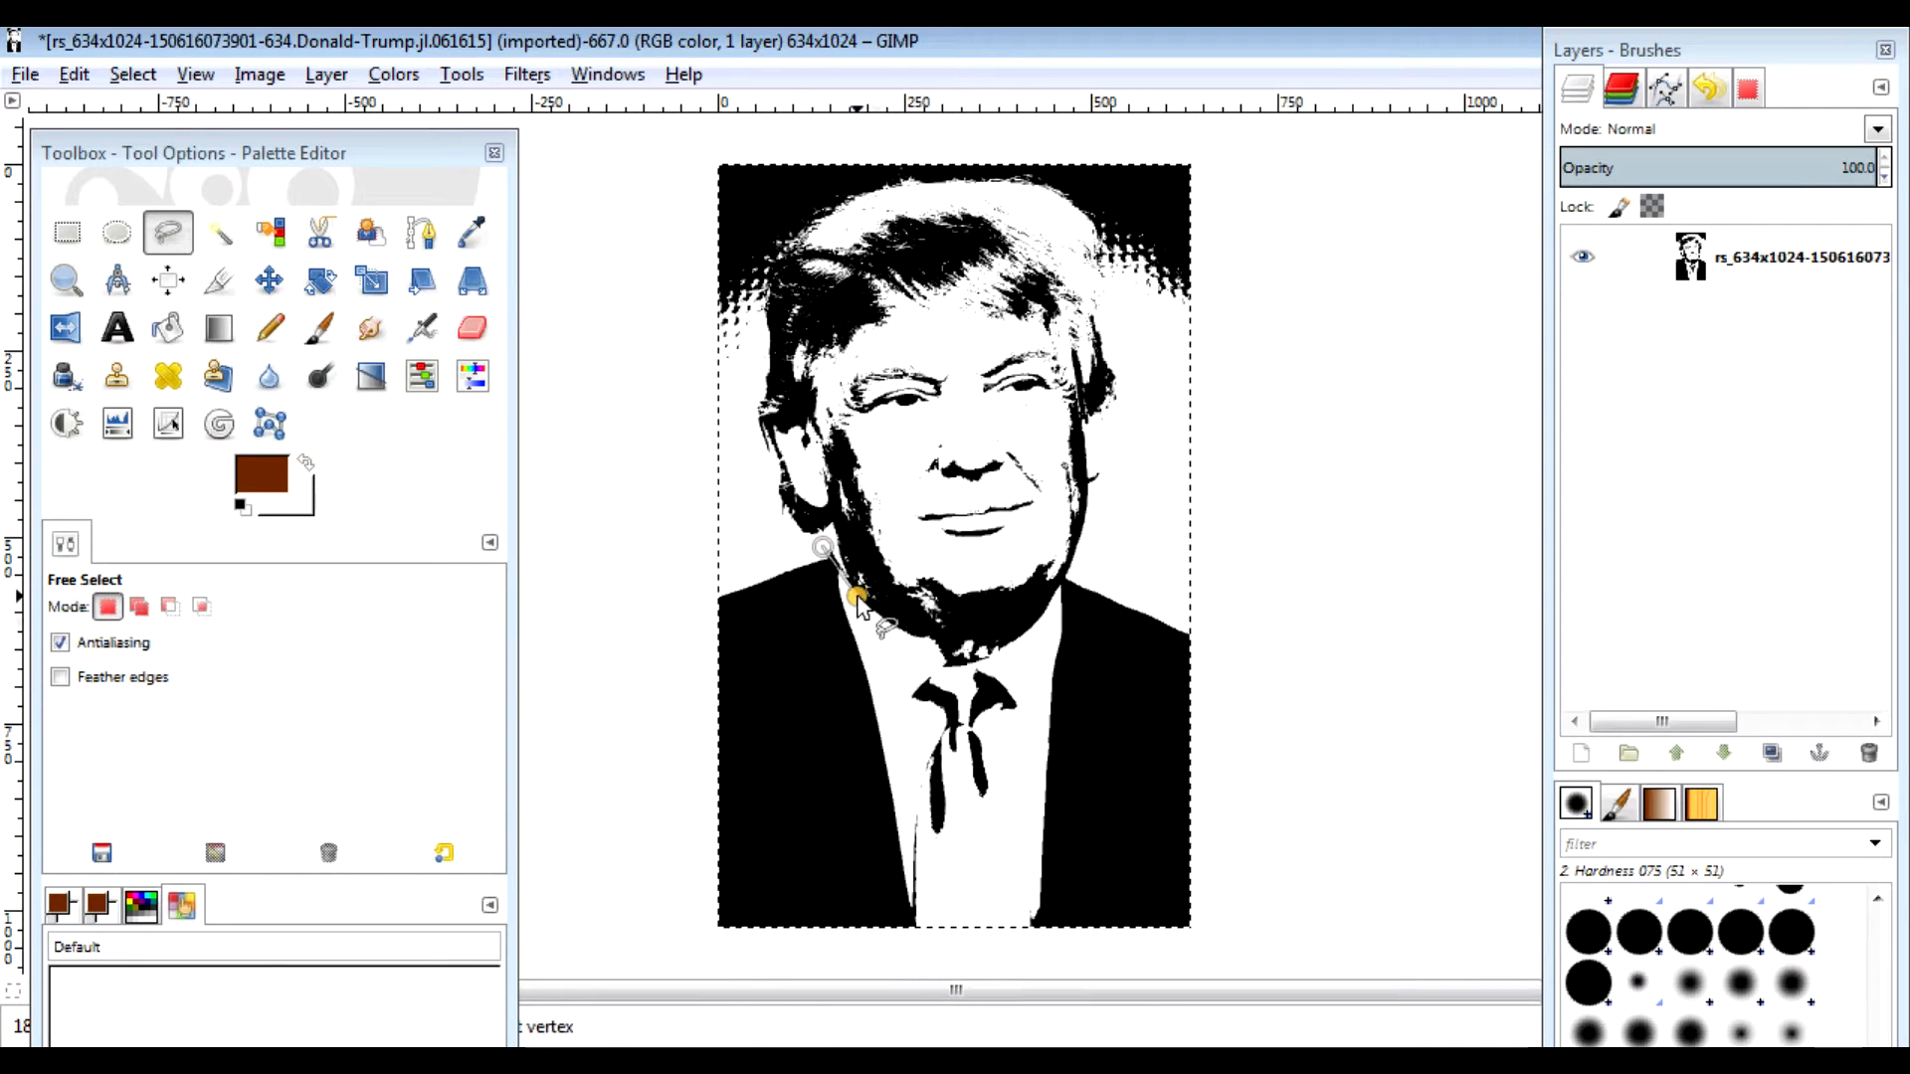
{"action": "left_click", "coordinate": [922, 646]}
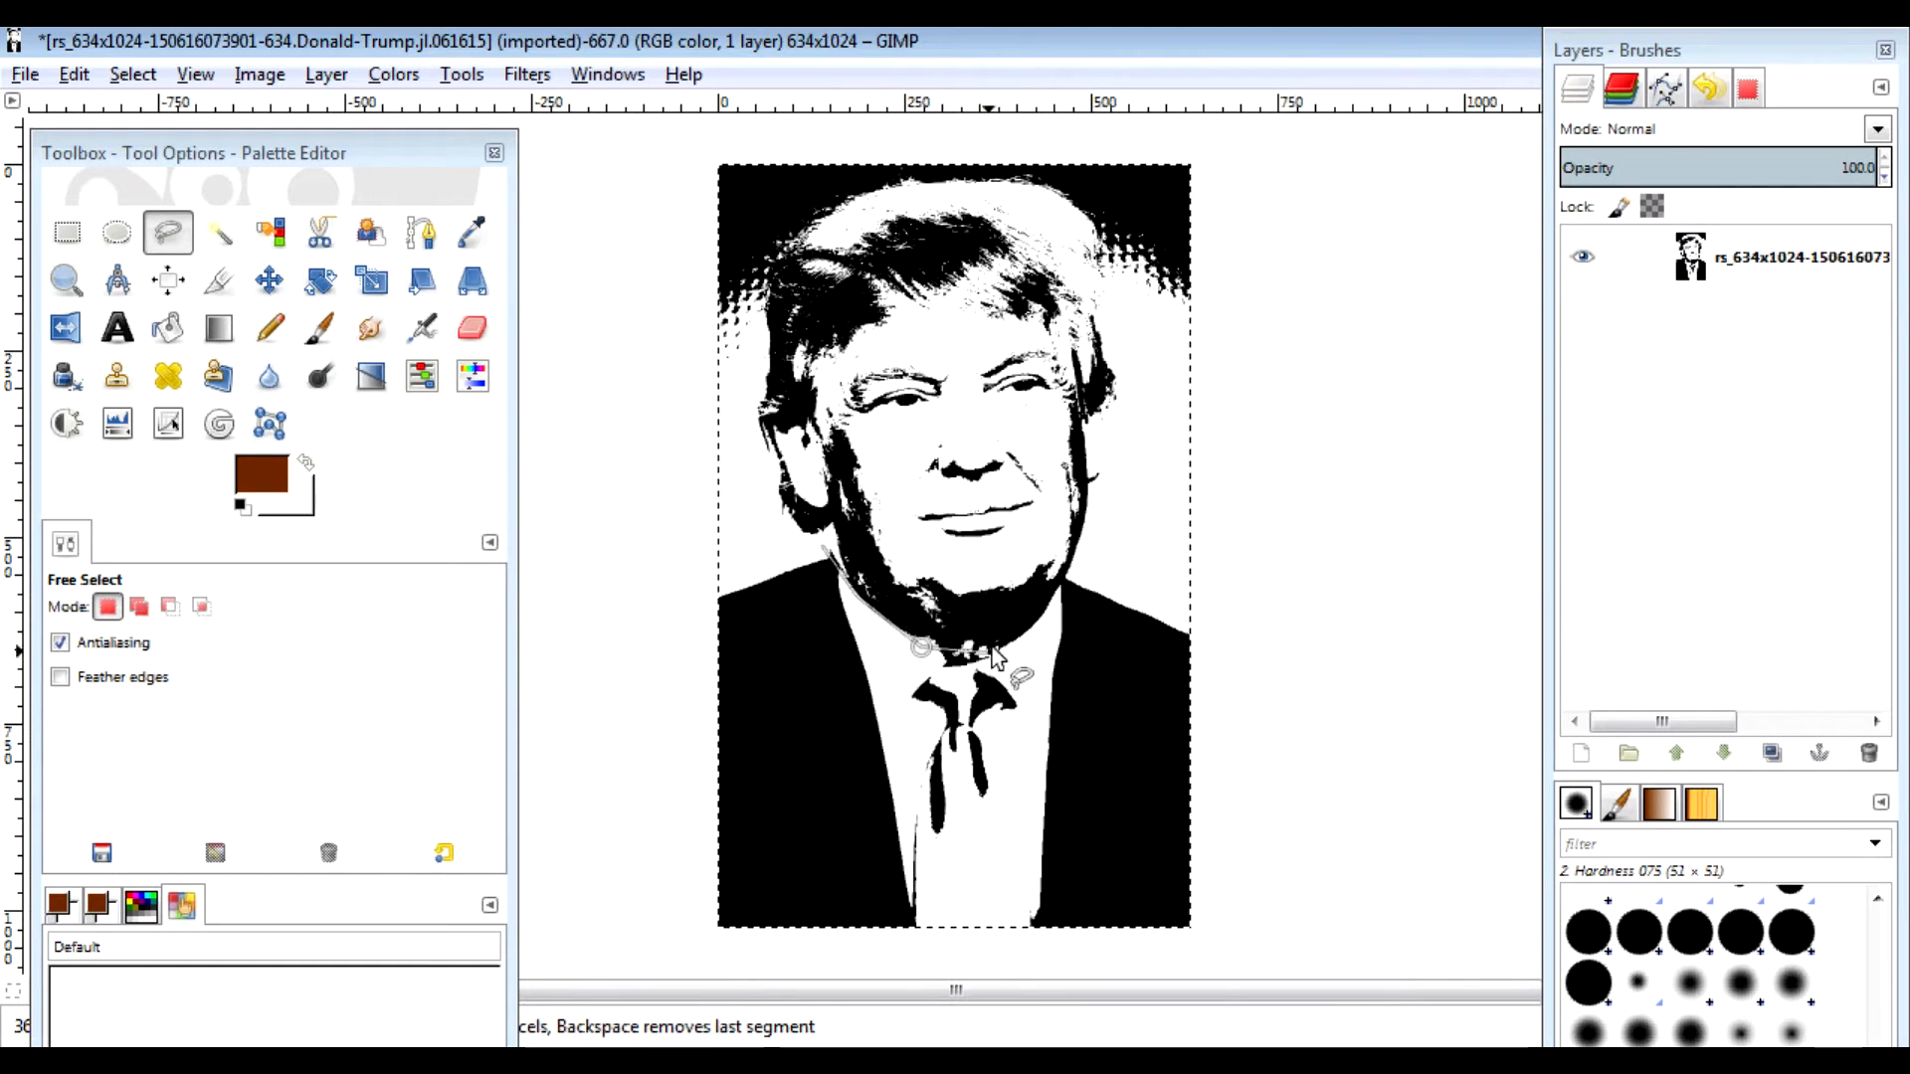
{"action": "left_click", "coordinate": [1043, 638]}
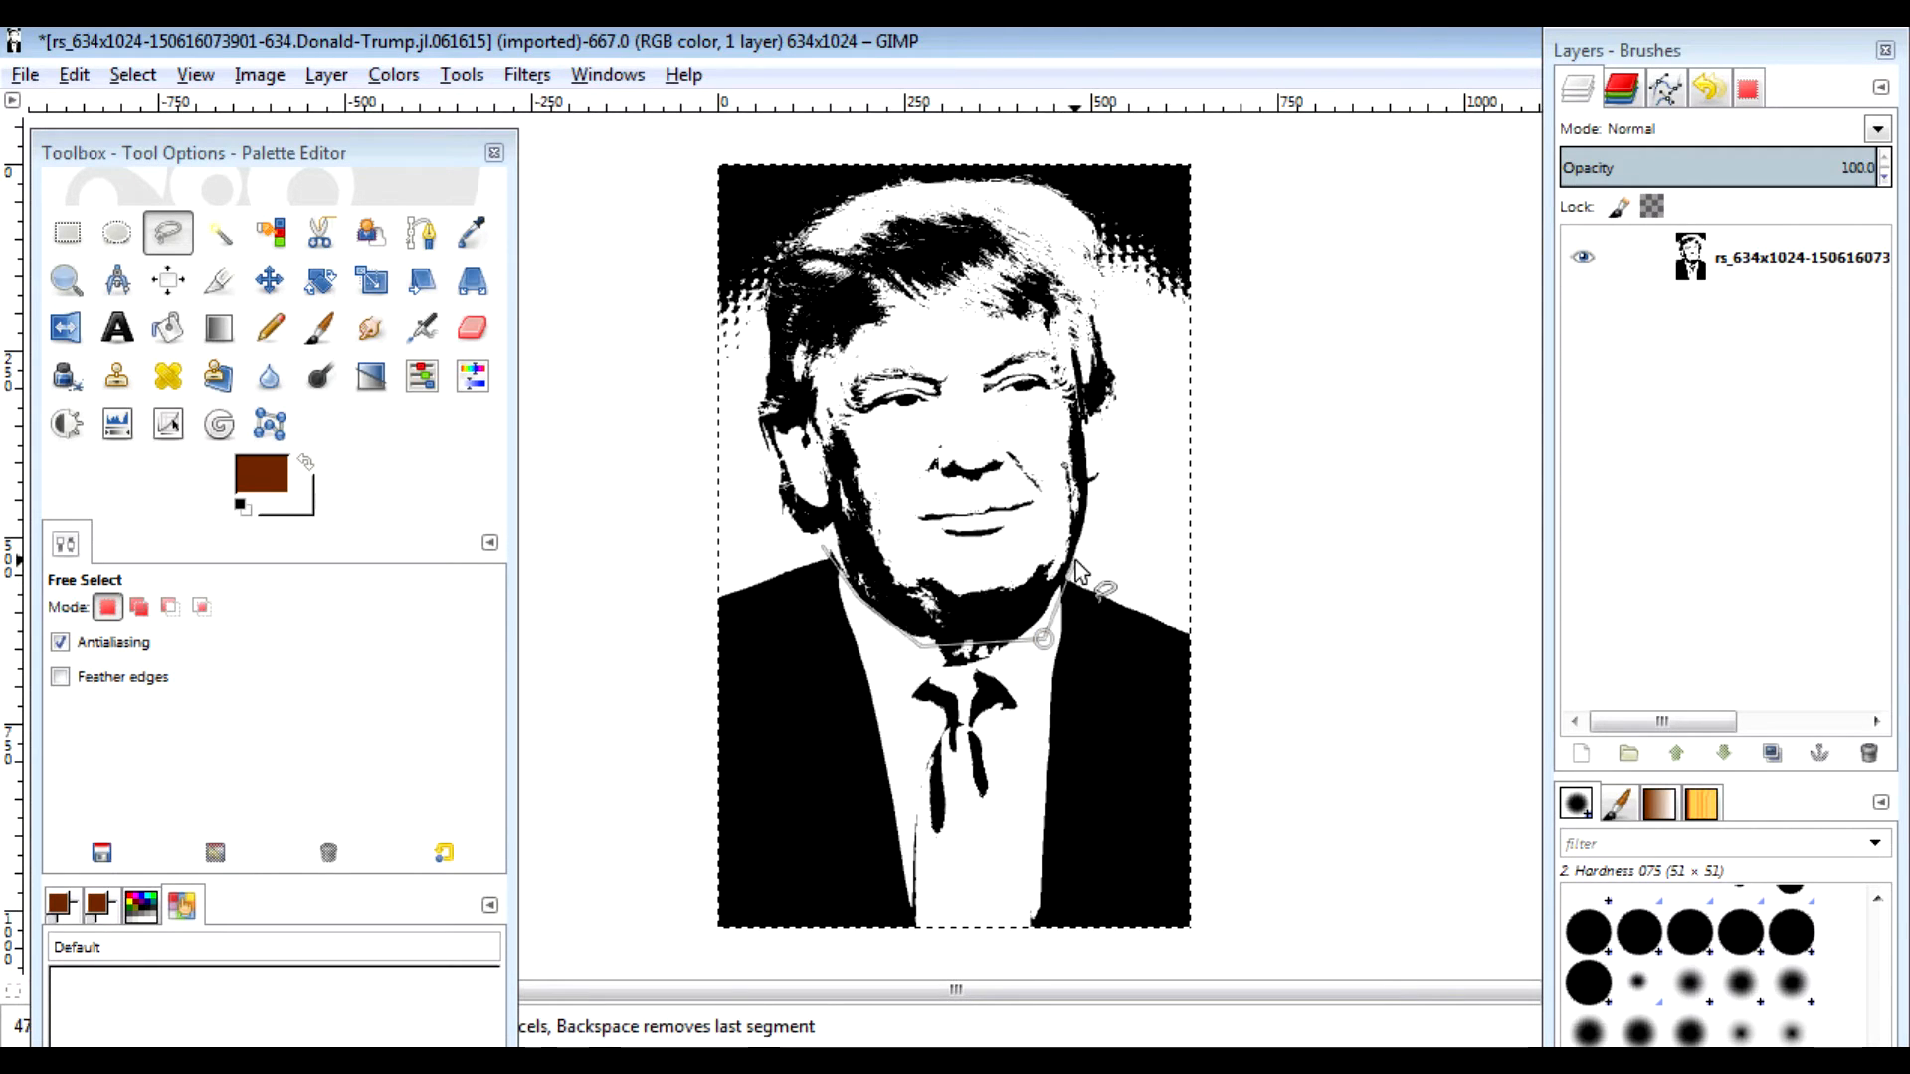
{"action": "left_click", "coordinate": [1056, 591]}
{"action": "left_click", "coordinate": [1100, 544]}
{"action": "left_click", "coordinate": [1288, 654]}
{"action": "left_click", "coordinate": [1252, 965]}
{"action": "left_click", "coordinate": [656, 947]}
{"action": "left_click", "coordinate": [666, 553]}
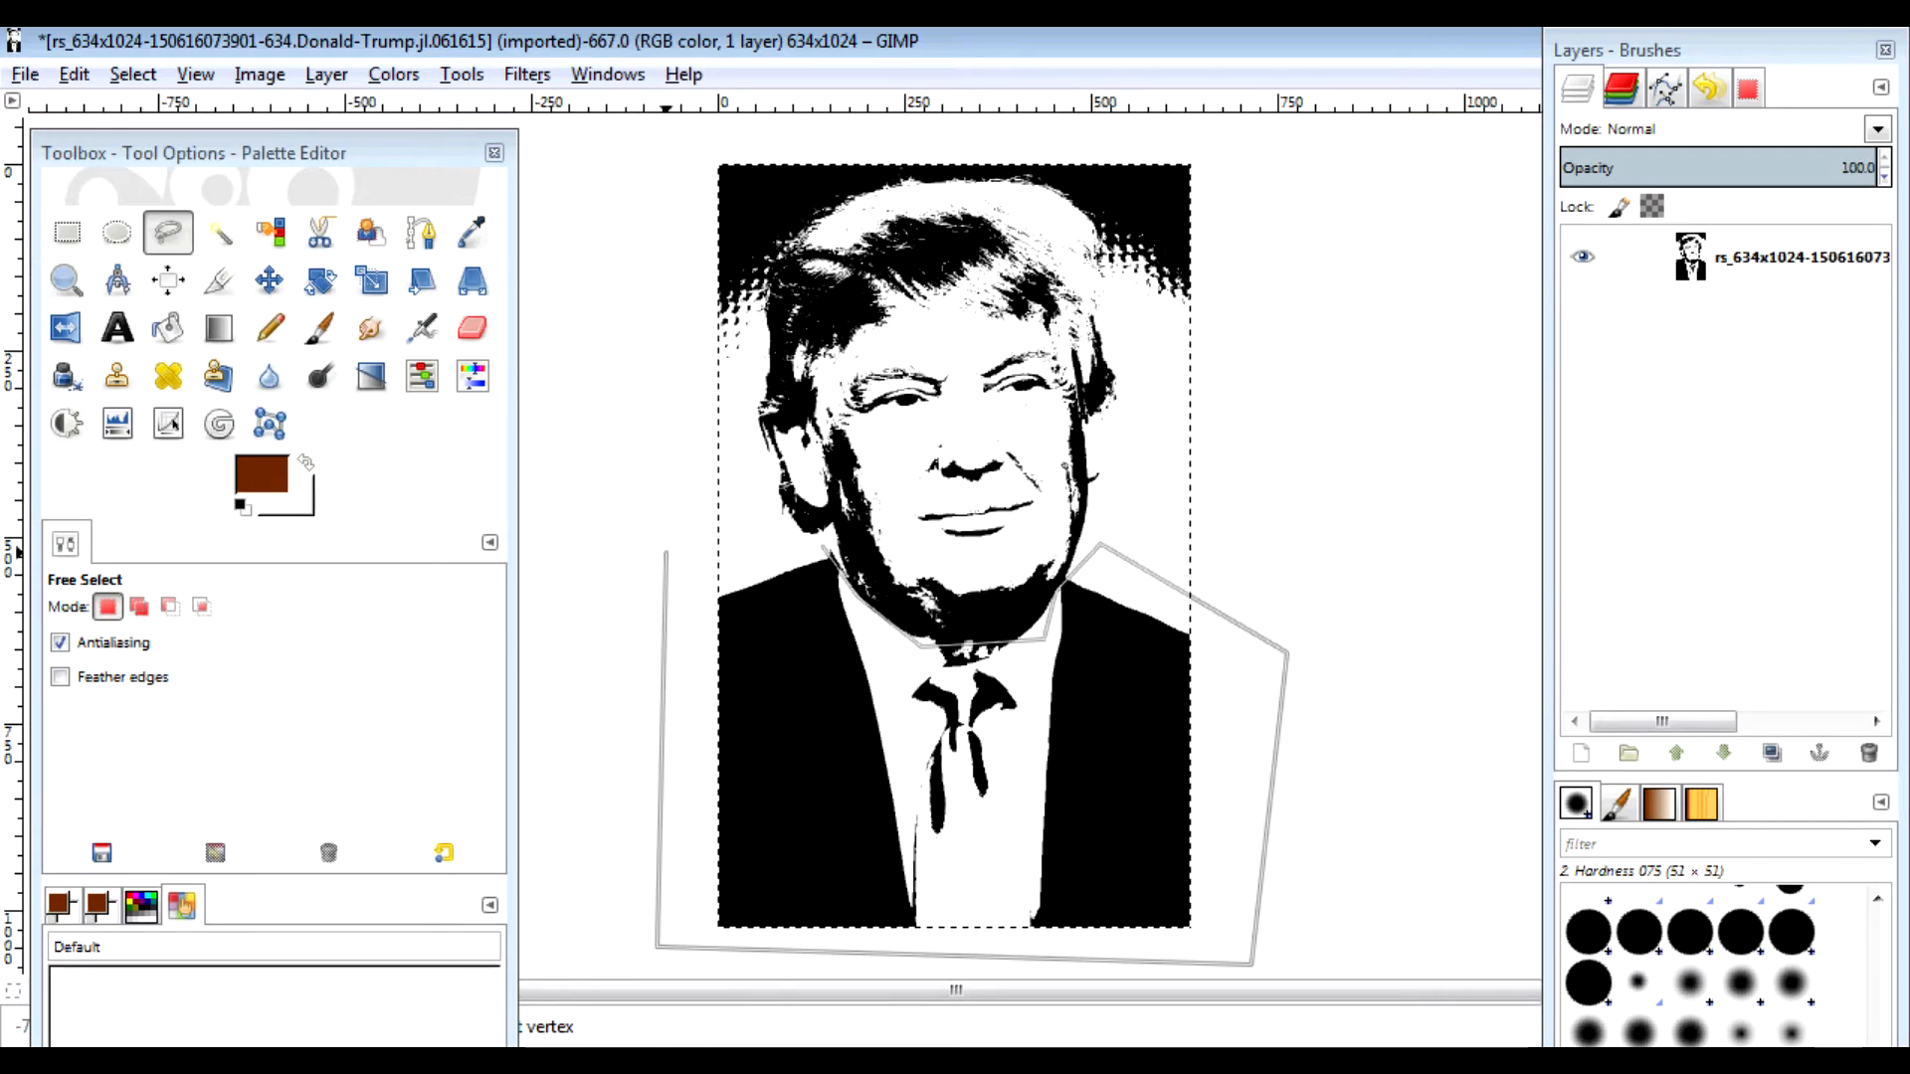
{"action": "key", "text": "Return"}
{"action": "key", "text": "Delete"}
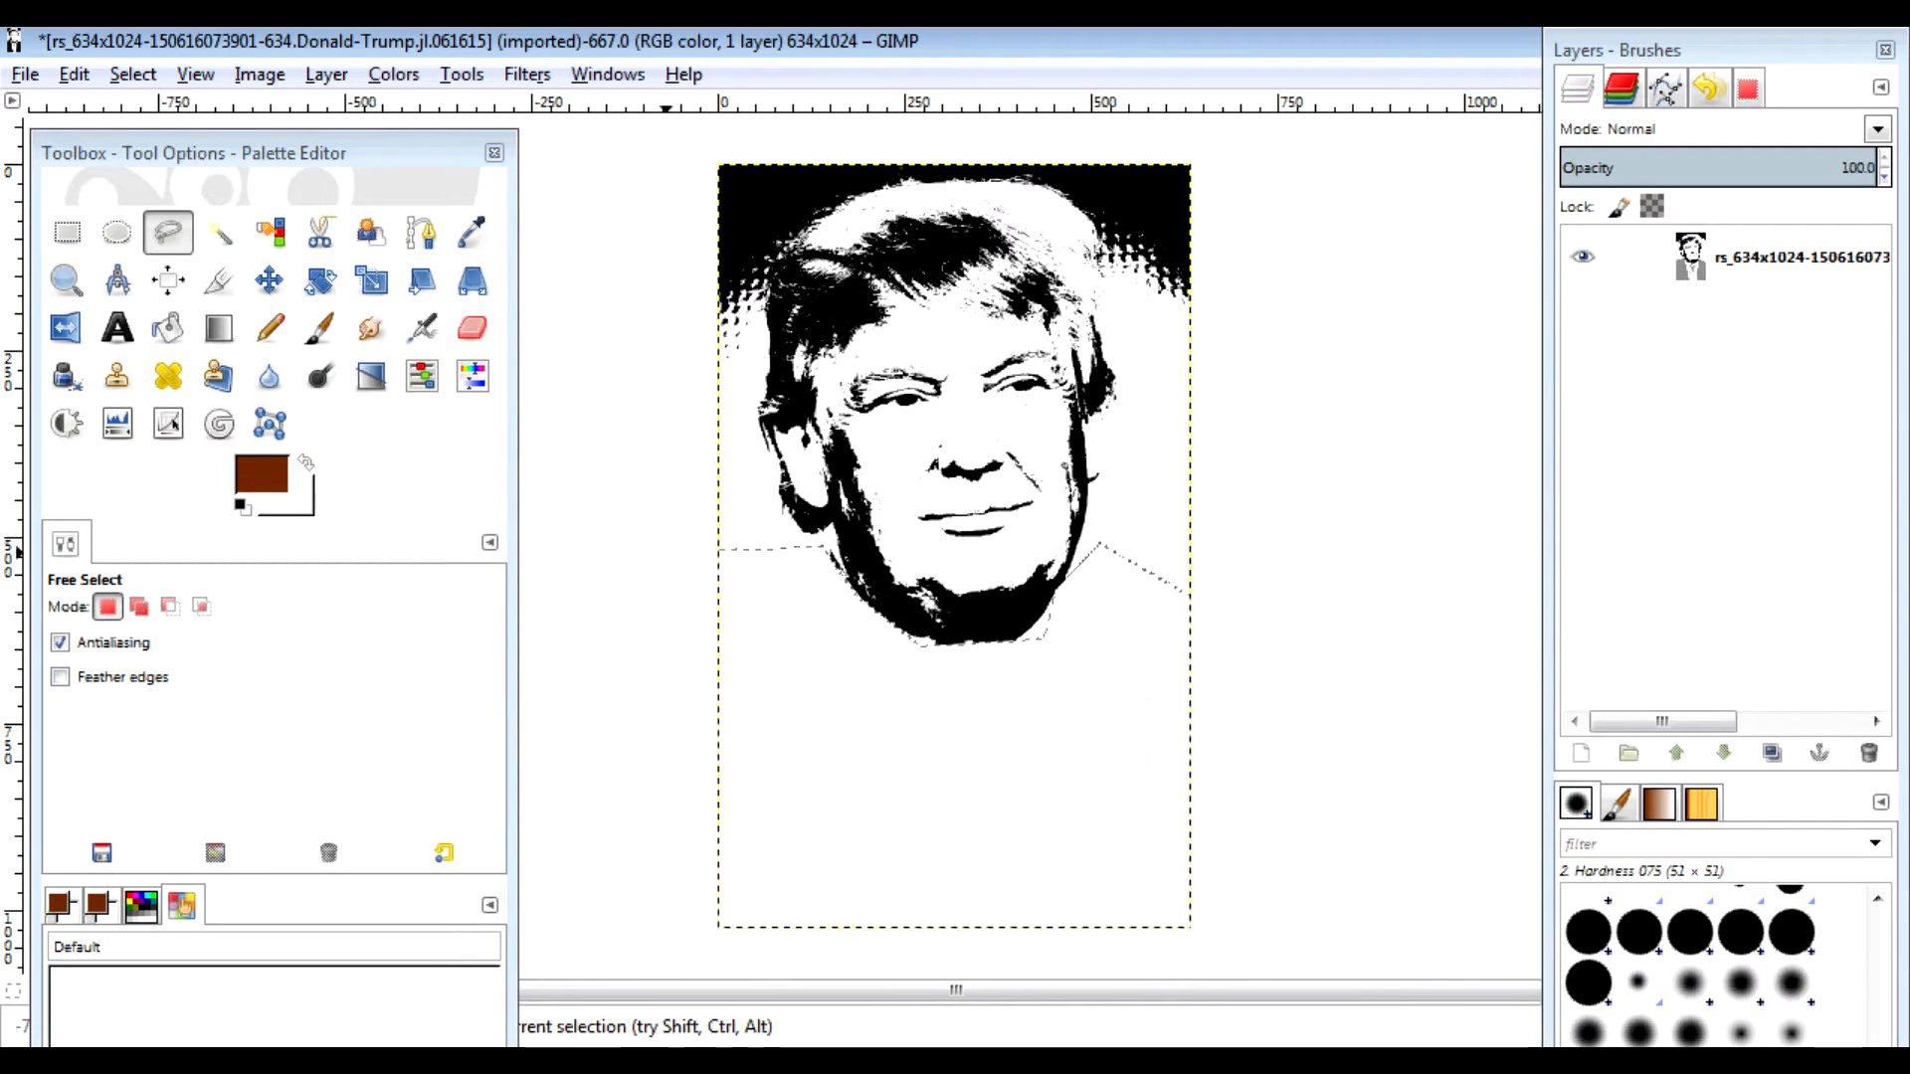
Step: Outline the dark background around the hair and clear it to white
{"action": "left_click", "coordinate": [1107, 286]}
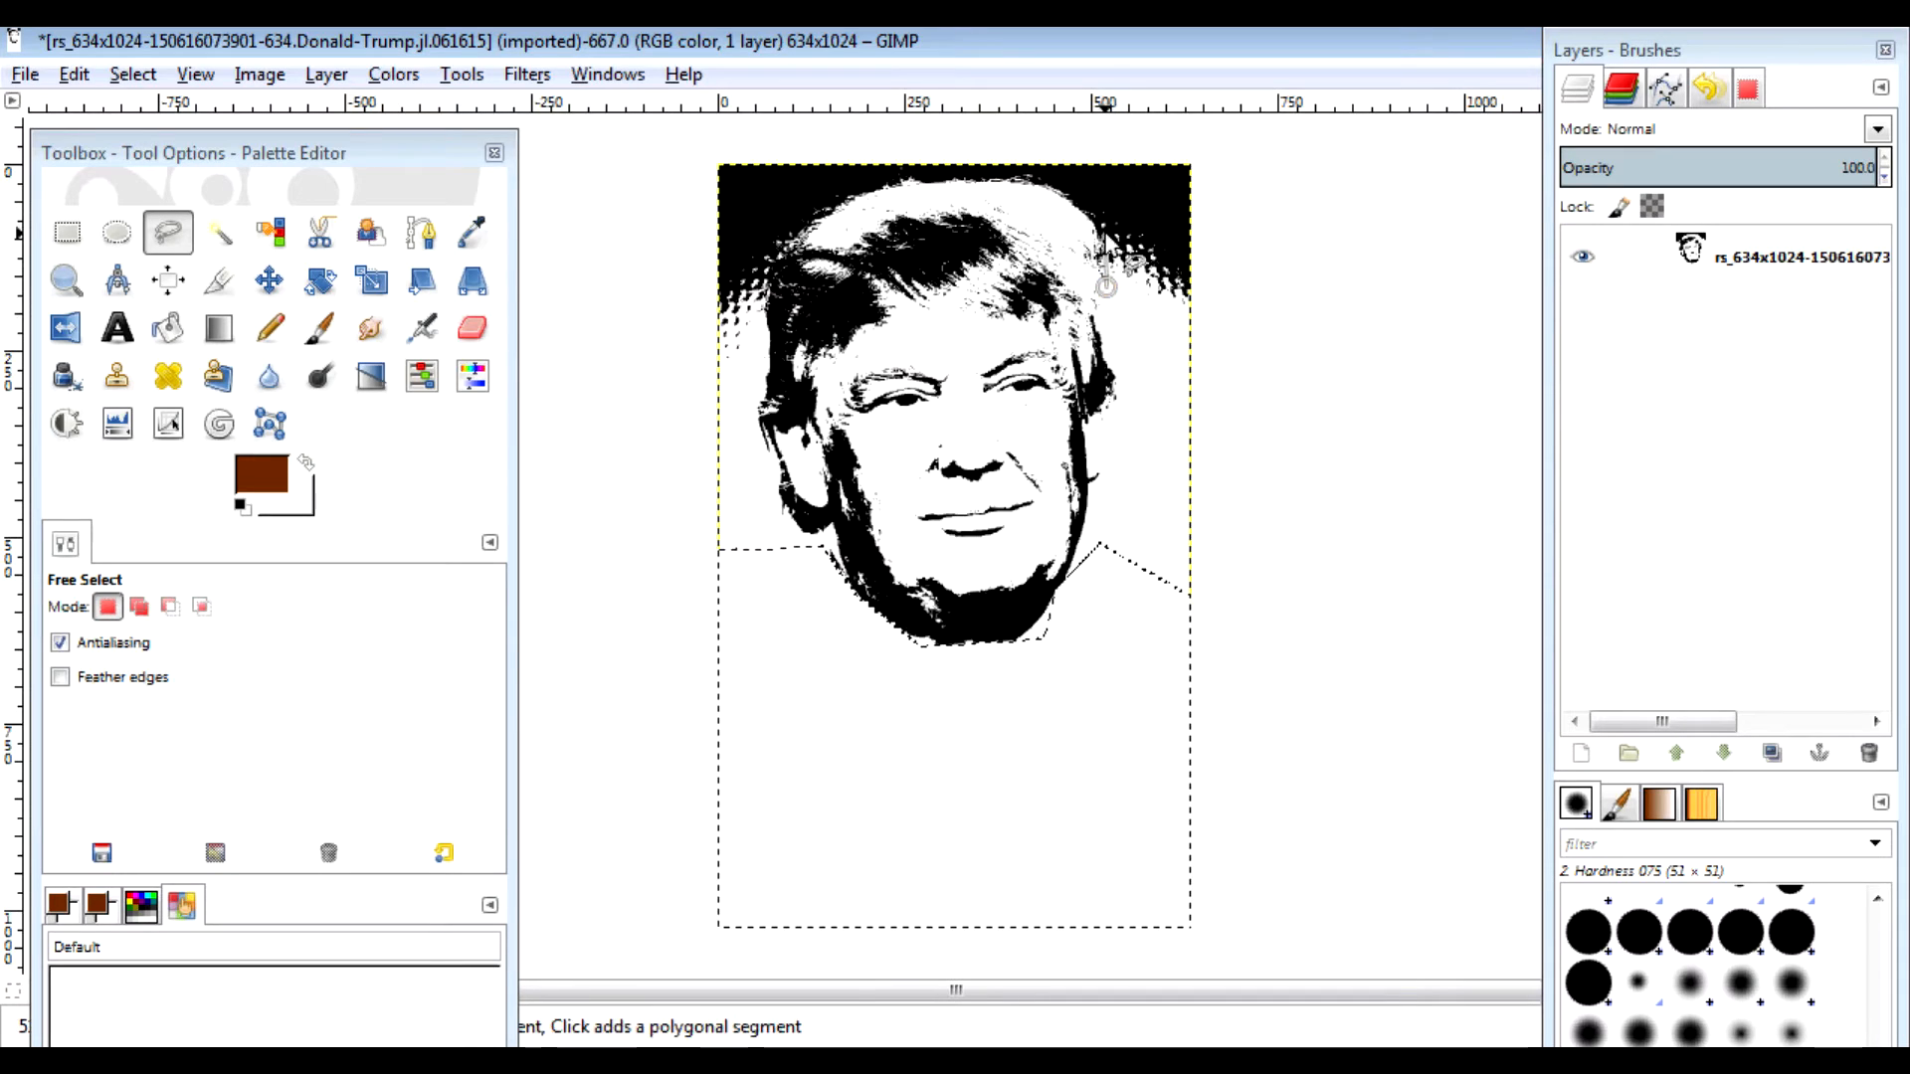
{"action": "left_click", "coordinate": [1100, 228]}
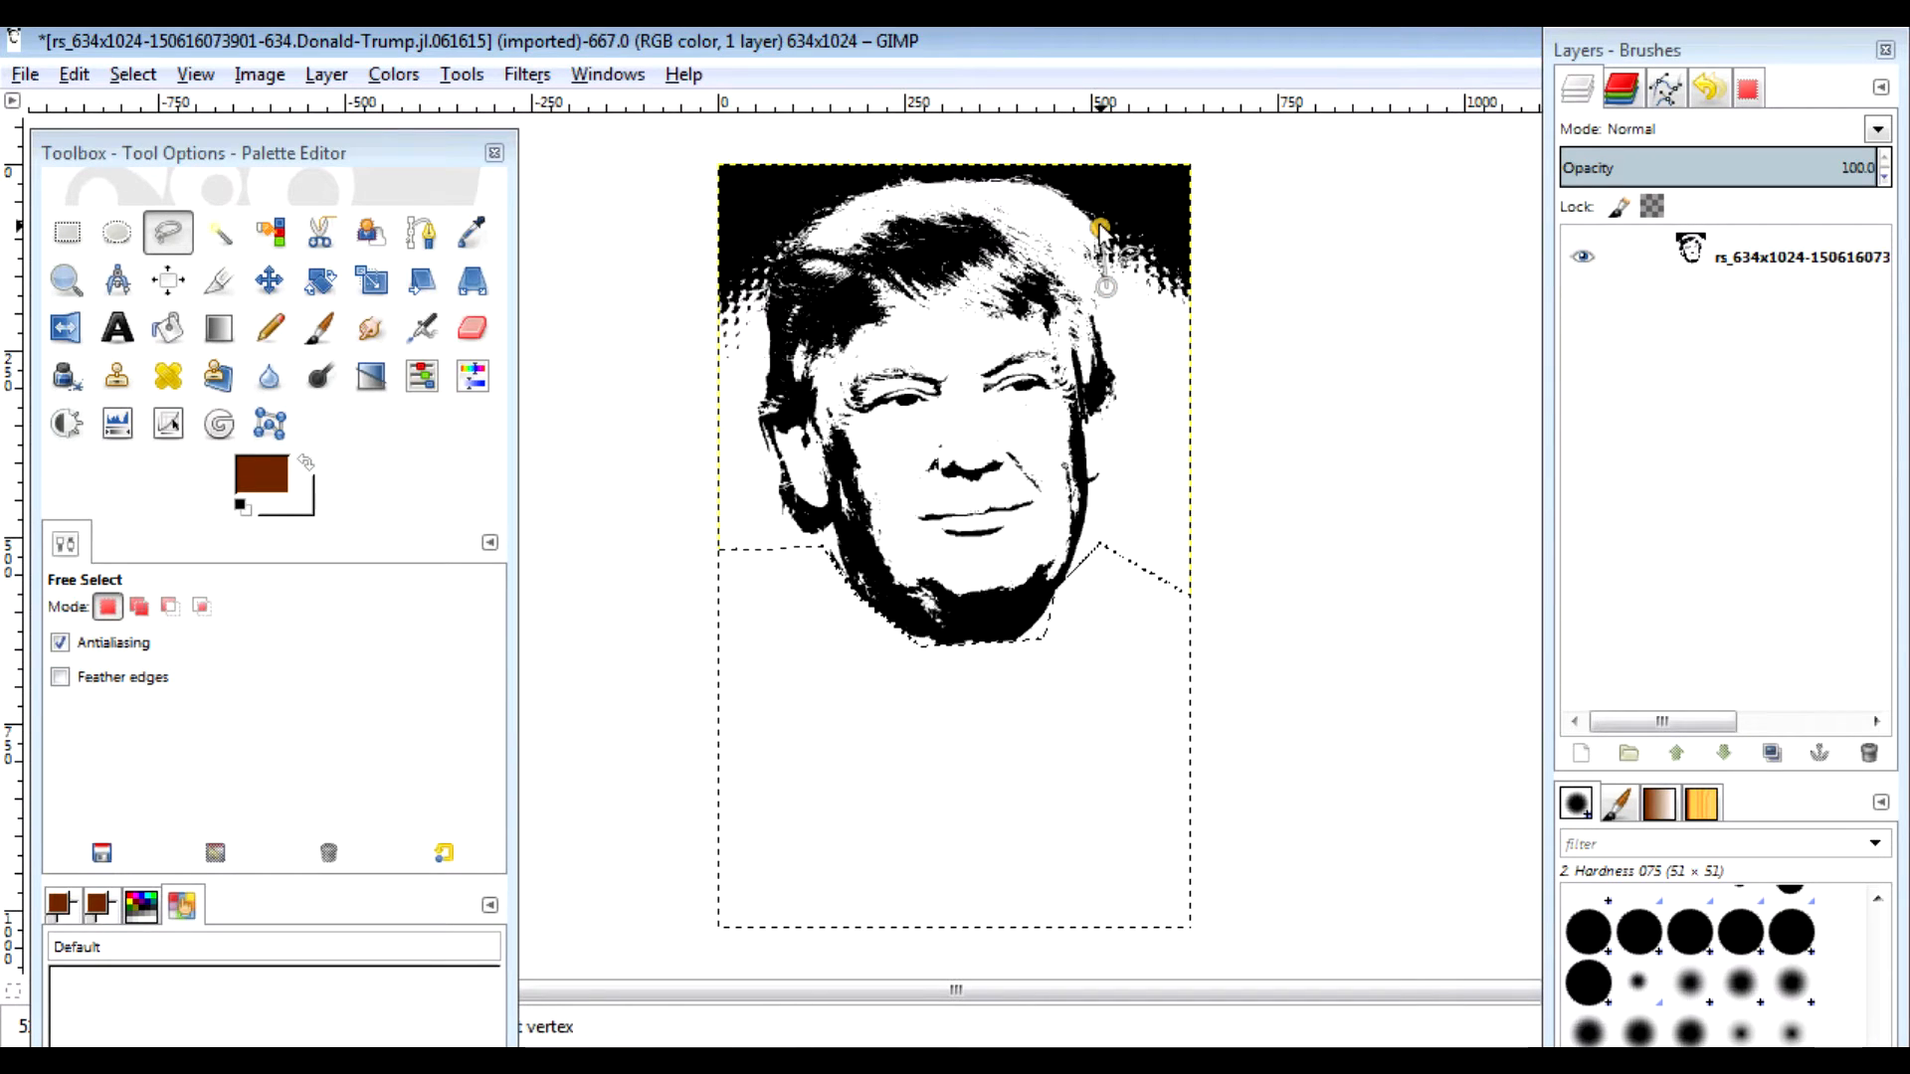
{"action": "left_click", "coordinate": [1059, 181]}
{"action": "left_click", "coordinate": [1011, 176]}
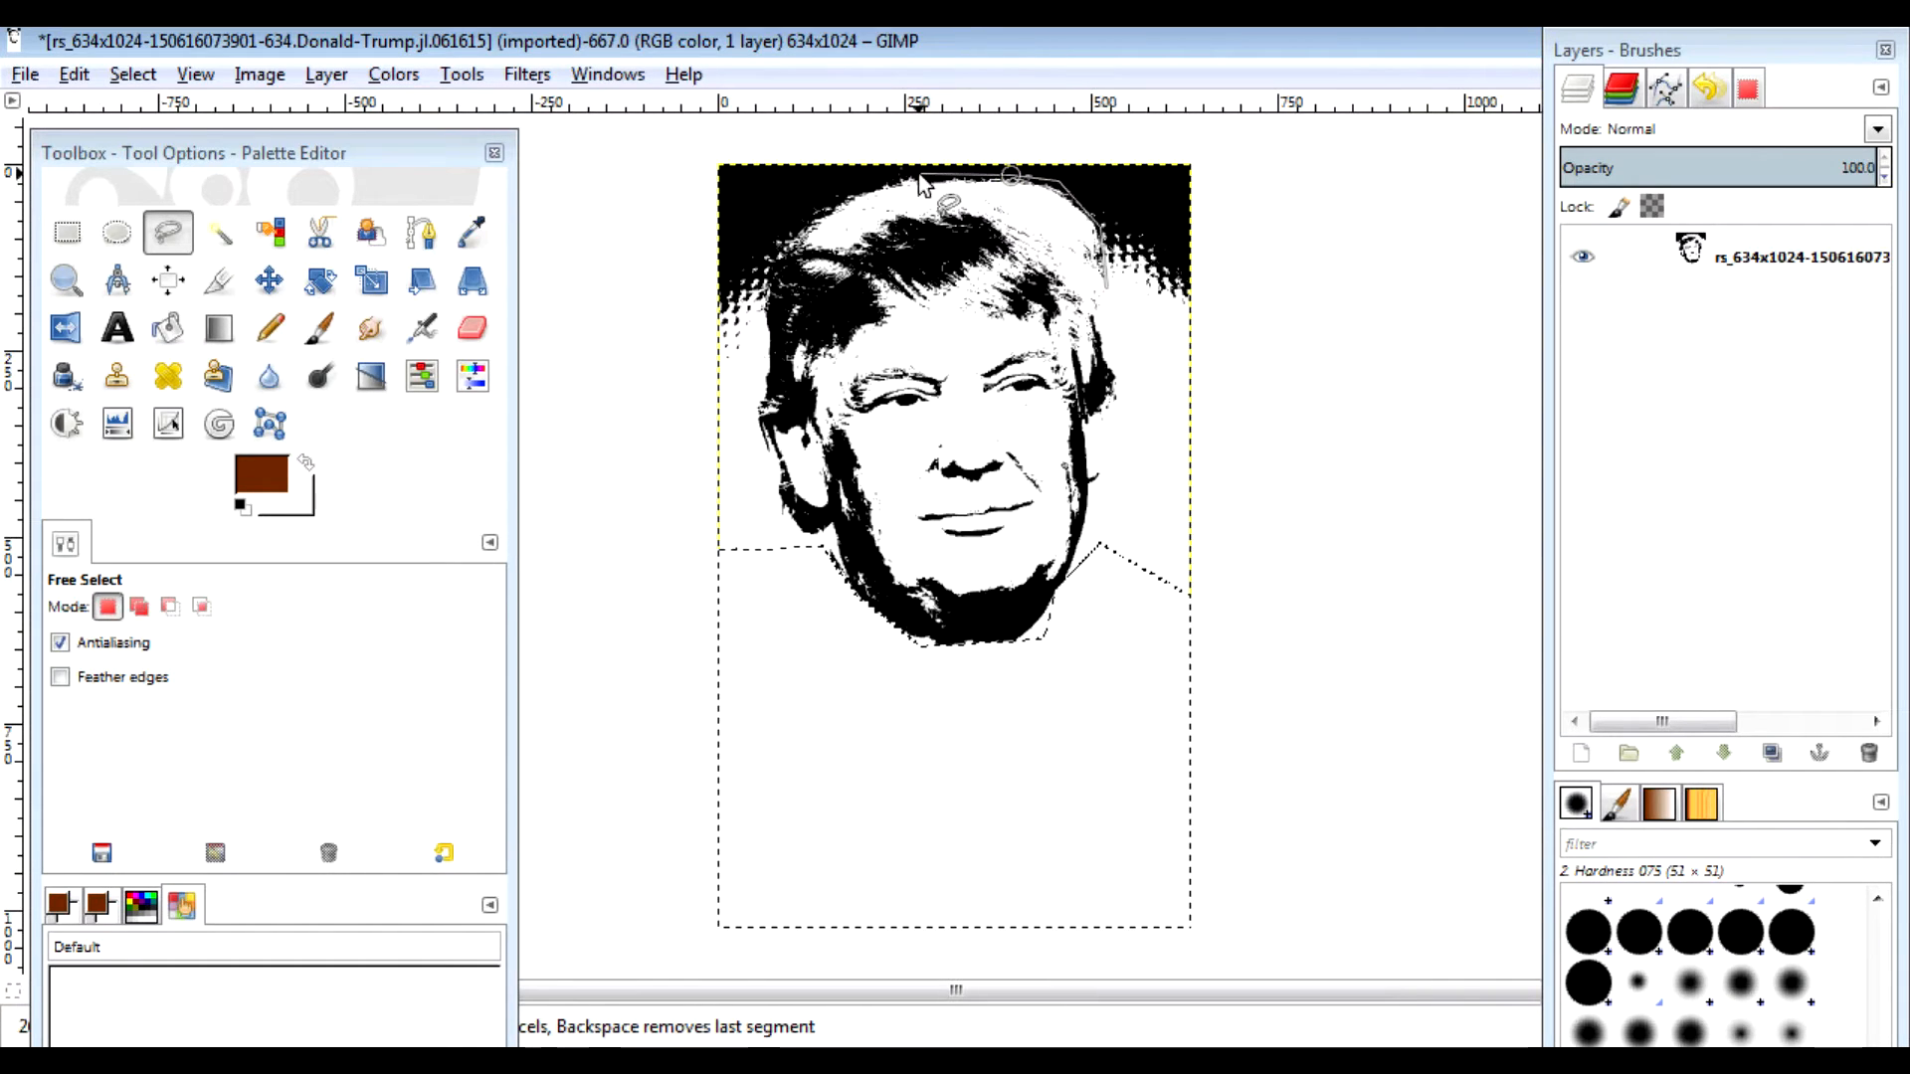
{"action": "left_click", "coordinate": [855, 186]}
{"action": "left_click", "coordinate": [791, 224]}
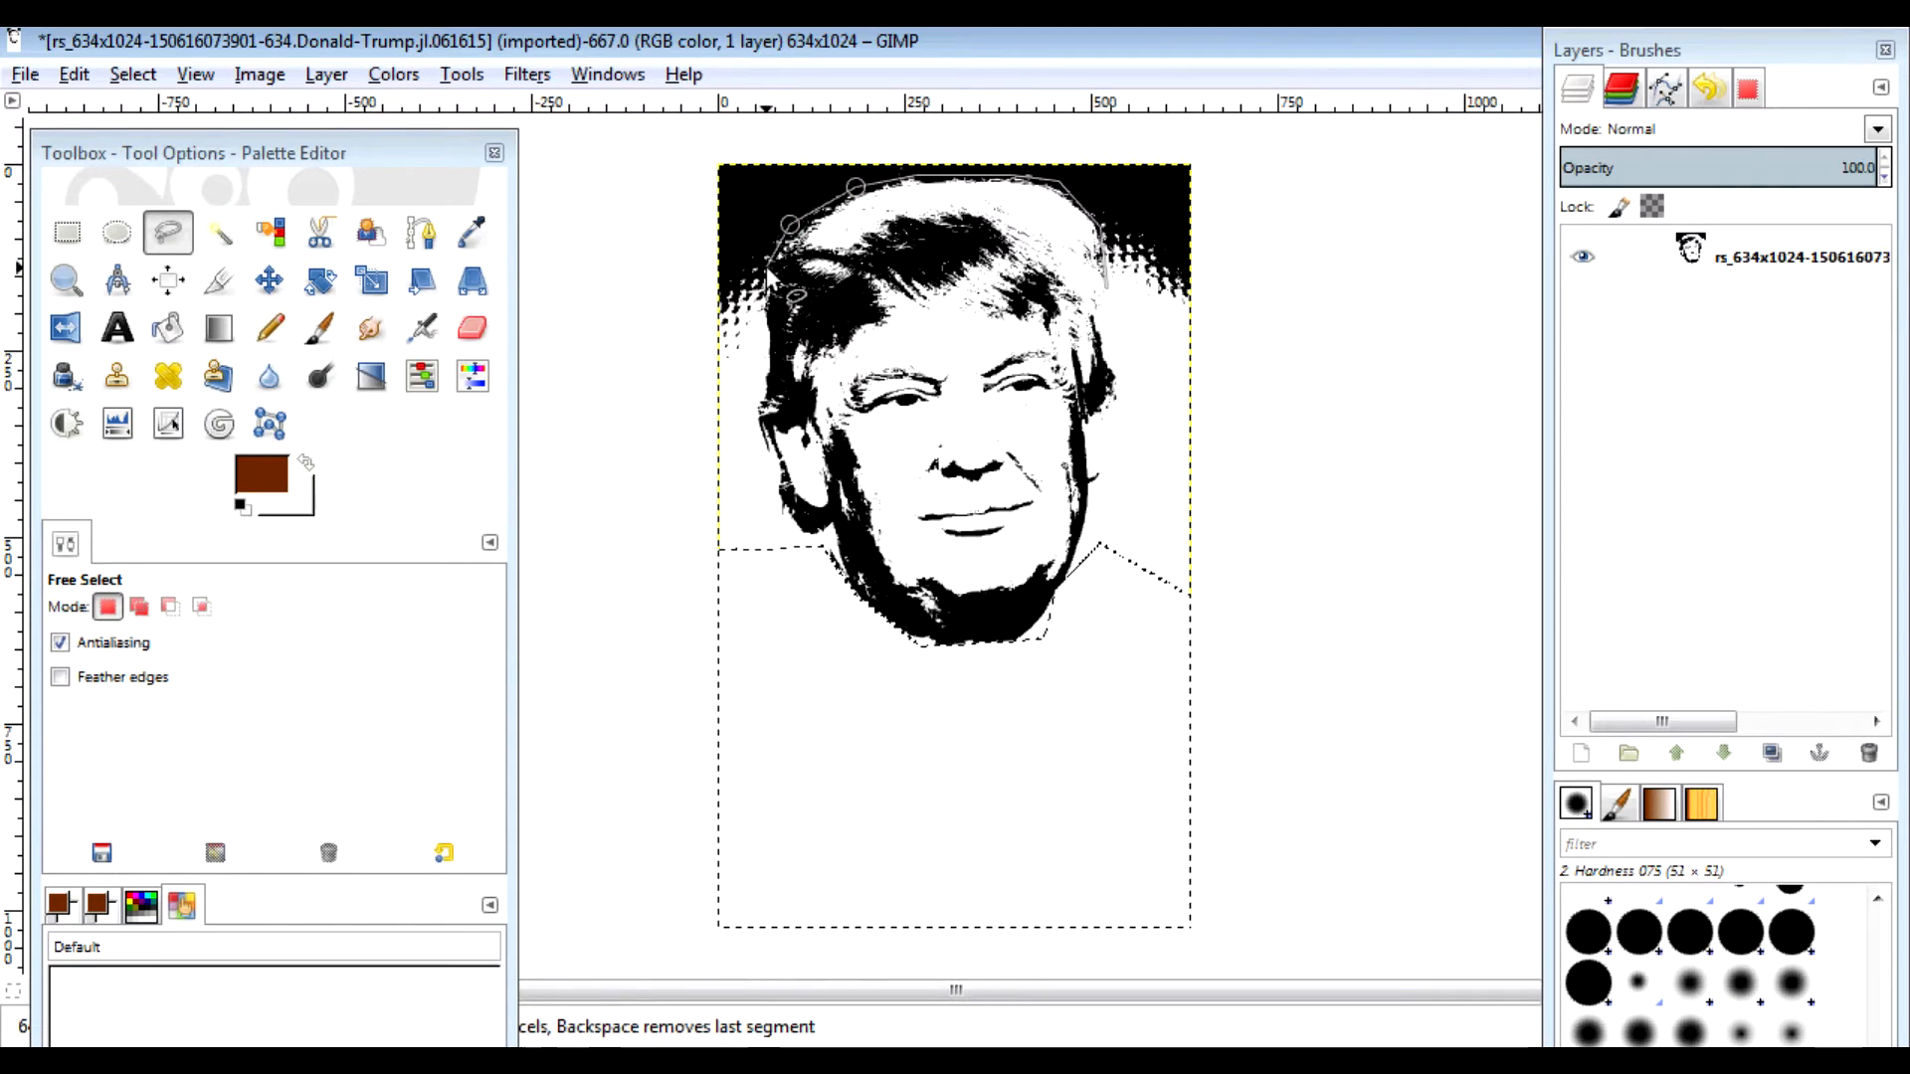
{"action": "left_click", "coordinate": [763, 277]}
{"action": "left_click", "coordinate": [763, 317]}
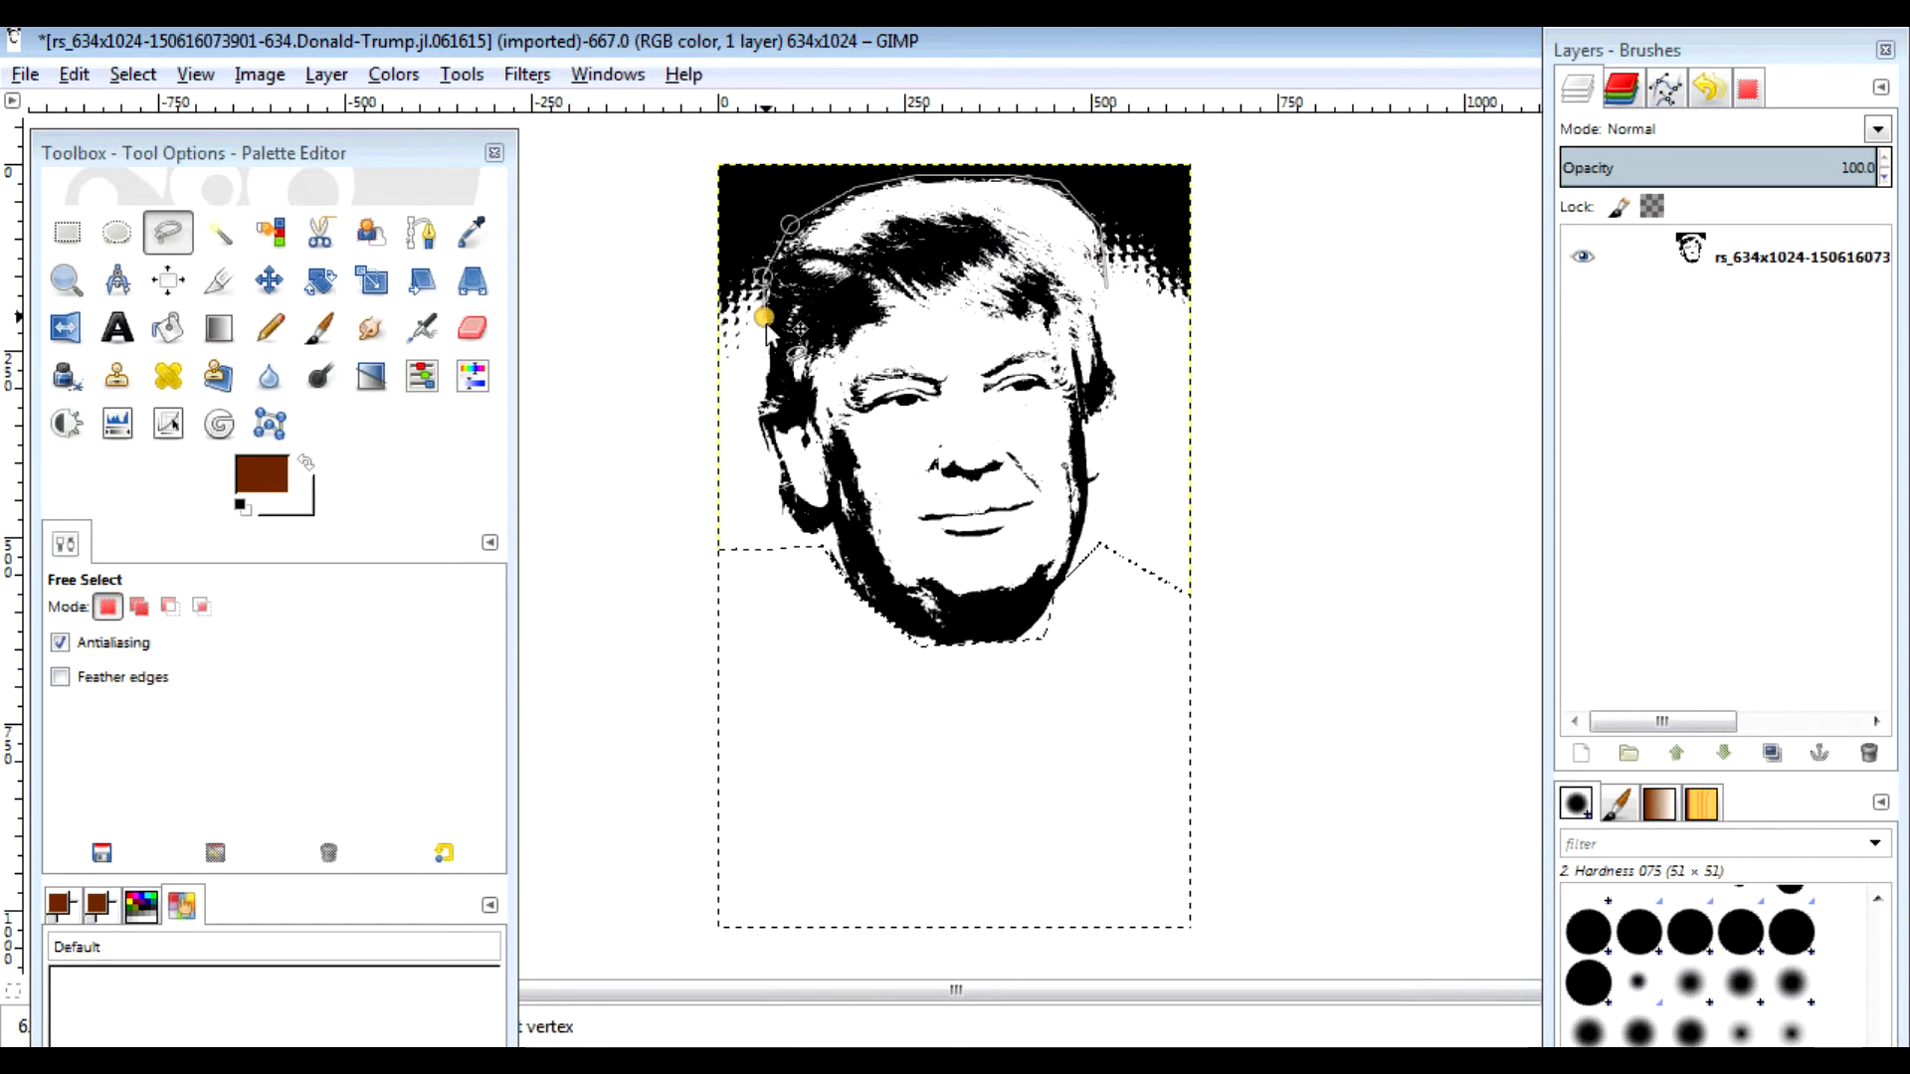
{"action": "left_click", "coordinate": [709, 399]}
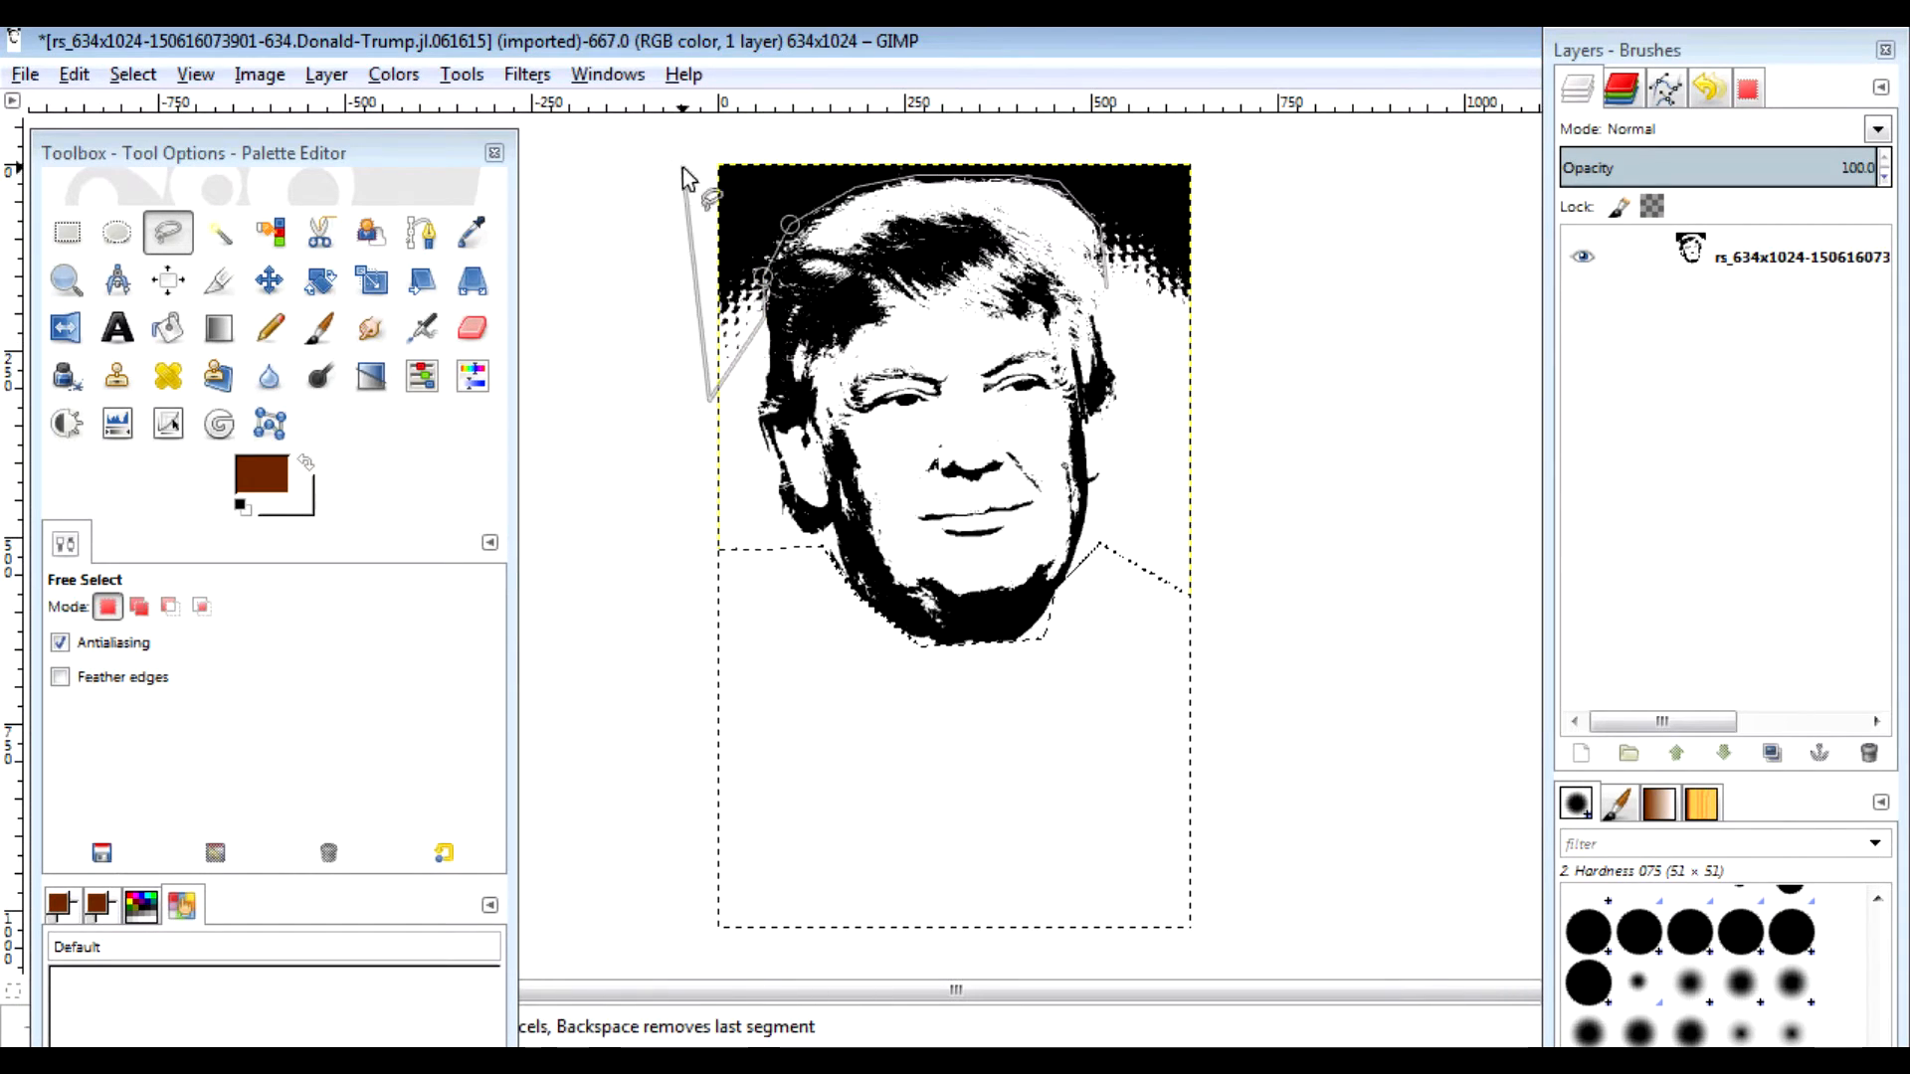
{"action": "left_click", "coordinate": [715, 127]}
{"action": "left_click", "coordinate": [1264, 142]}
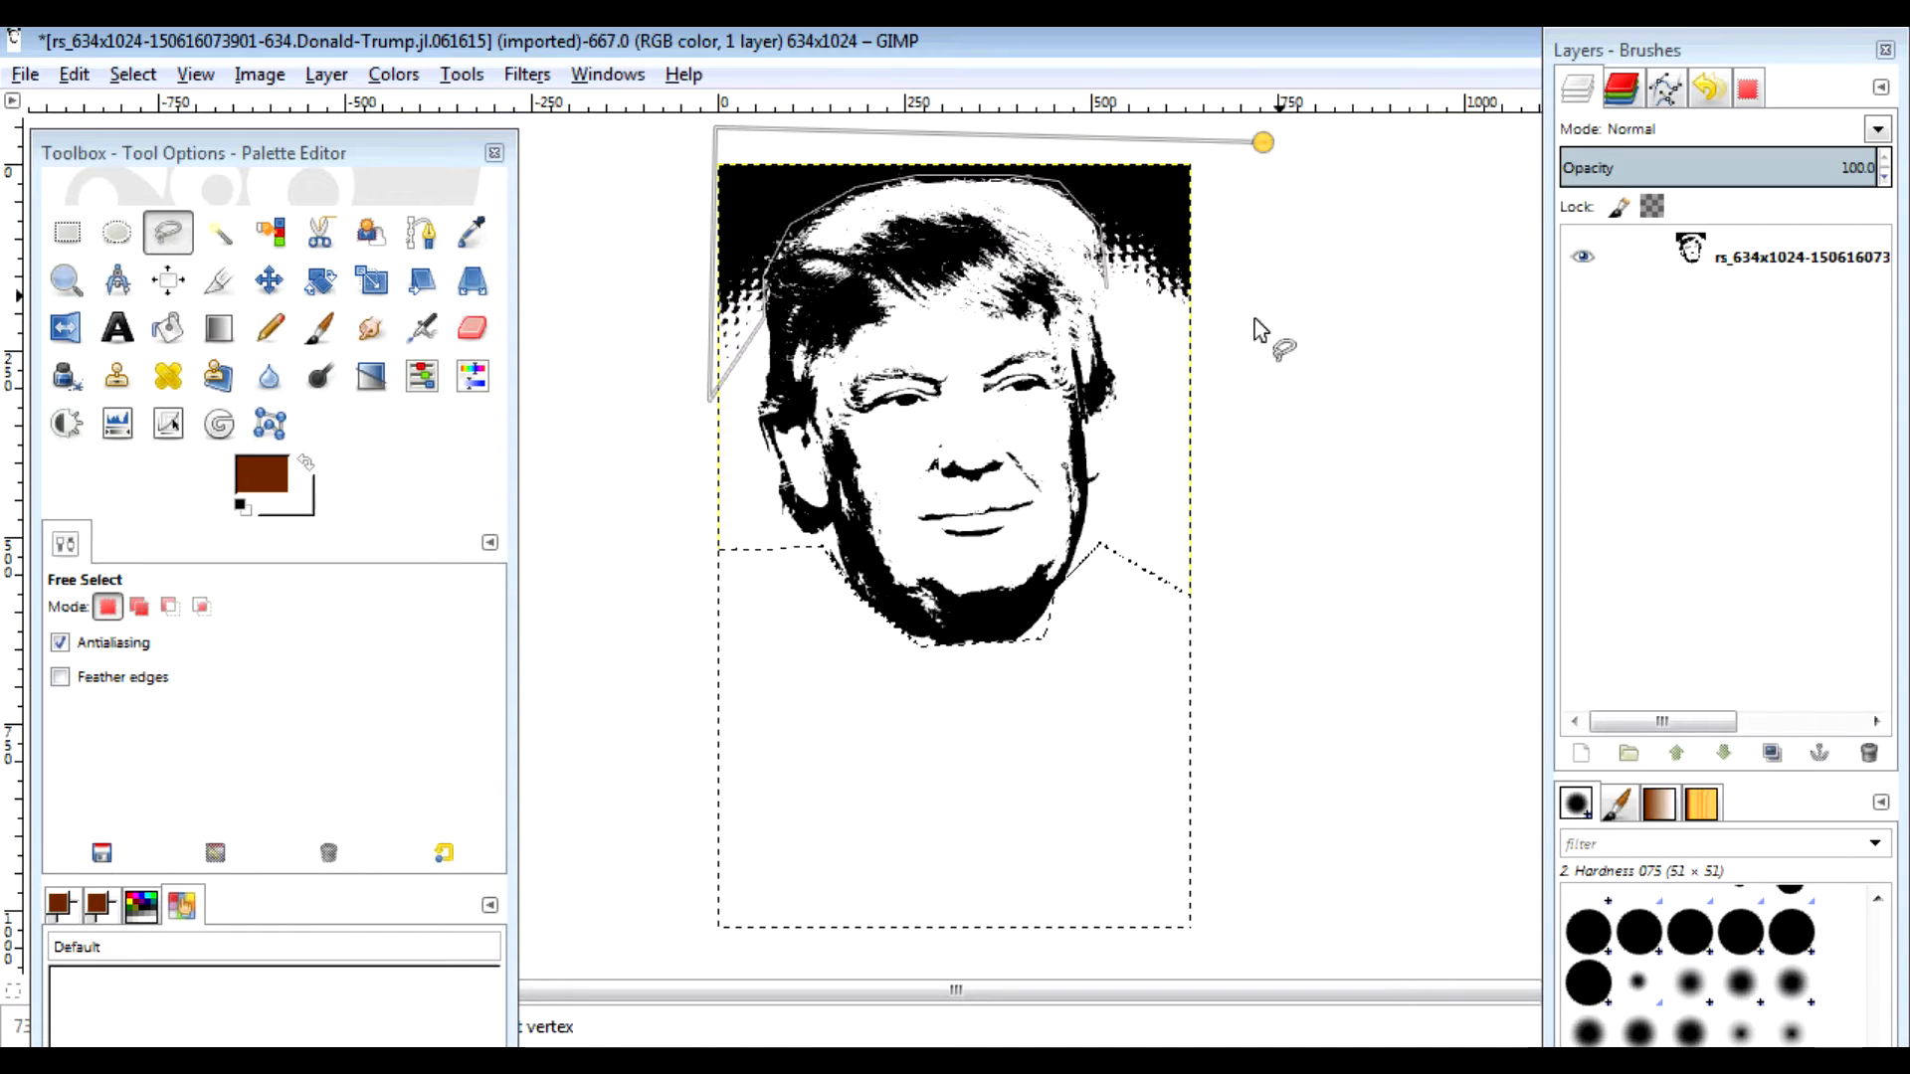
{"action": "left_click", "coordinate": [1220, 351]}
{"action": "key", "text": "Return"}
{"action": "key", "text": "Delete"}
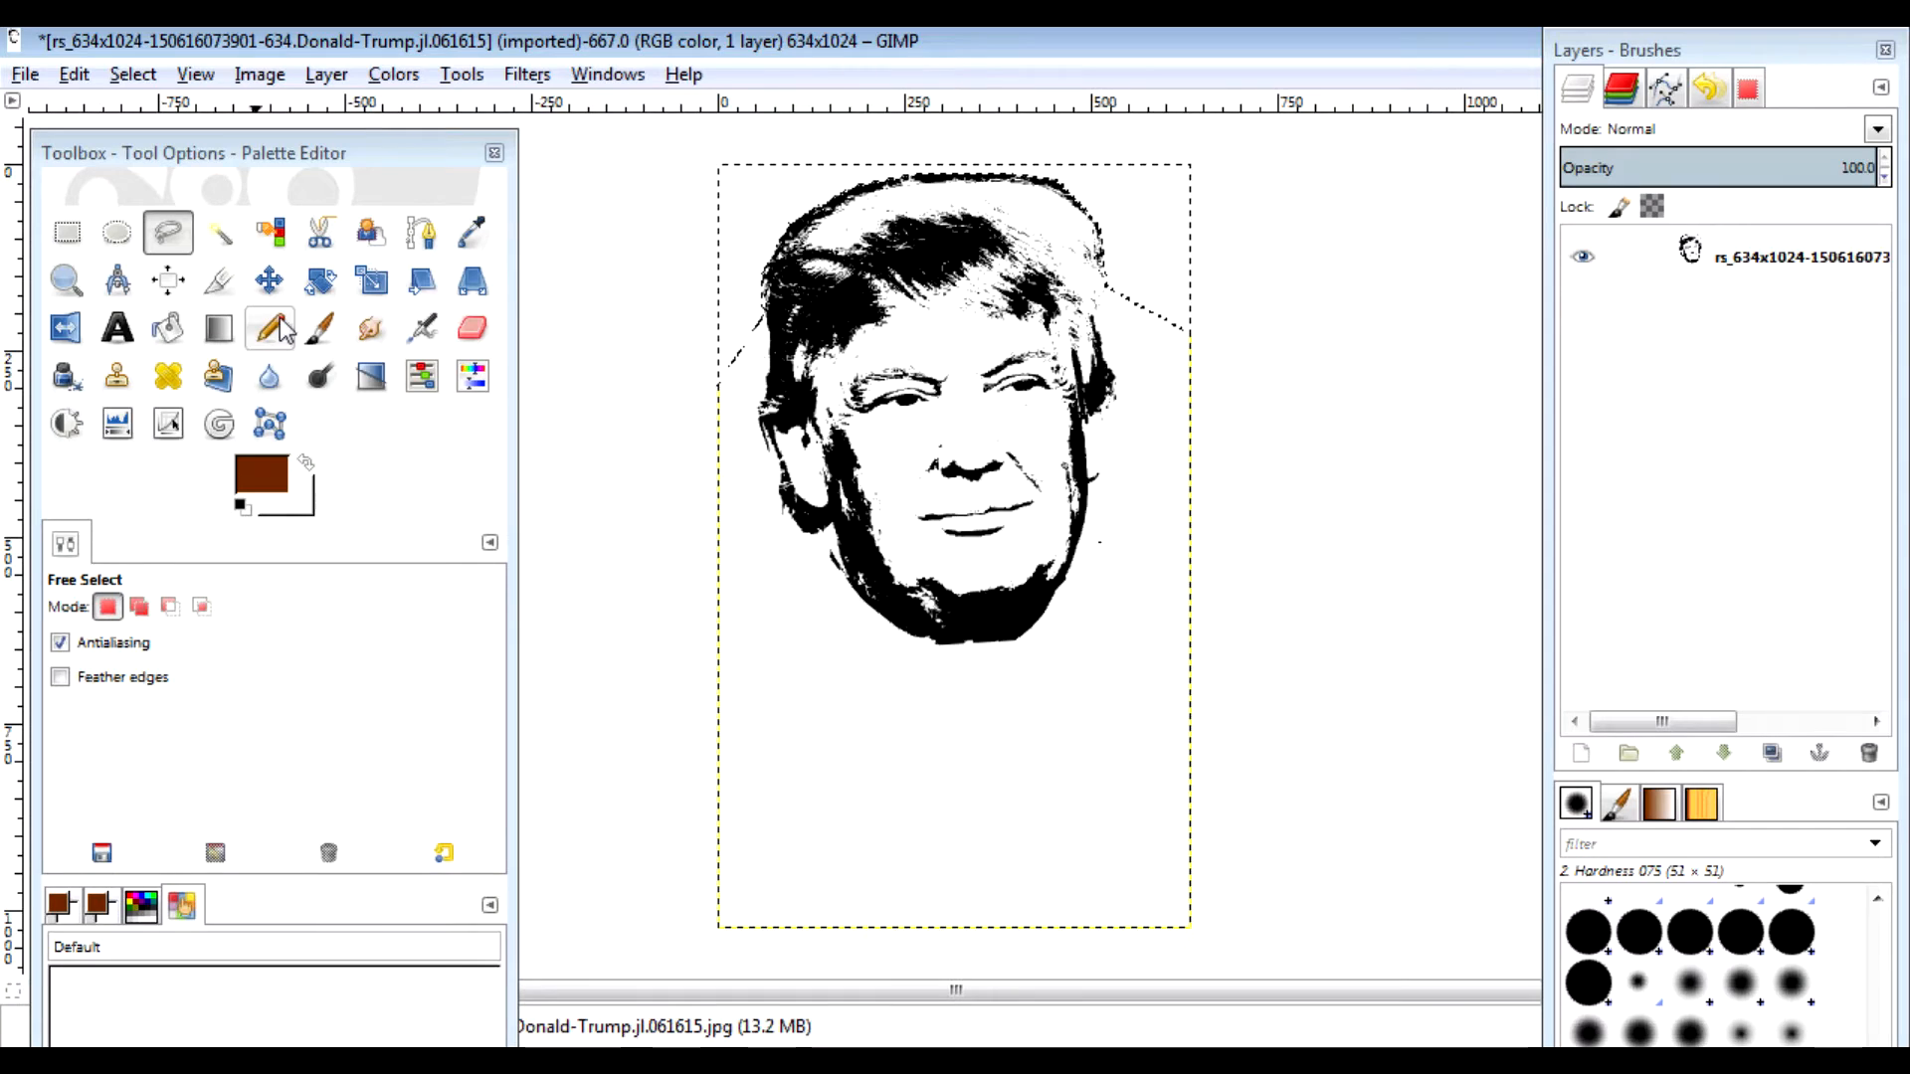
{"action": "left_click", "coordinate": [221, 283]}
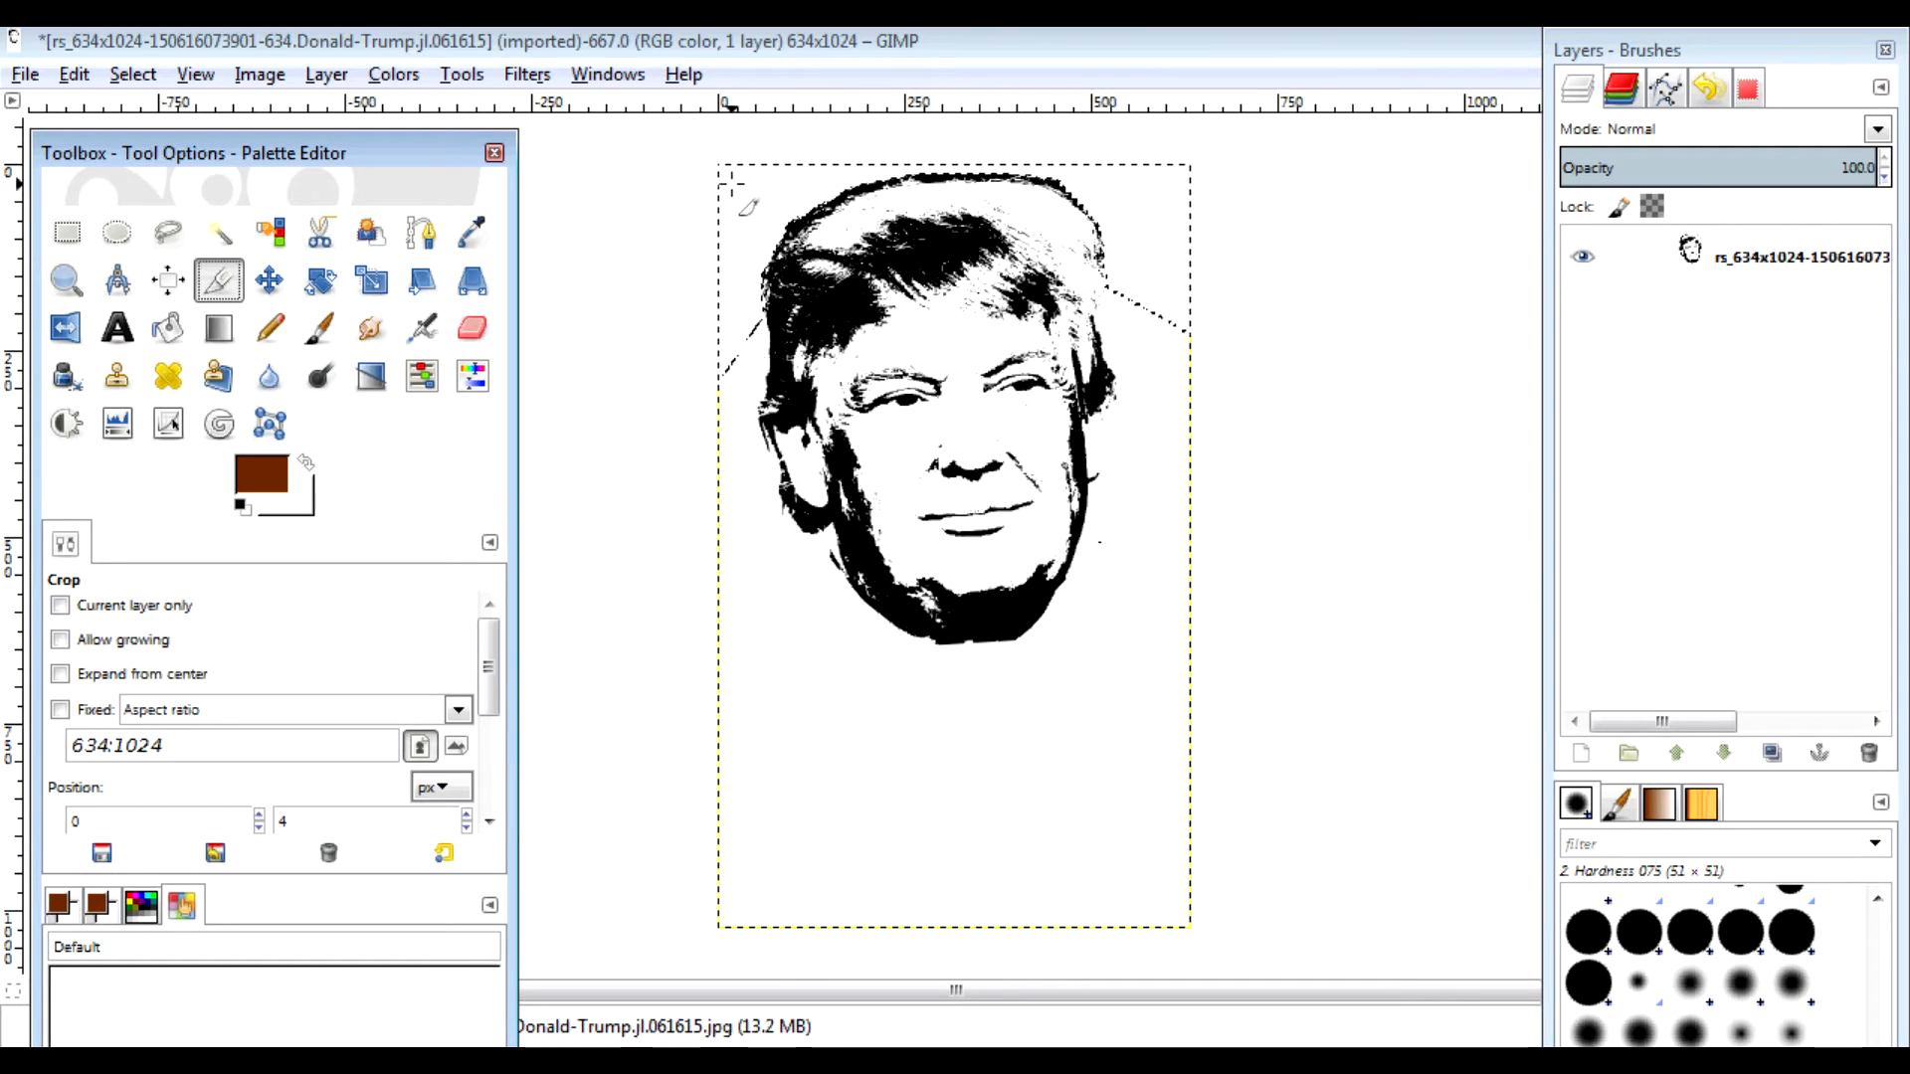
Step: Crop the canvas tightly around the face to 554×654 pixels
{"action": "left_click_drag", "start_coordinate": [737, 170], "coordinate": [1151, 658]}
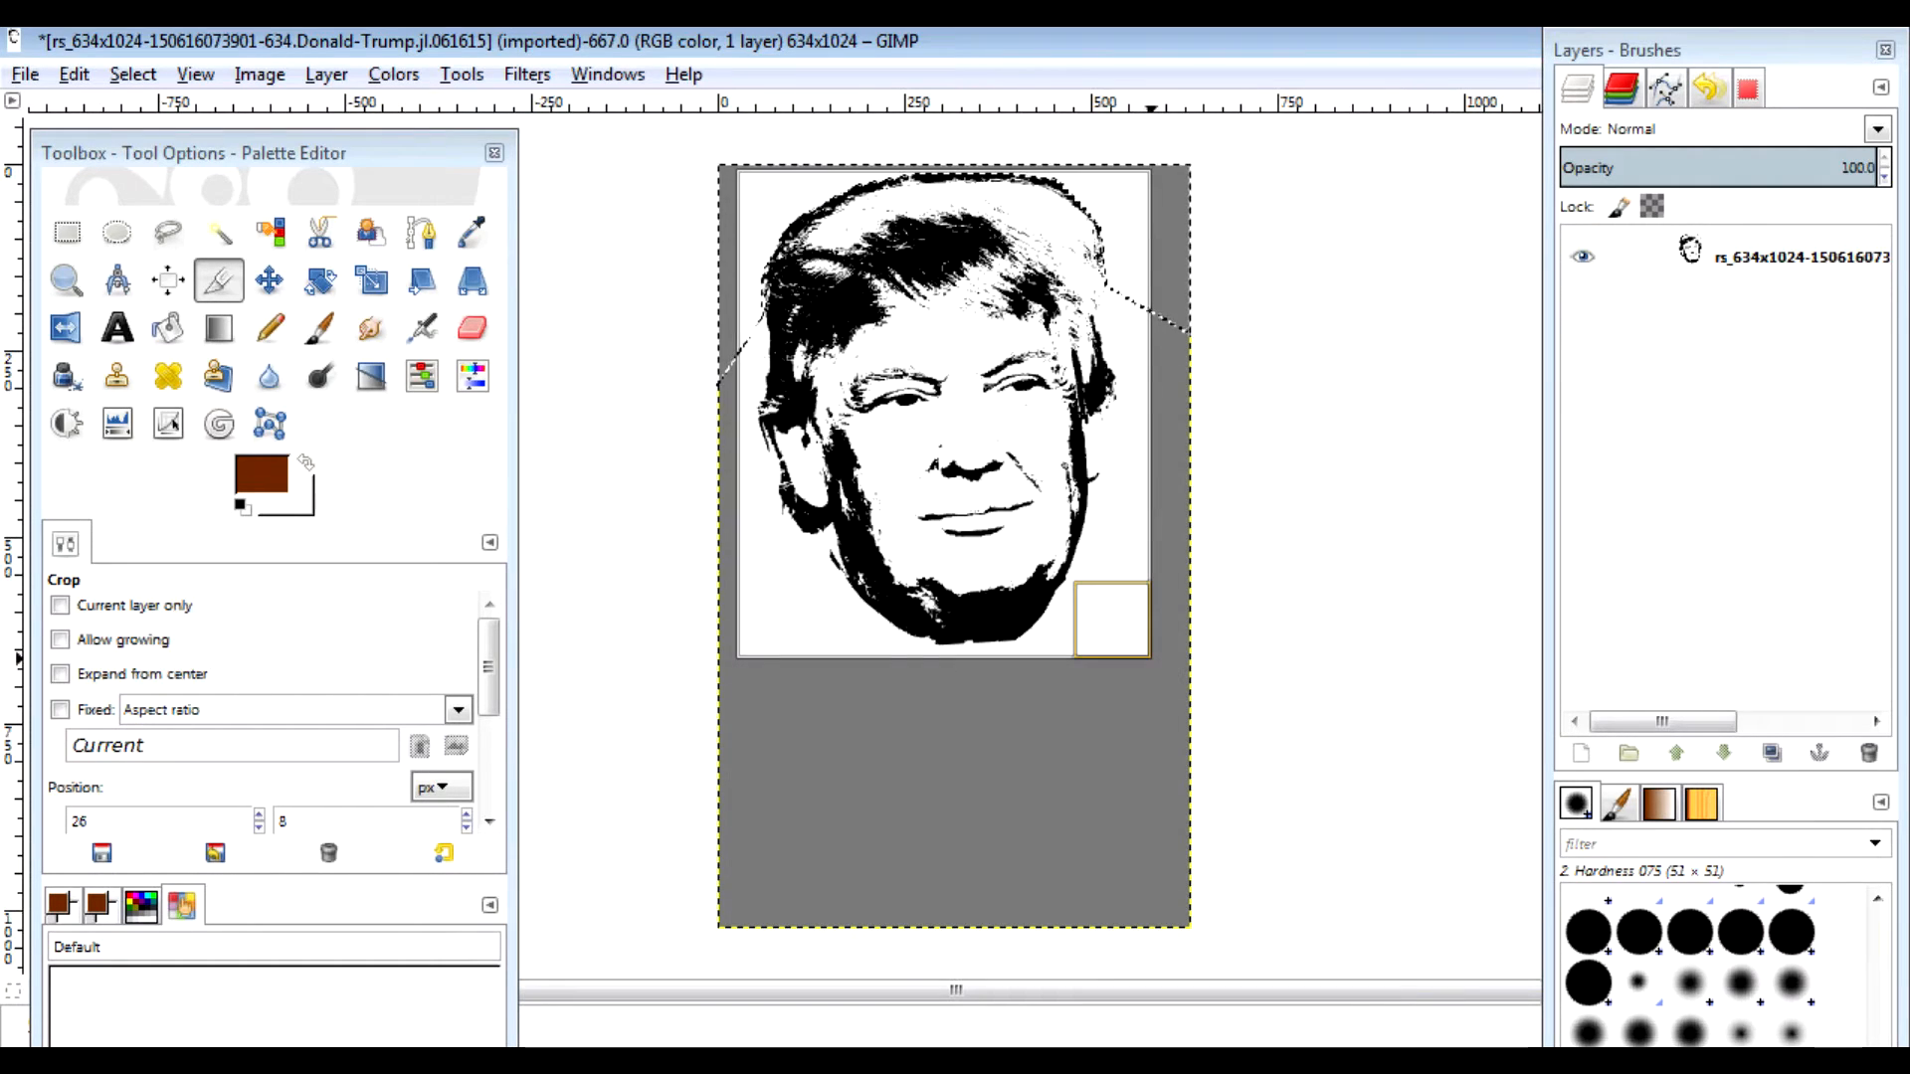
{"action": "key", "text": "Return"}
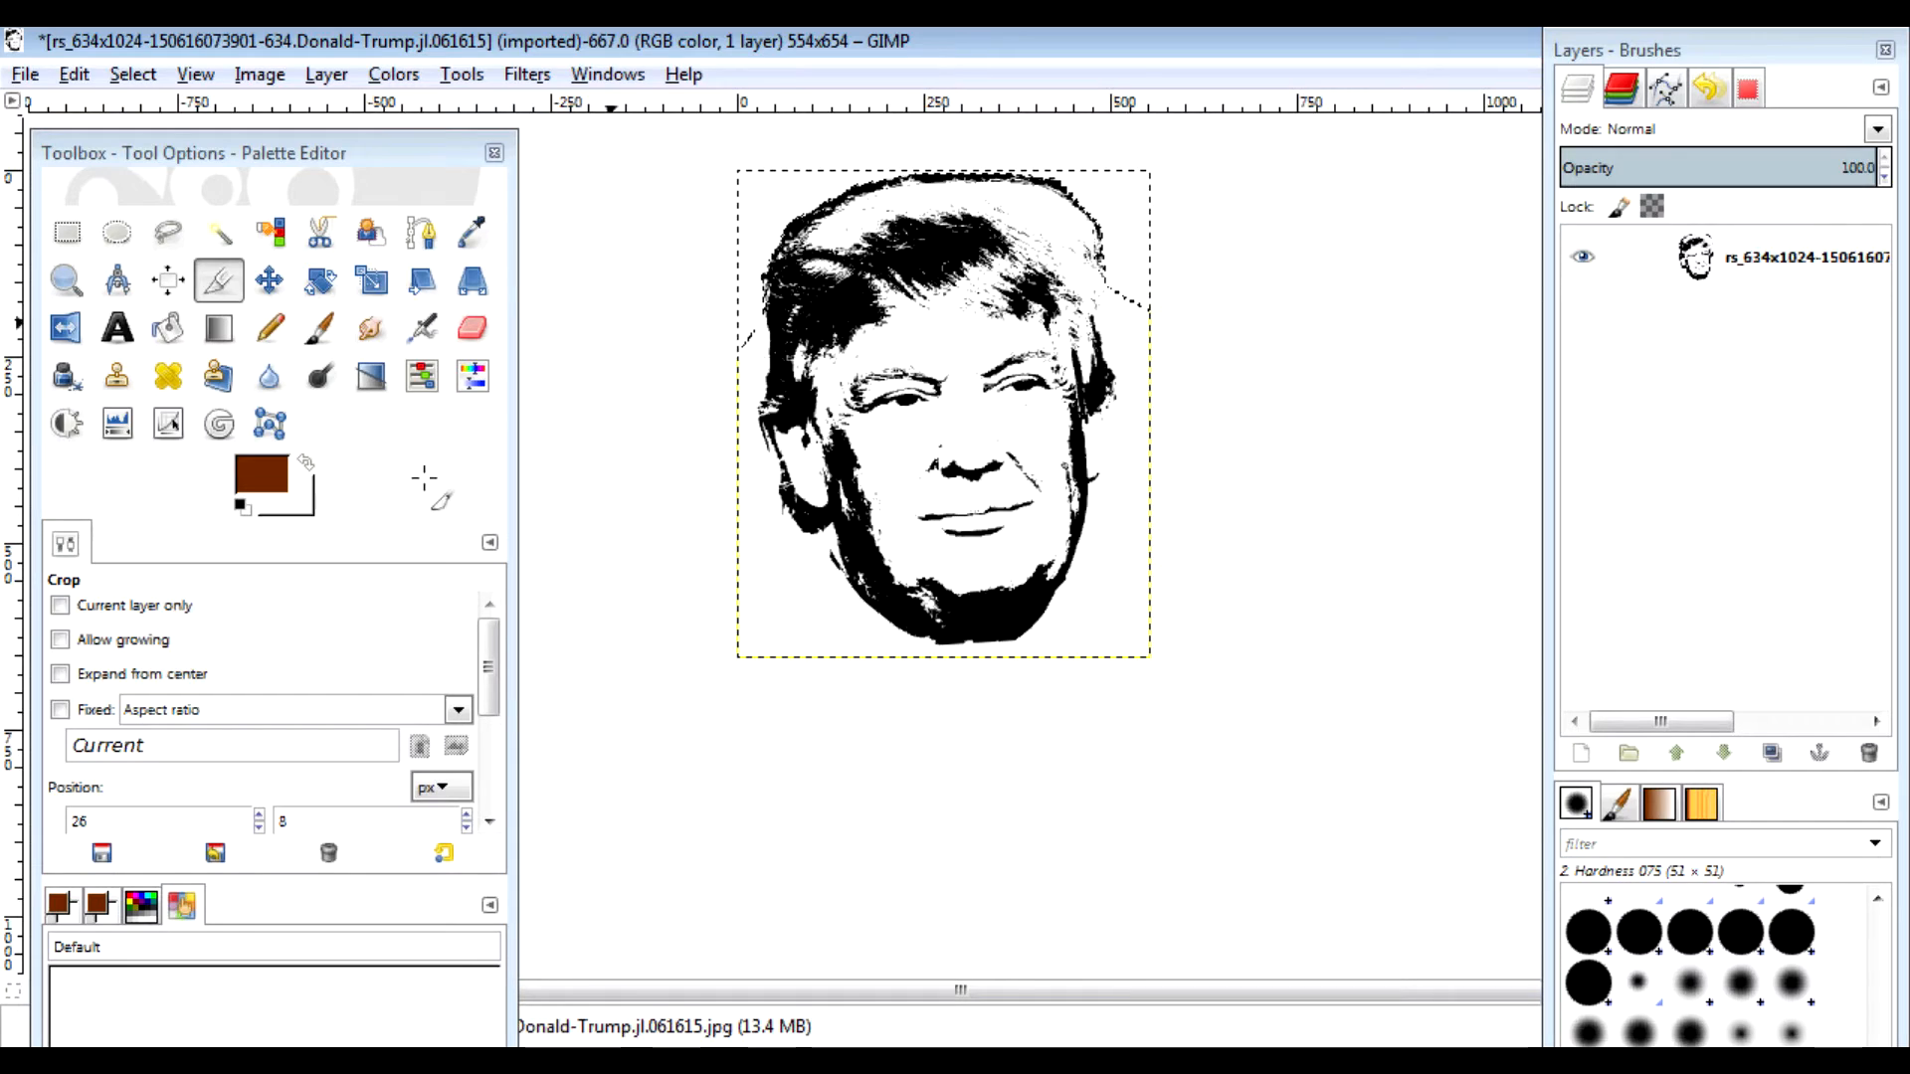
{"action": "left_click", "coordinate": [22, 80]}
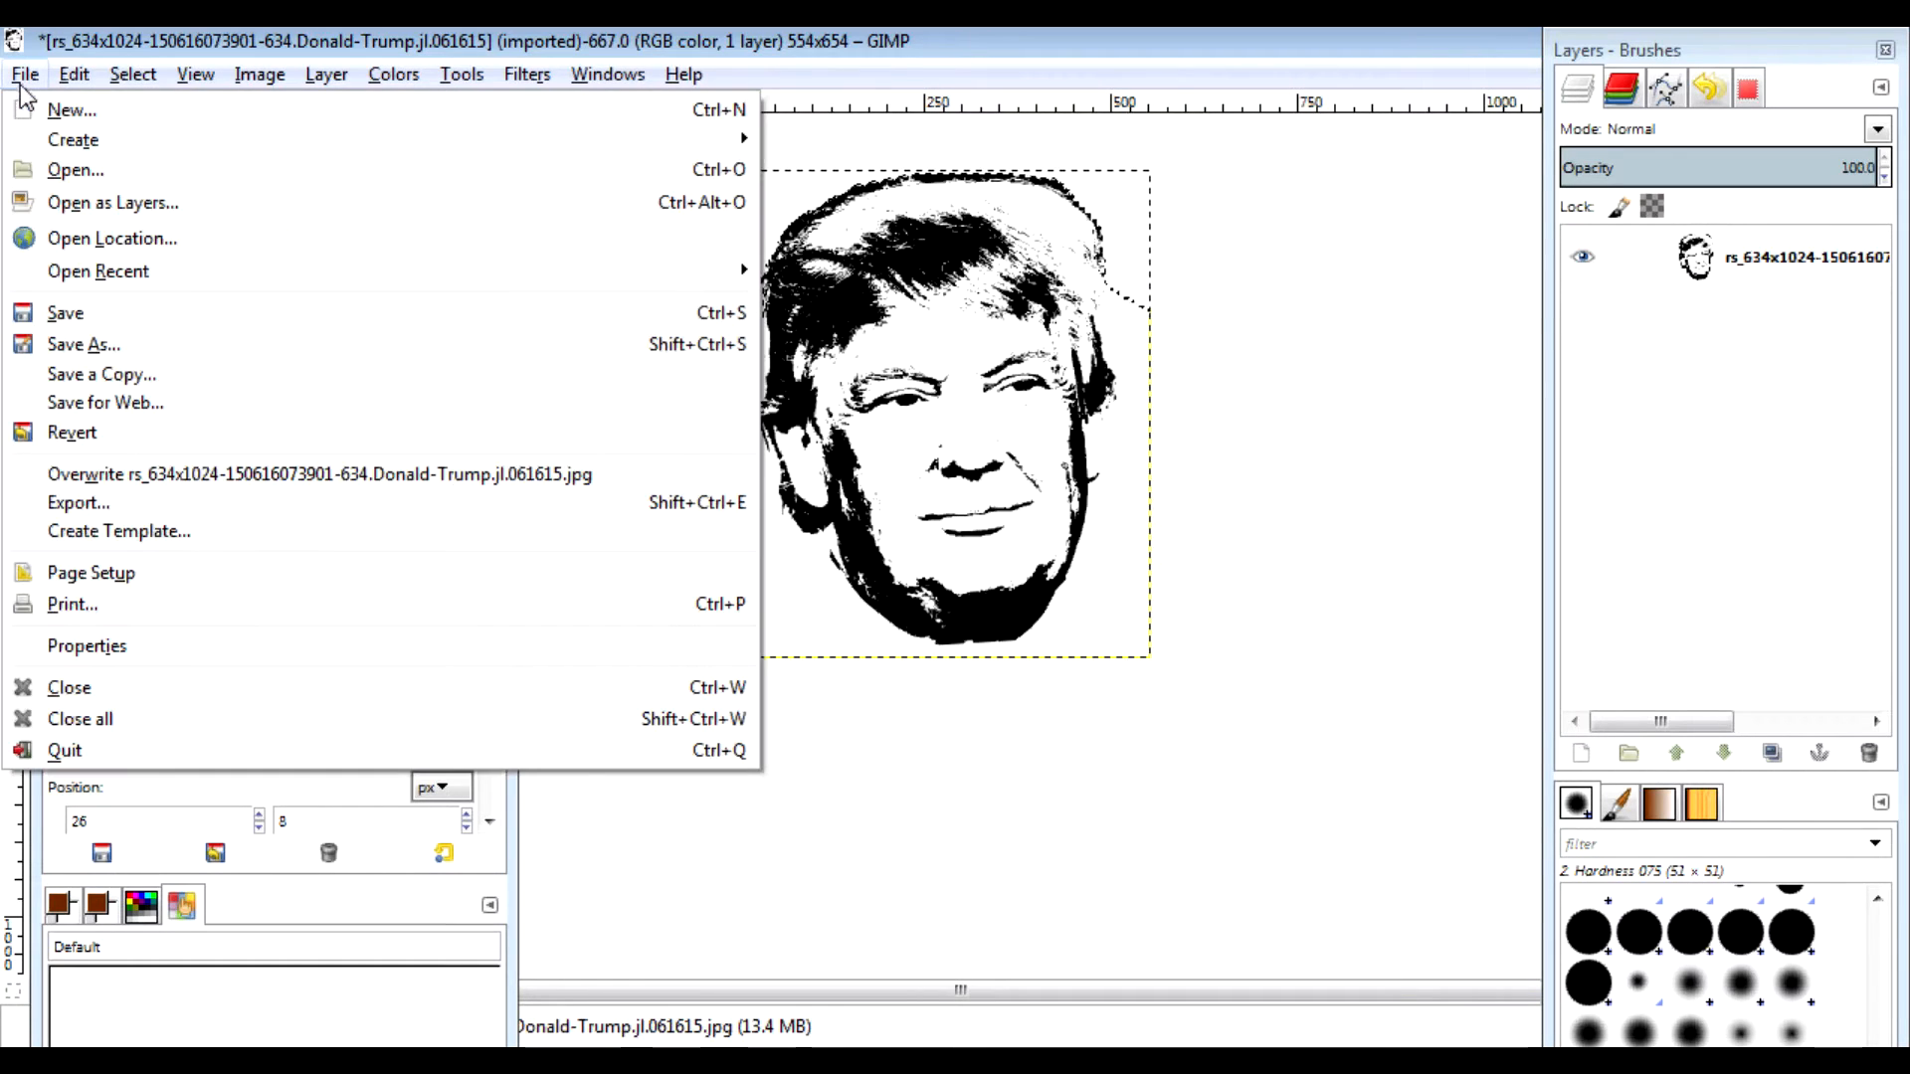
Step: Export the cropped face as trump.png in the 0 reference folder, overwriting the old file
{"action": "left_click", "coordinate": [97, 504]}
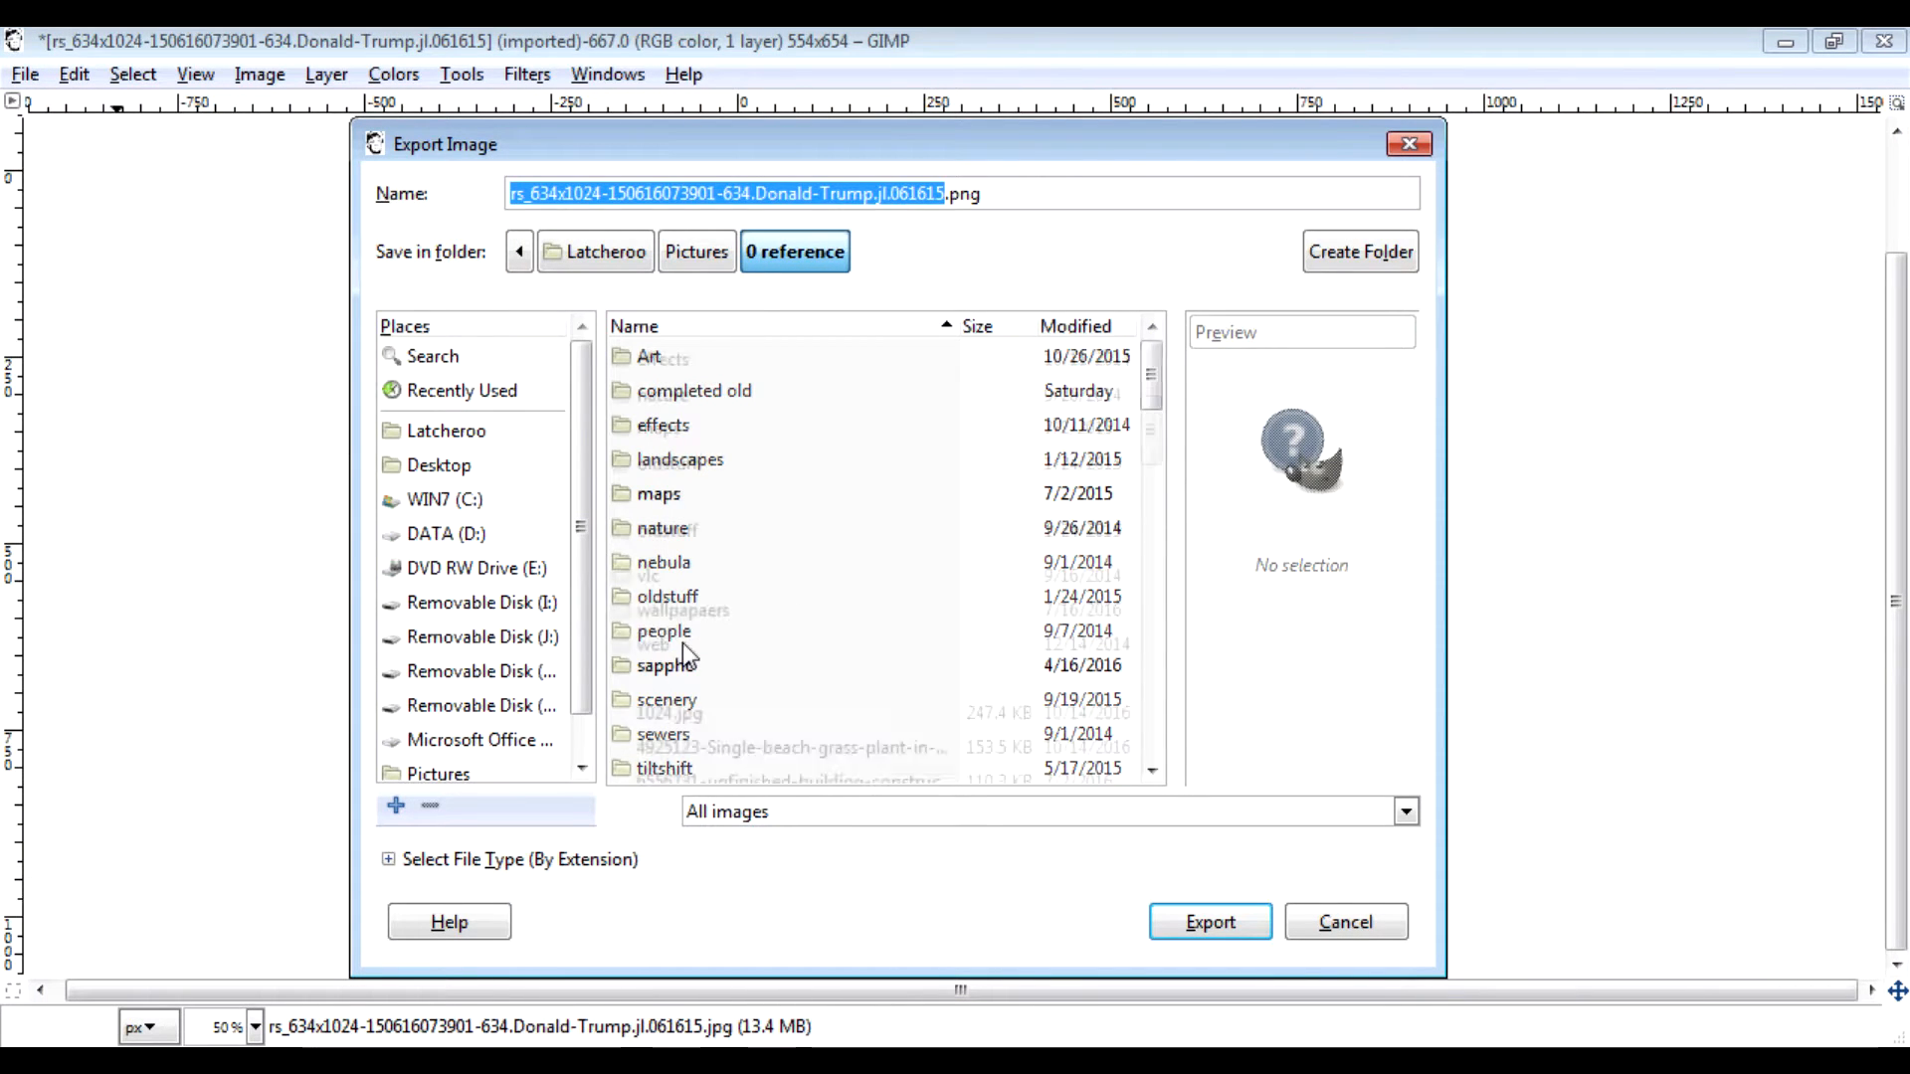
{"action": "scroll", "coordinate": [647, 660], "scroll_direction": "down", "scroll_amount": 10}
{"action": "scroll", "coordinate": [683, 645], "scroll_direction": "down", "scroll_amount": 6}
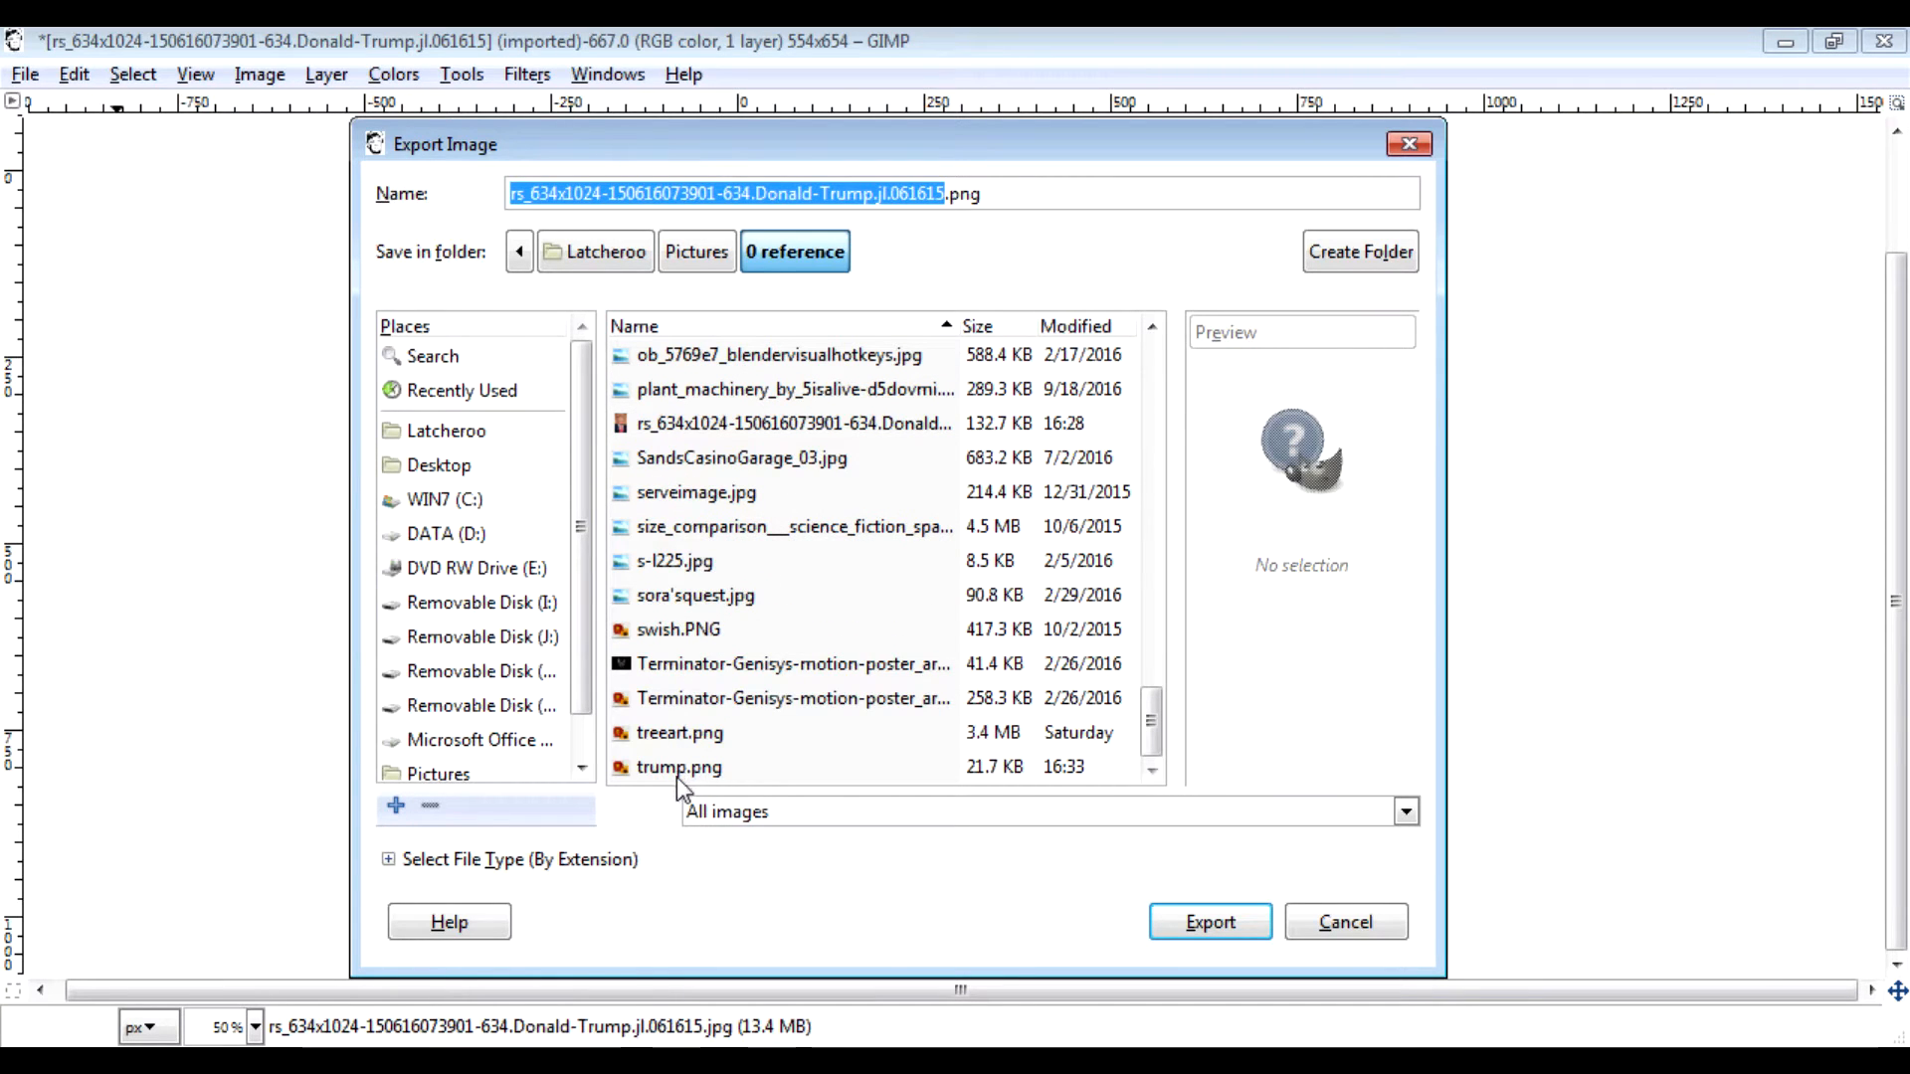
{"action": "left_click", "coordinate": [676, 771]}
{"action": "left_click", "coordinate": [1194, 923]}
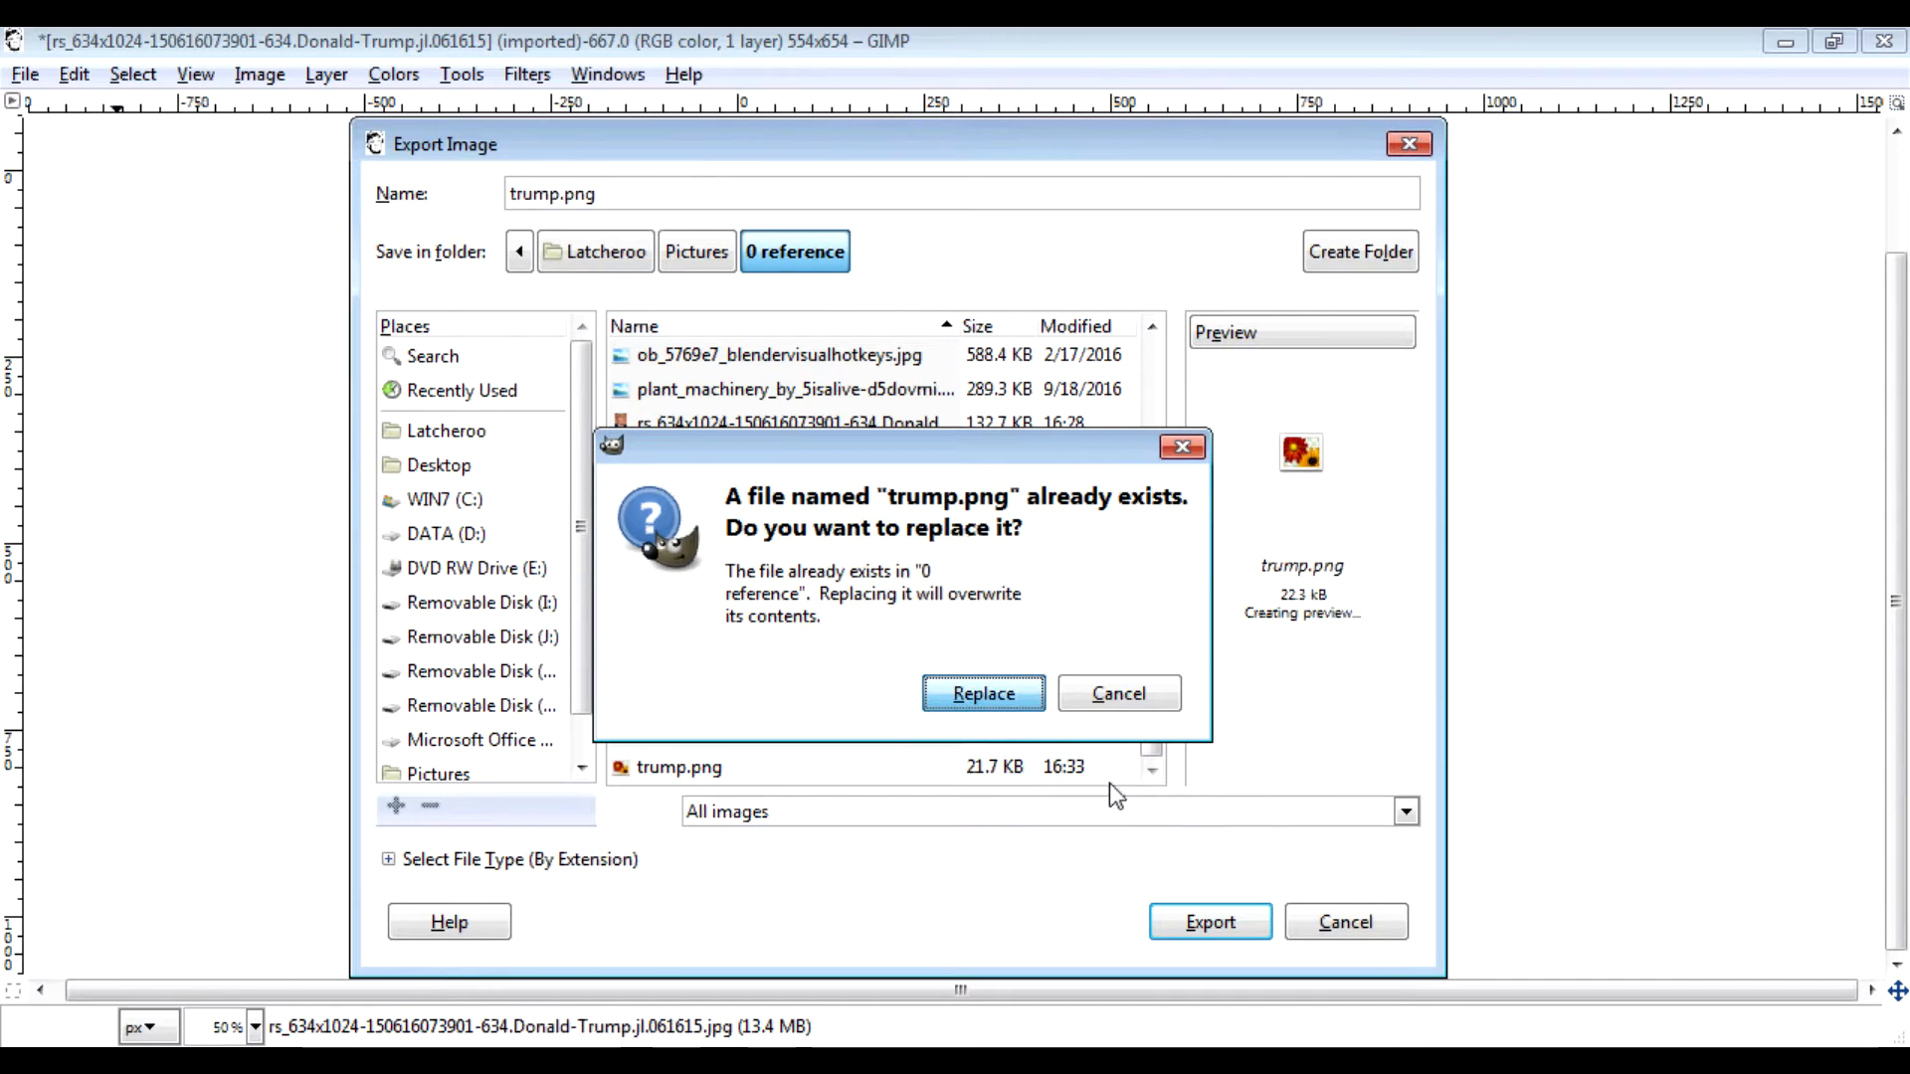
{"action": "key", "text": "Return"}
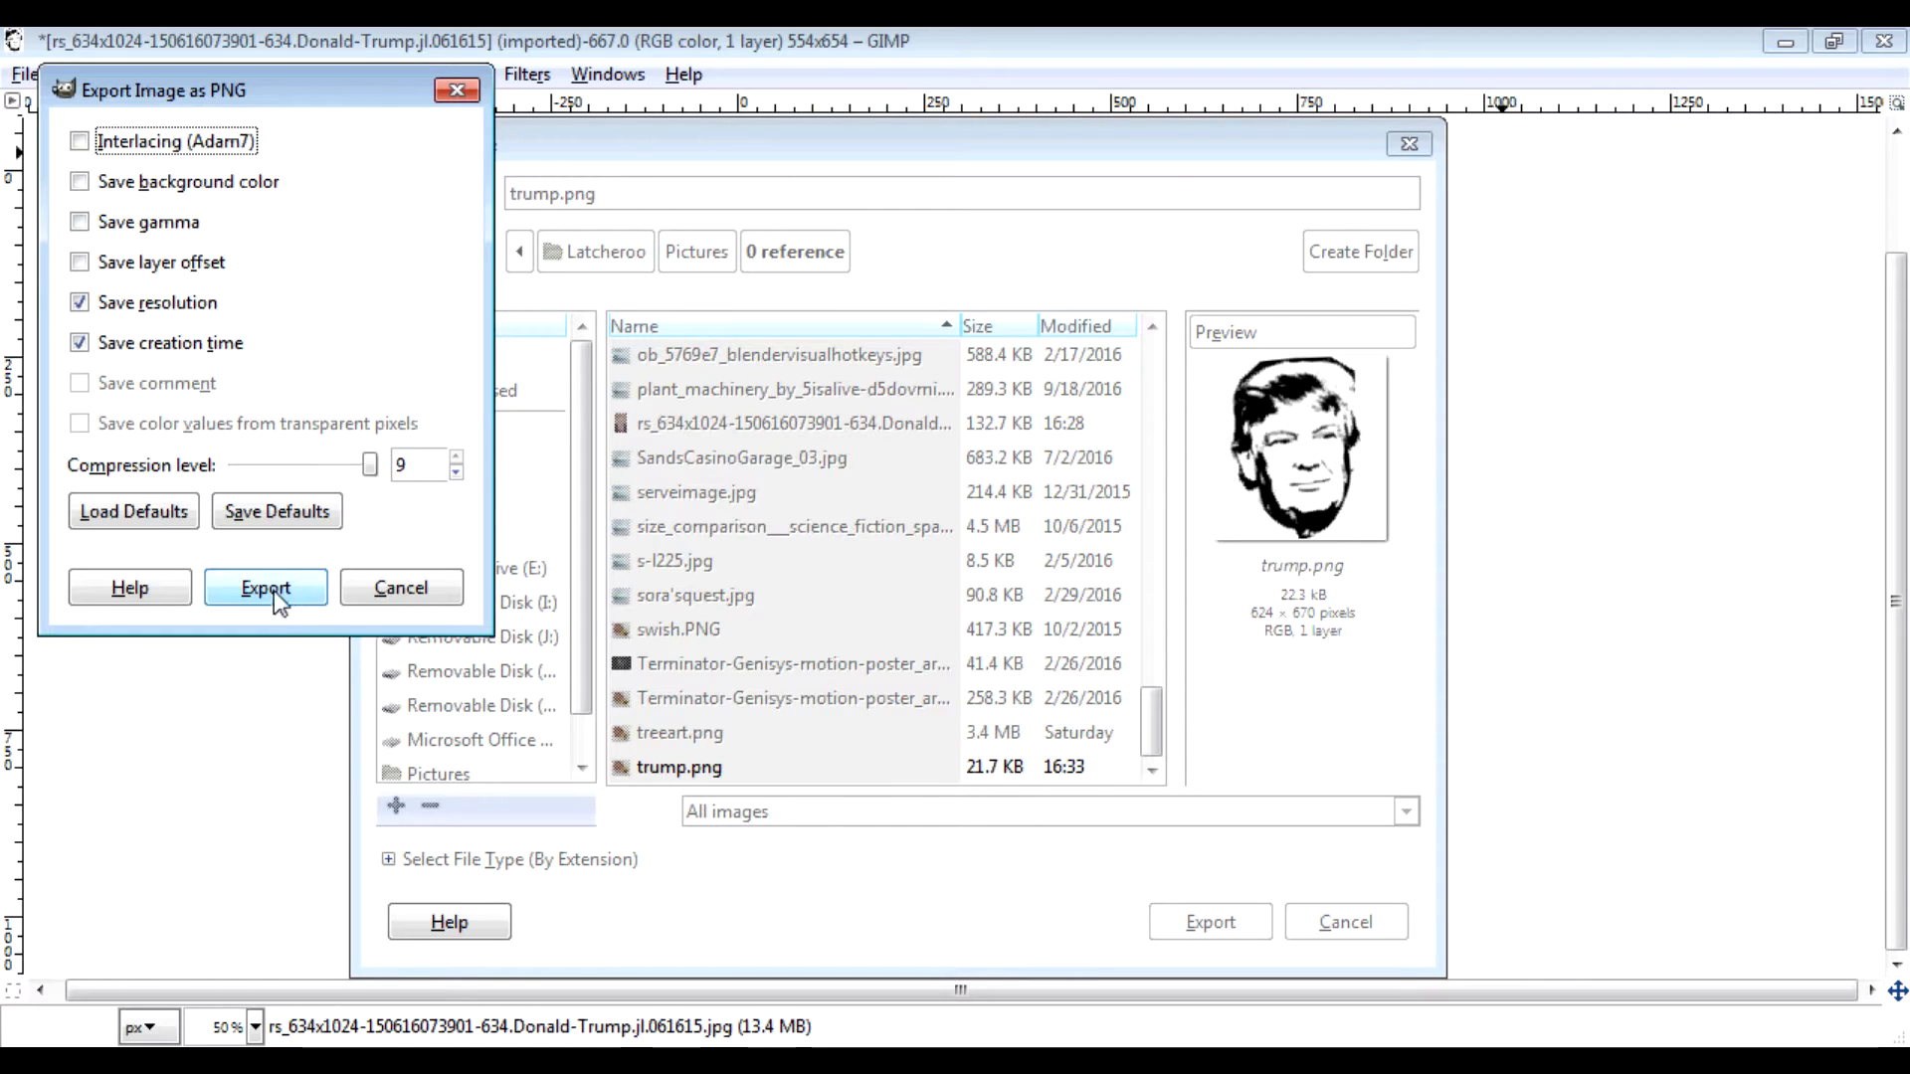
{"action": "left_click", "coordinate": [273, 589]}
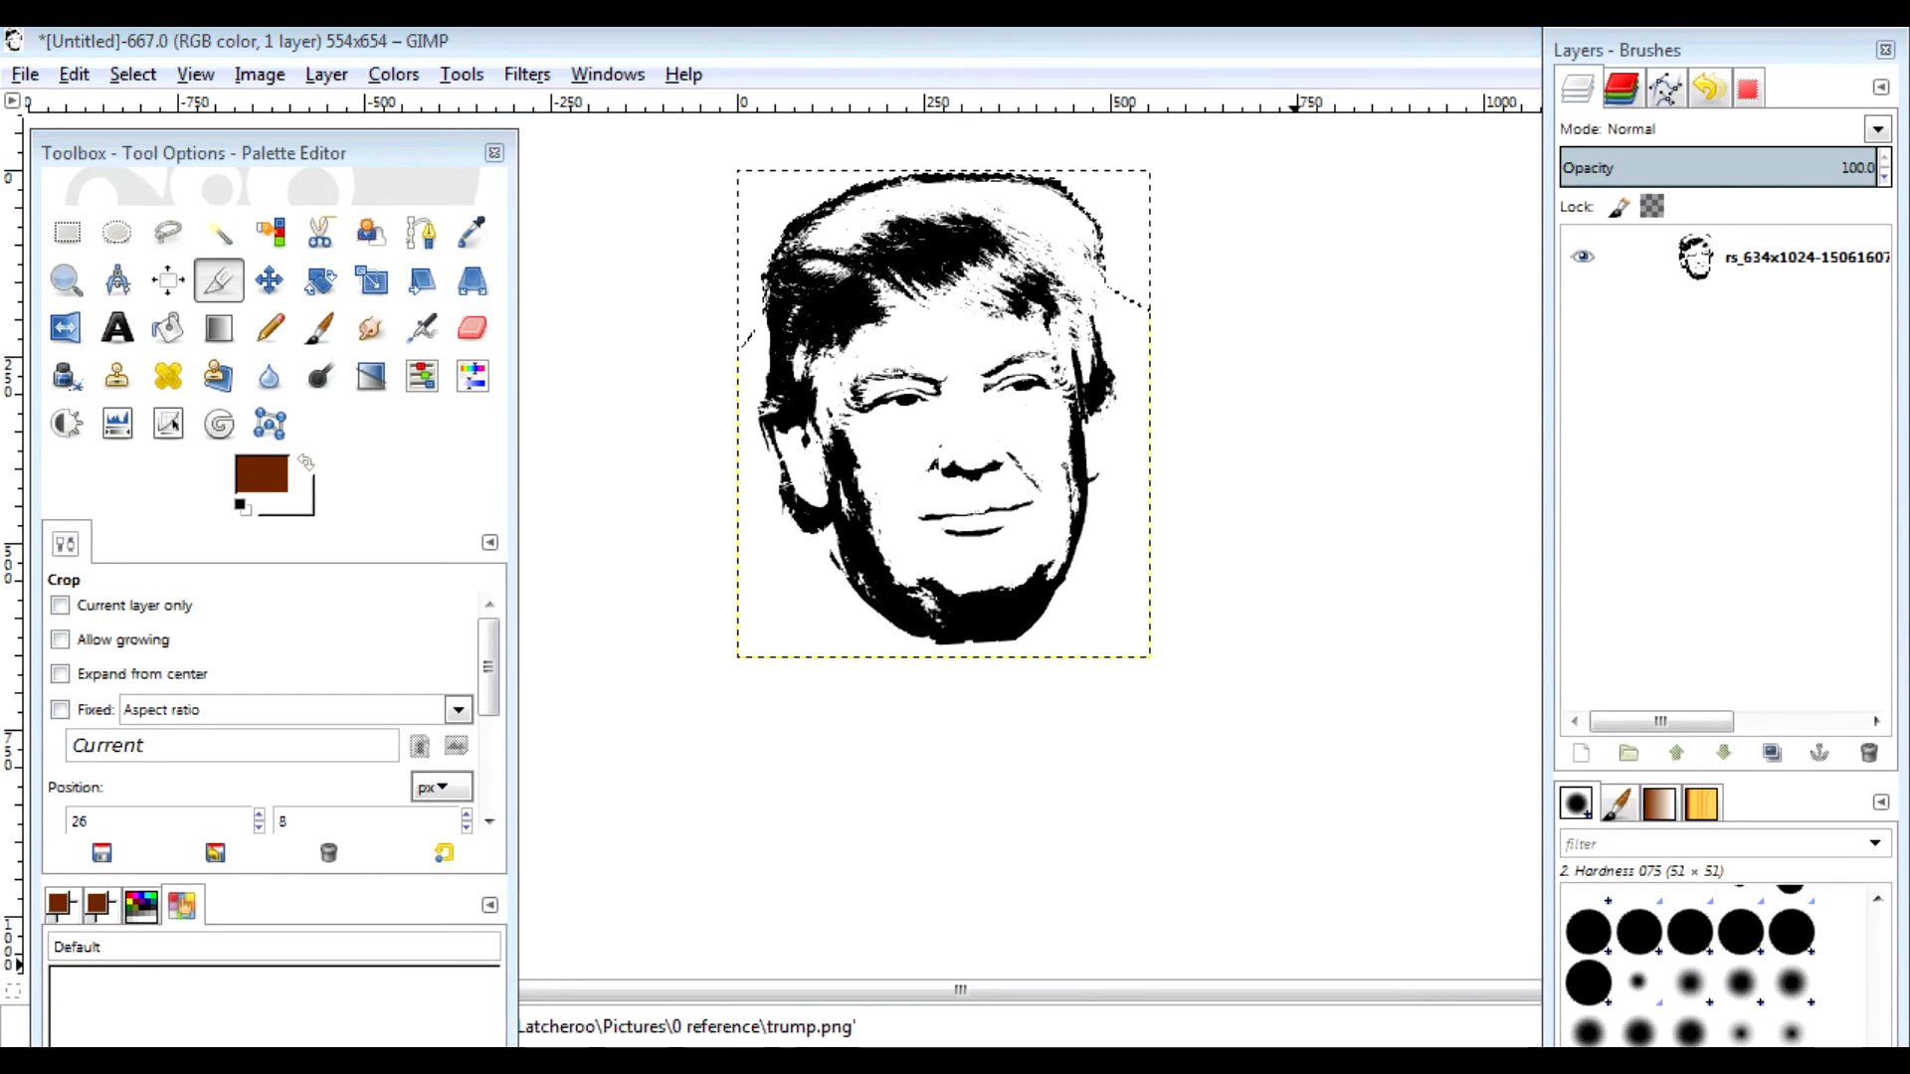
{"action": "key", "text": "alt+Tab"}
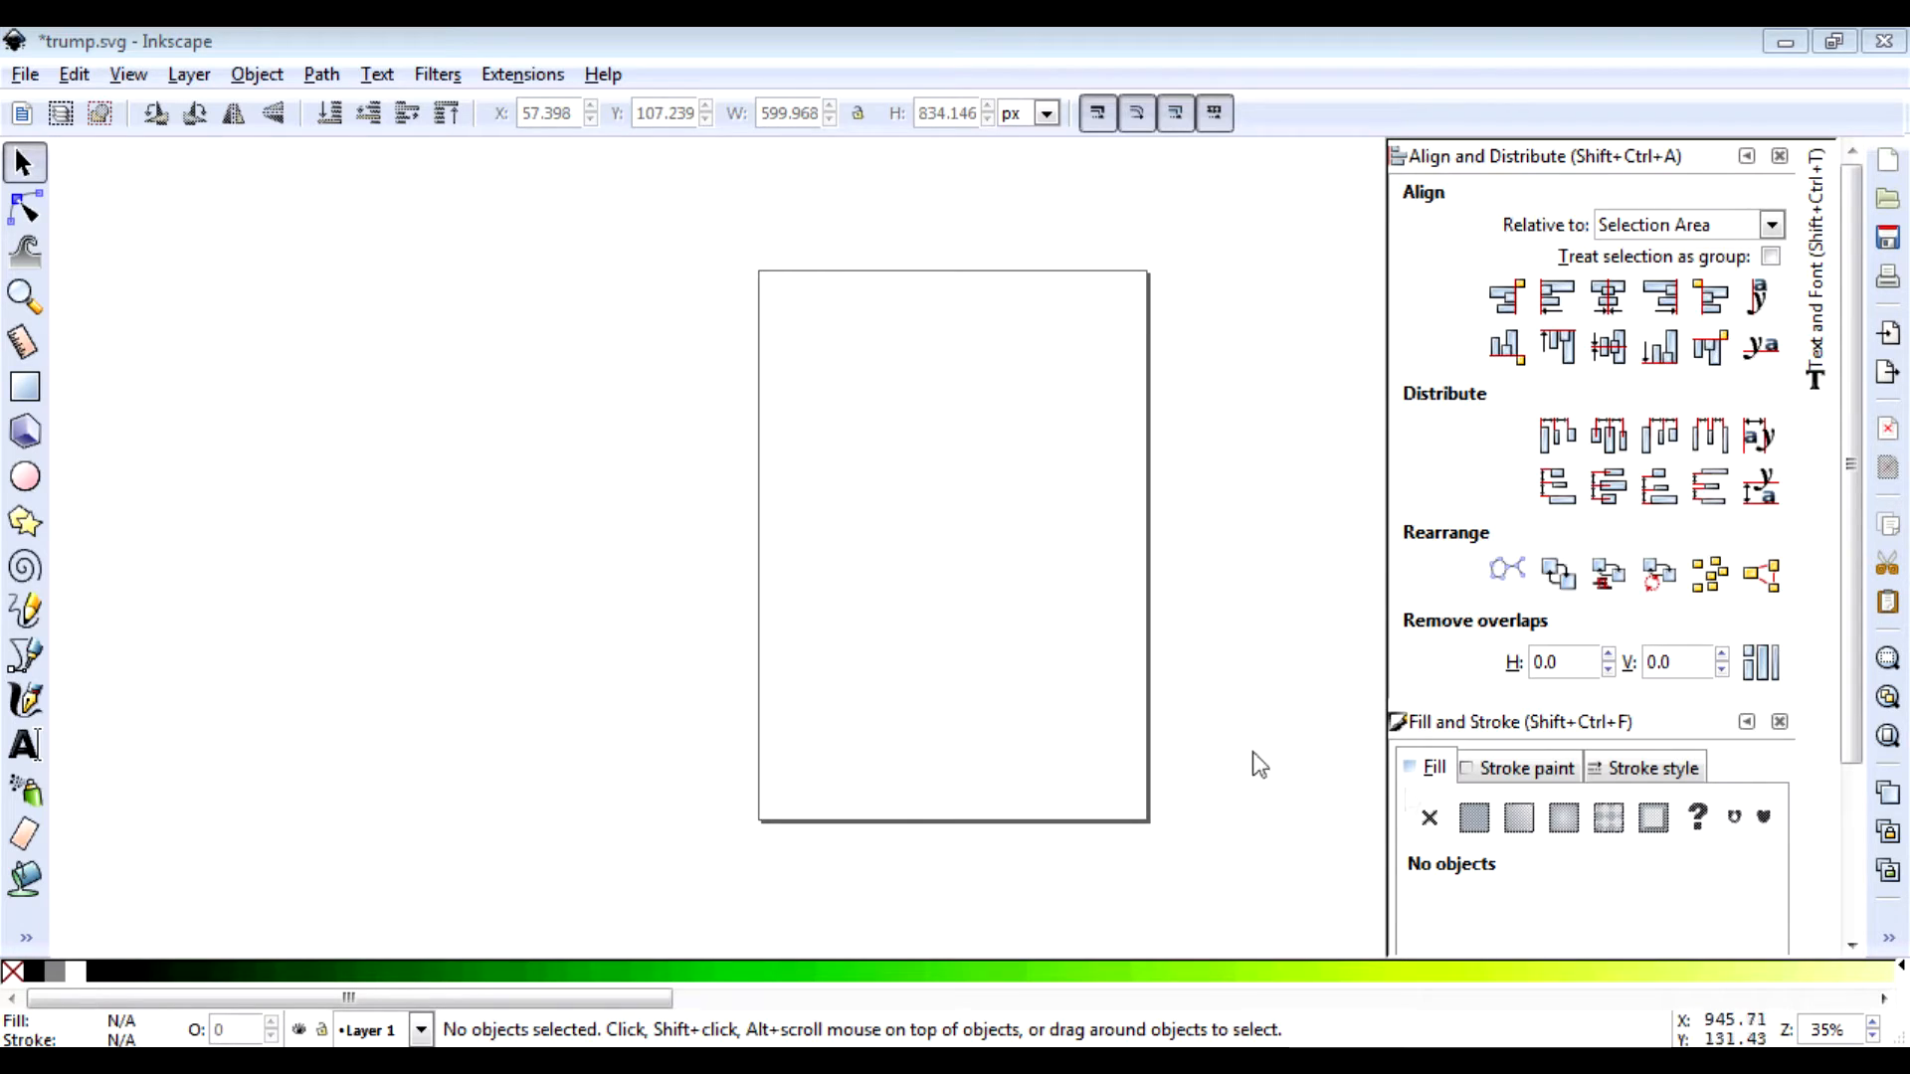
Step: Paste the 554×654 face image into trump.svg and position it on the page
{"action": "key", "text": "ctrl+v"}
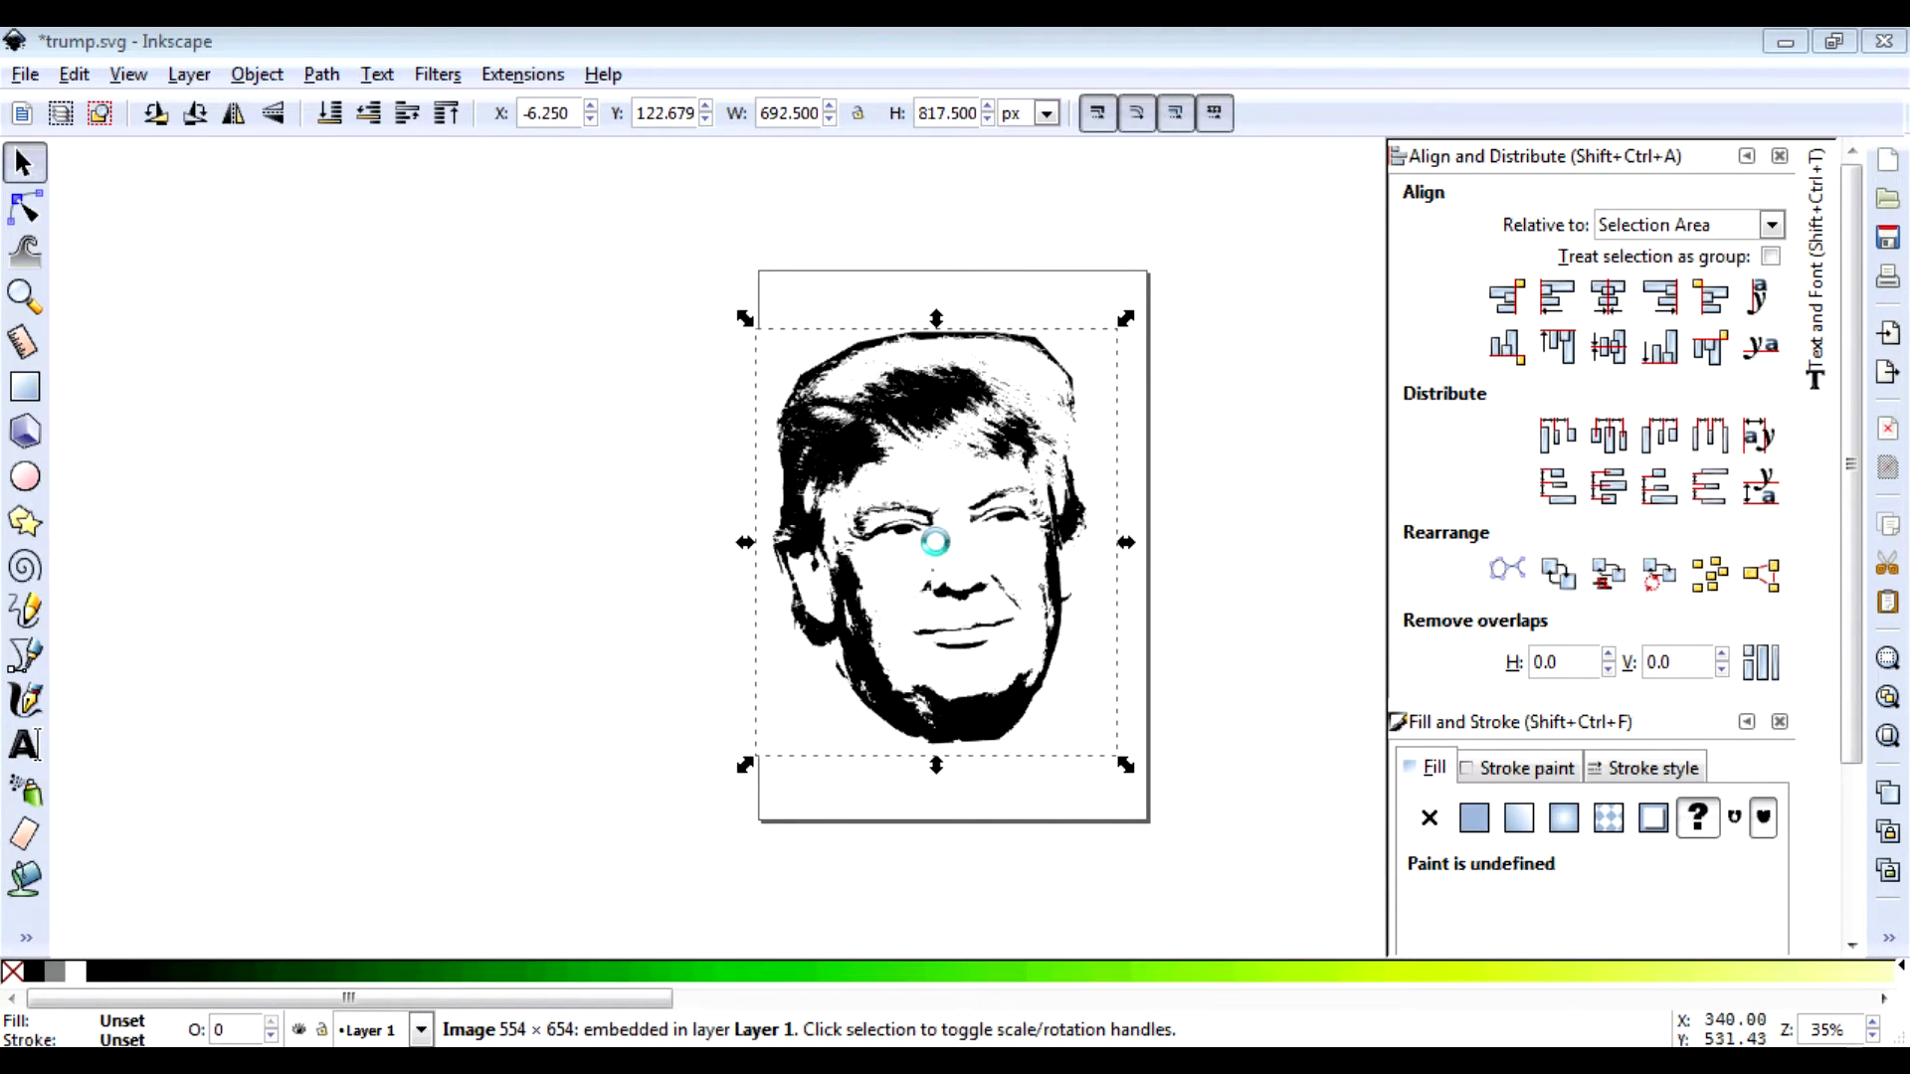
{"action": "left_click_drag", "start_coordinate": [963, 437], "coordinate": [980, 424]}
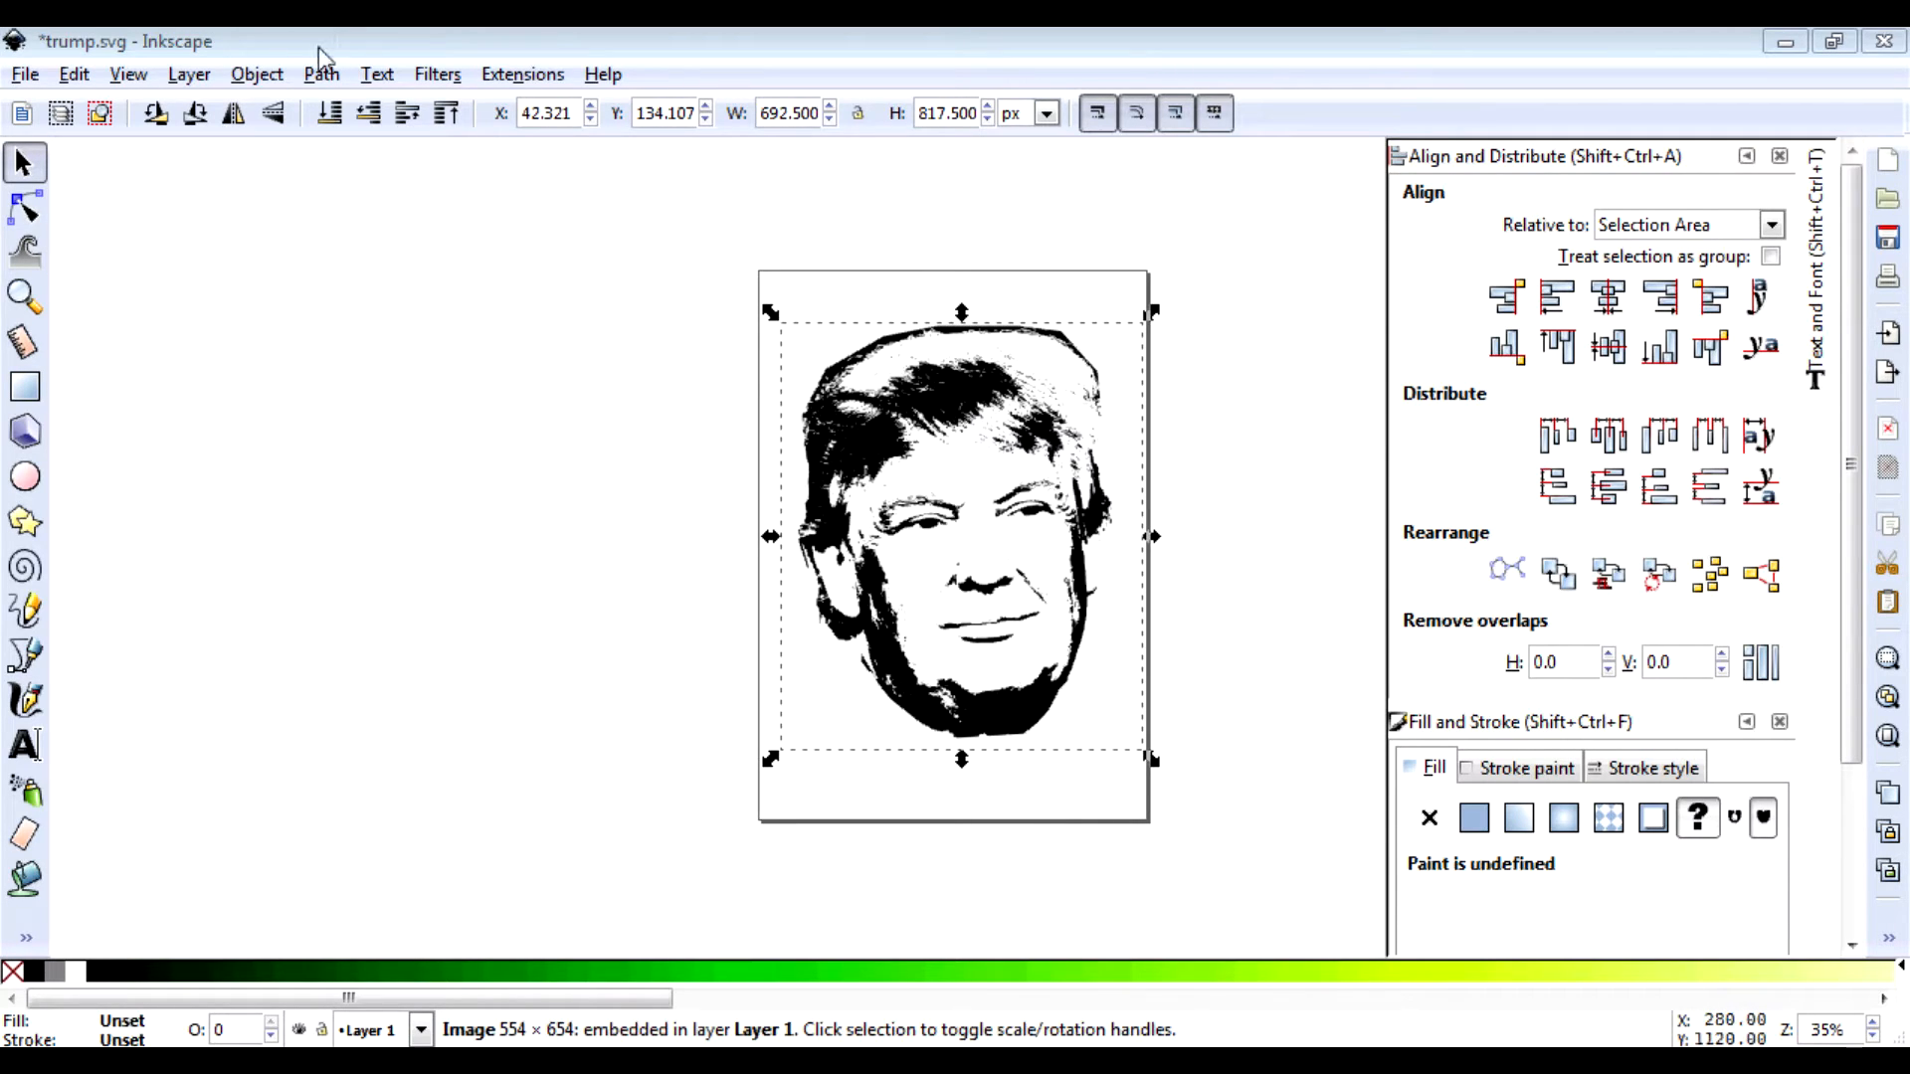
{"action": "left_click", "coordinate": [319, 74]}
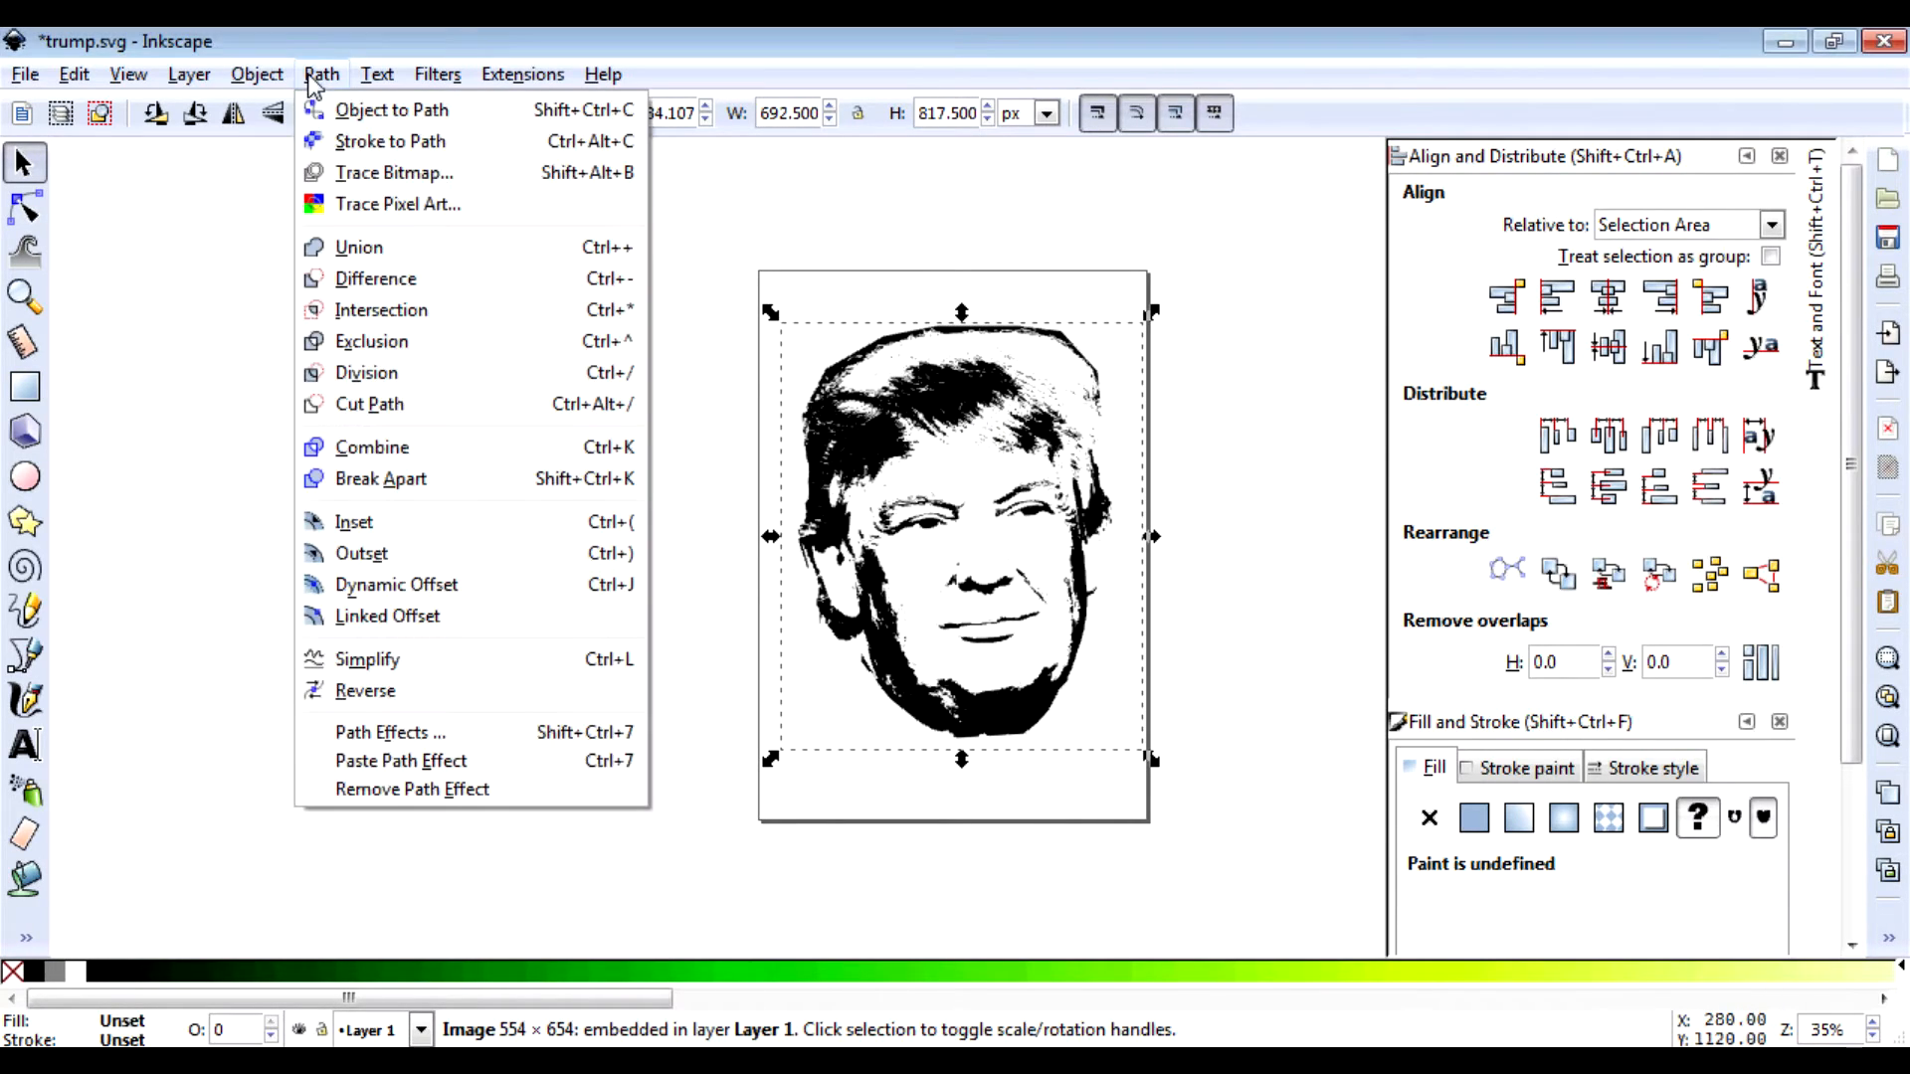
Step: Trace the face bitmap into a vector path and move the path left of the page
{"action": "left_click", "coordinate": [394, 173]}
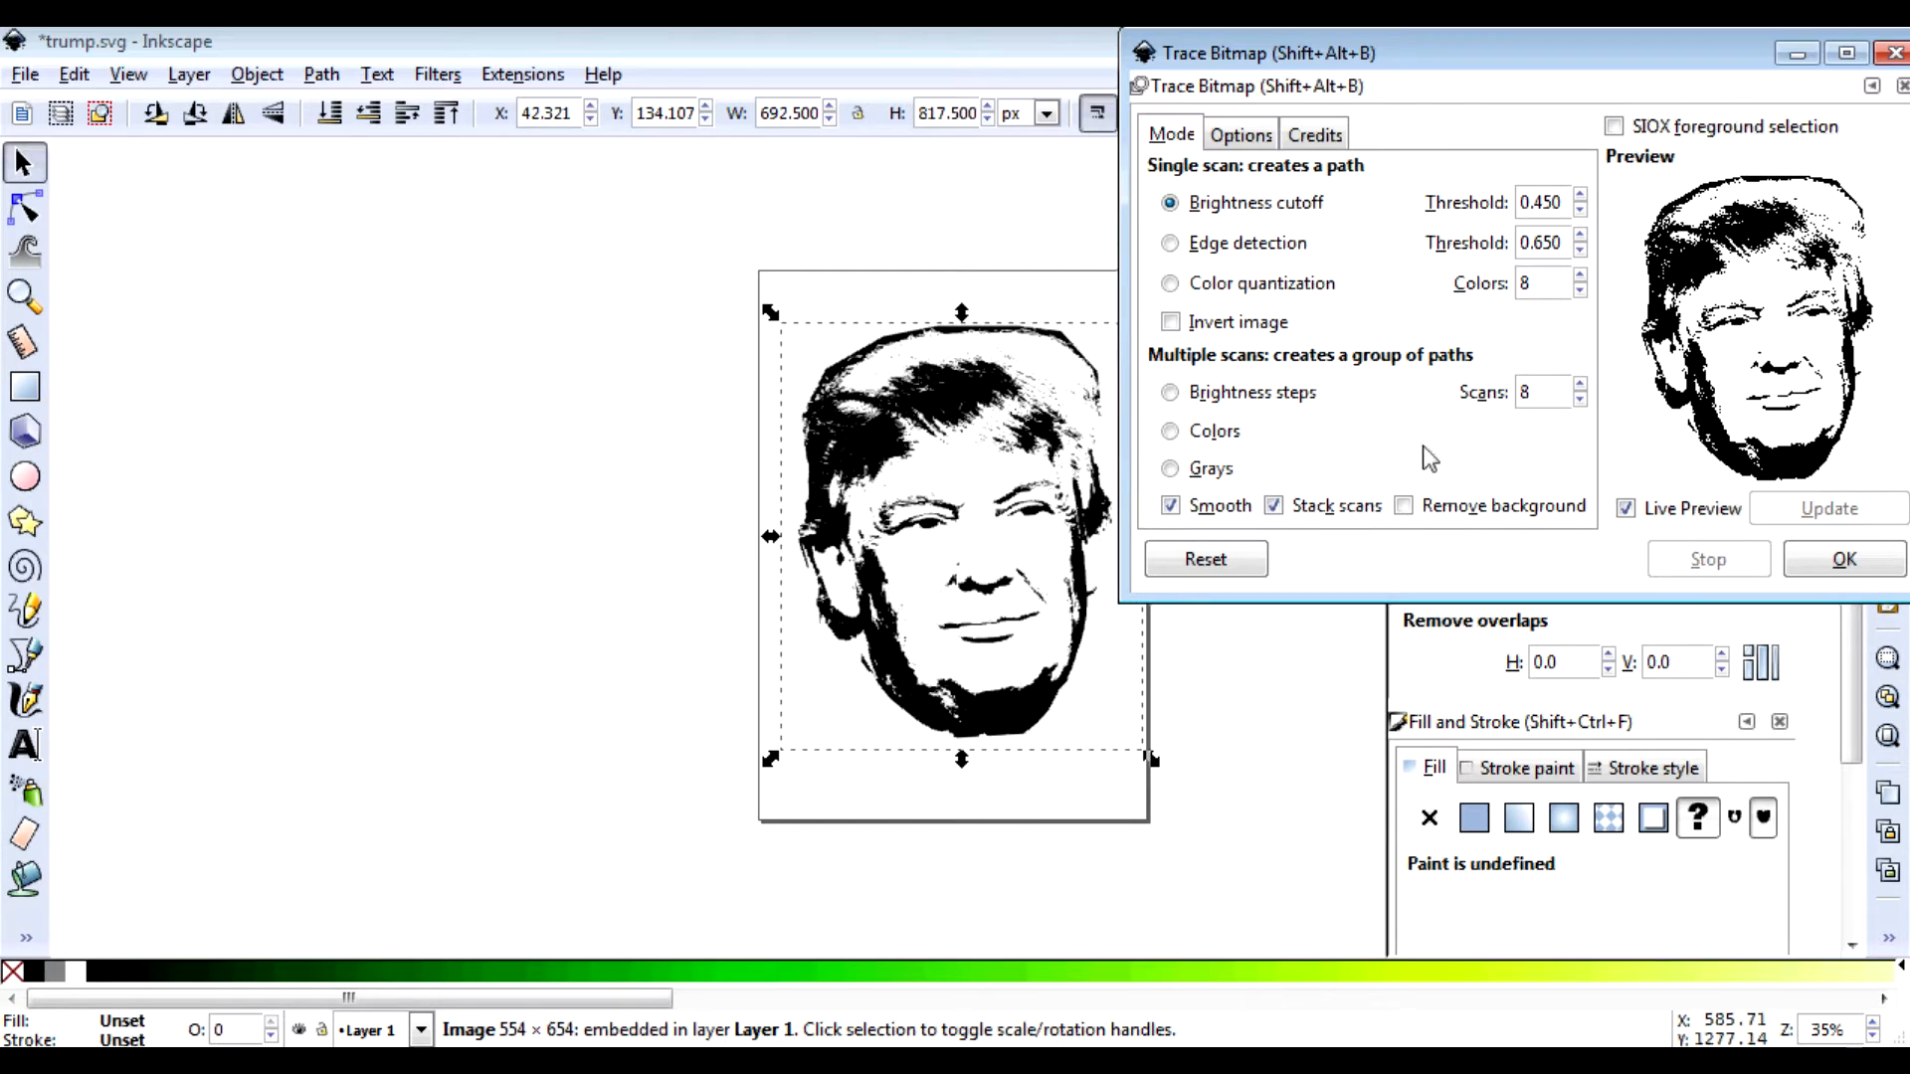
{"action": "left_click", "coordinate": [1844, 563]}
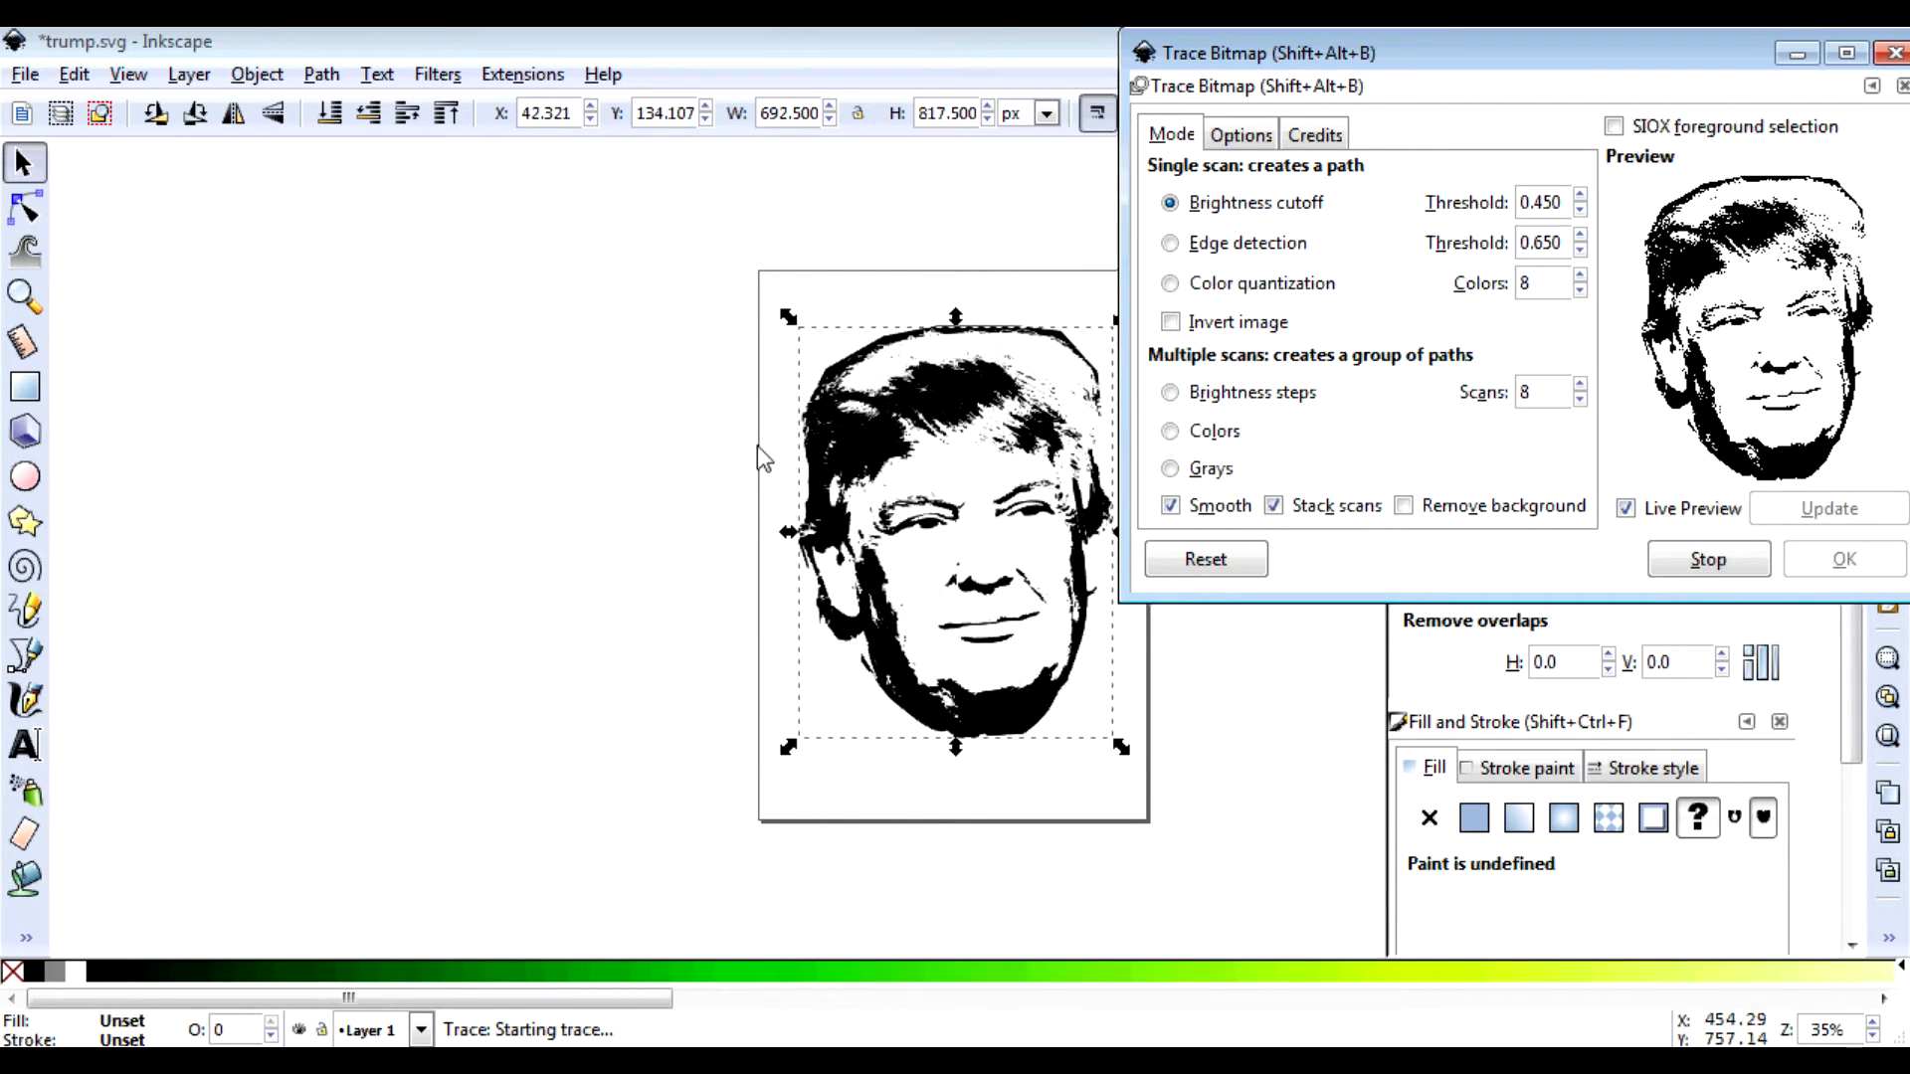
{"action": "left_click", "coordinate": [1895, 53]}
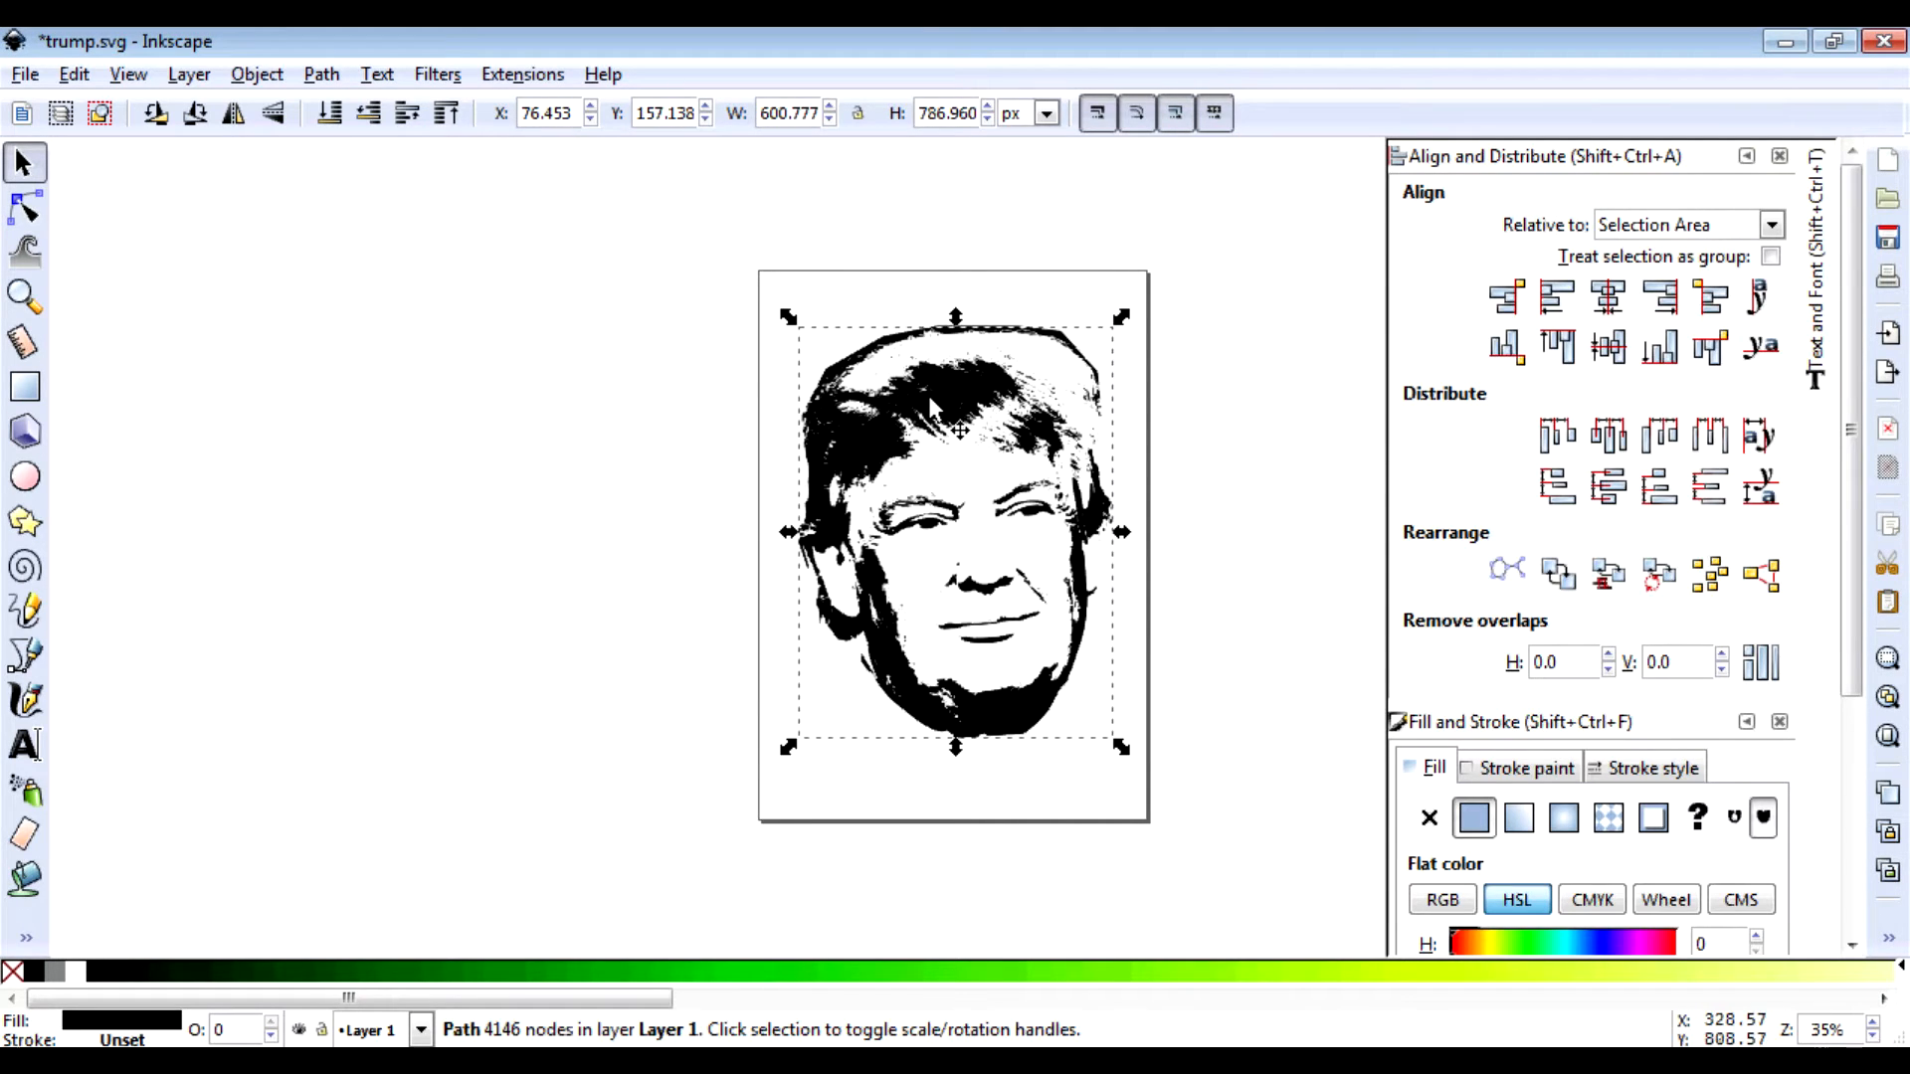
{"action": "left_click_drag", "start_coordinate": [930, 398], "coordinate": [587, 403]}
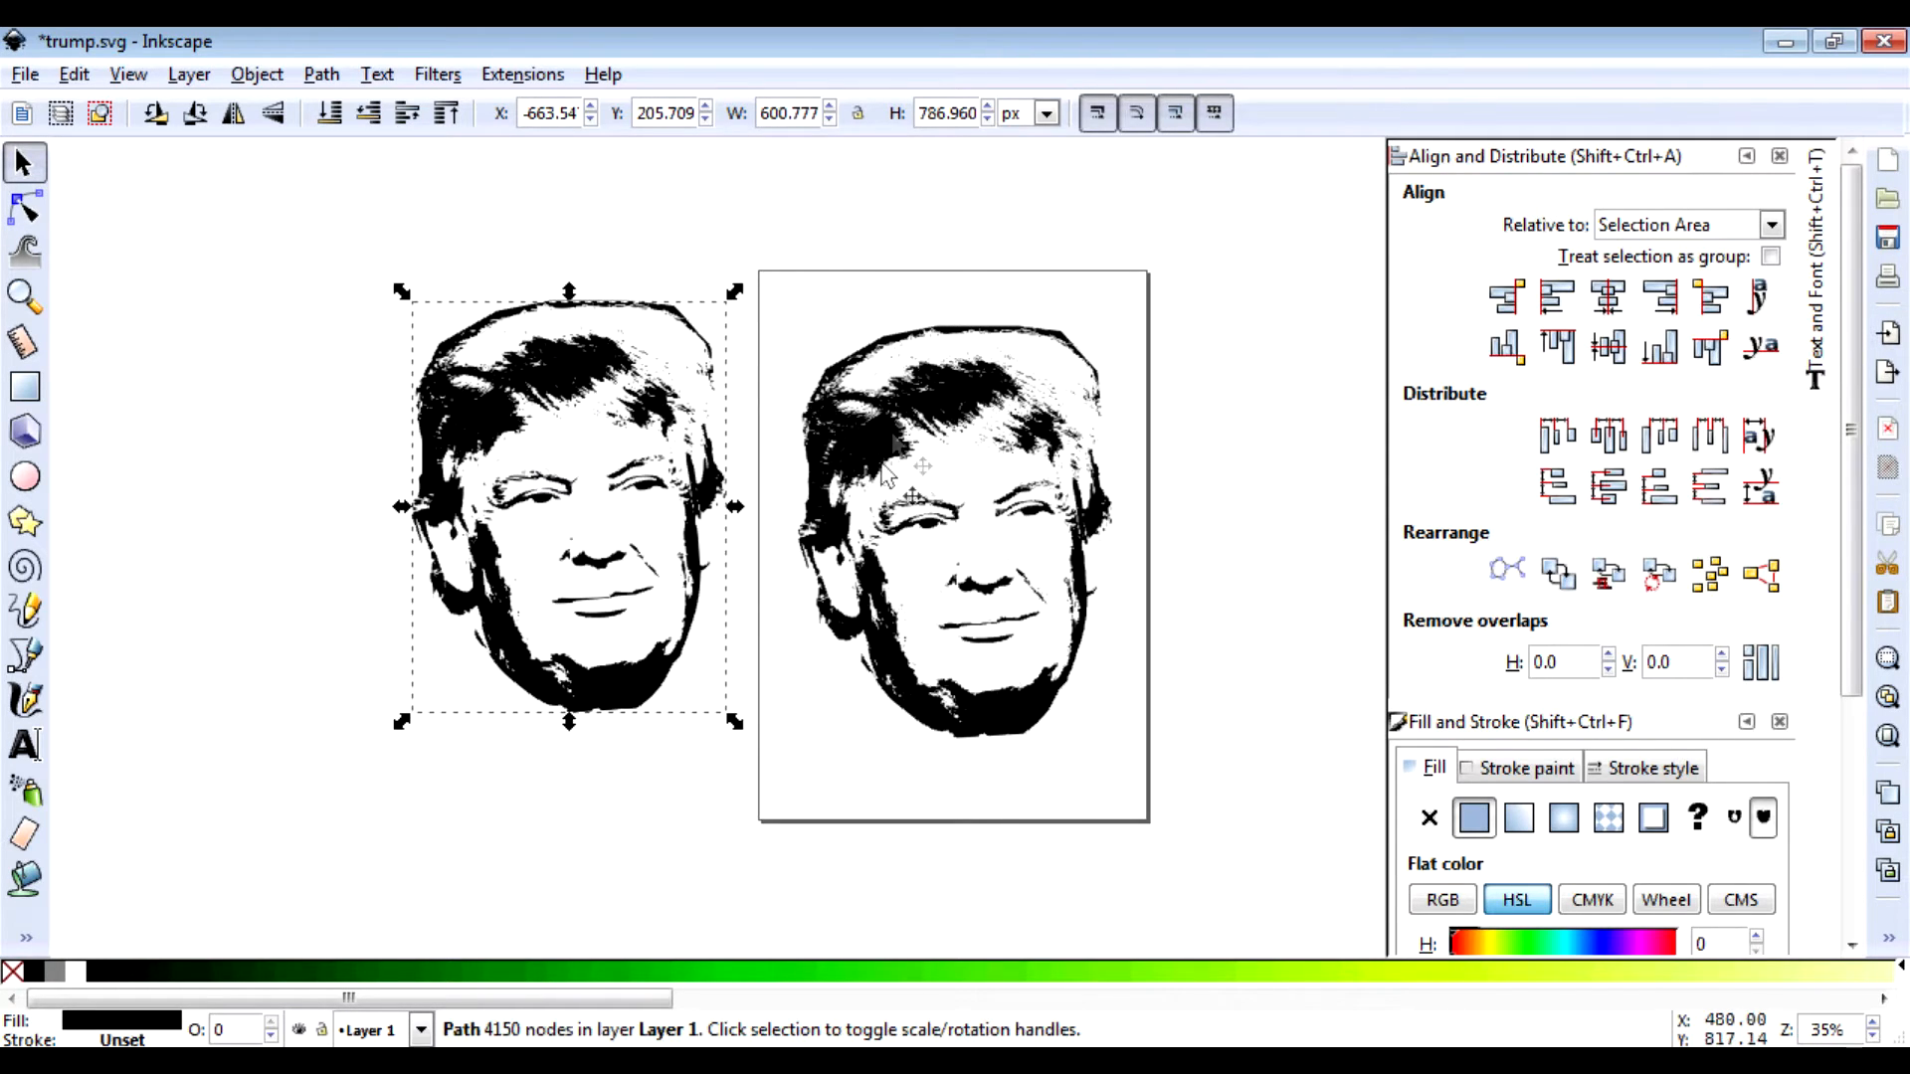
{"action": "left_click", "coordinate": [965, 423]}
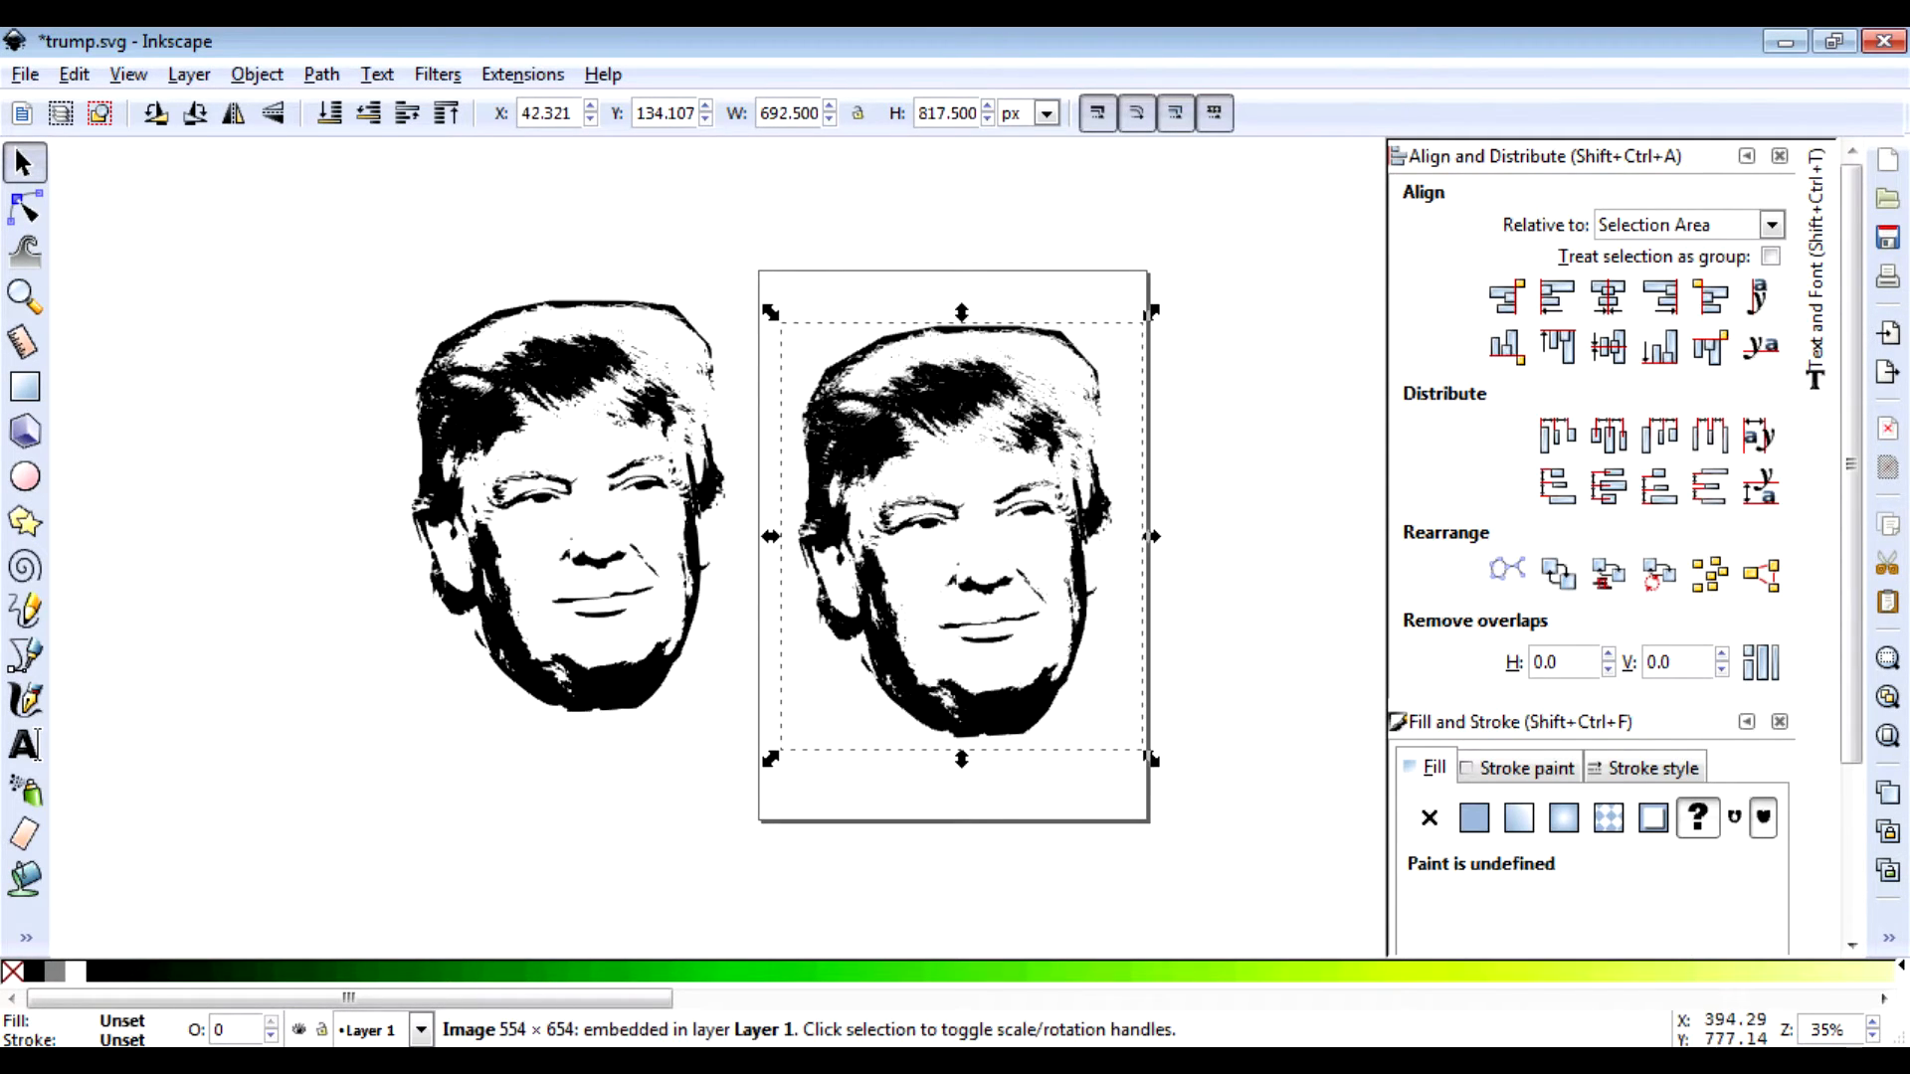
{"action": "left_click", "coordinate": [599, 398]}
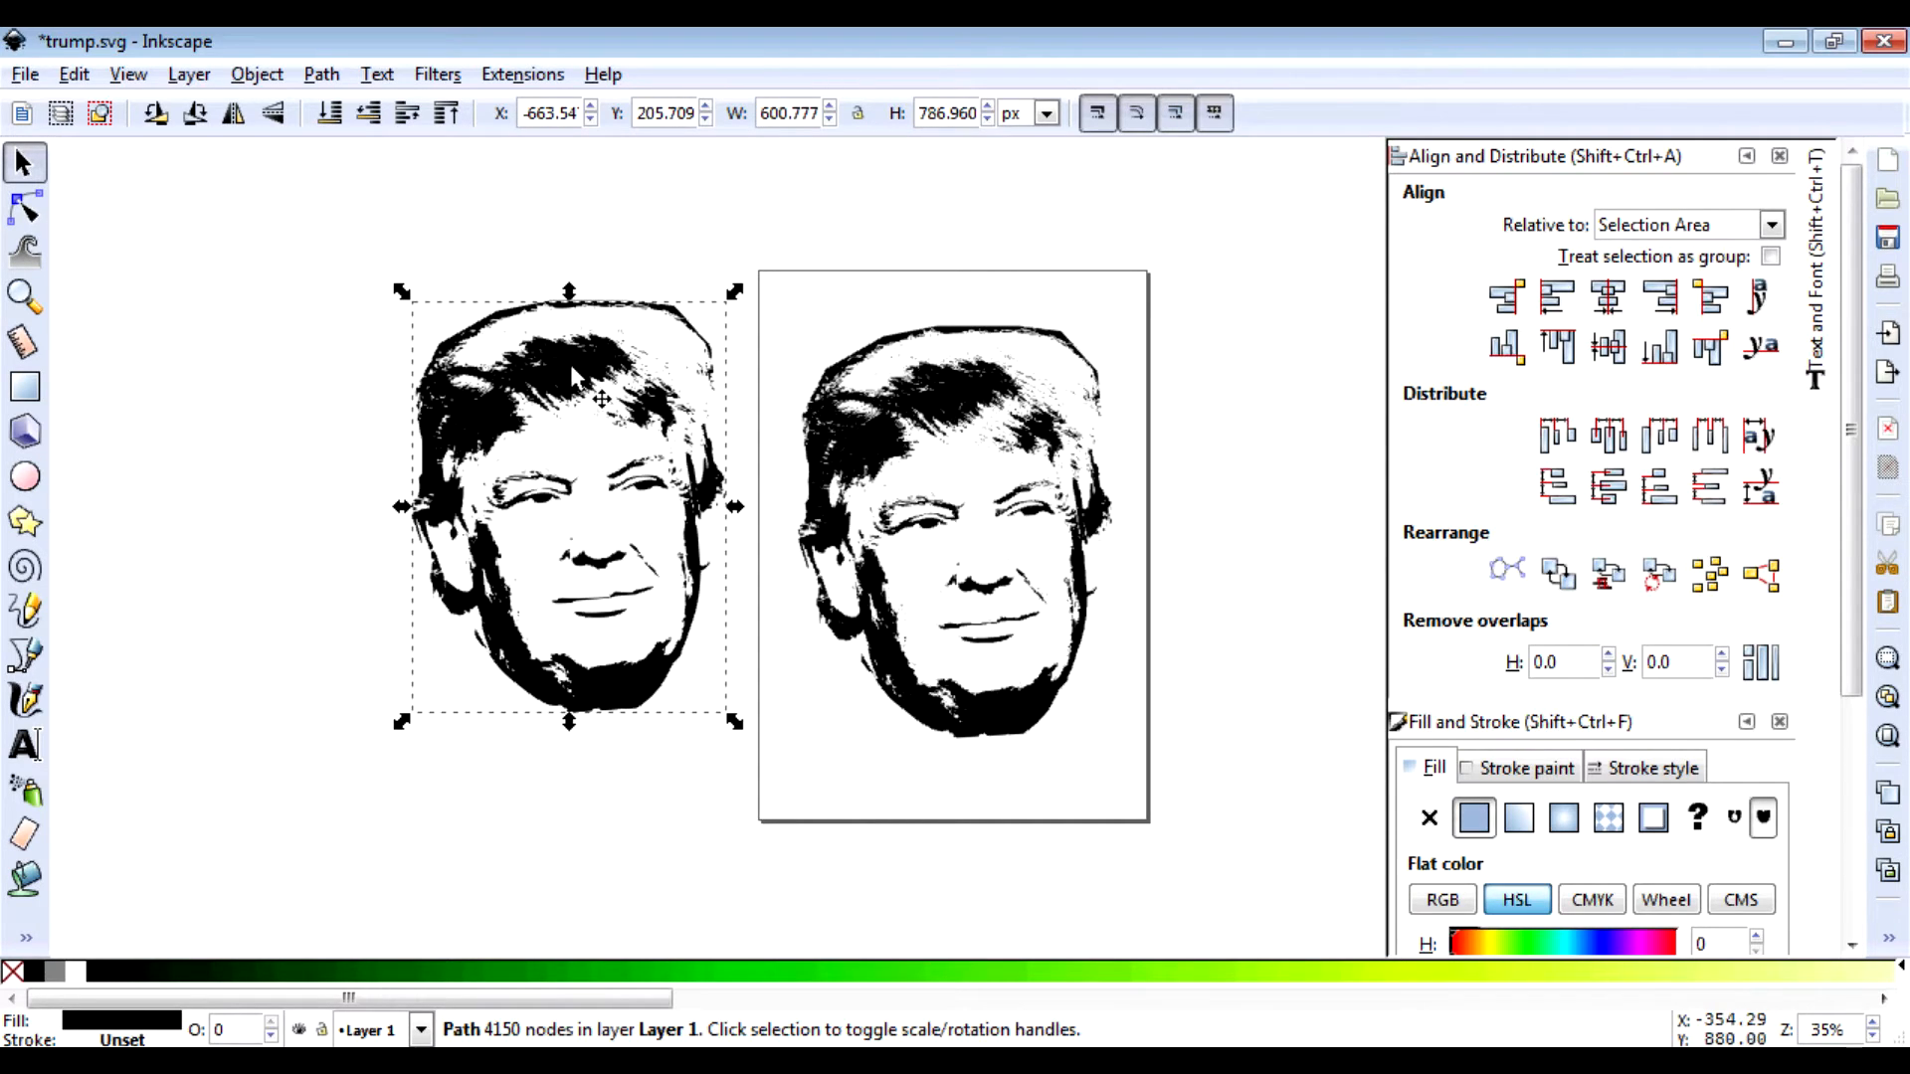
Step: Delete the original embedded face image from the page
{"action": "key", "text": "n"}
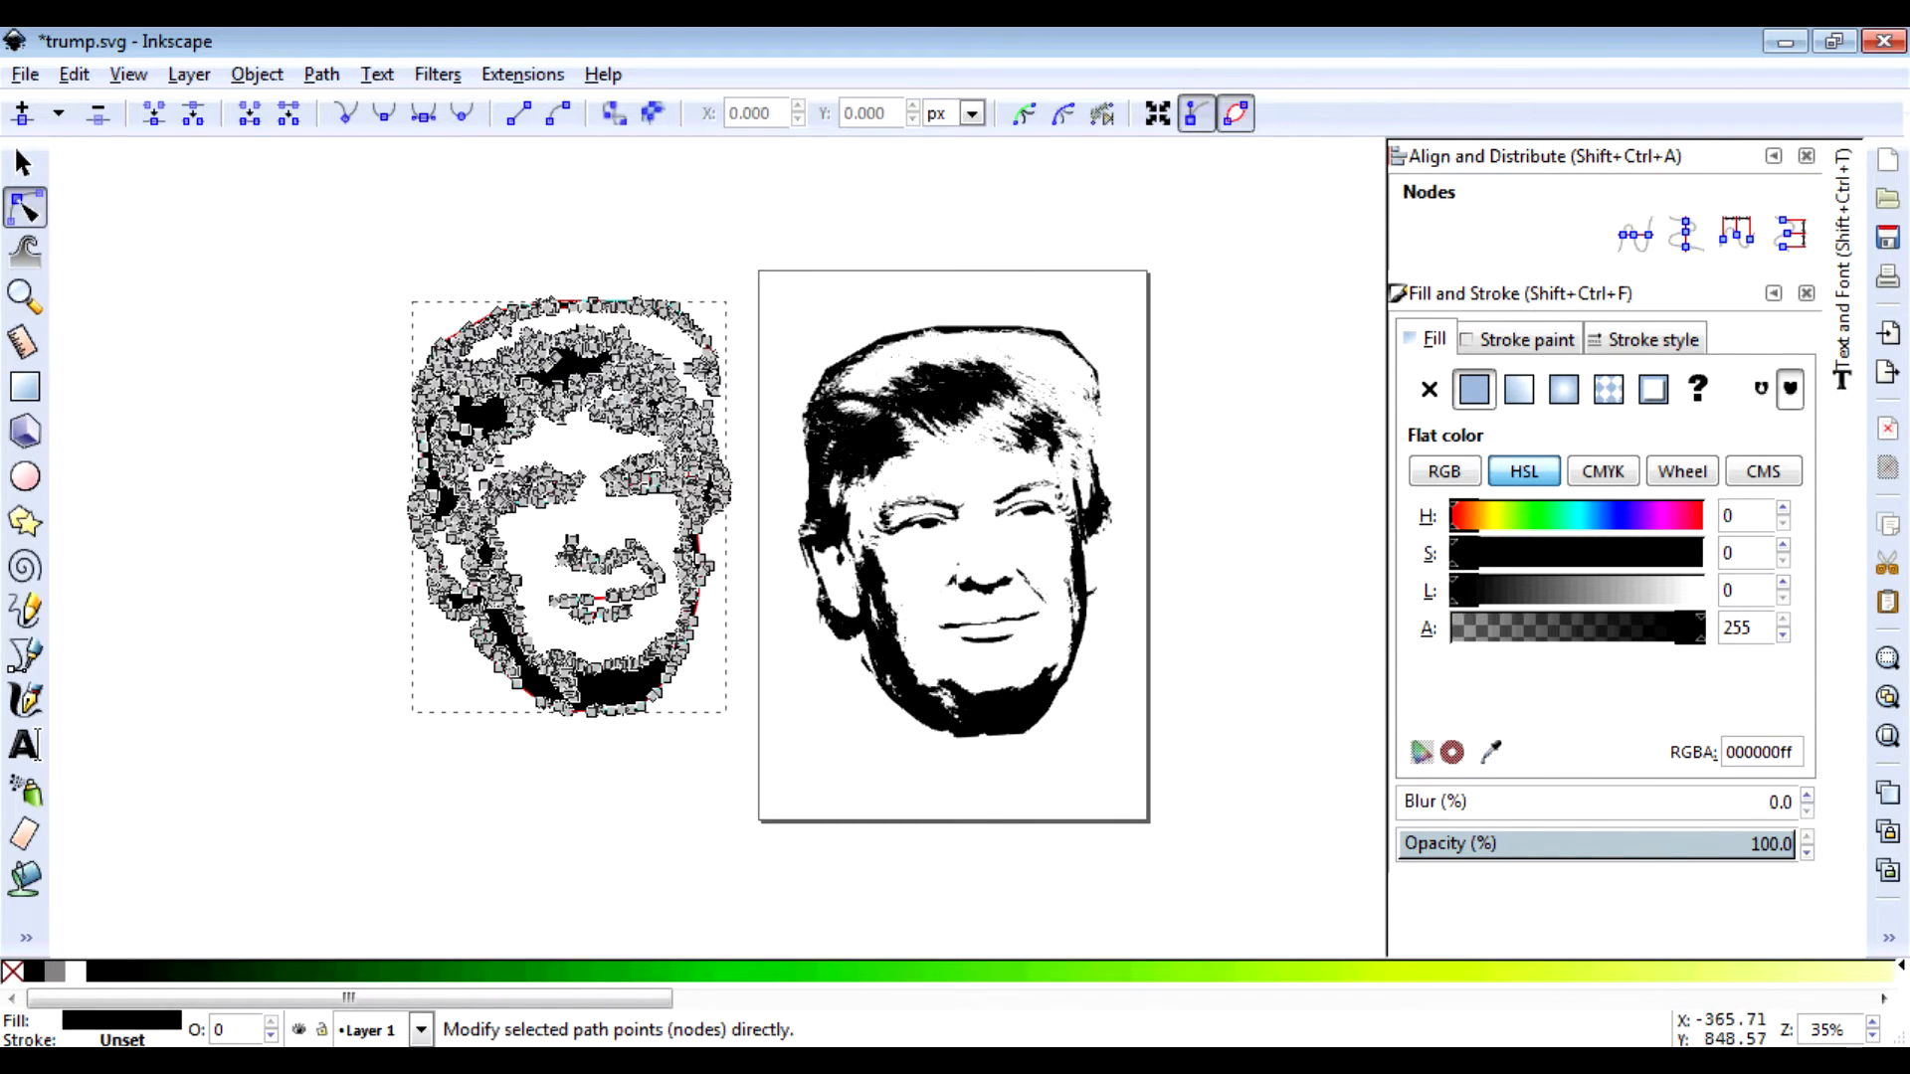
{"action": "key", "text": "s"}
{"action": "left_click", "coordinate": [961, 383]}
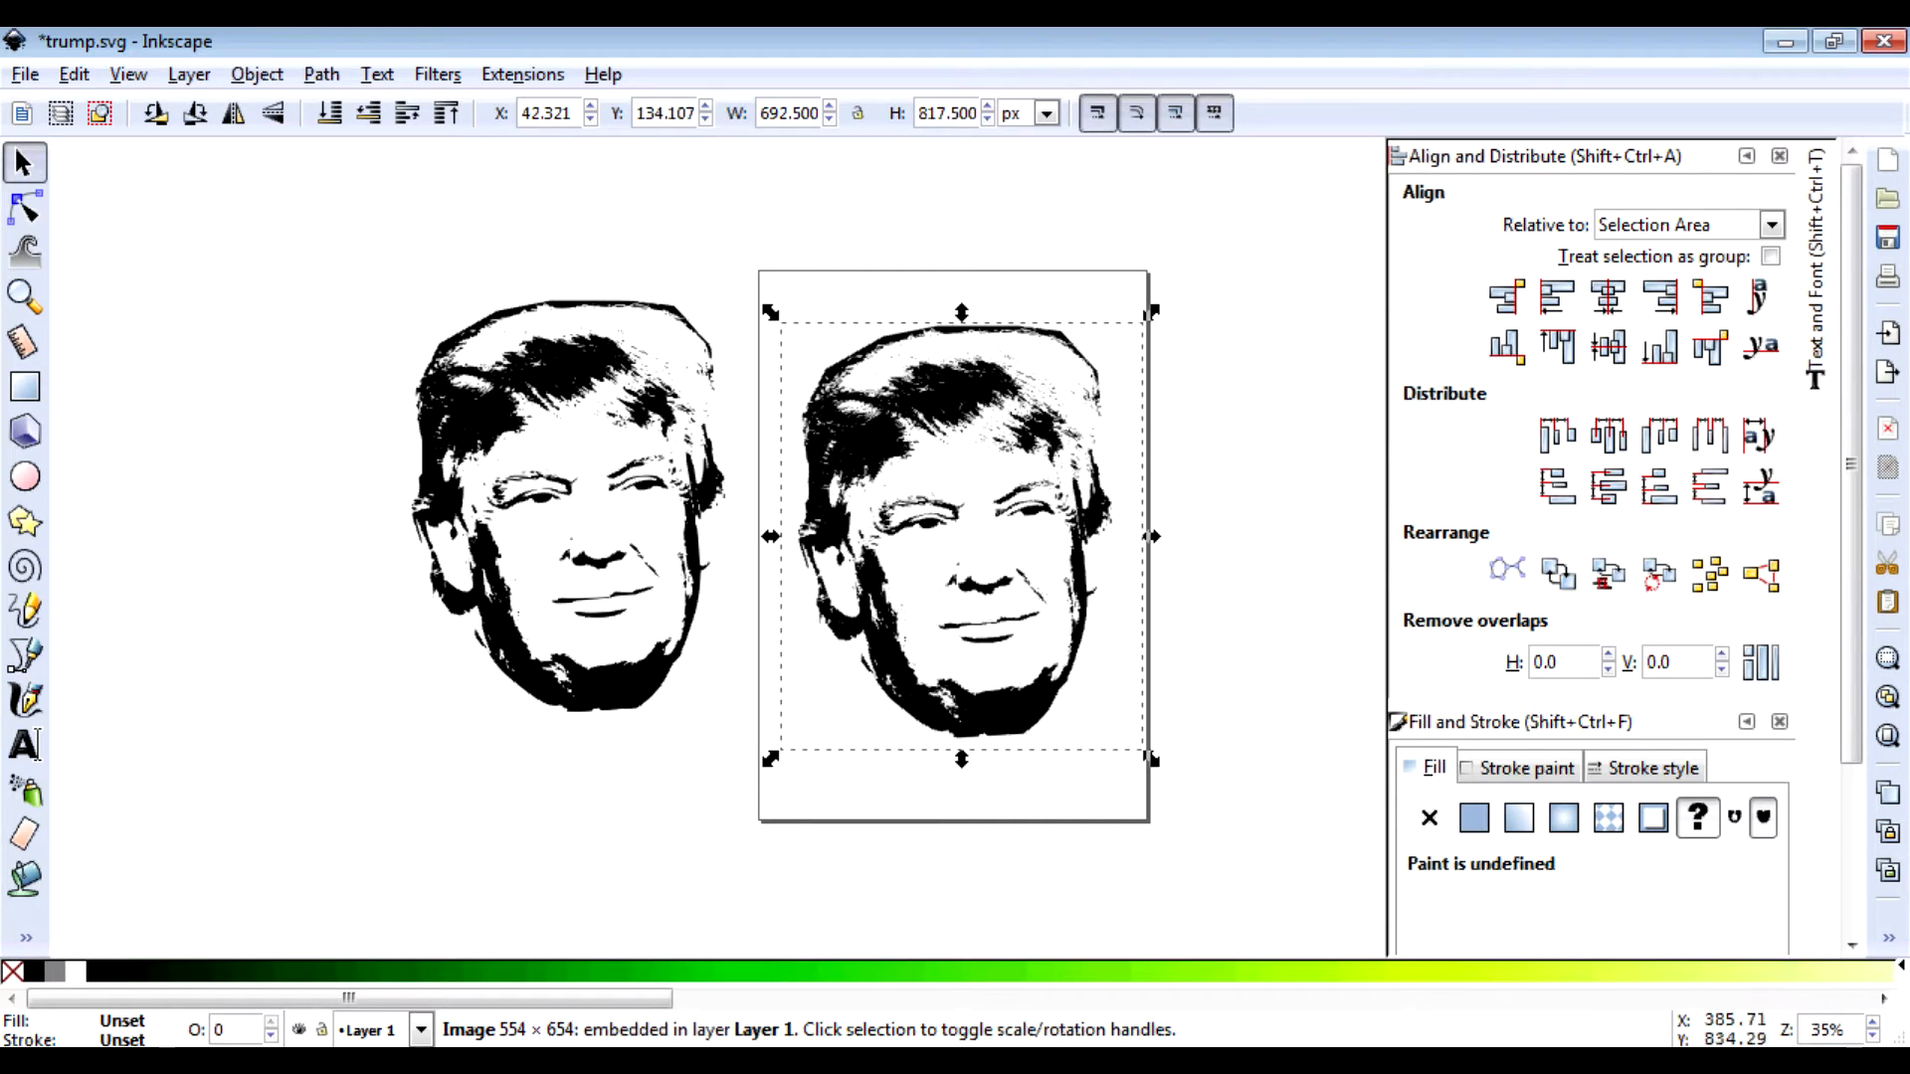
{"action": "key", "text": "n"}
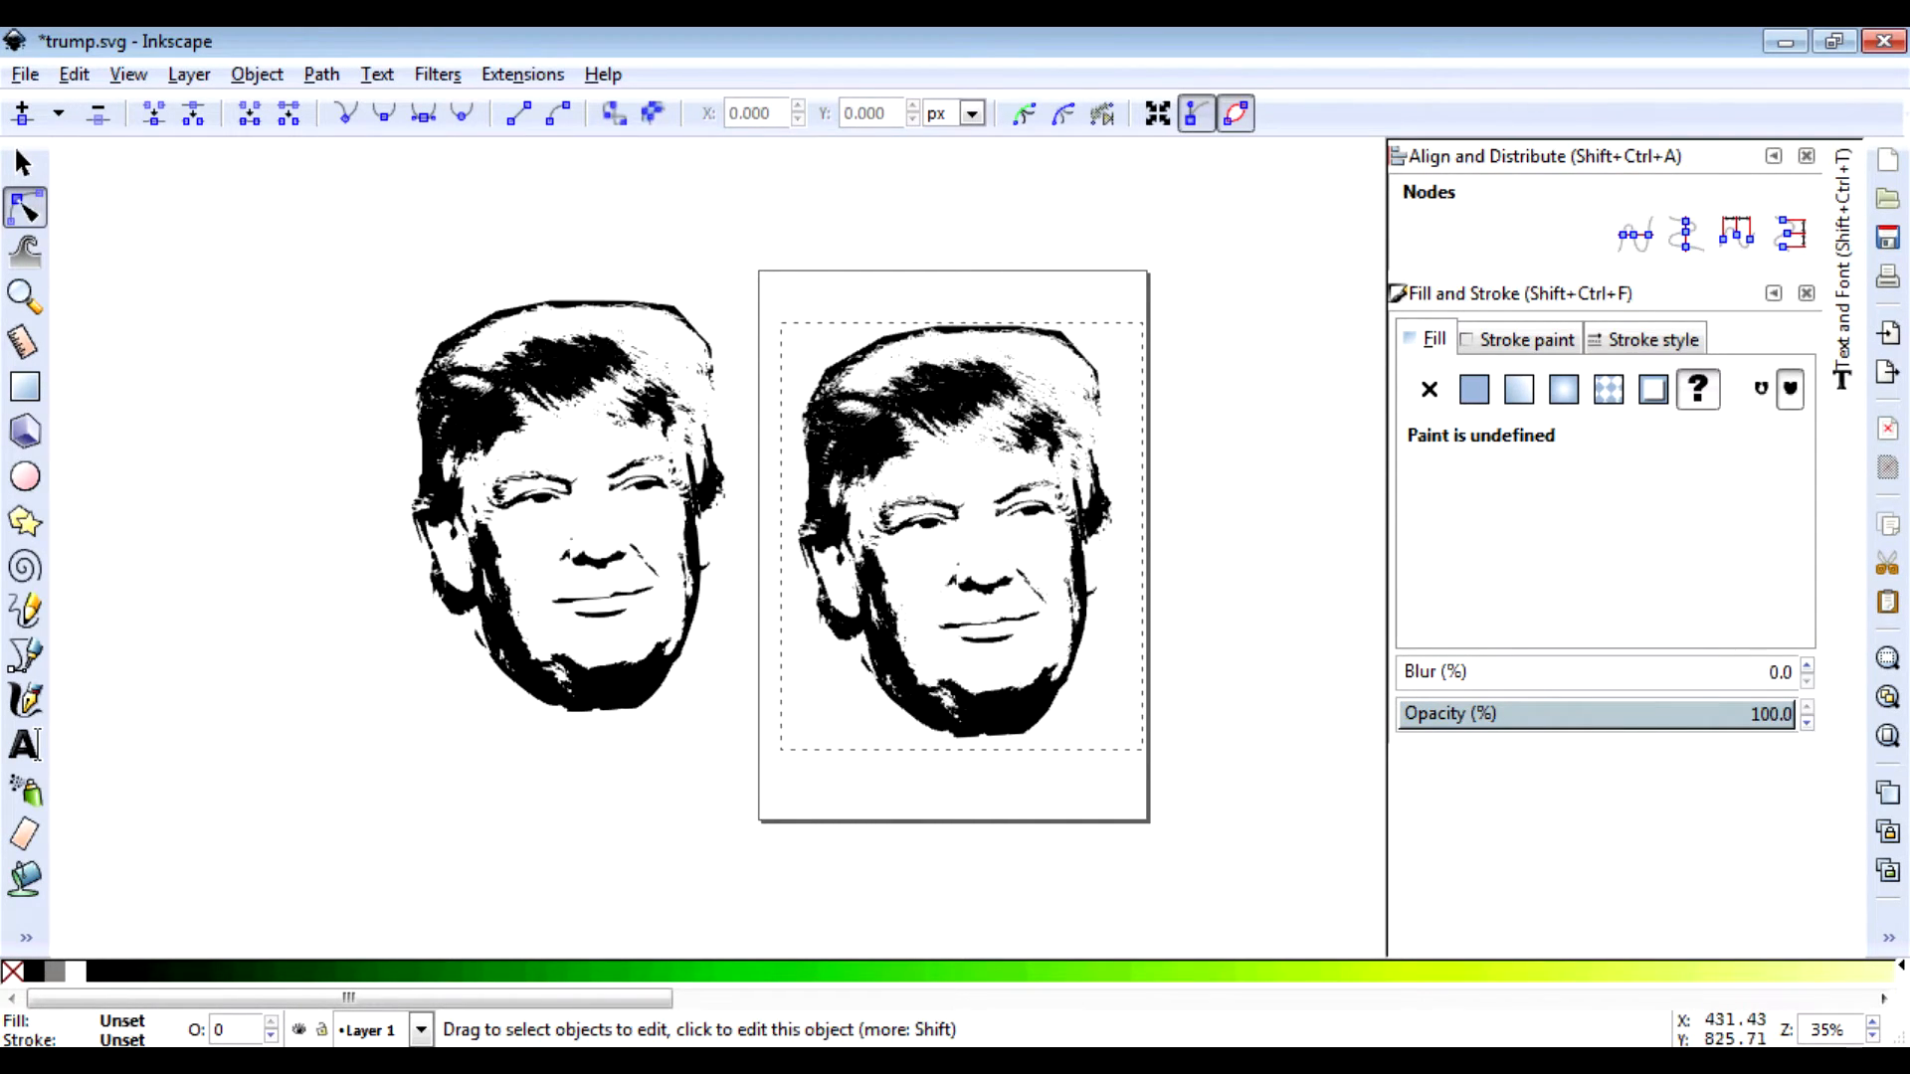
{"action": "key", "text": "s"}
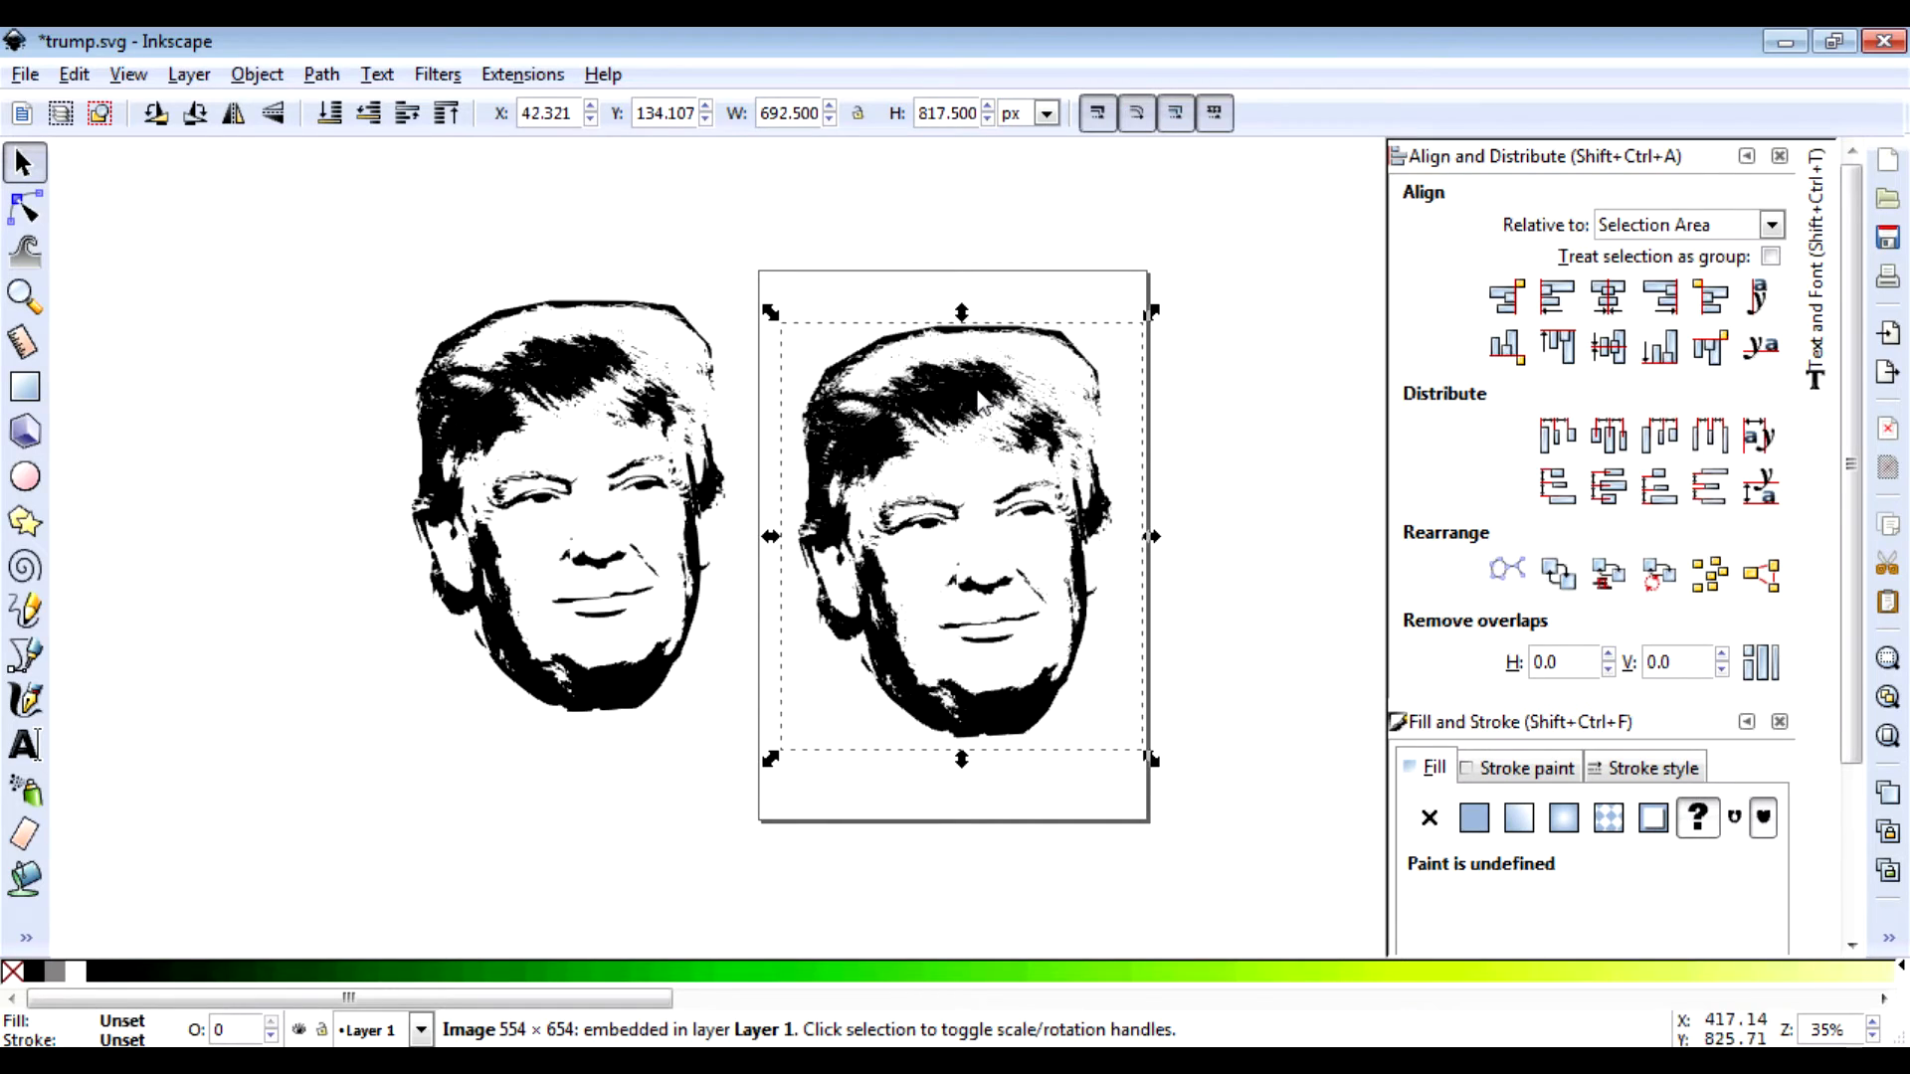
{"action": "key", "text": "Delete"}
Step: Move the traced face path onto the page centre and inspect its 4147 nodes
{"action": "left_click_drag", "start_coordinate": [556, 366], "coordinate": [949, 408]}
{"action": "key", "text": "n"}
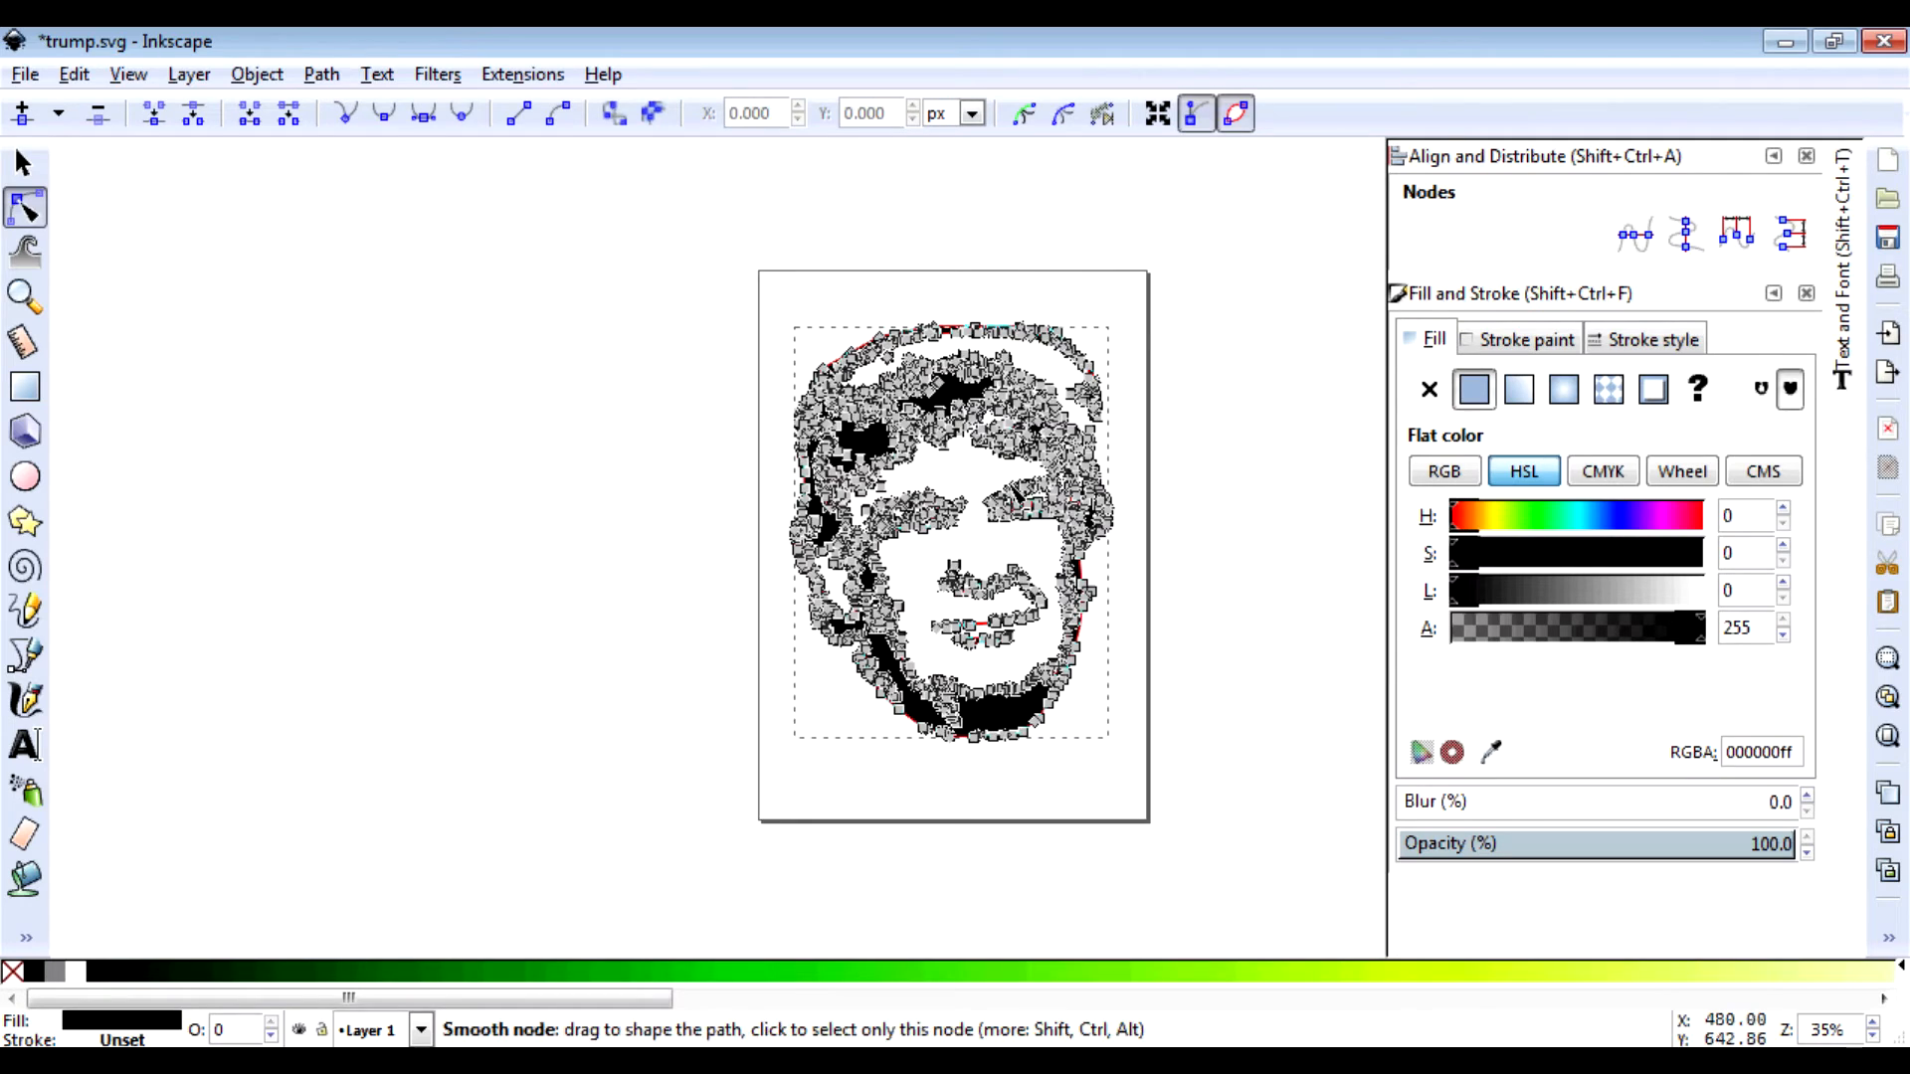
{"action": "left_click", "coordinate": [1010, 485]}
{"action": "scroll", "coordinate": [1010, 485], "scroll_direction": "up", "scroll_amount": 3}
{"action": "scroll", "coordinate": [1011, 486], "scroll_direction": "down", "scroll_amount": 2}
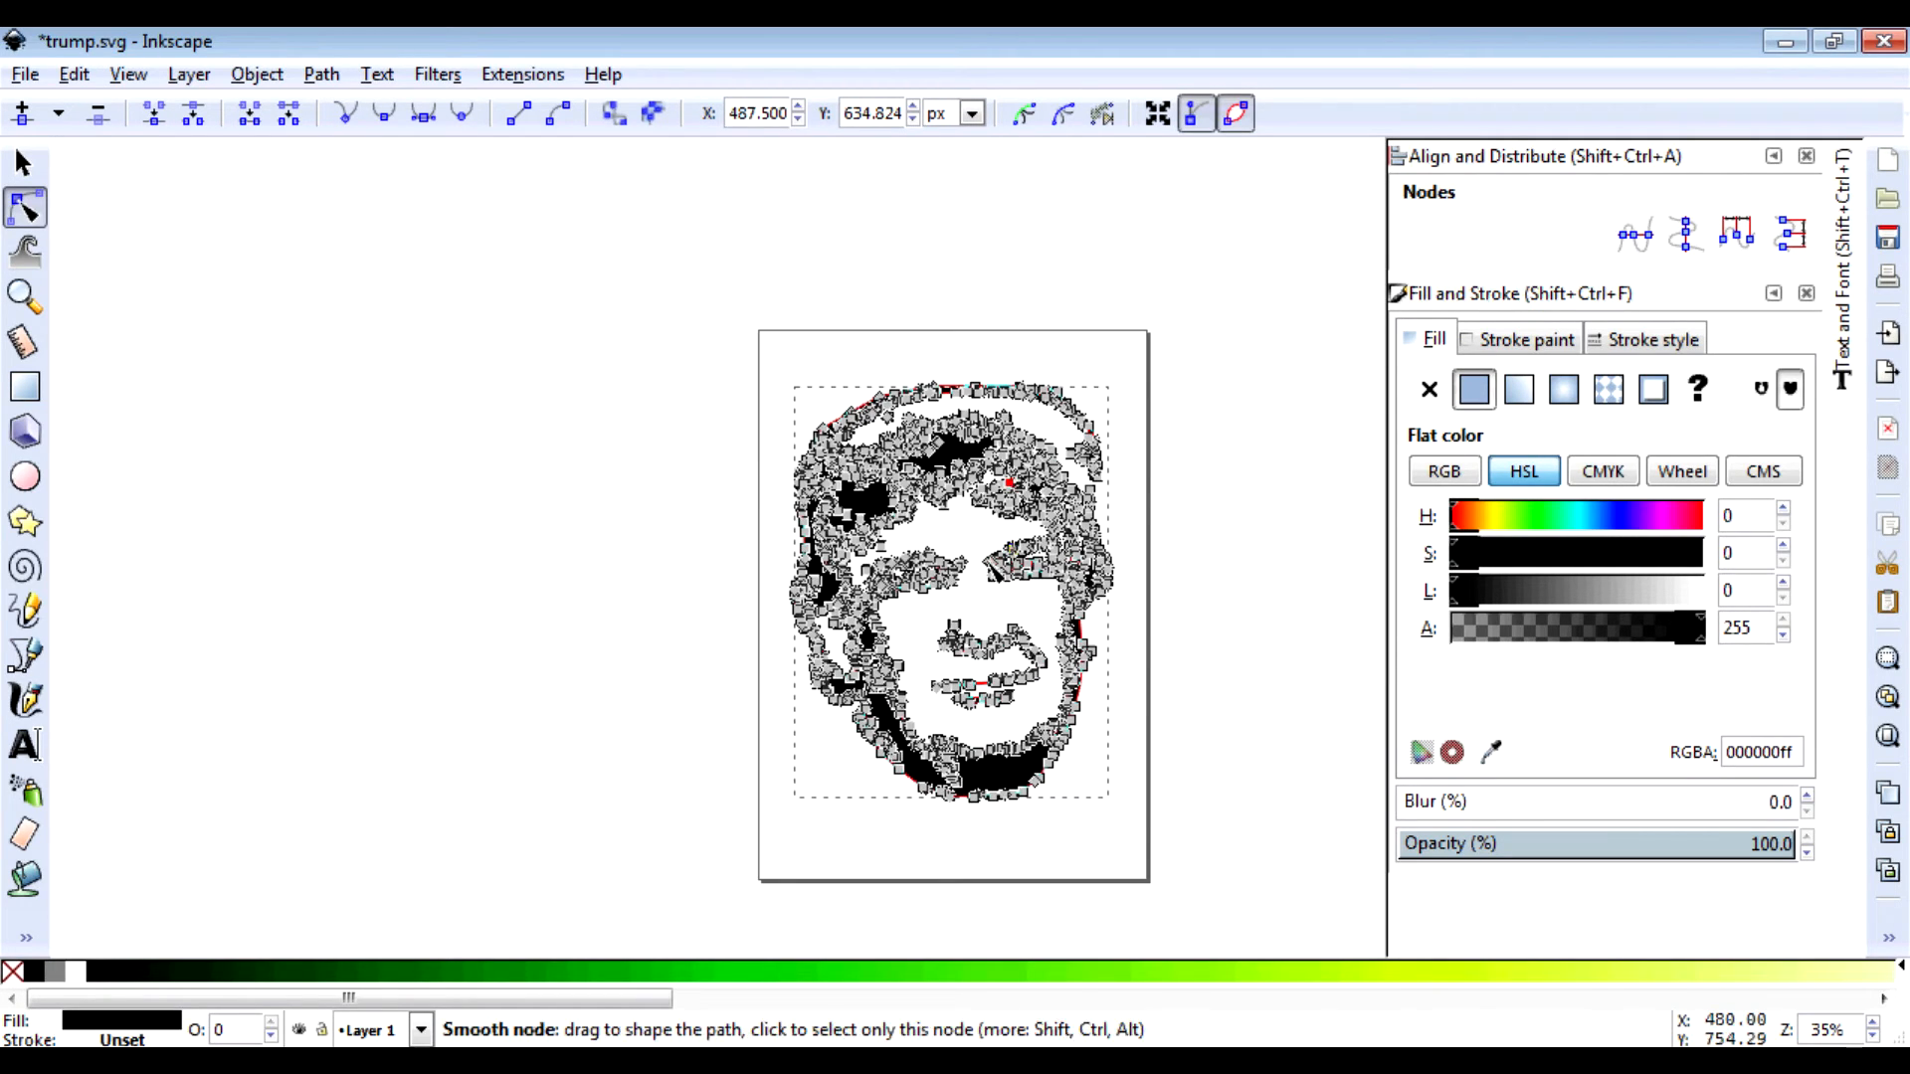
{"action": "left_click", "coordinate": [988, 561]}
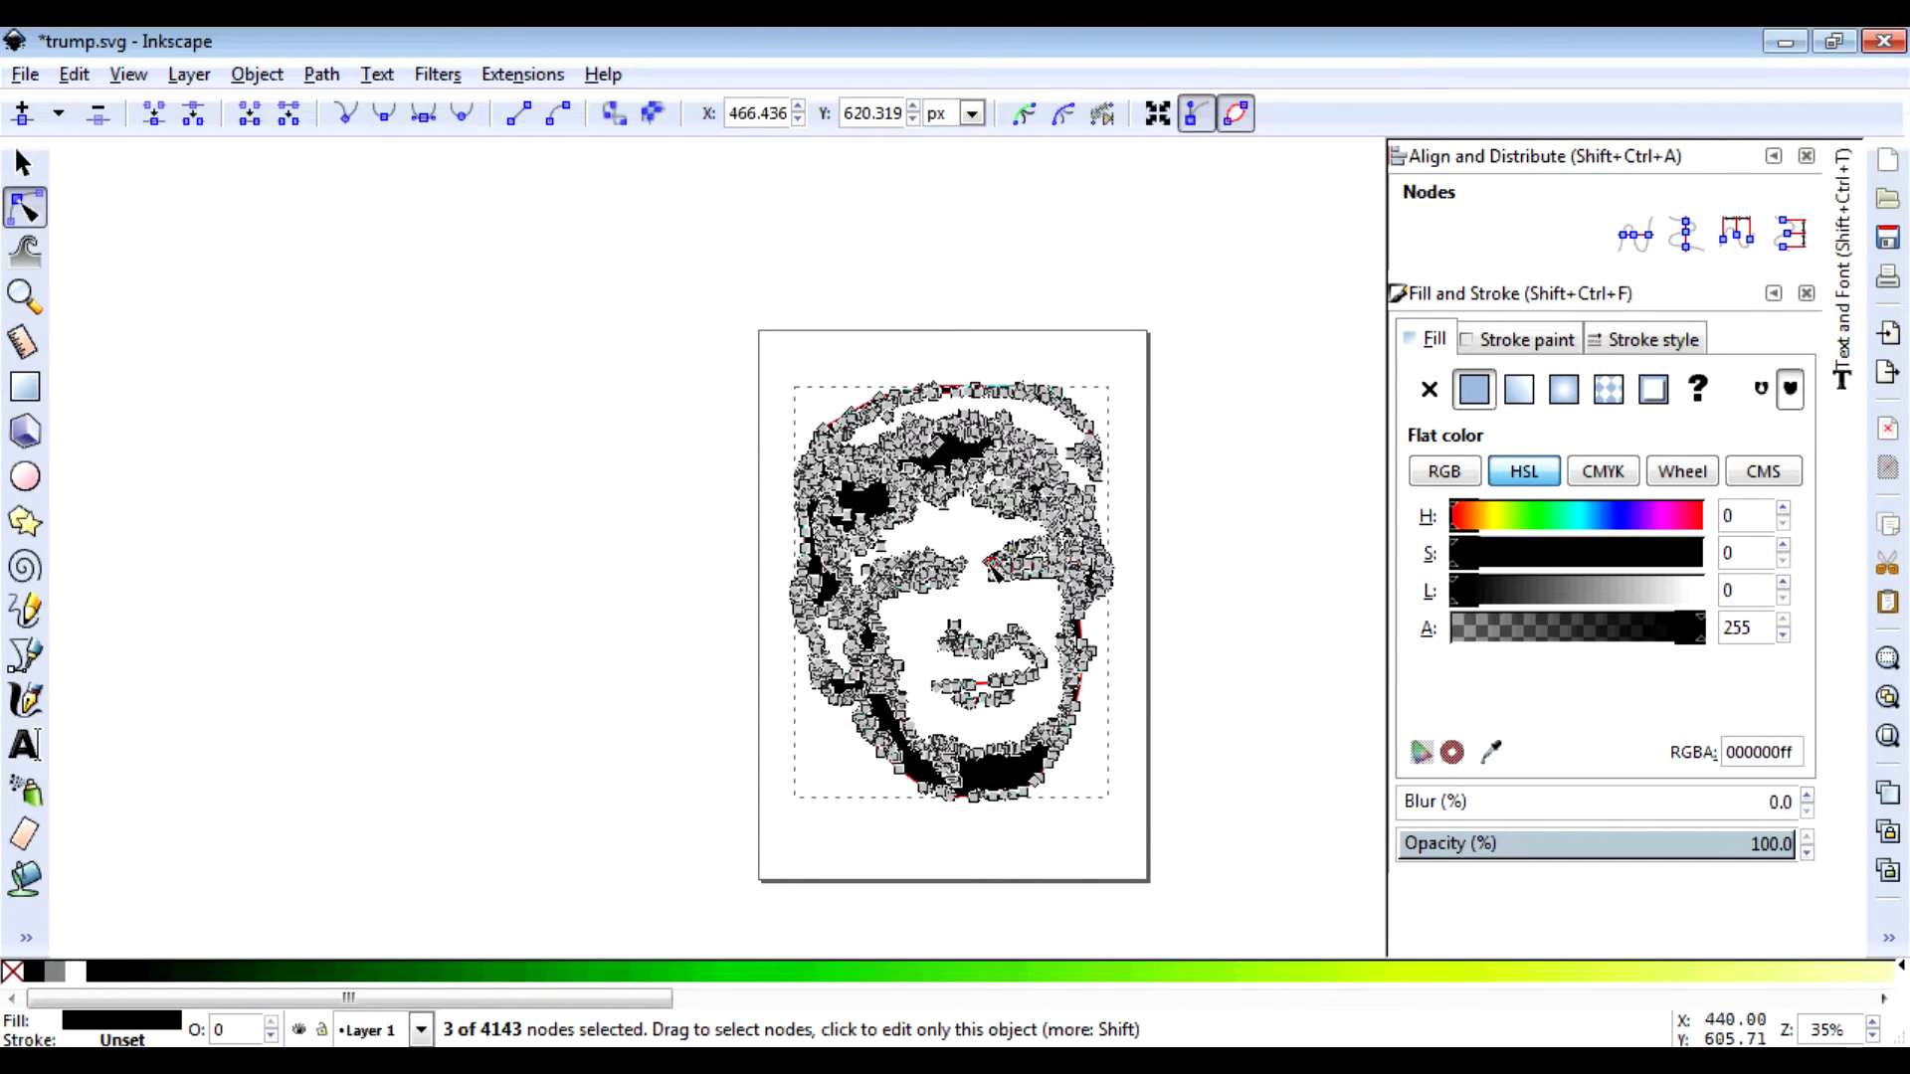
{"action": "left_click", "coordinate": [988, 563], "text": "shift"}
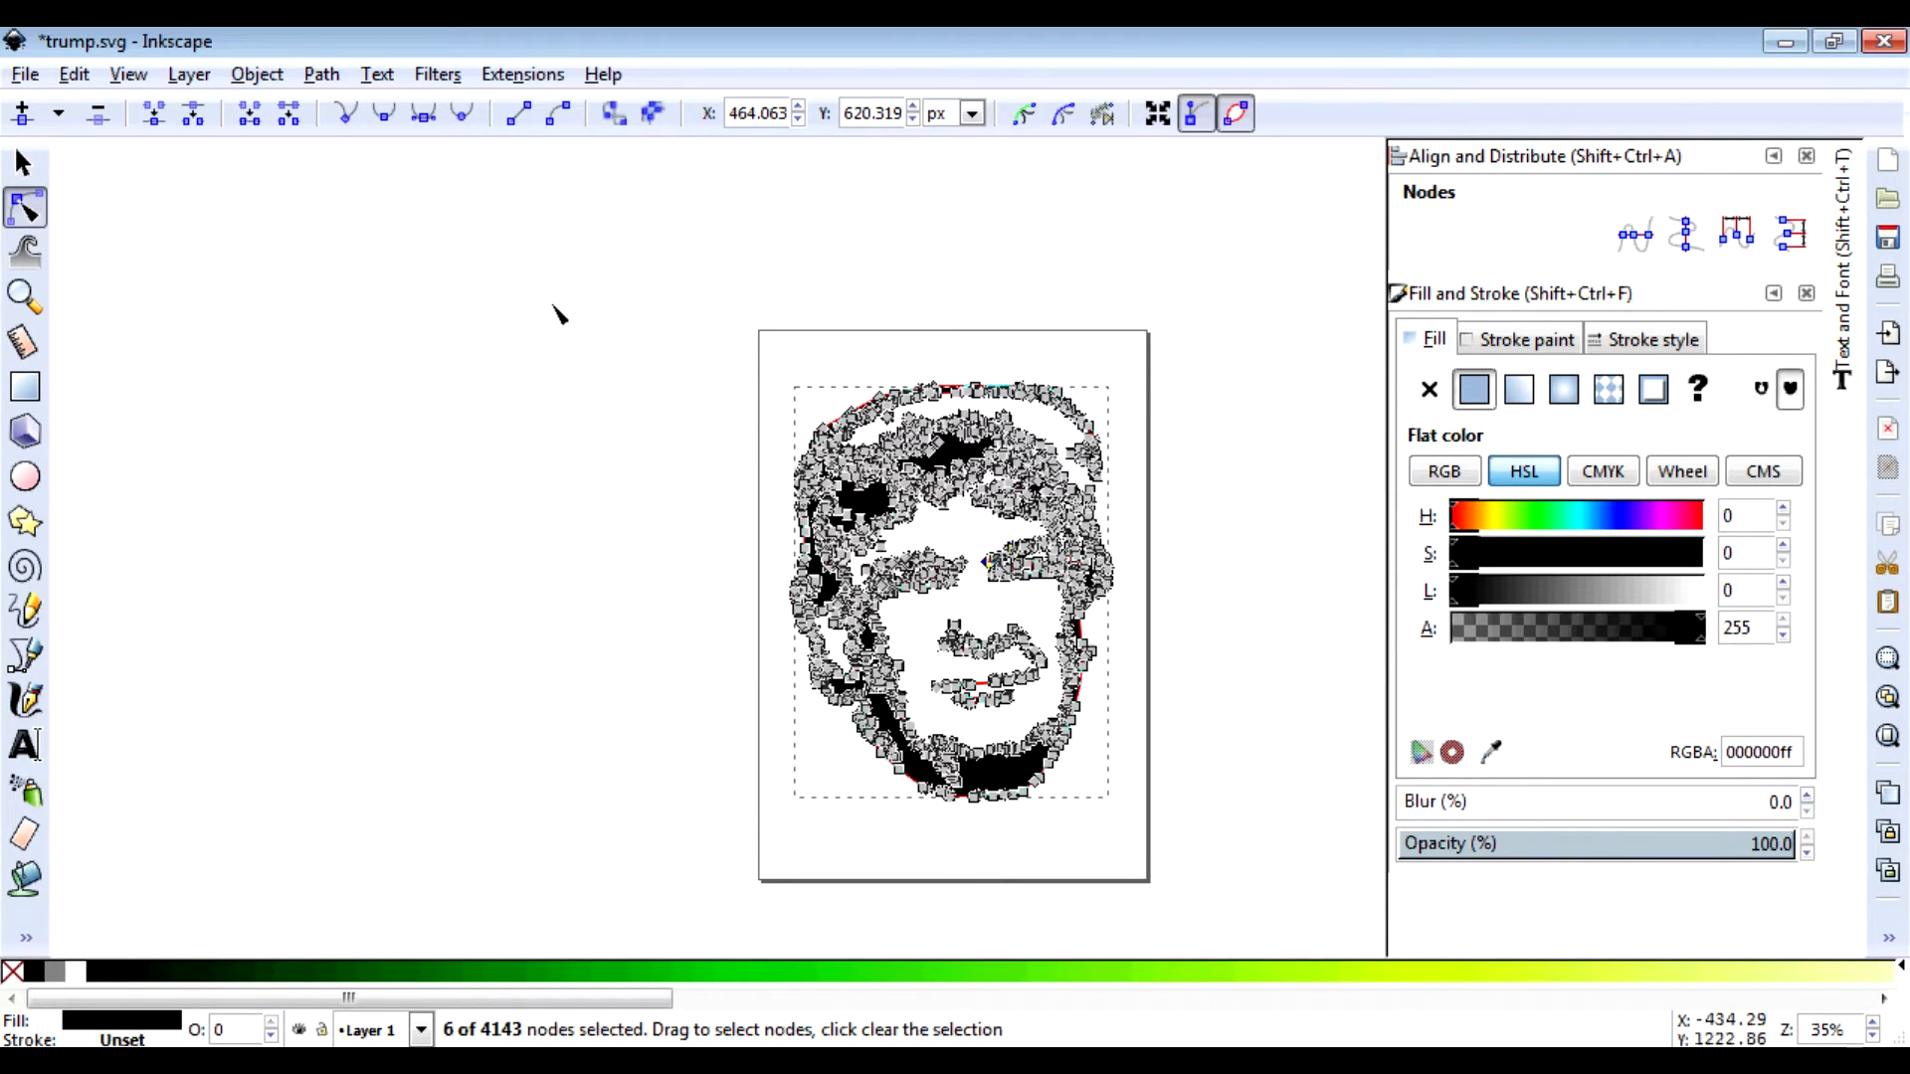
{"action": "key", "text": "s"}
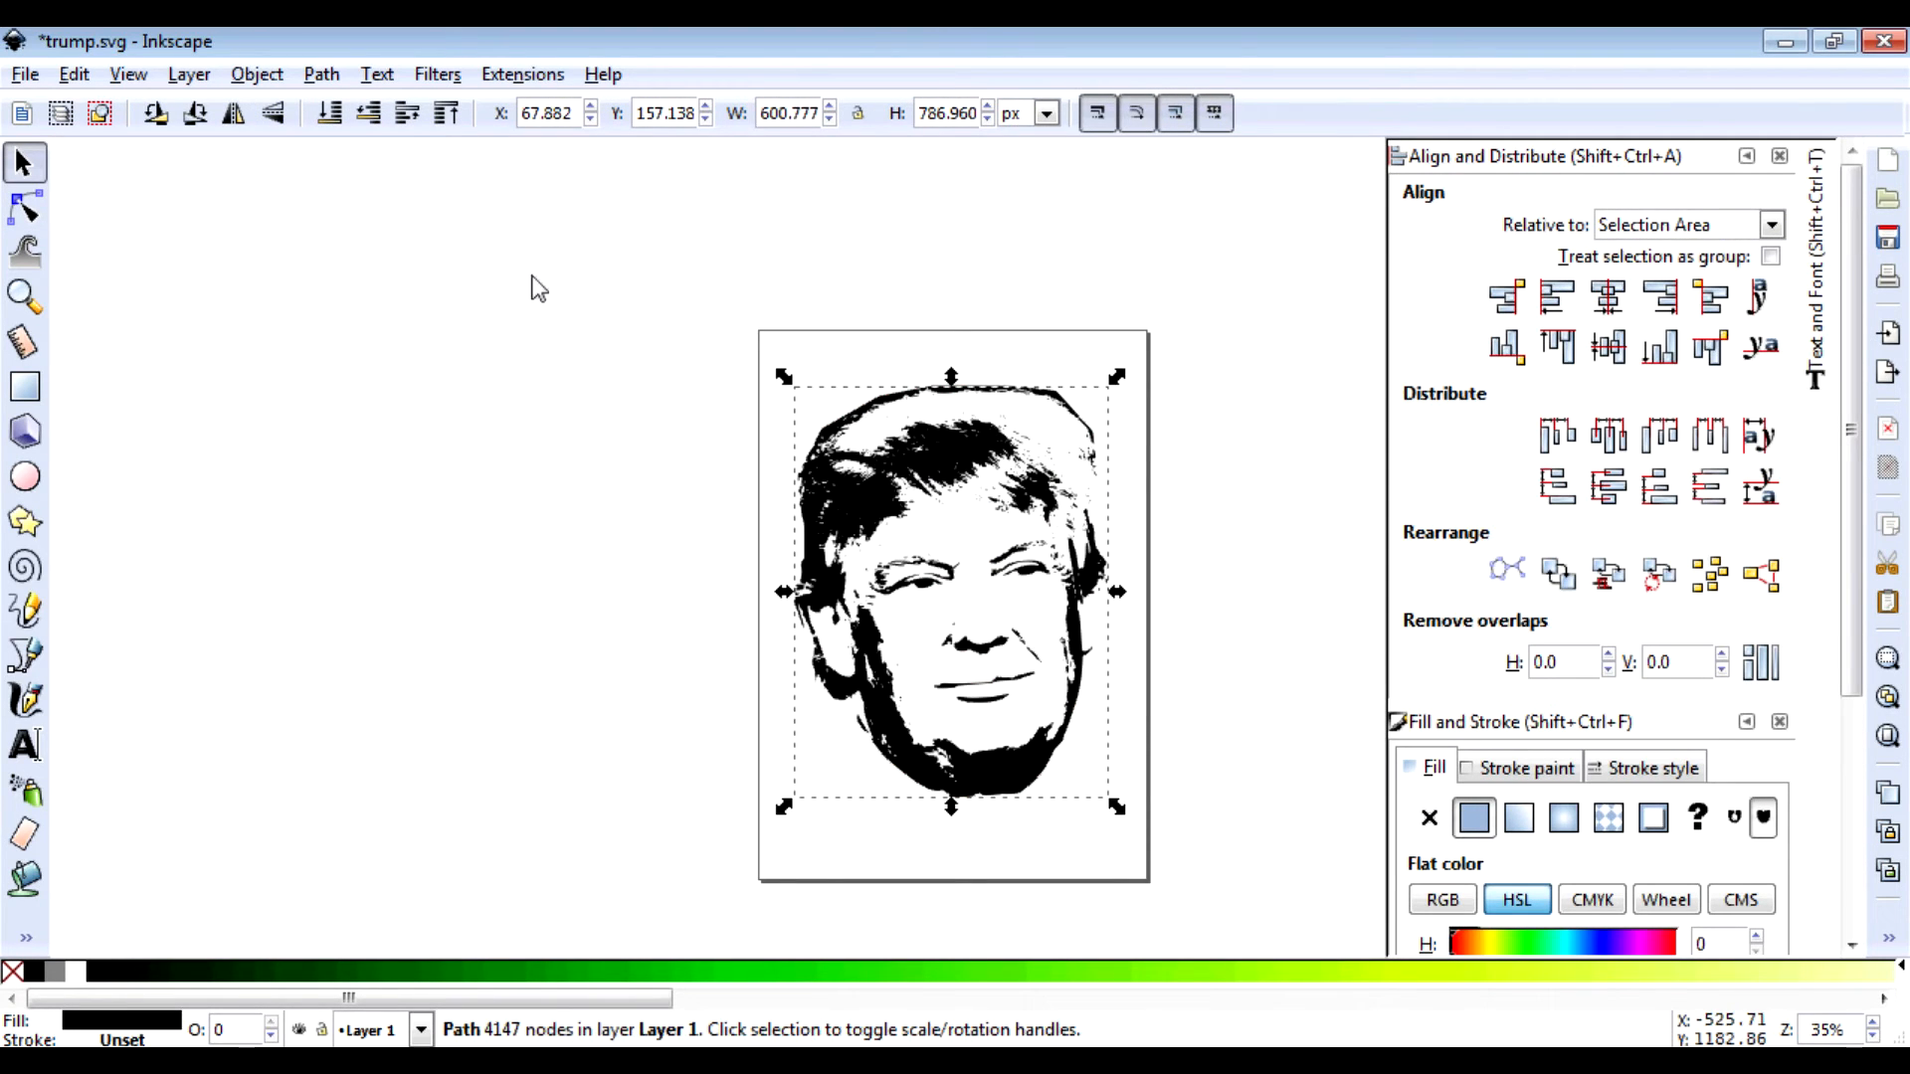
Step: Simplify the face path twice down to 678 nodes and save trump.svg
{"action": "left_click", "coordinate": [321, 75]}
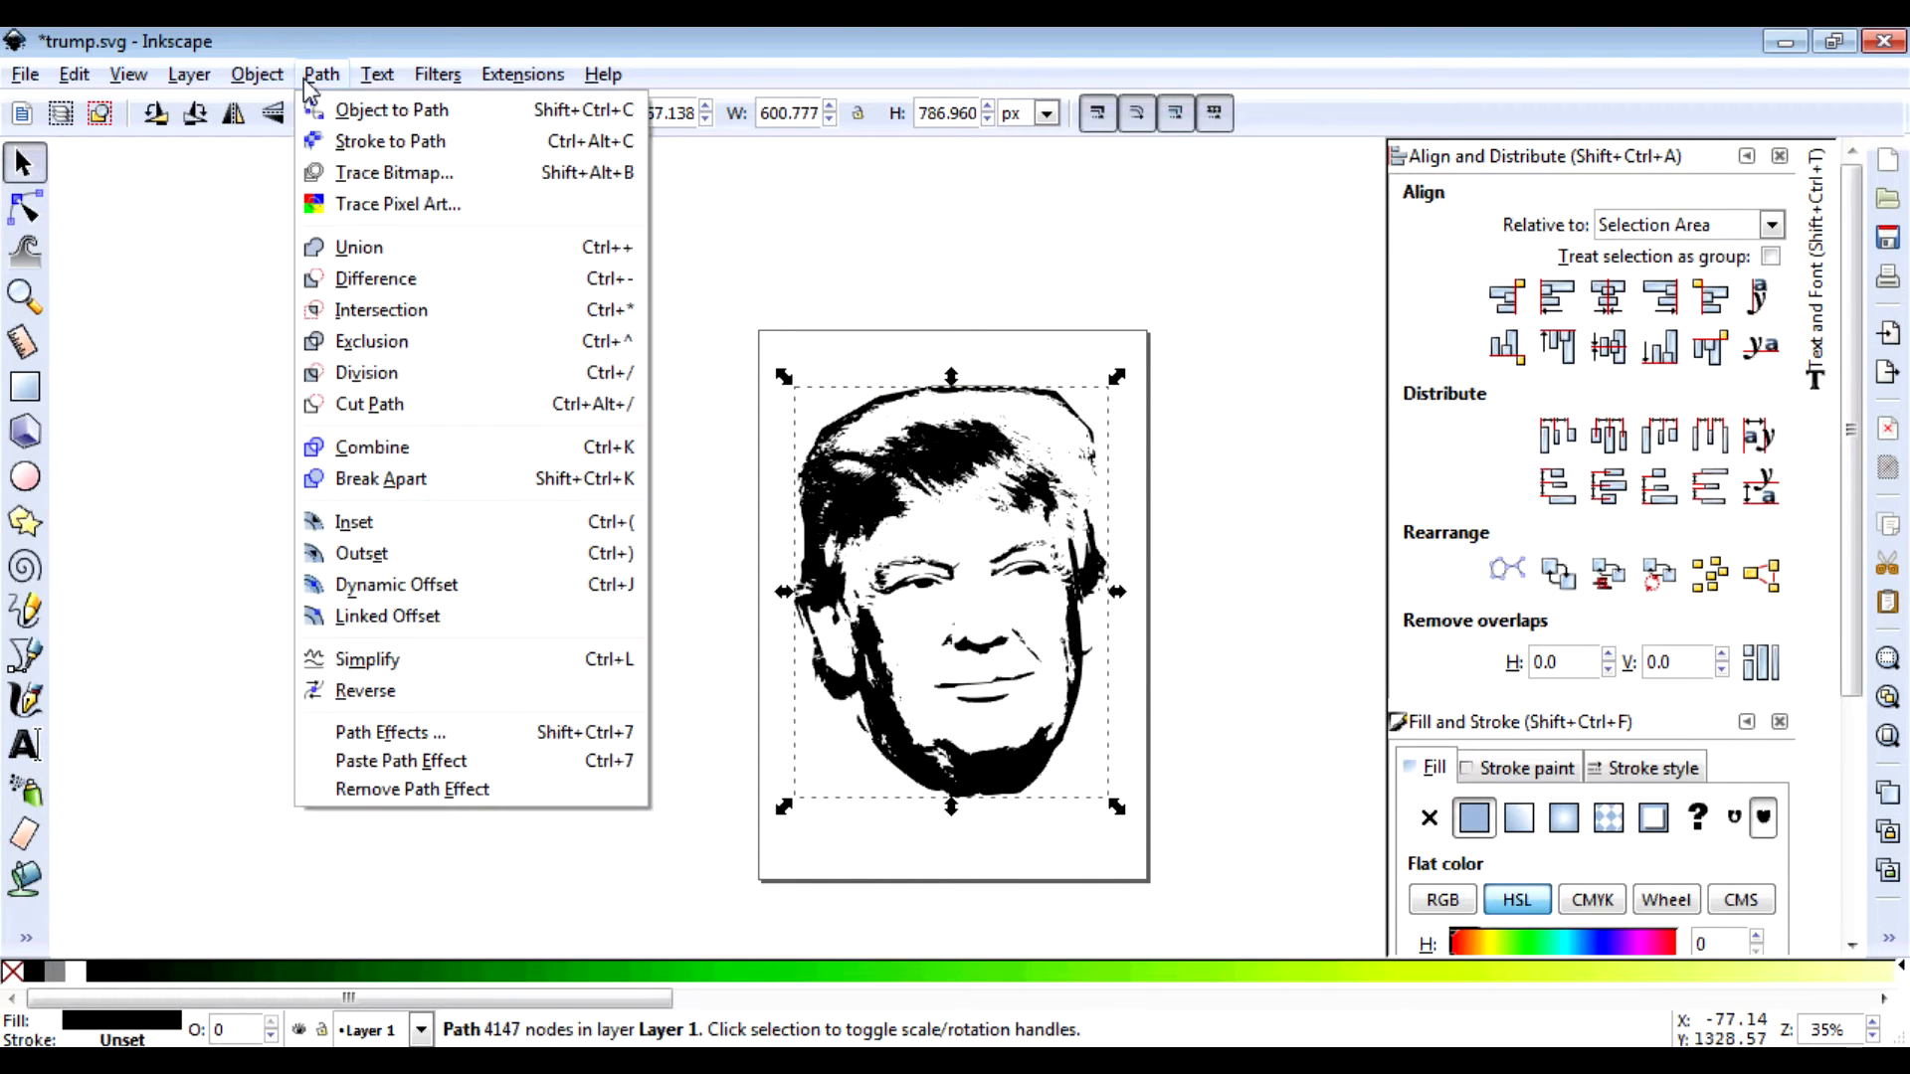
{"action": "left_click", "coordinate": [410, 661]}
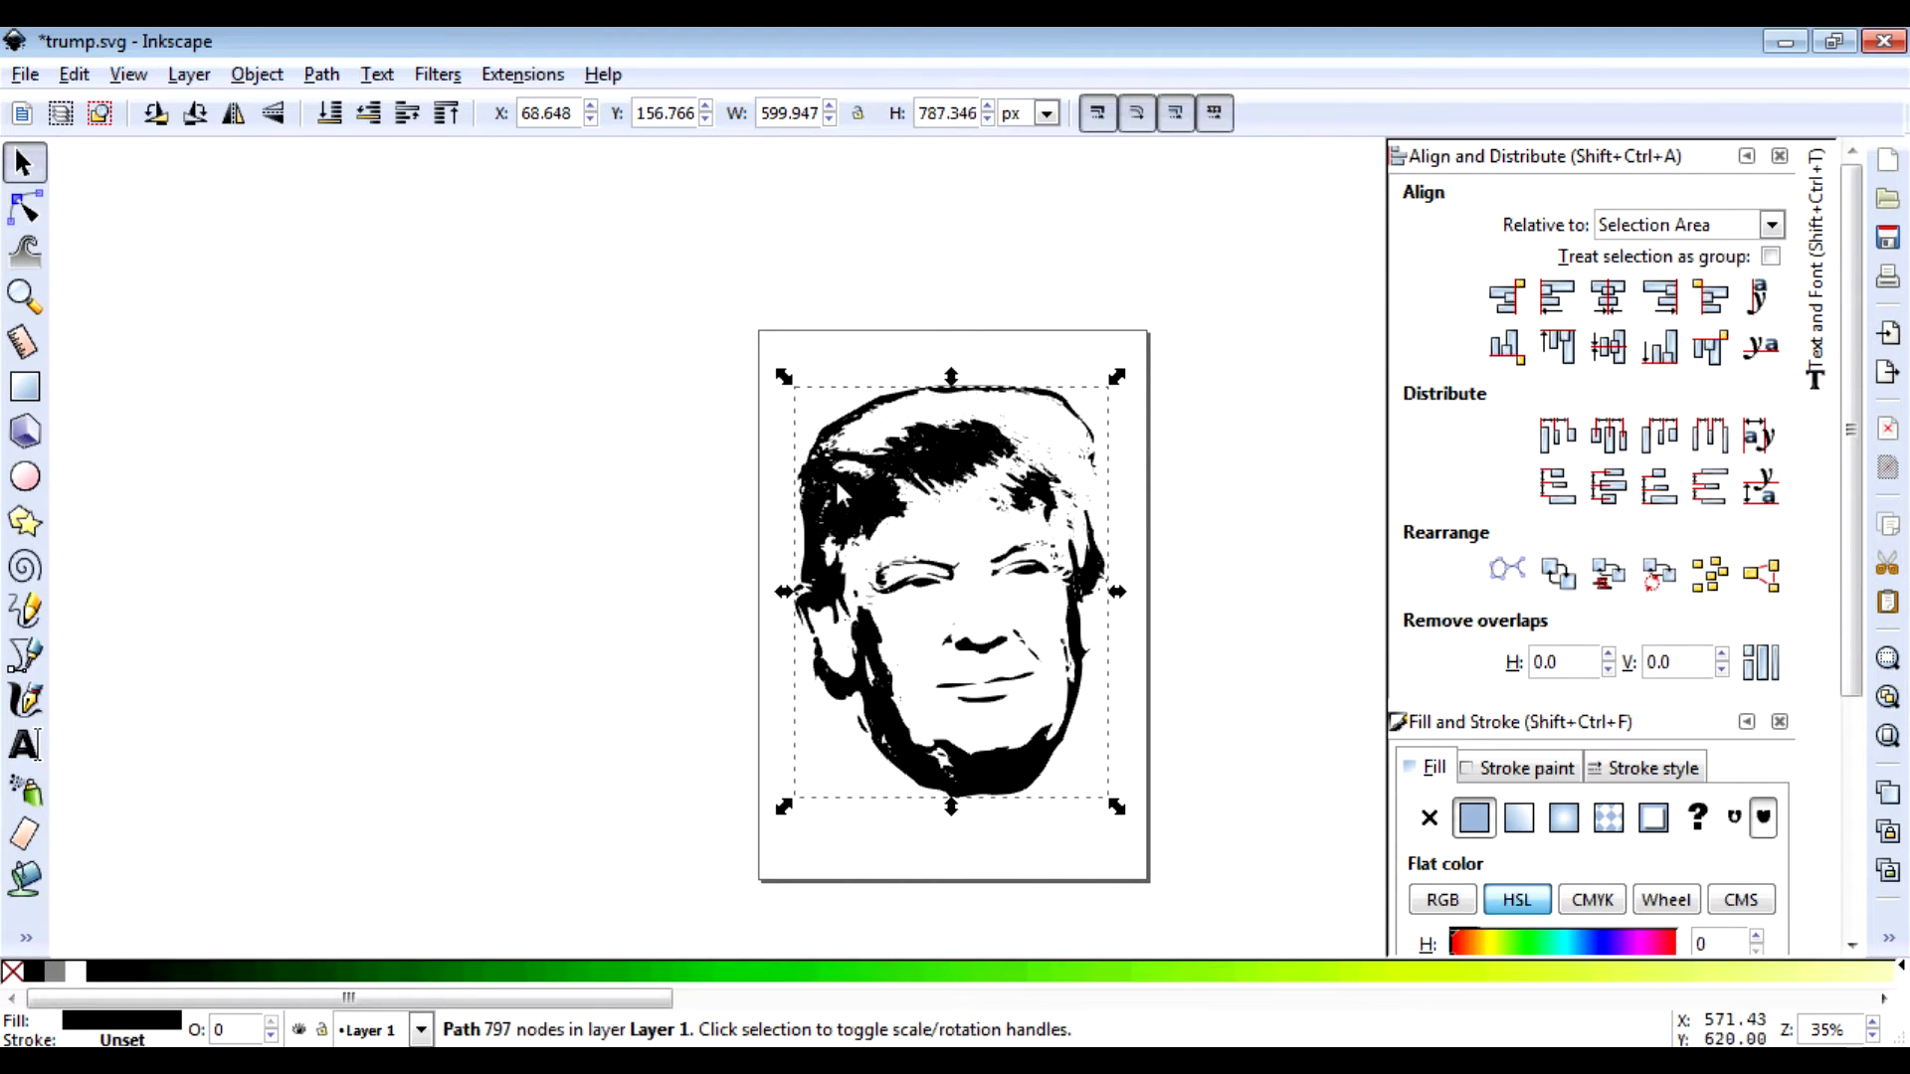
{"action": "key", "text": "F2"}
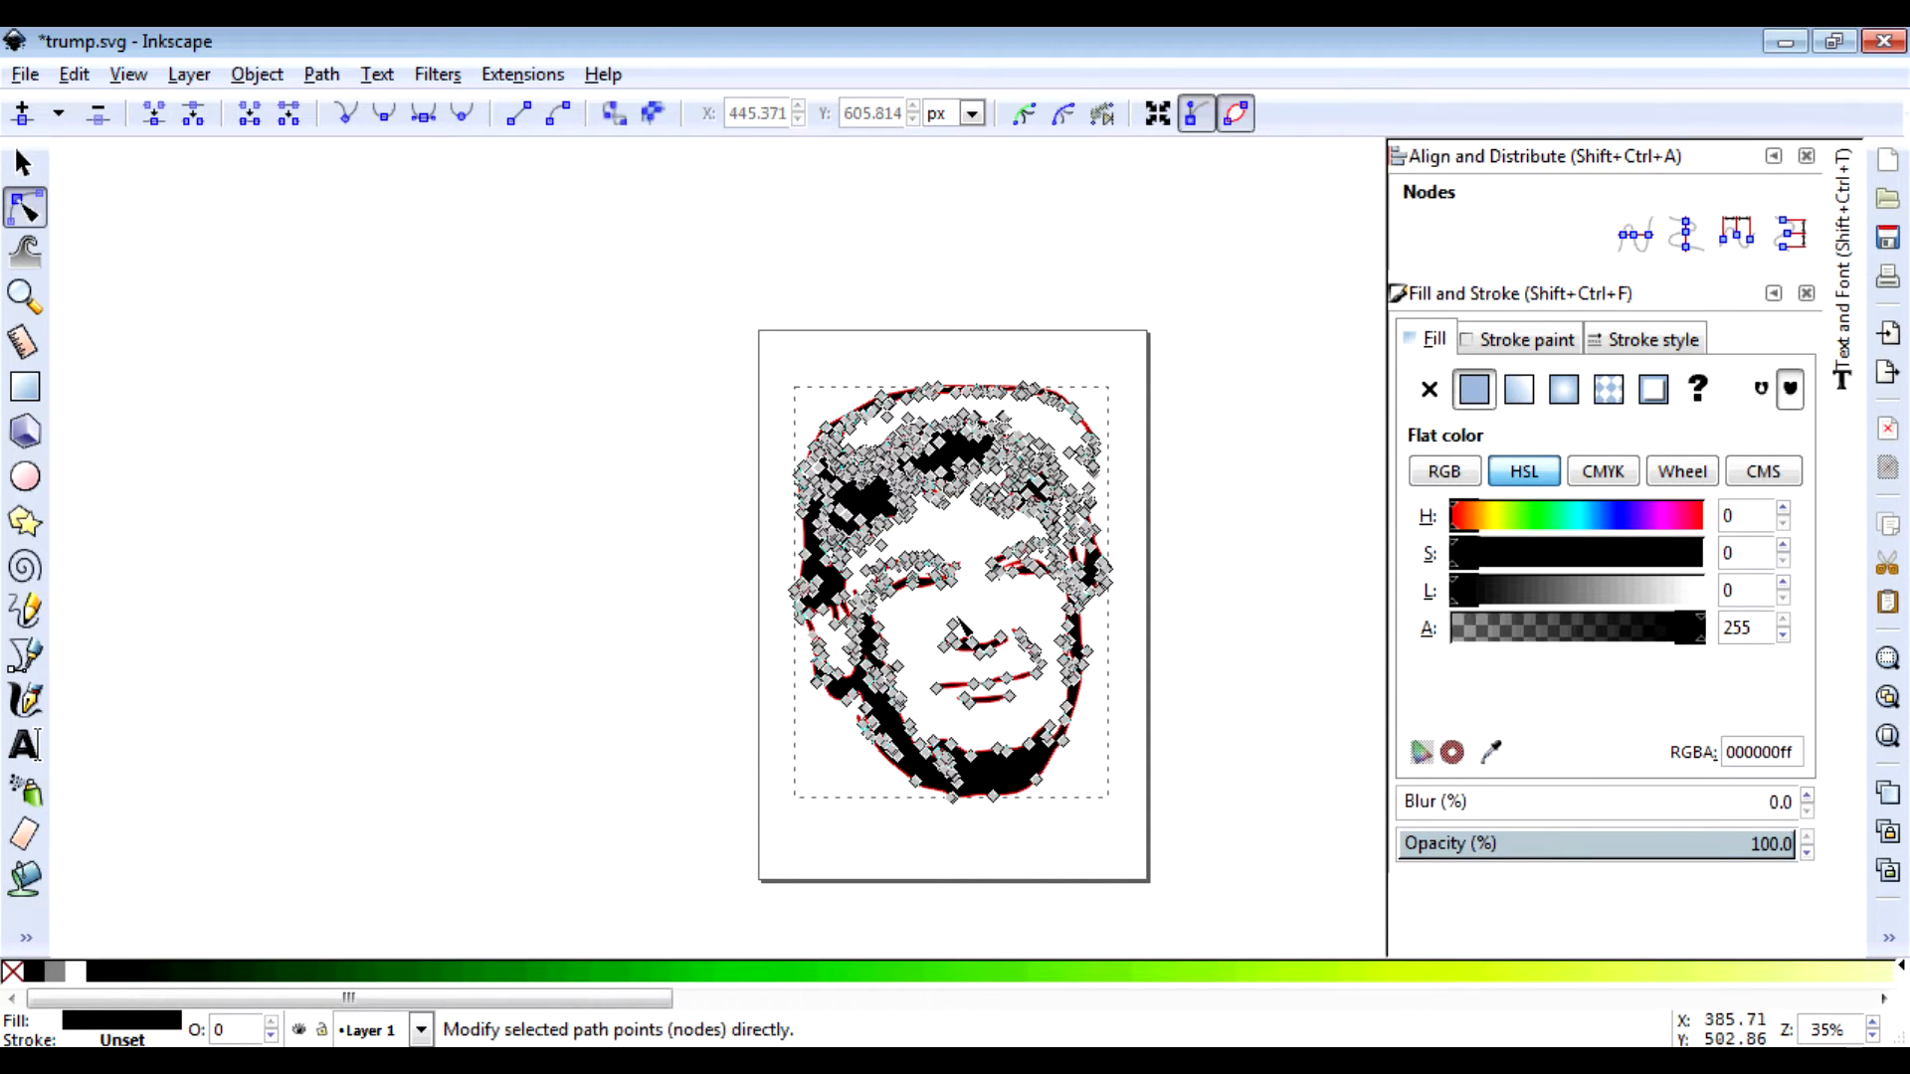
{"action": "left_click", "coordinate": [334, 76]}
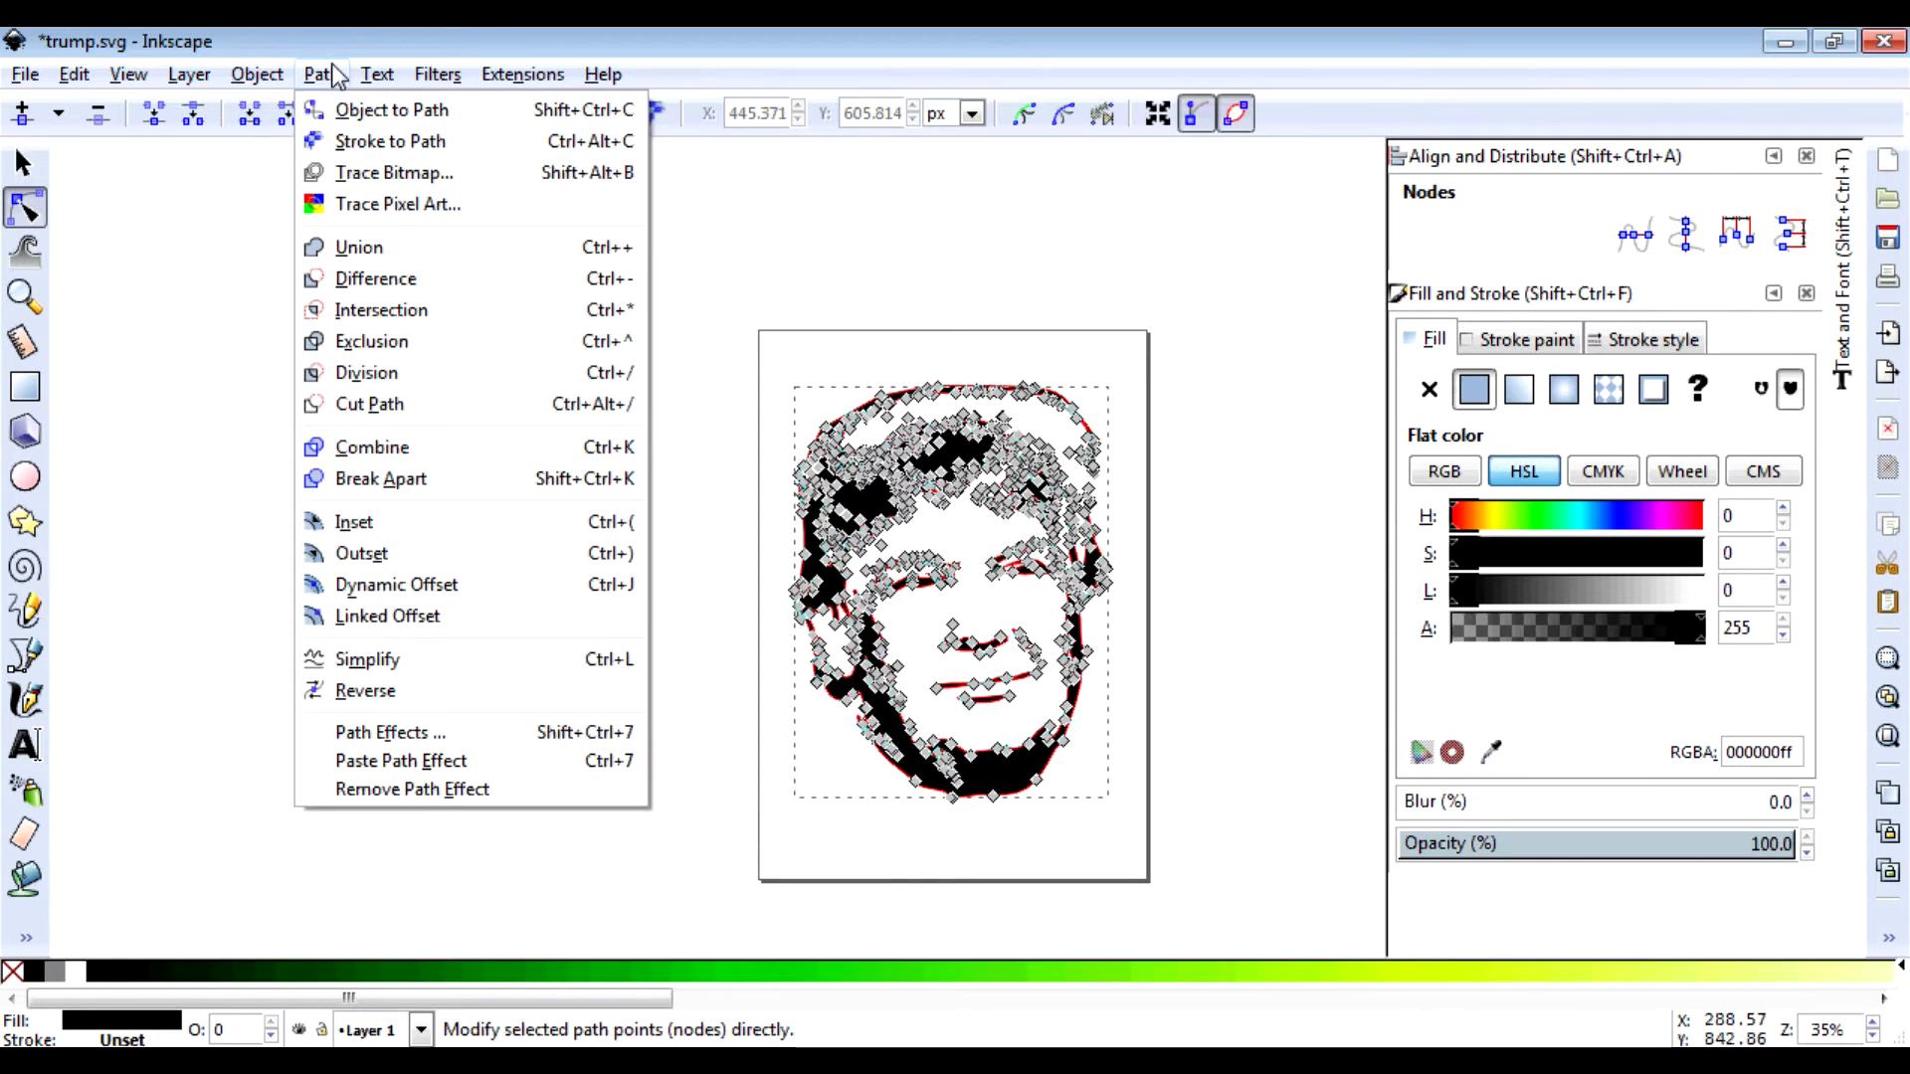
{"action": "left_click", "coordinate": [414, 665]}
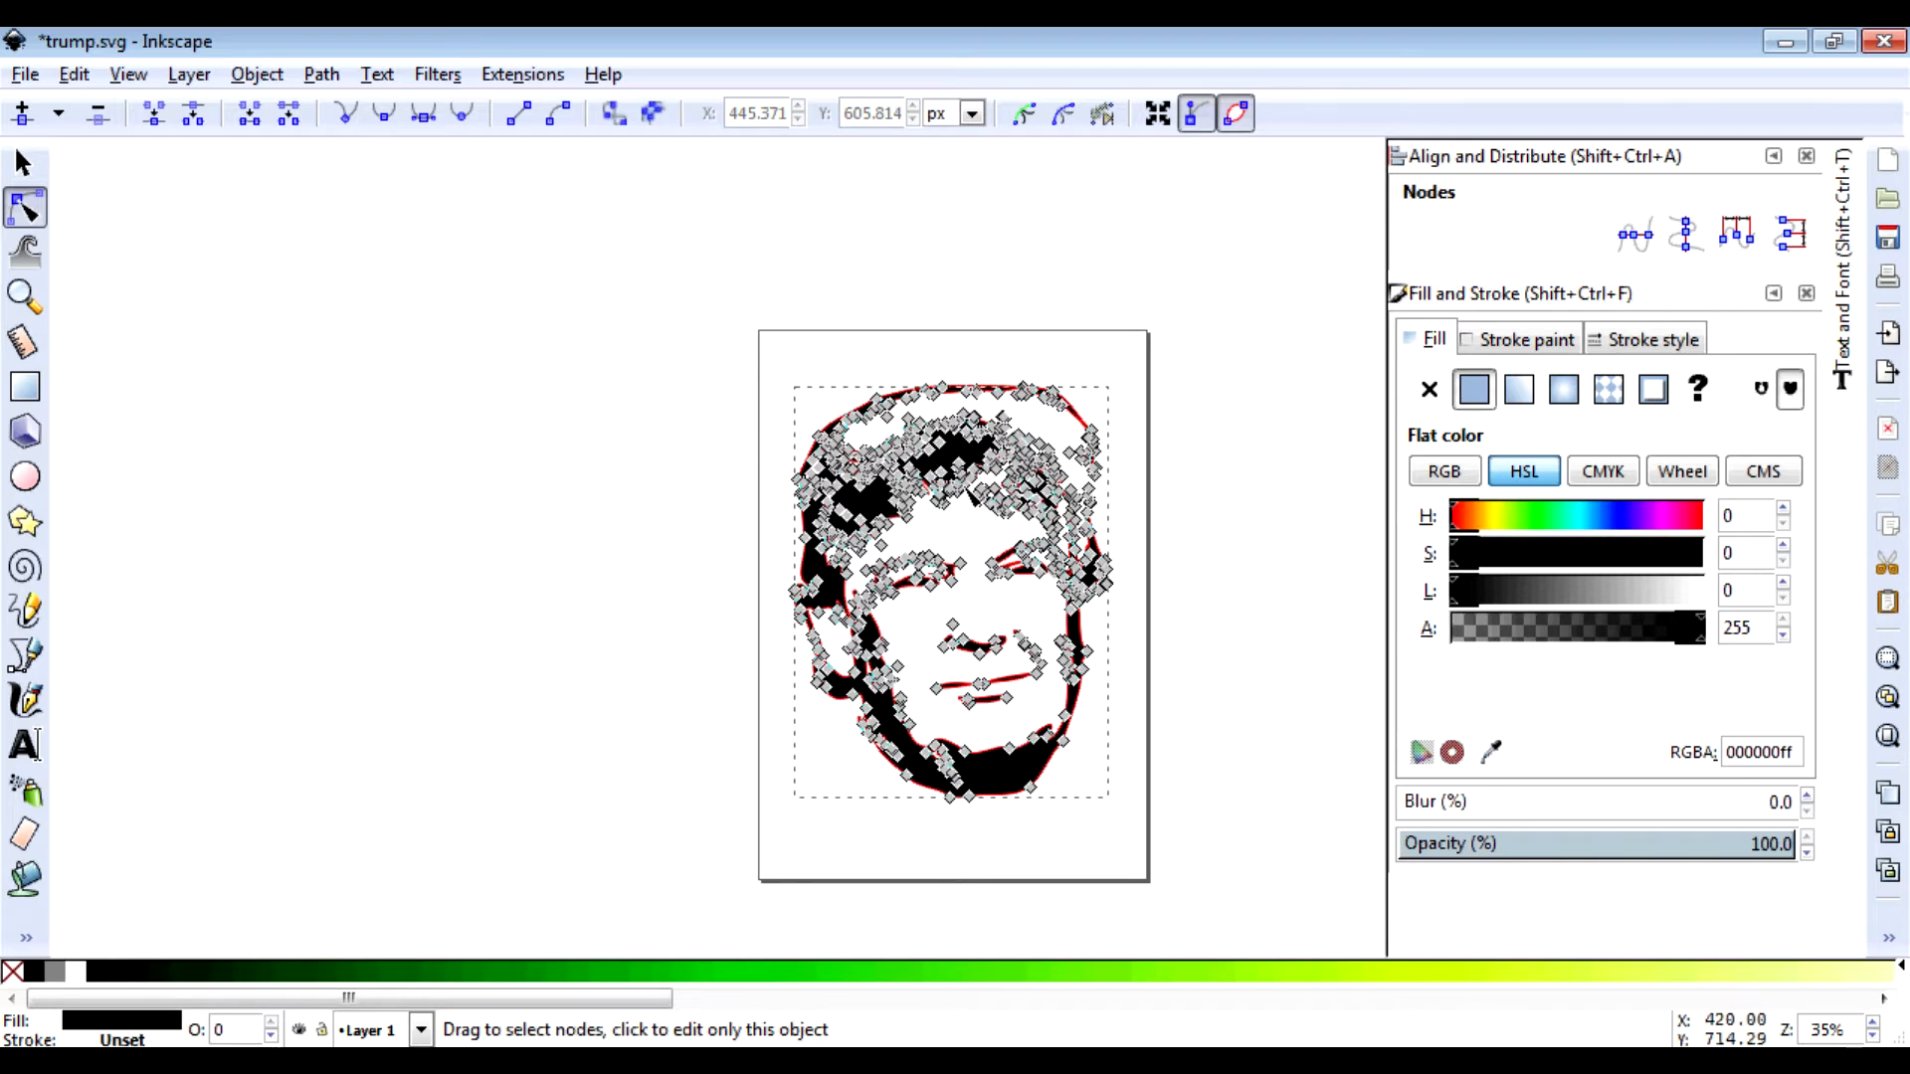
{"action": "key", "text": "s"}
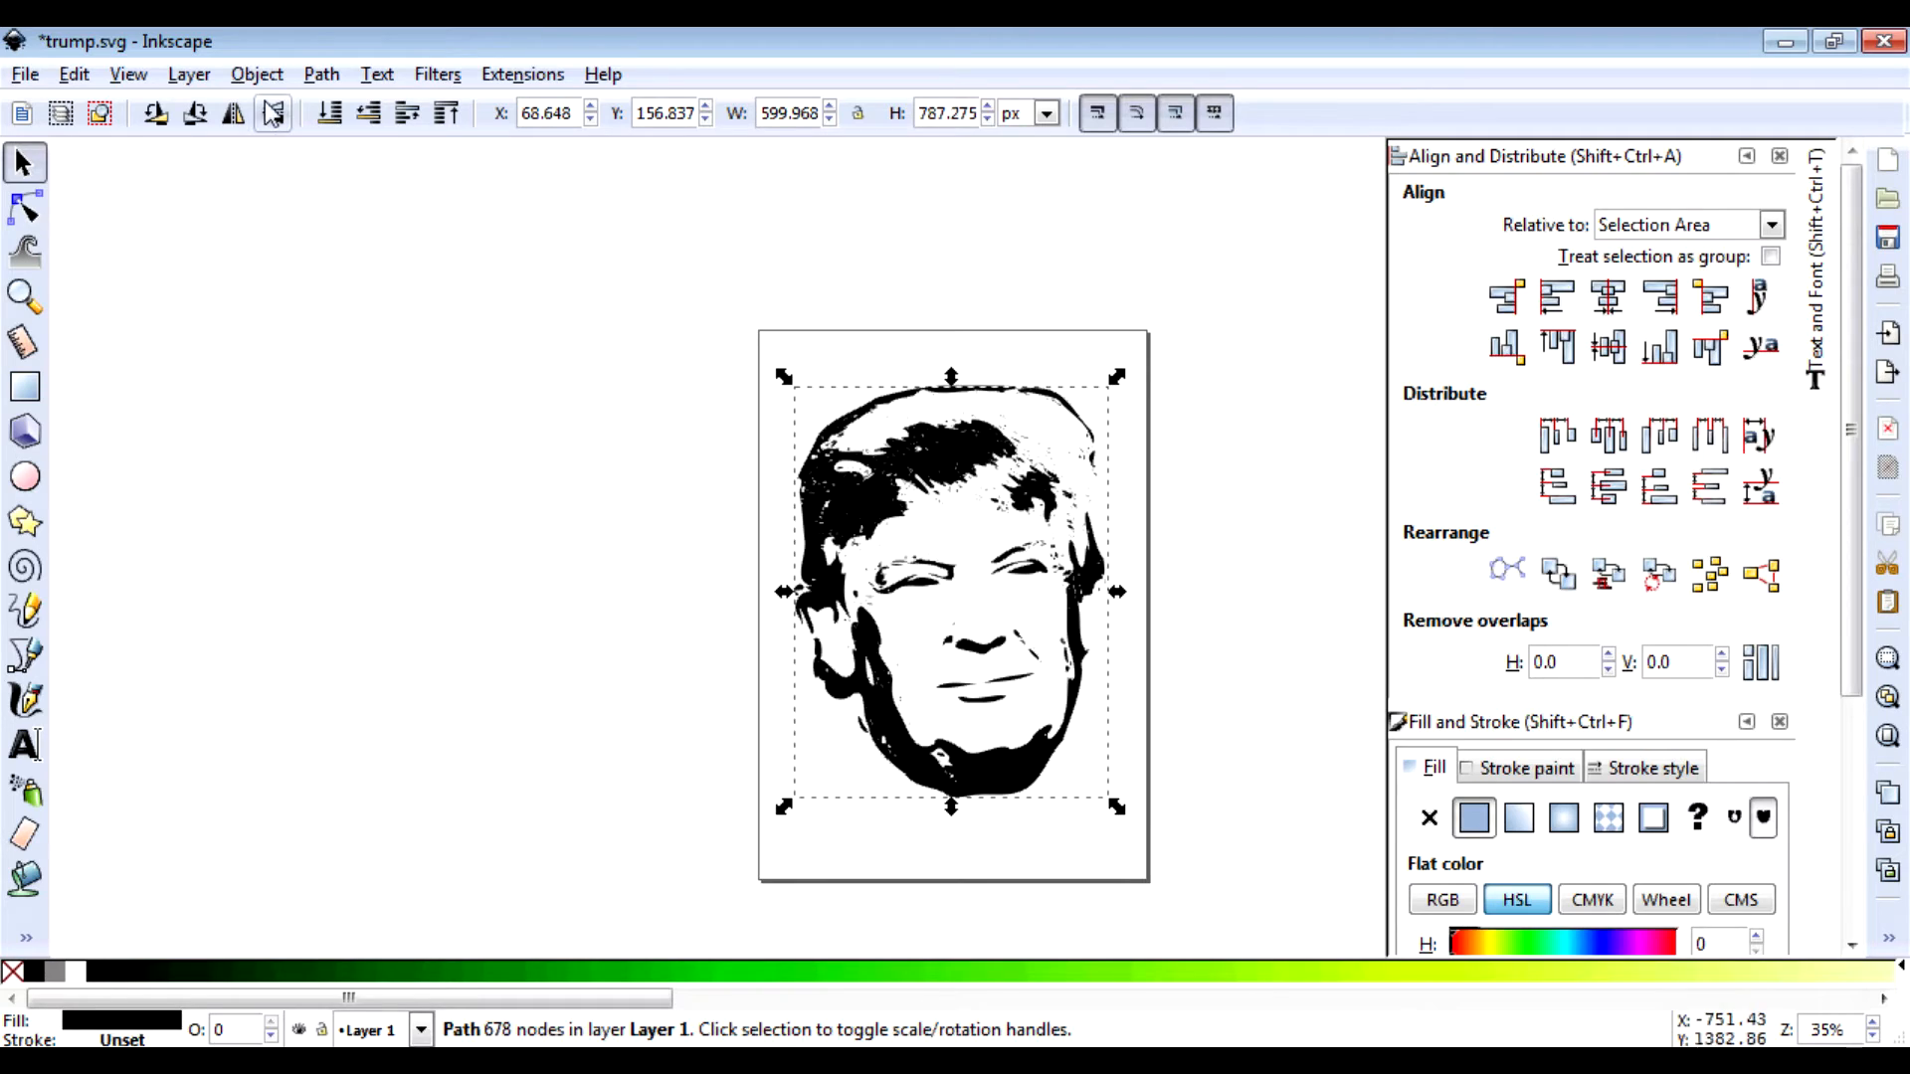
{"action": "left_click", "coordinate": [22, 75]}
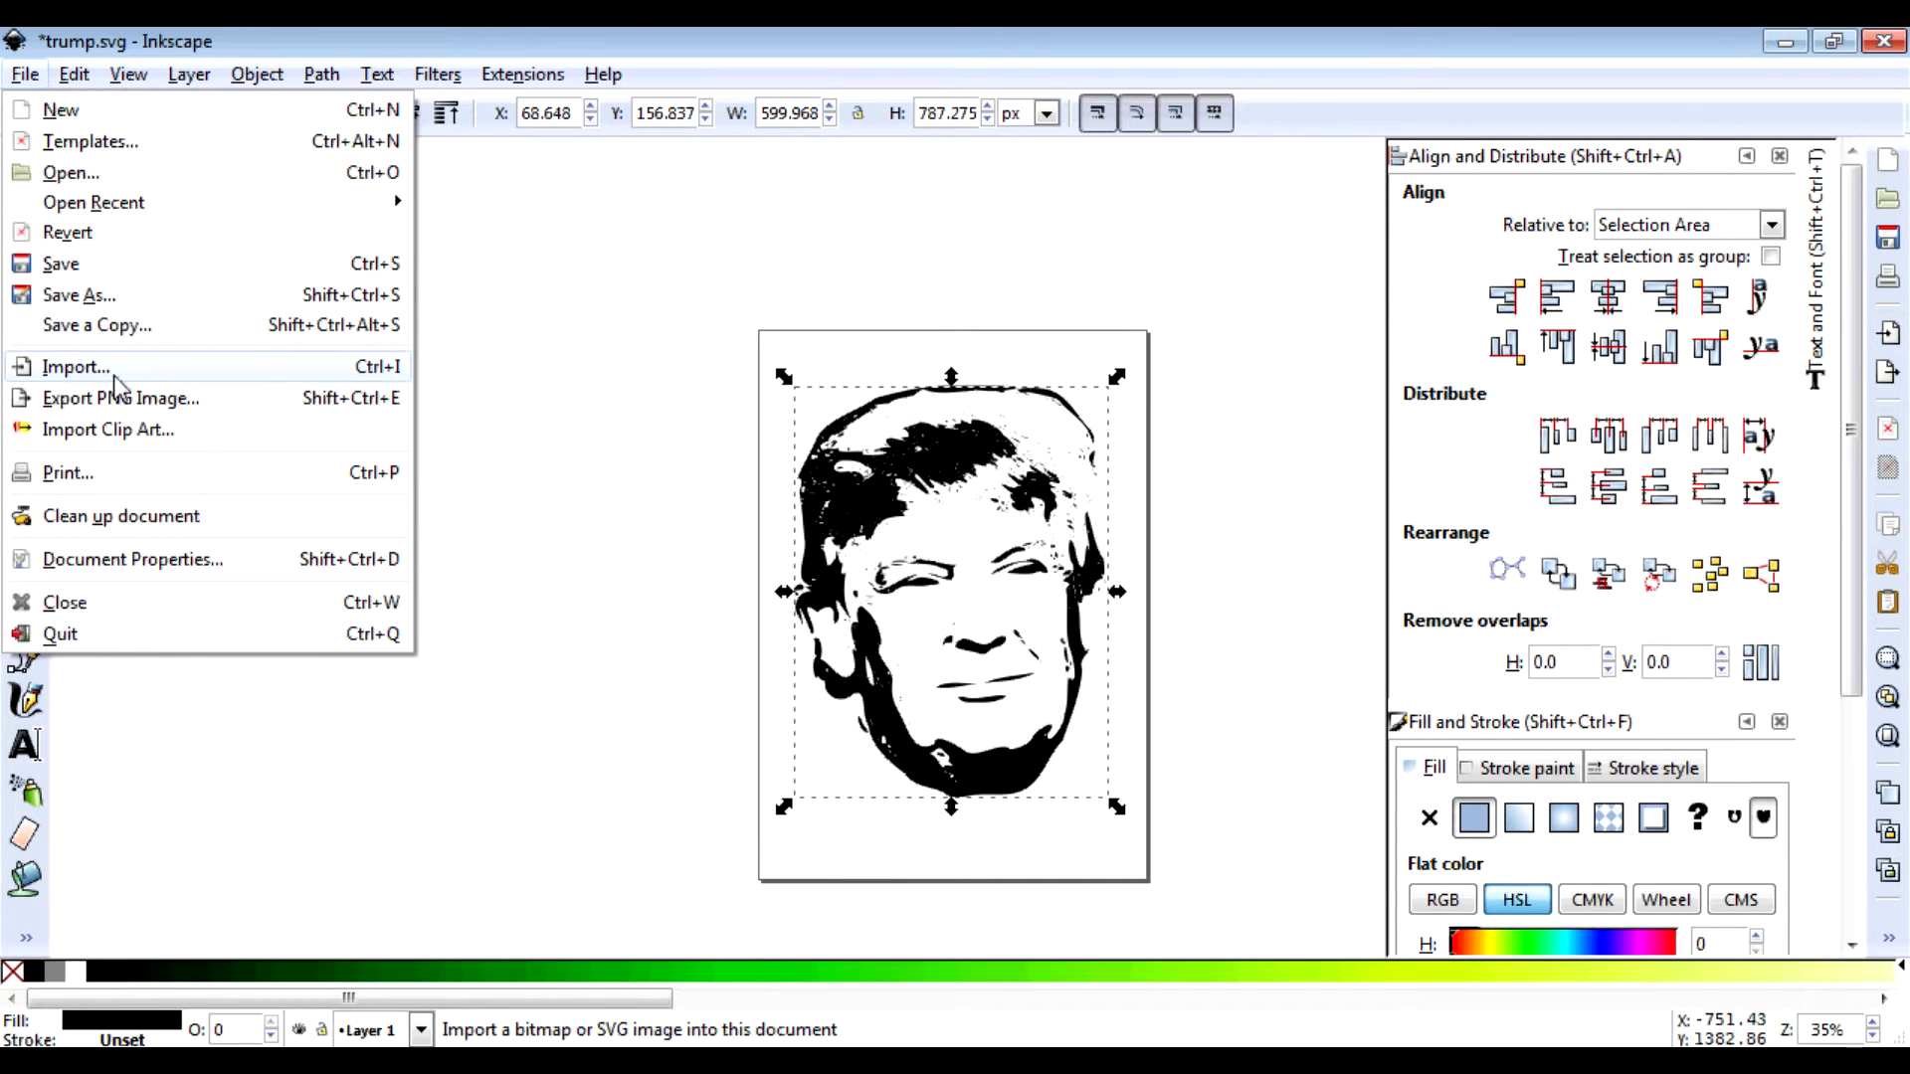
{"action": "left_click", "coordinate": [79, 272]}
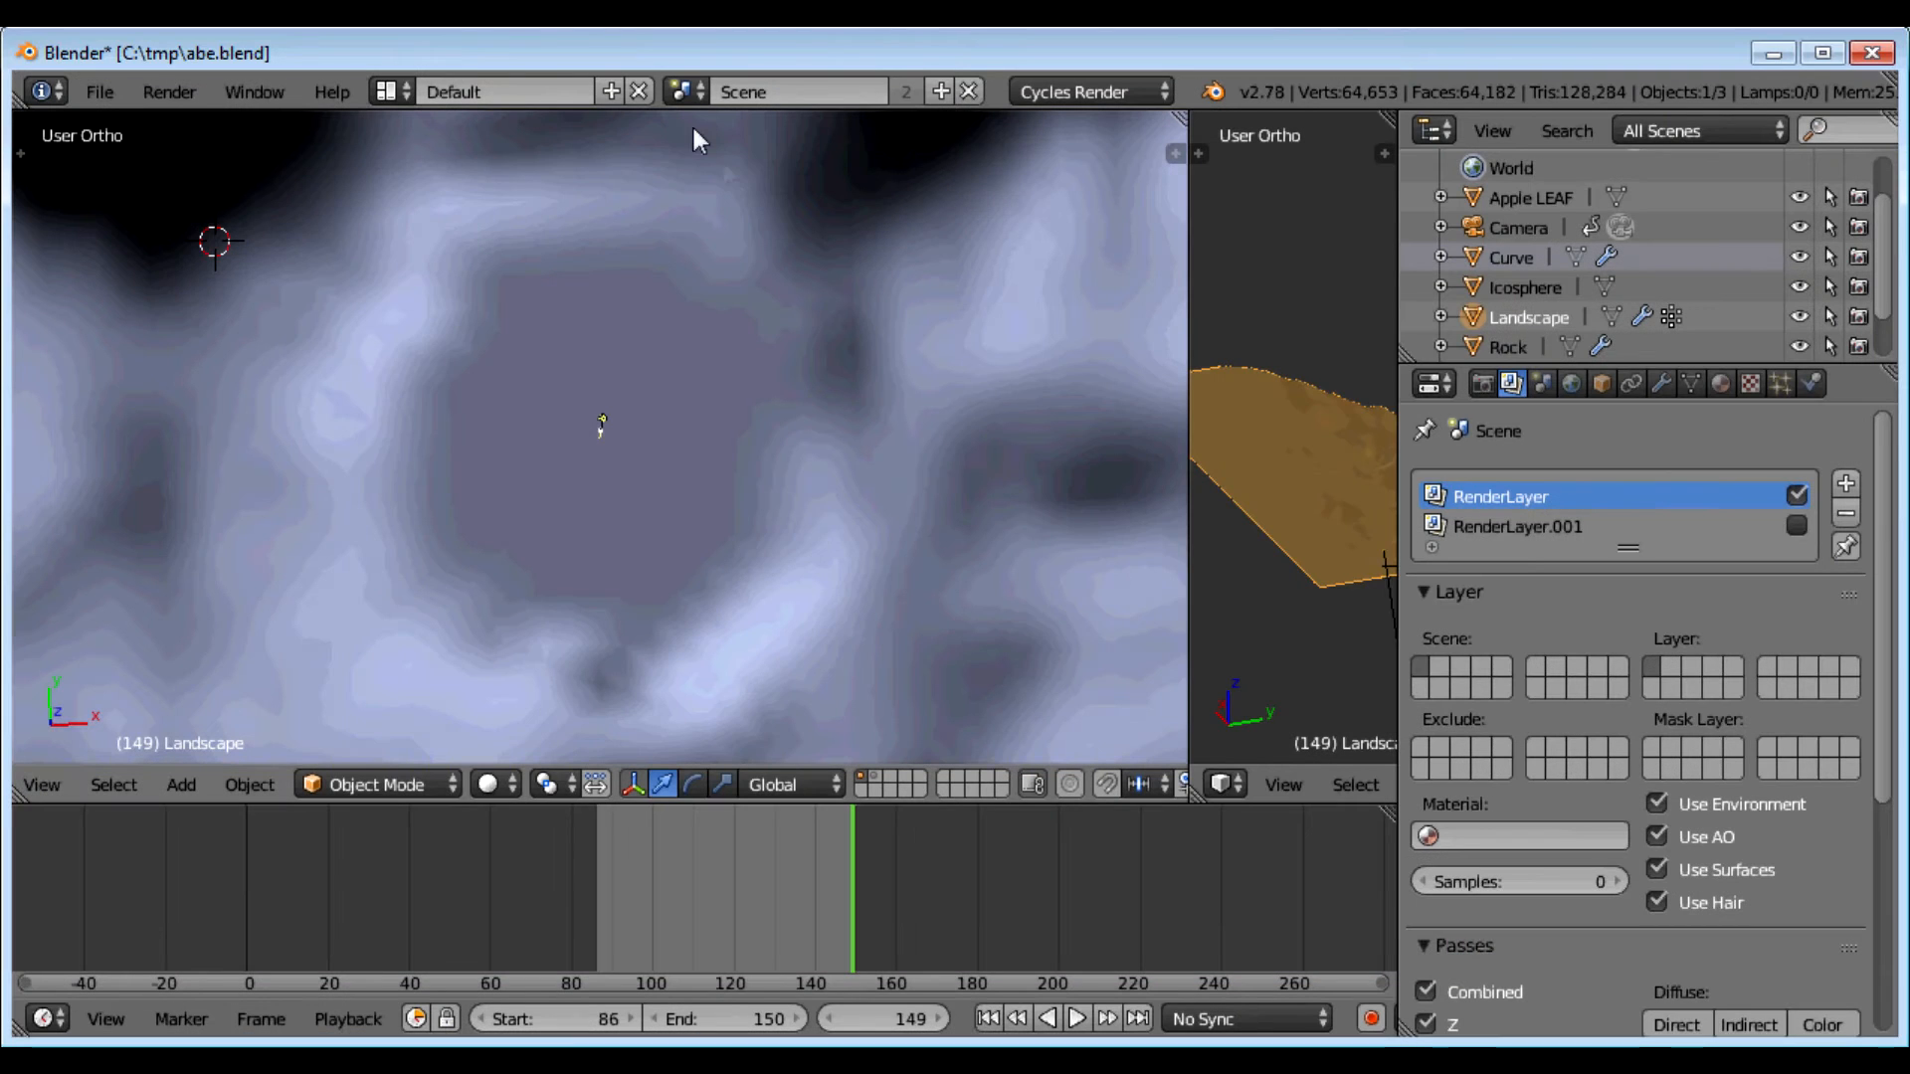
Step: Import trump.svg into abe.blend as the new curve object Curve.001
{"action": "left_click", "coordinate": [107, 88]}
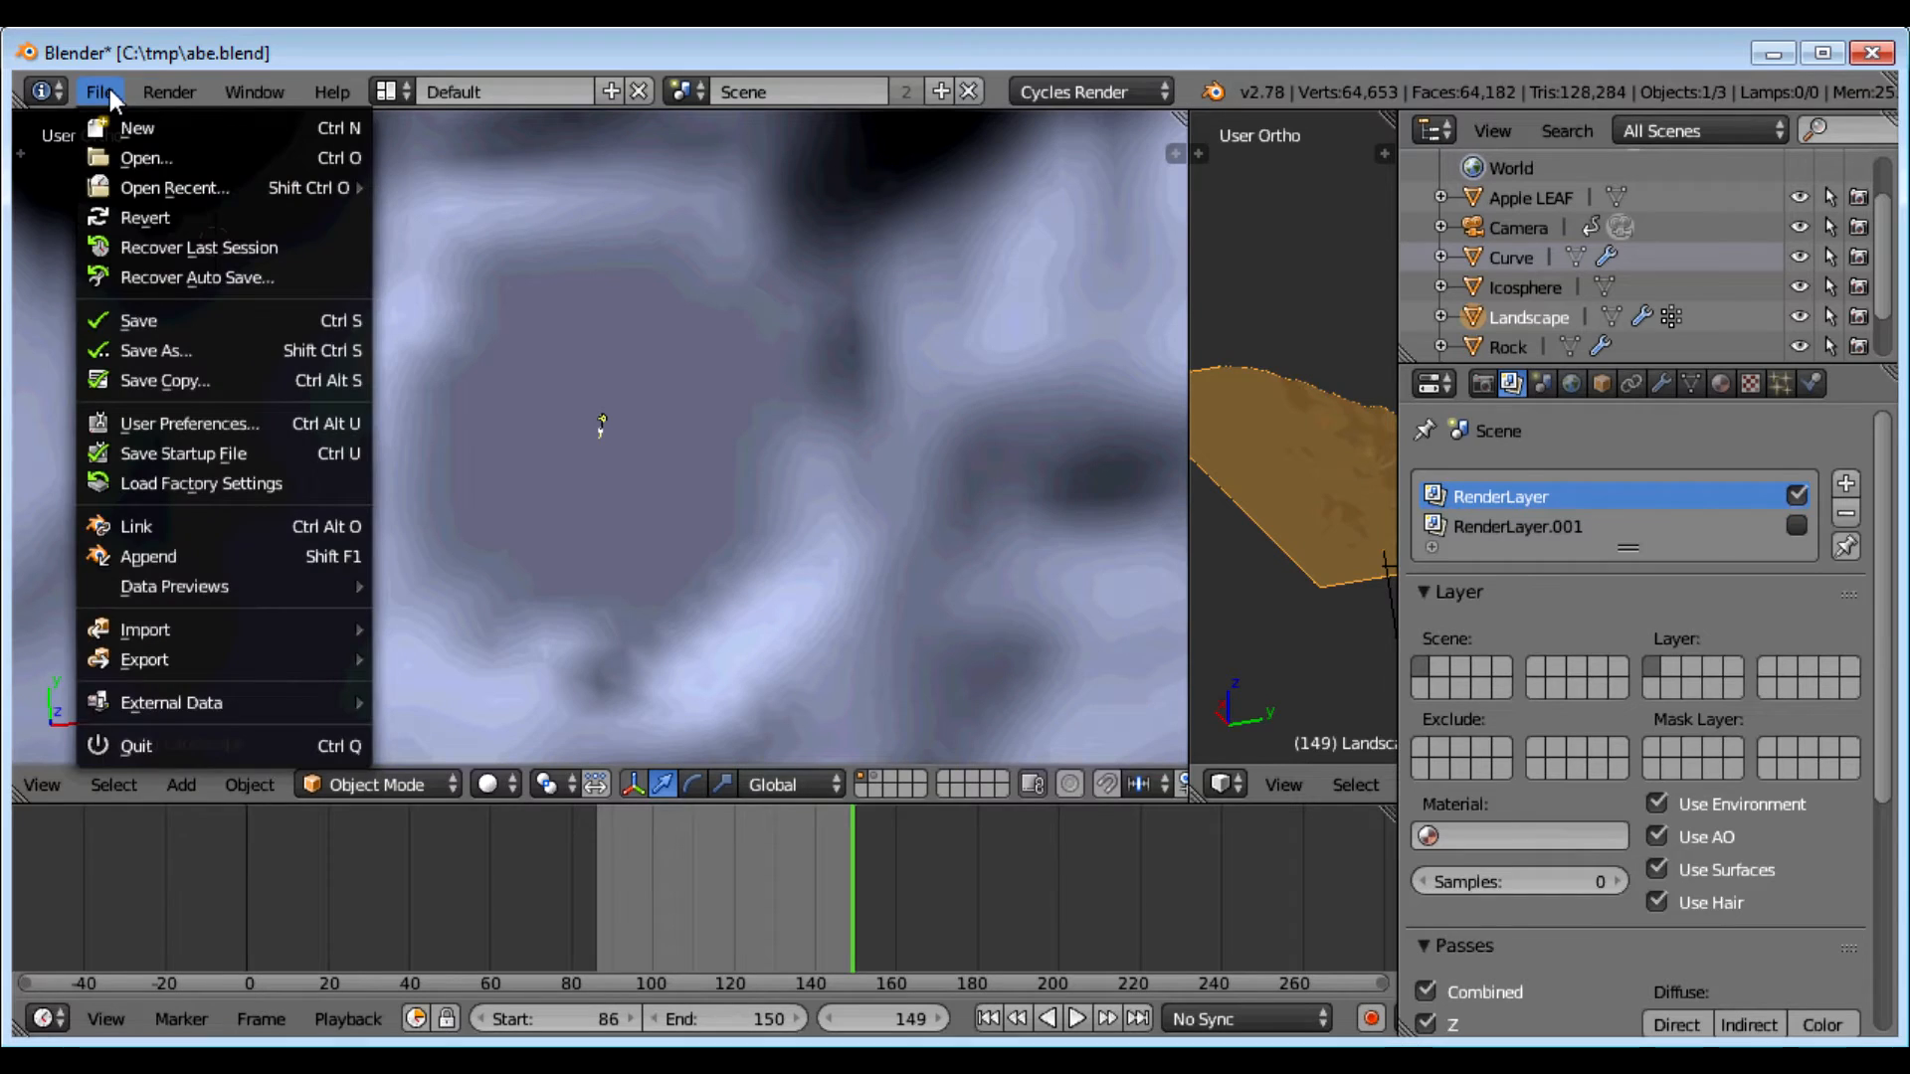
{"action": "left_click", "coordinate": [104, 93]}
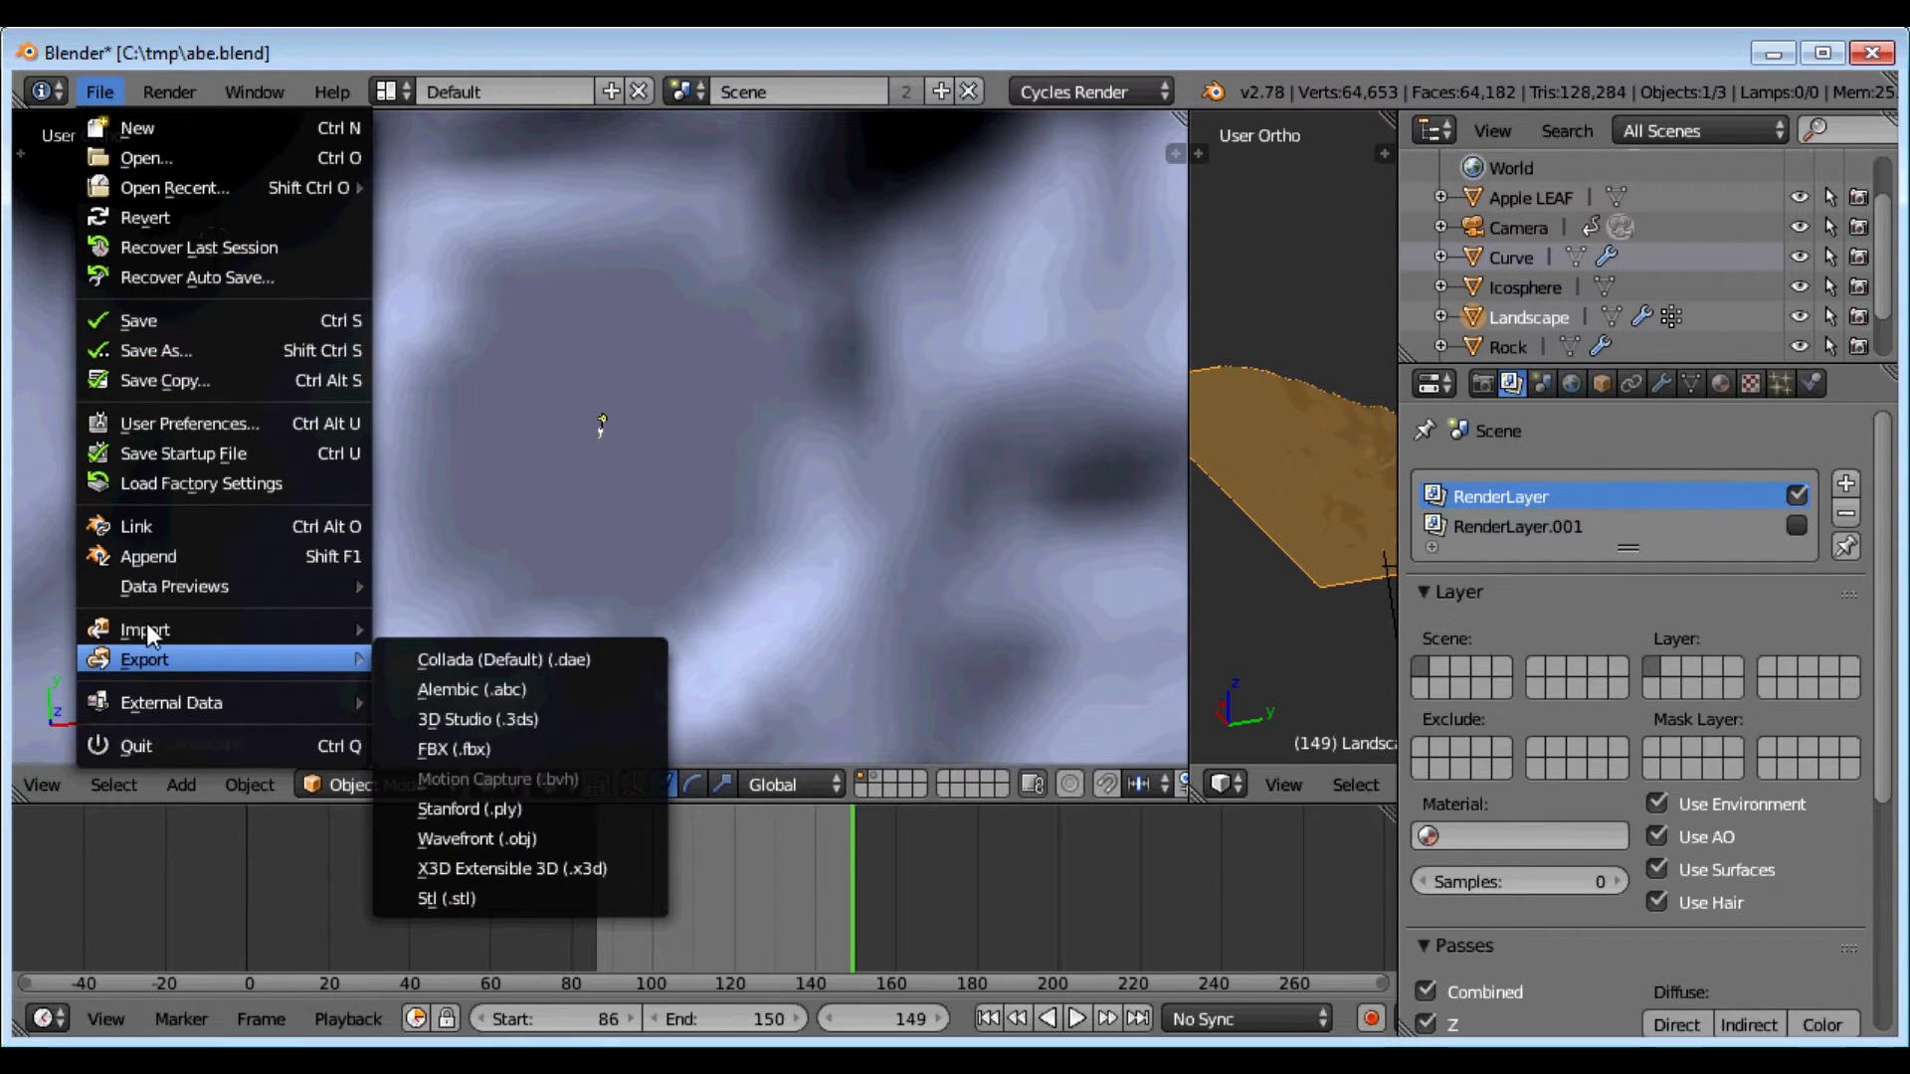
{"action": "mouse_move", "coordinate": [141, 627]}
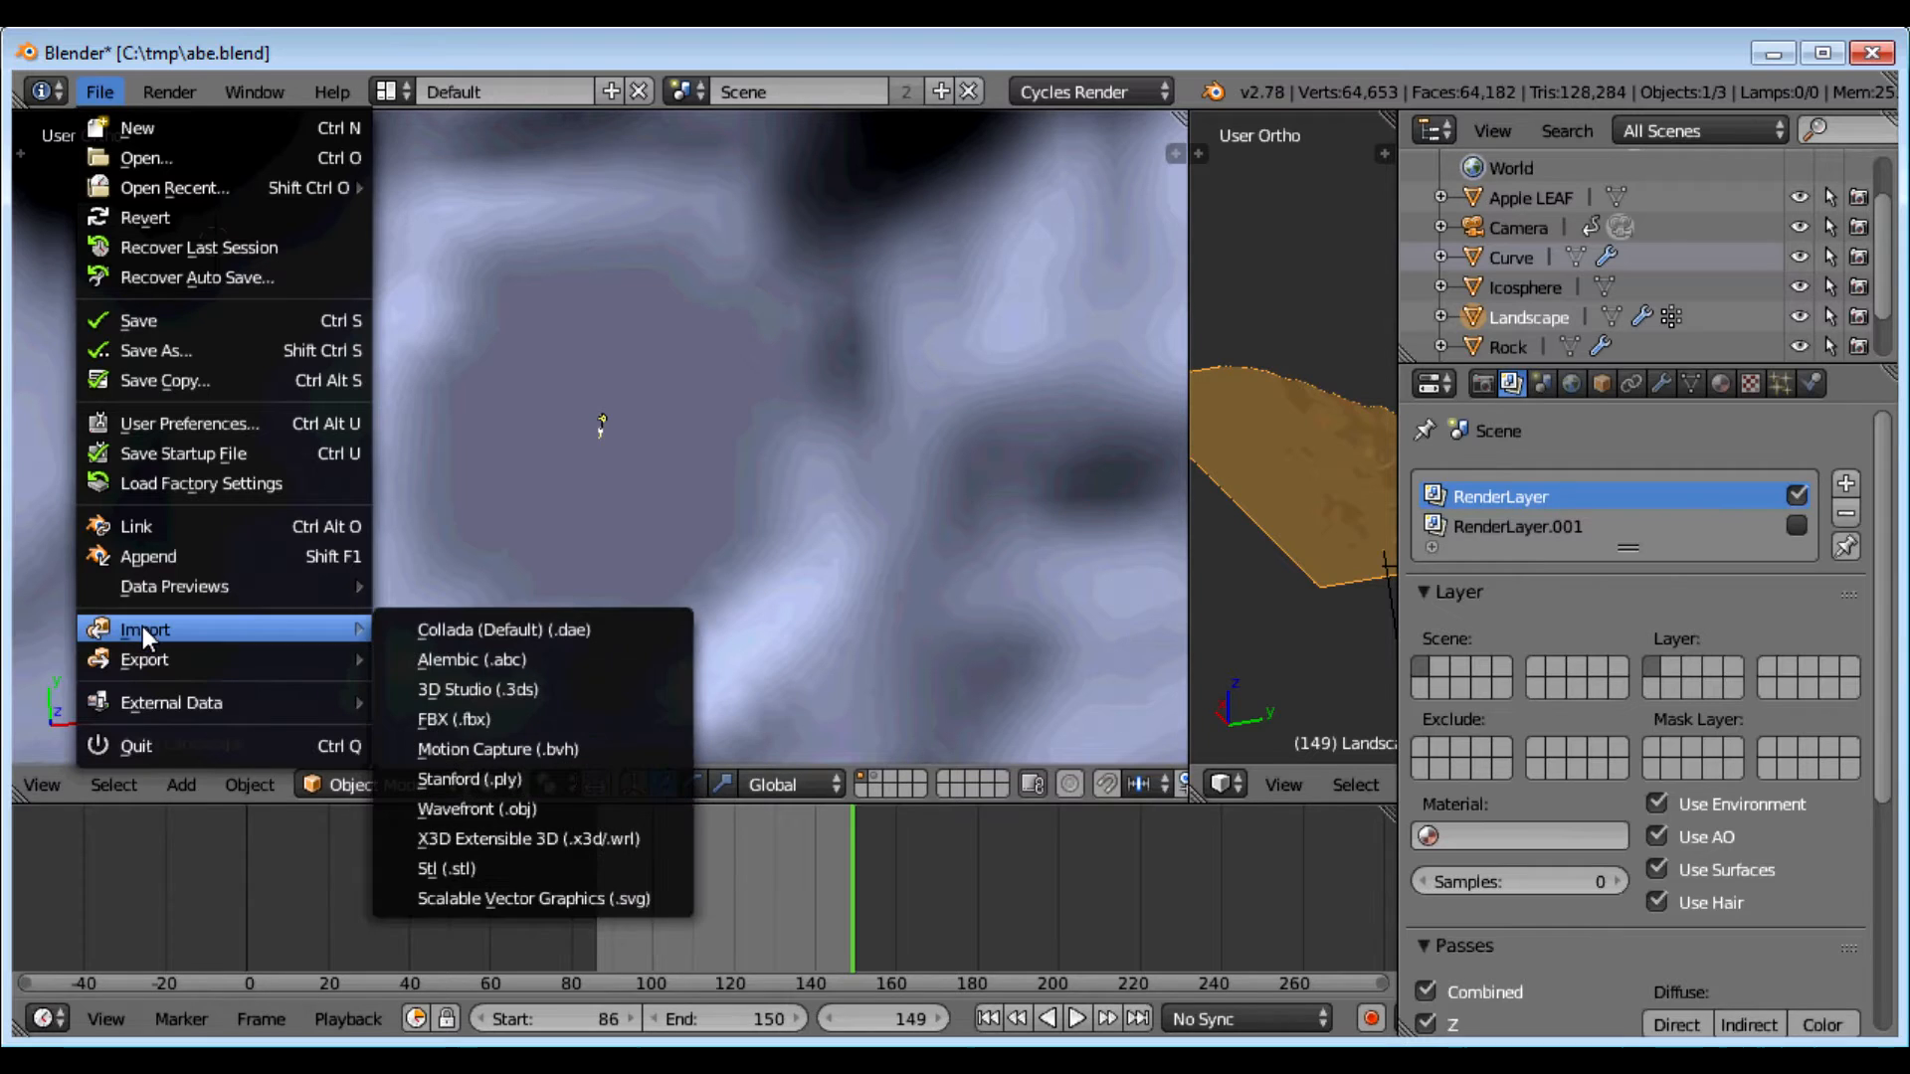
{"action": "left_click", "coordinate": [516, 897]}
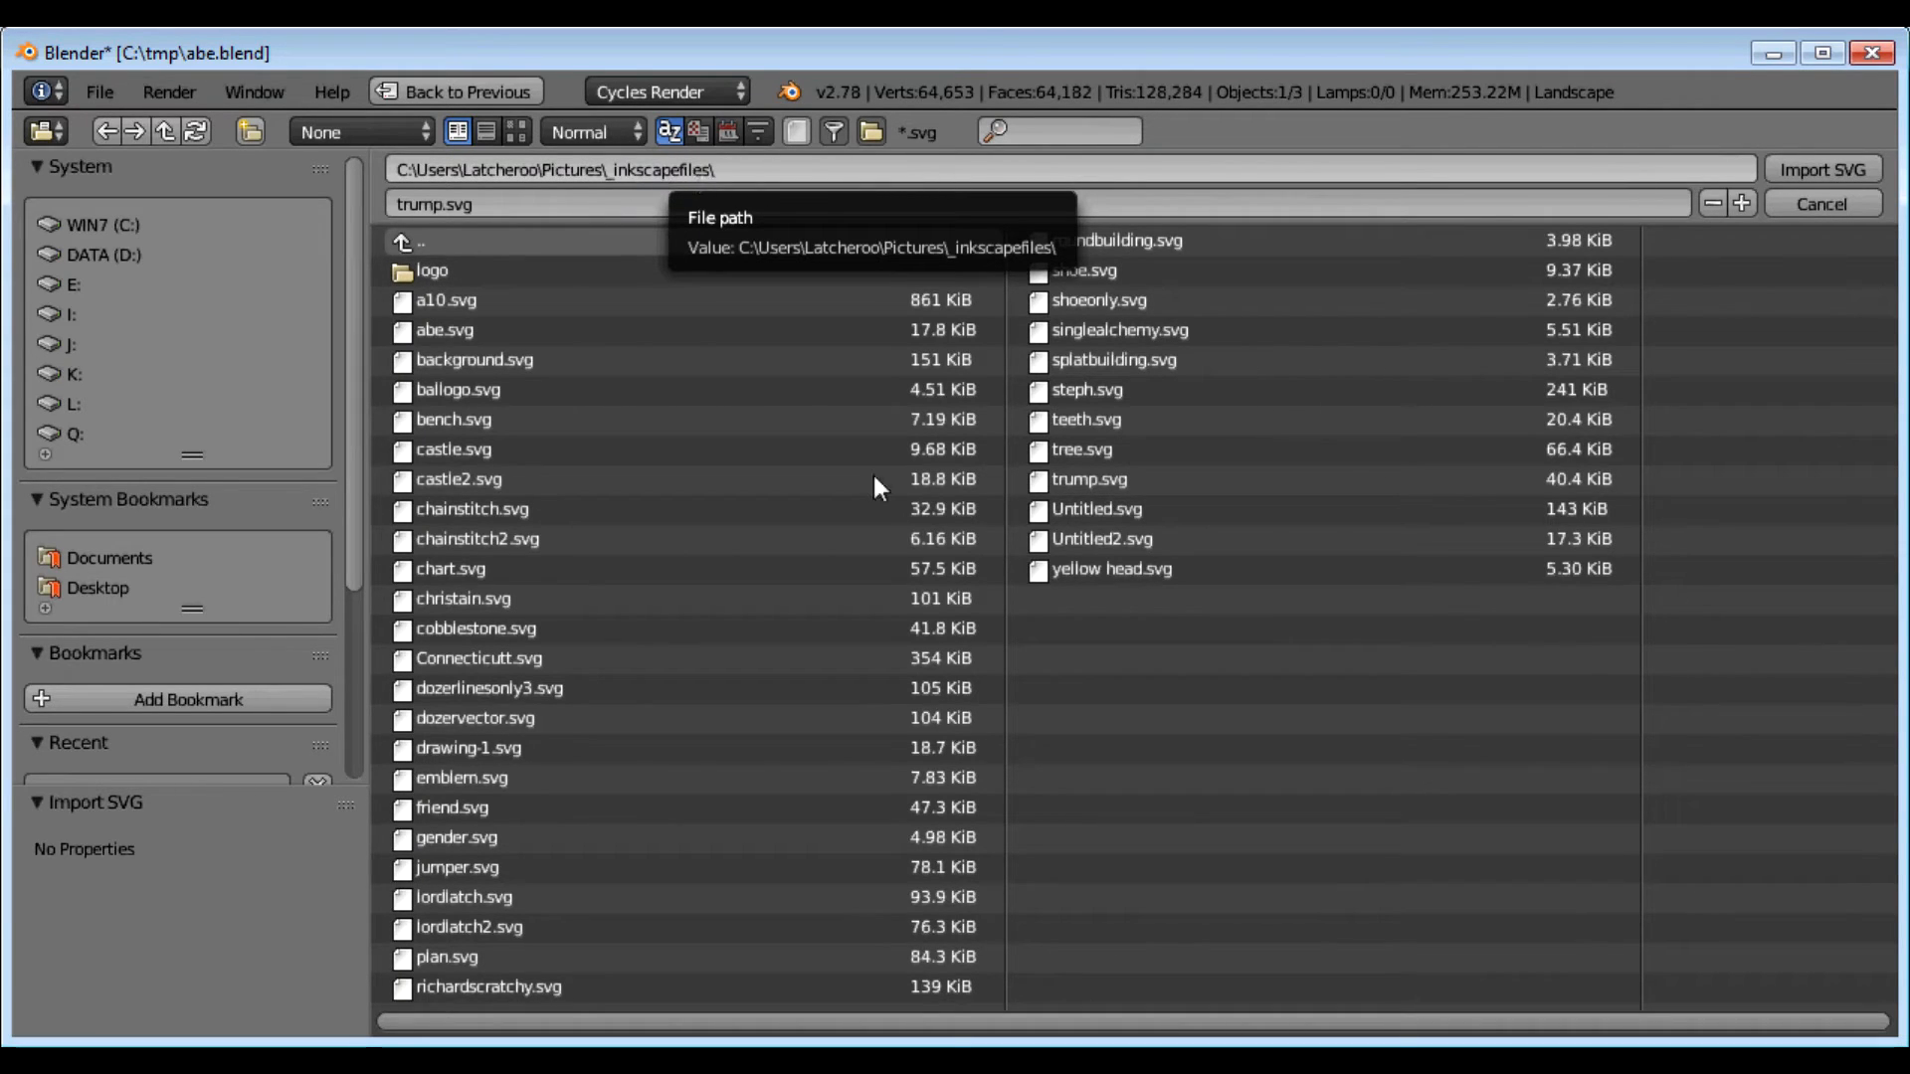
{"action": "left_click", "coordinate": [1096, 480]}
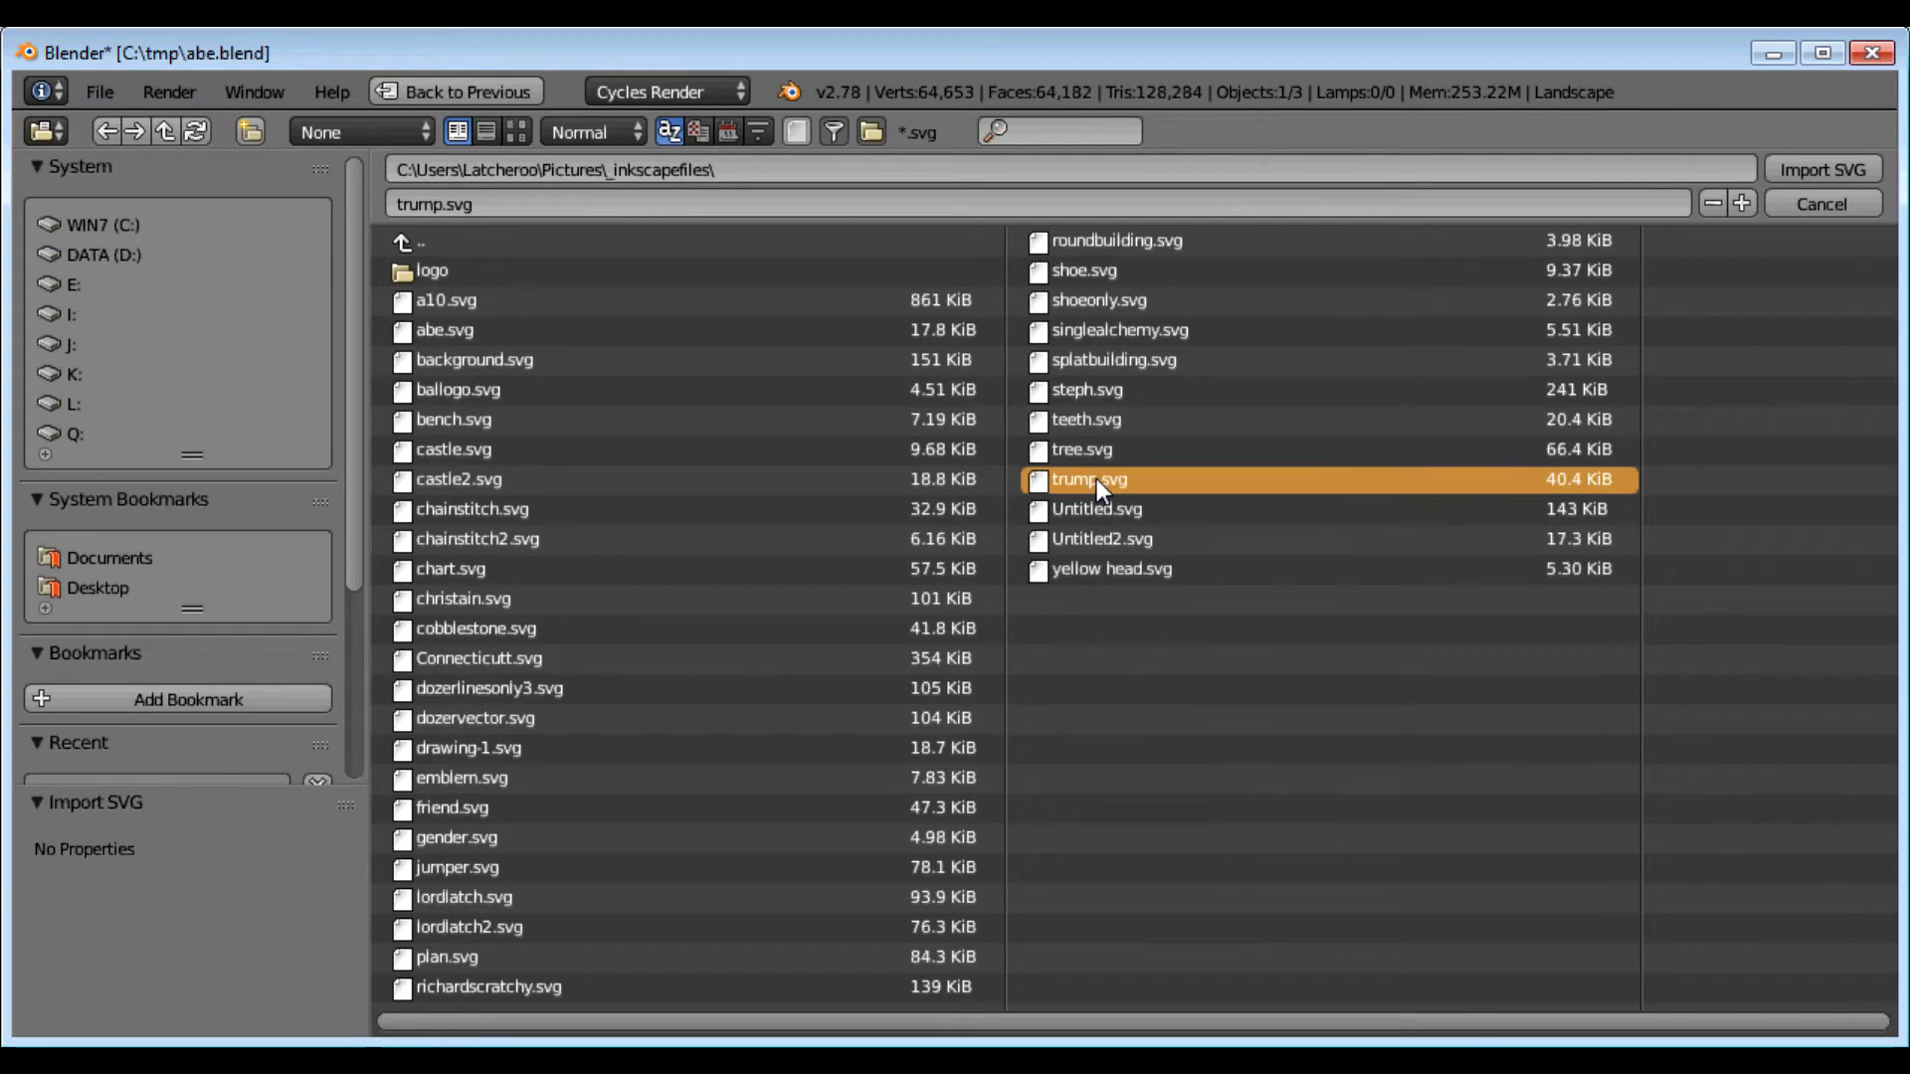
{"action": "double_click", "coordinate": [1097, 479]}
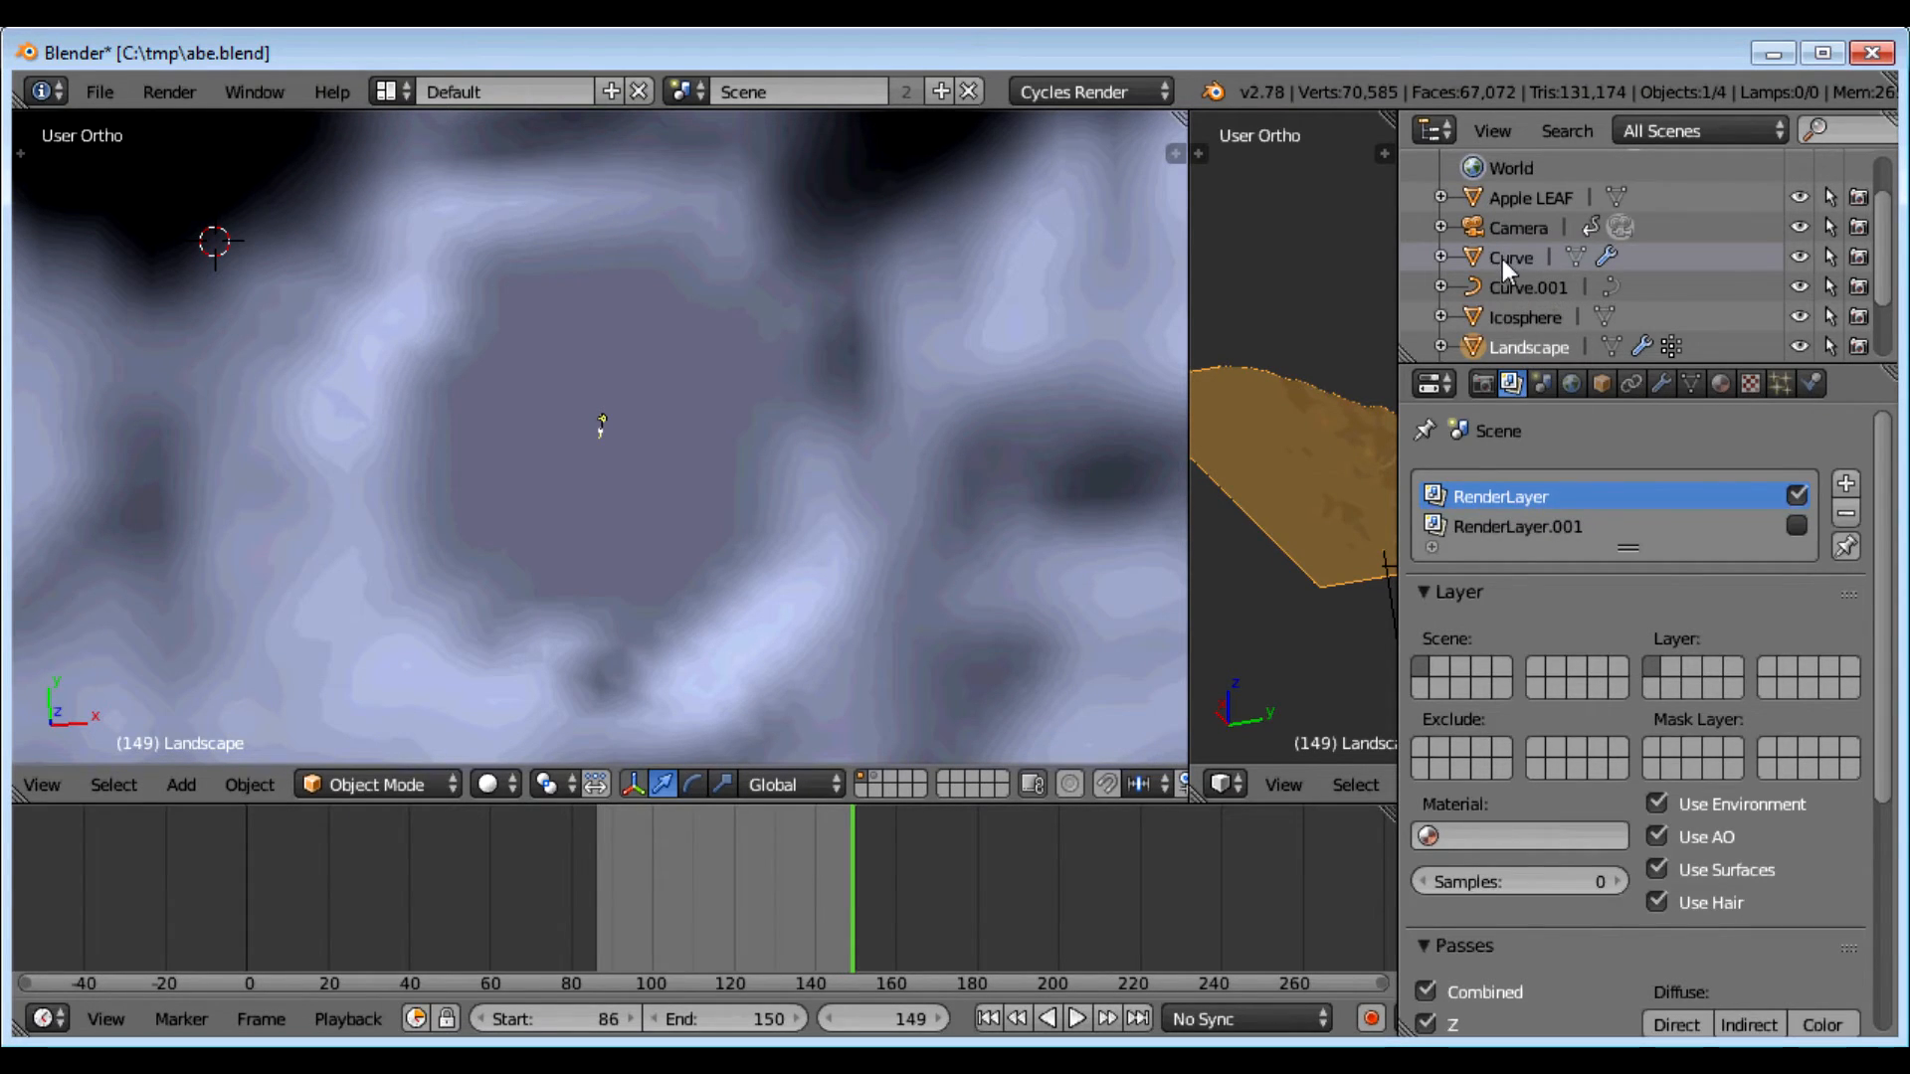
Step: Place the 3D cursor on the landscape and slide Curve.001 along X and Y toward it
{"action": "left_click", "coordinate": [636, 457]}
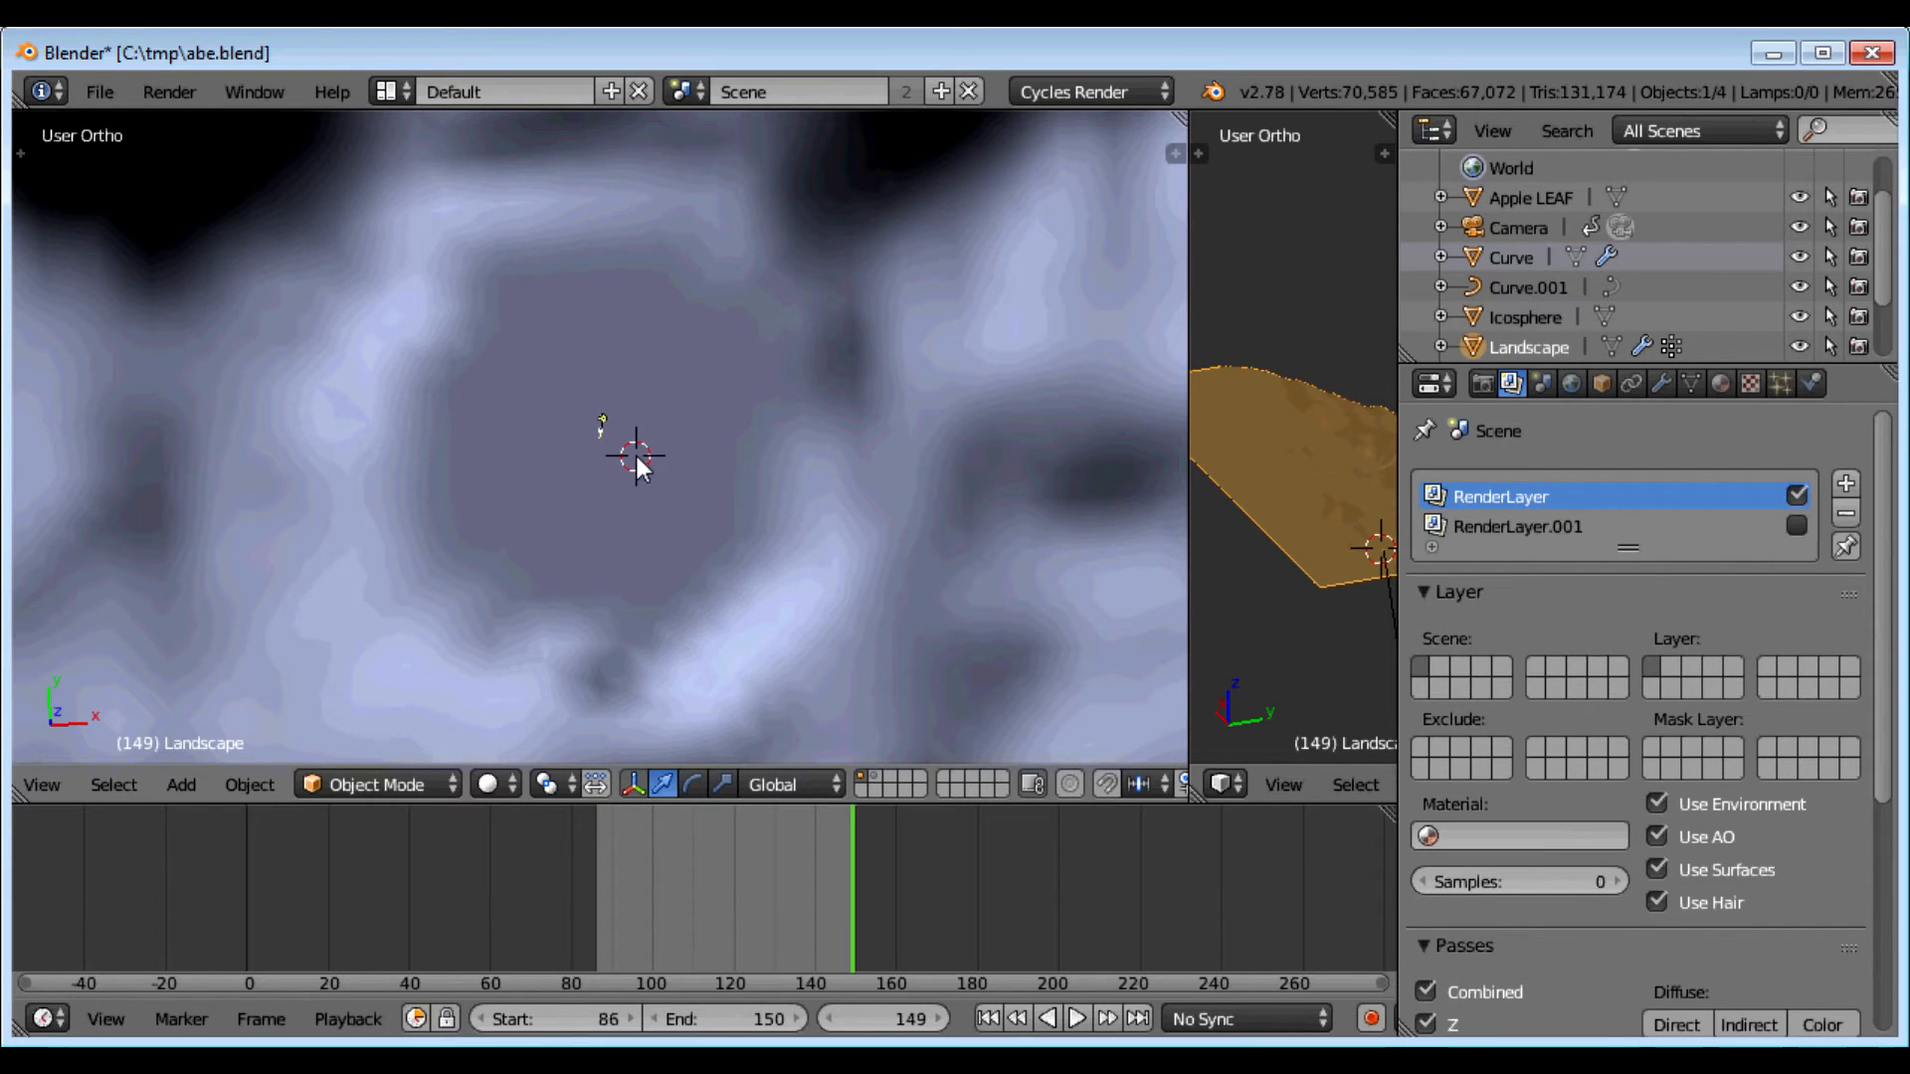
{"action": "scroll", "coordinate": [637, 458], "scroll_direction": "down", "scroll_amount": 6}
{"action": "scroll", "coordinate": [636, 456], "scroll_direction": "up", "scroll_amount": 4}
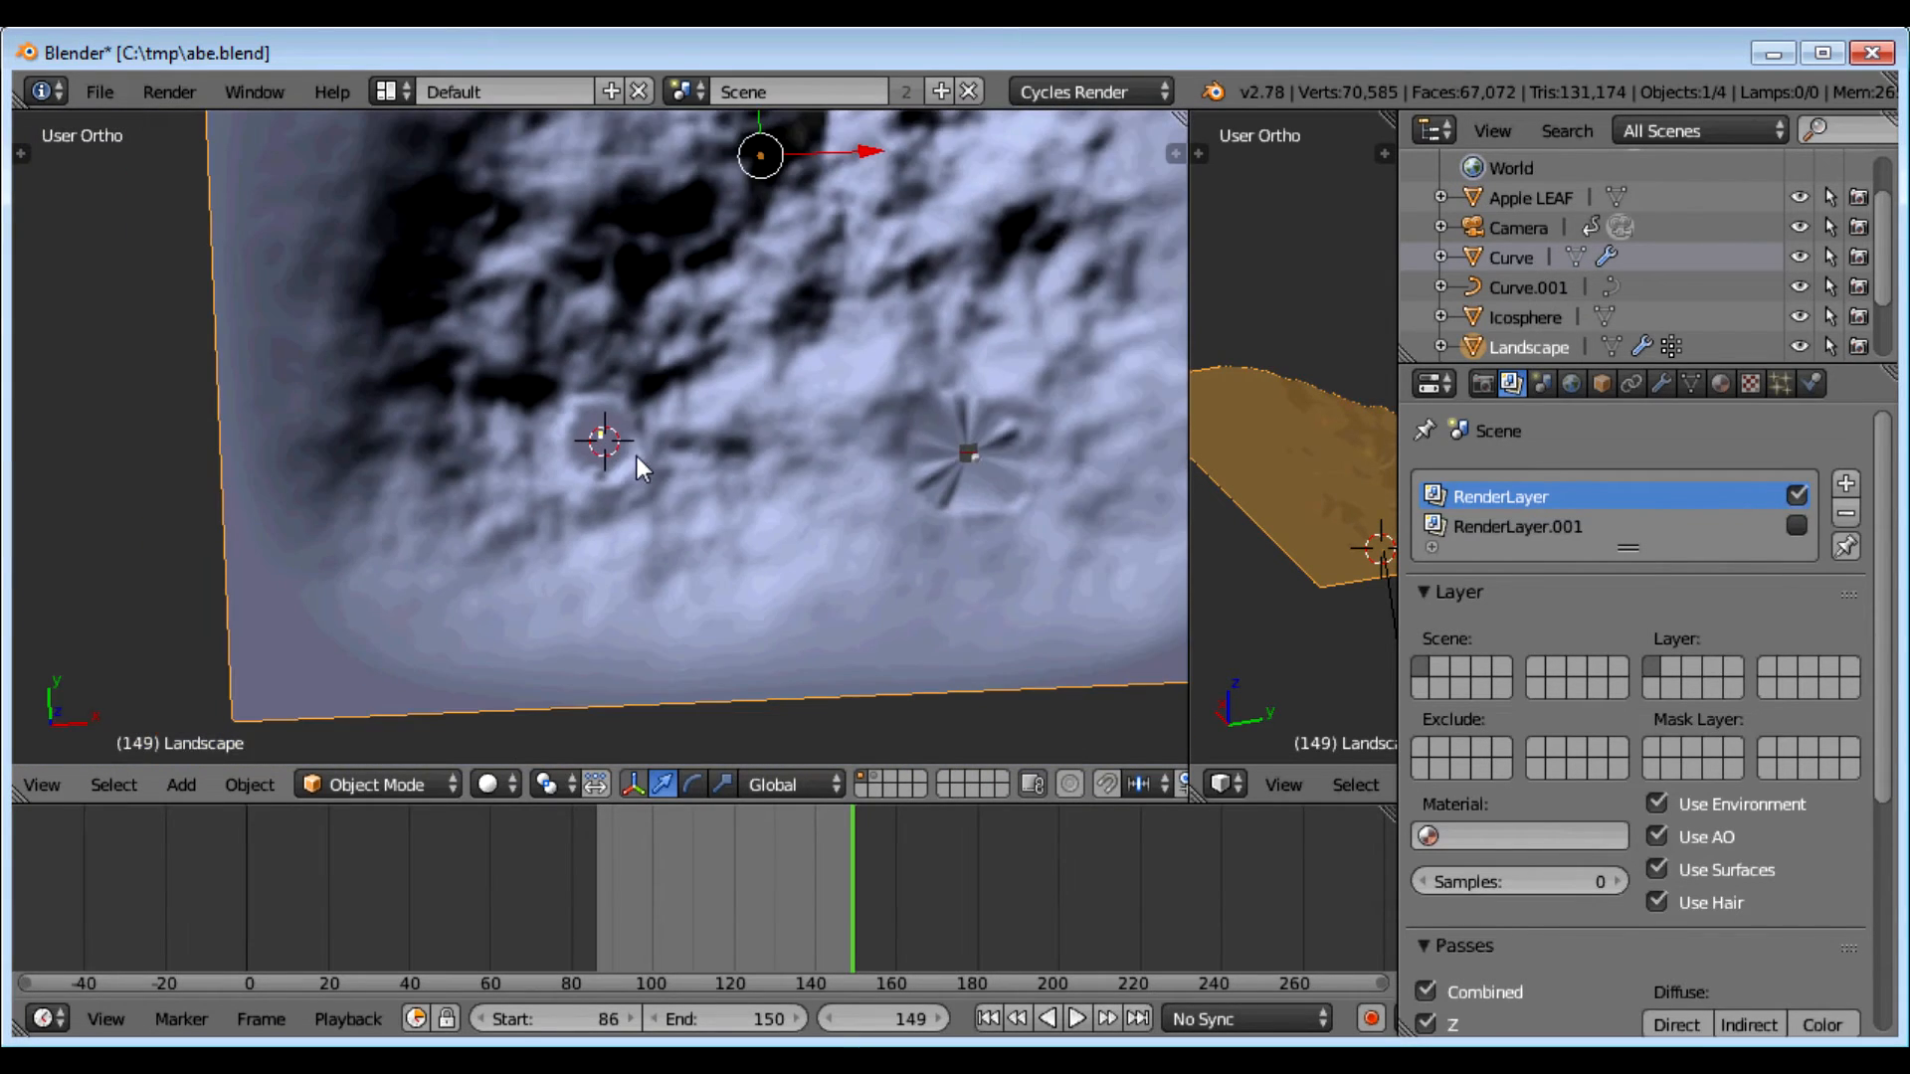
{"action": "left_click", "coordinate": [1528, 287]}
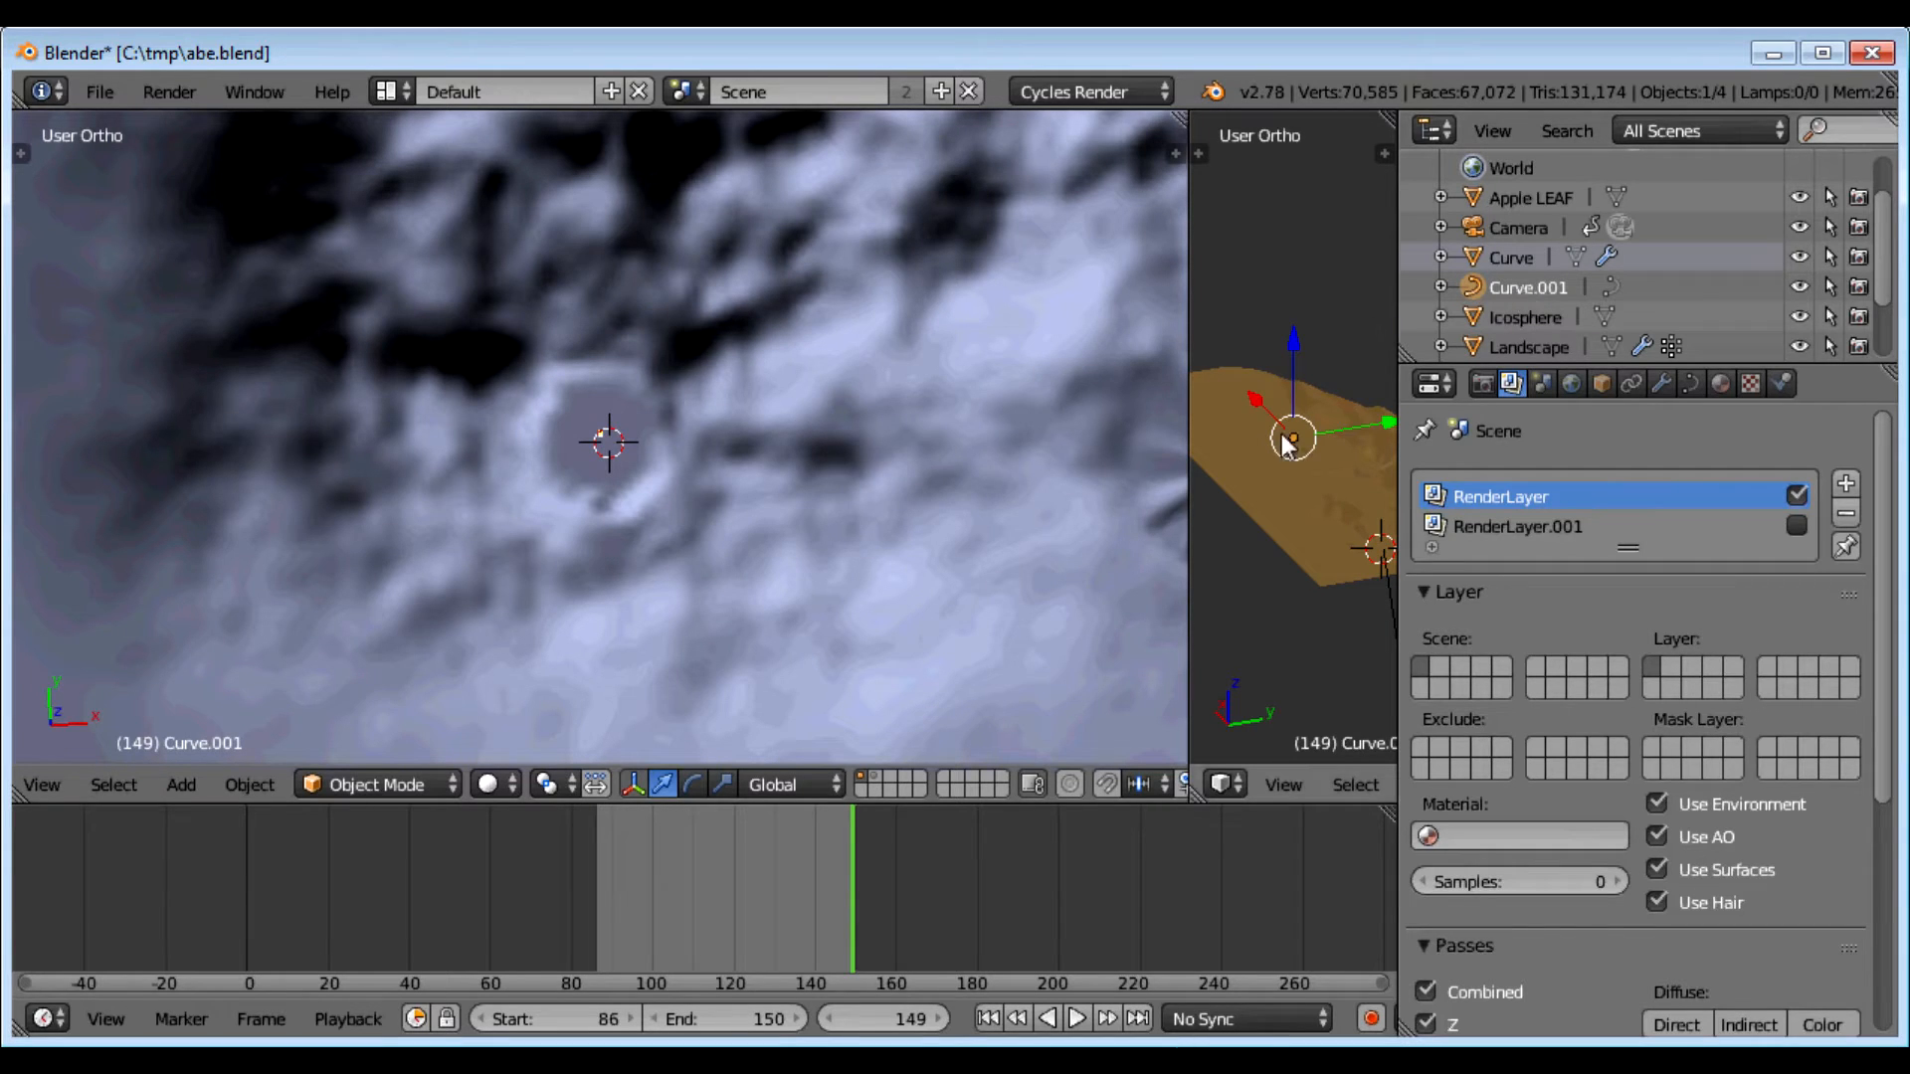
{"action": "scroll", "coordinate": [862, 472], "scroll_direction": "down", "scroll_amount": 3}
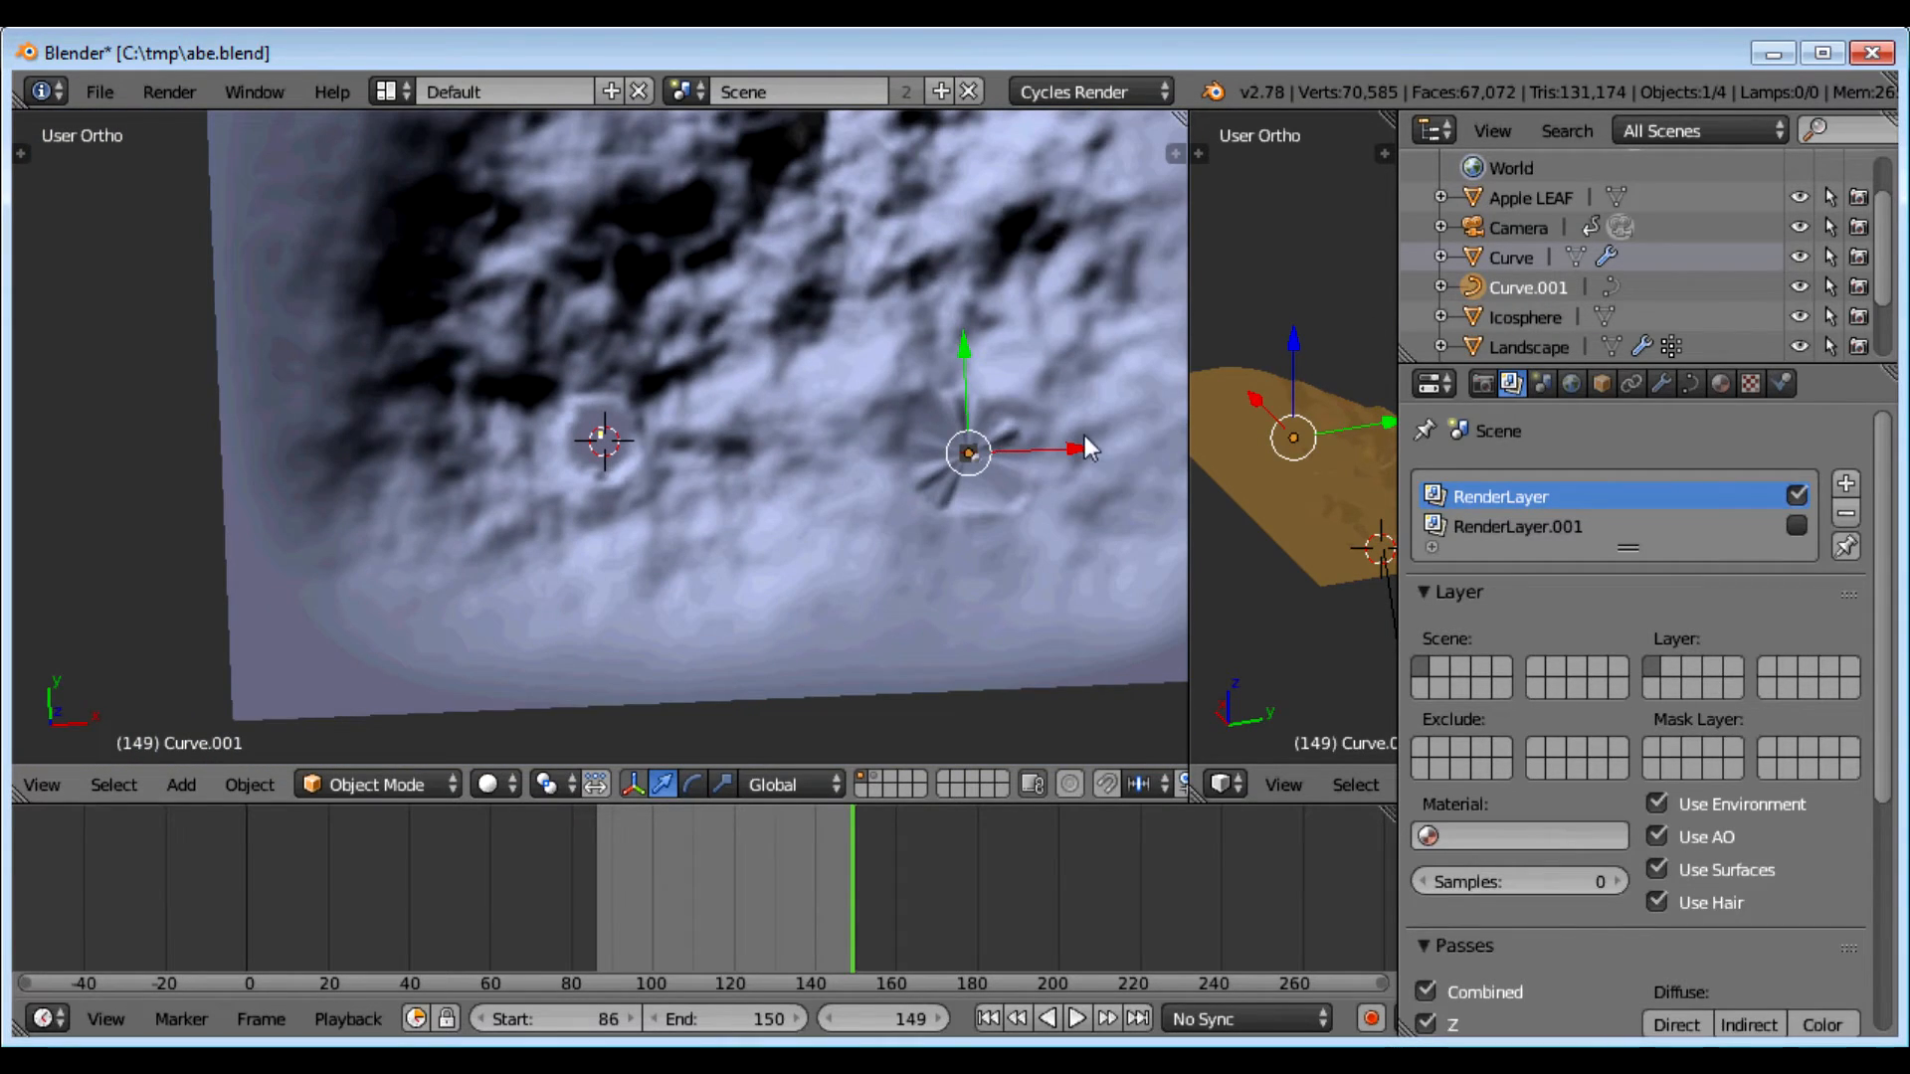
{"action": "left_click_drag", "start_coordinate": [1069, 451], "coordinate": [712, 464]}
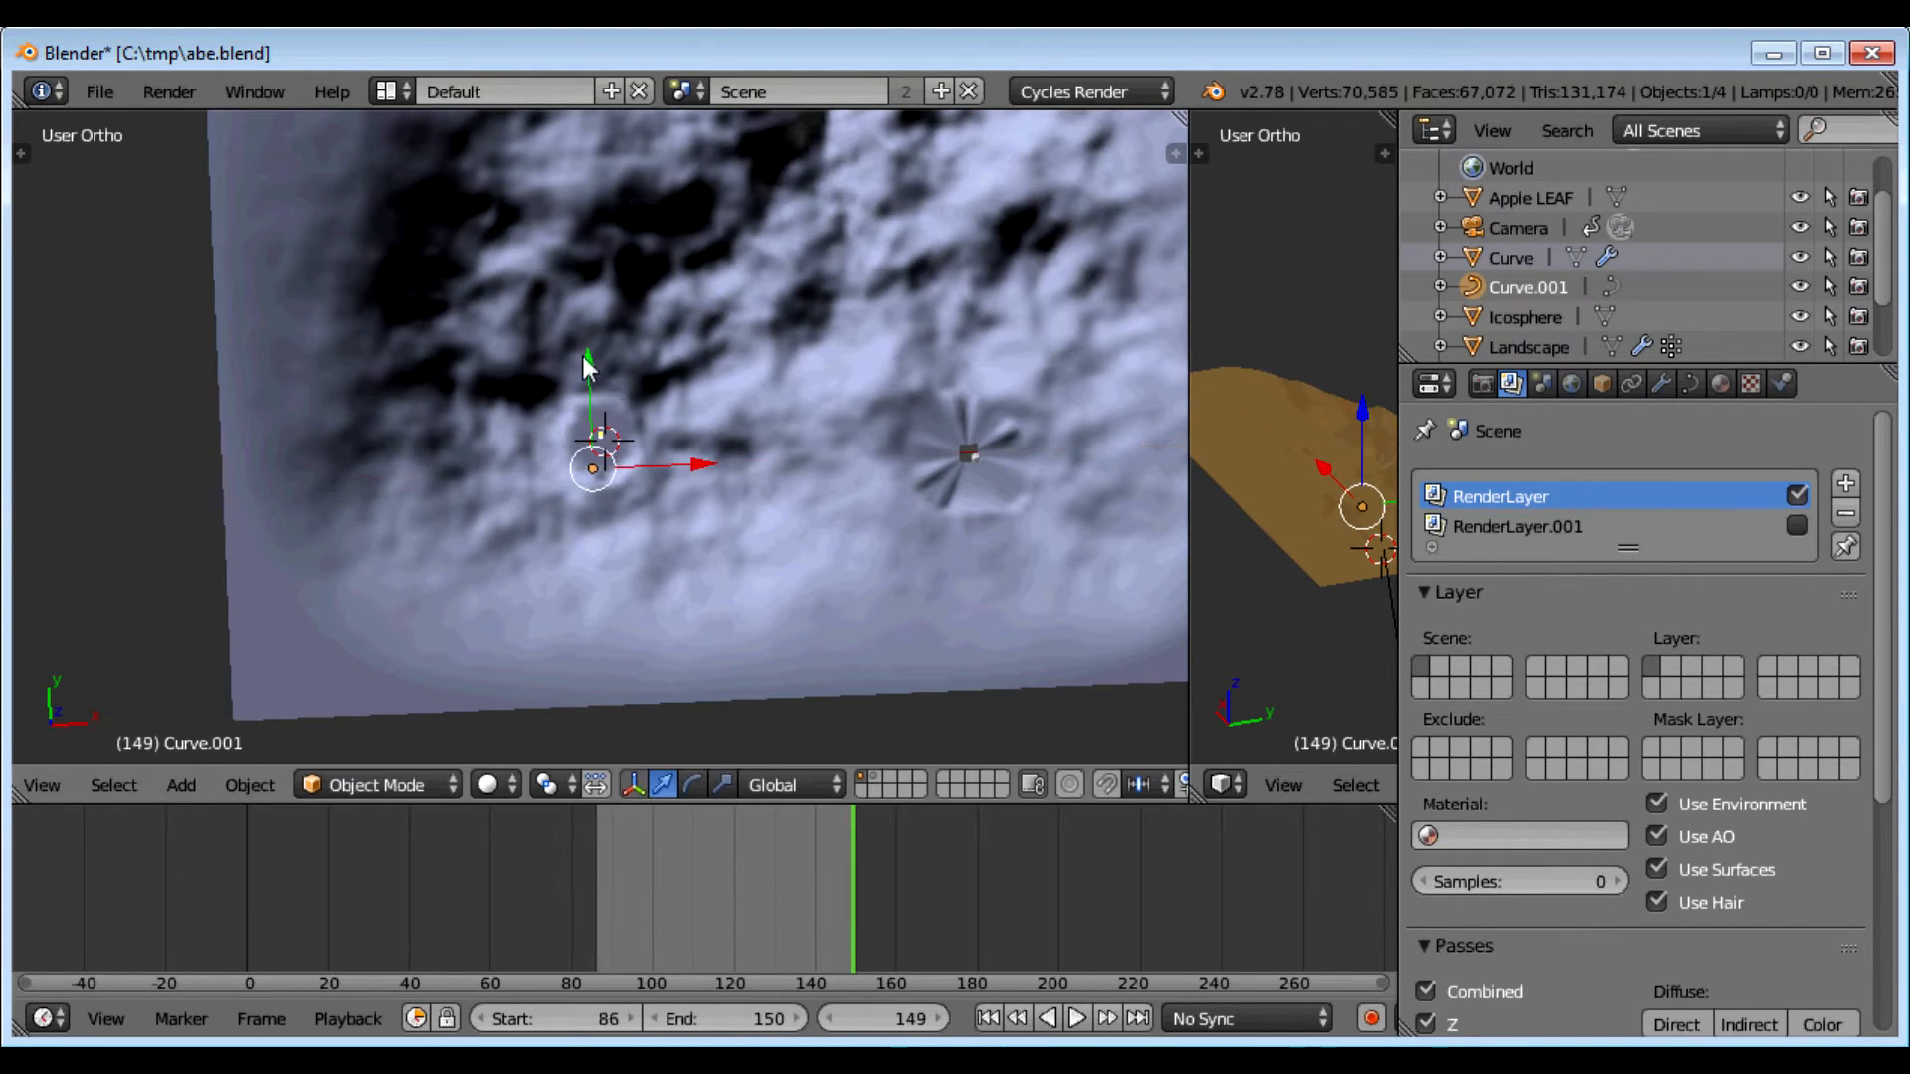
{"action": "left_click_drag", "start_coordinate": [581, 362], "coordinate": [587, 340]}
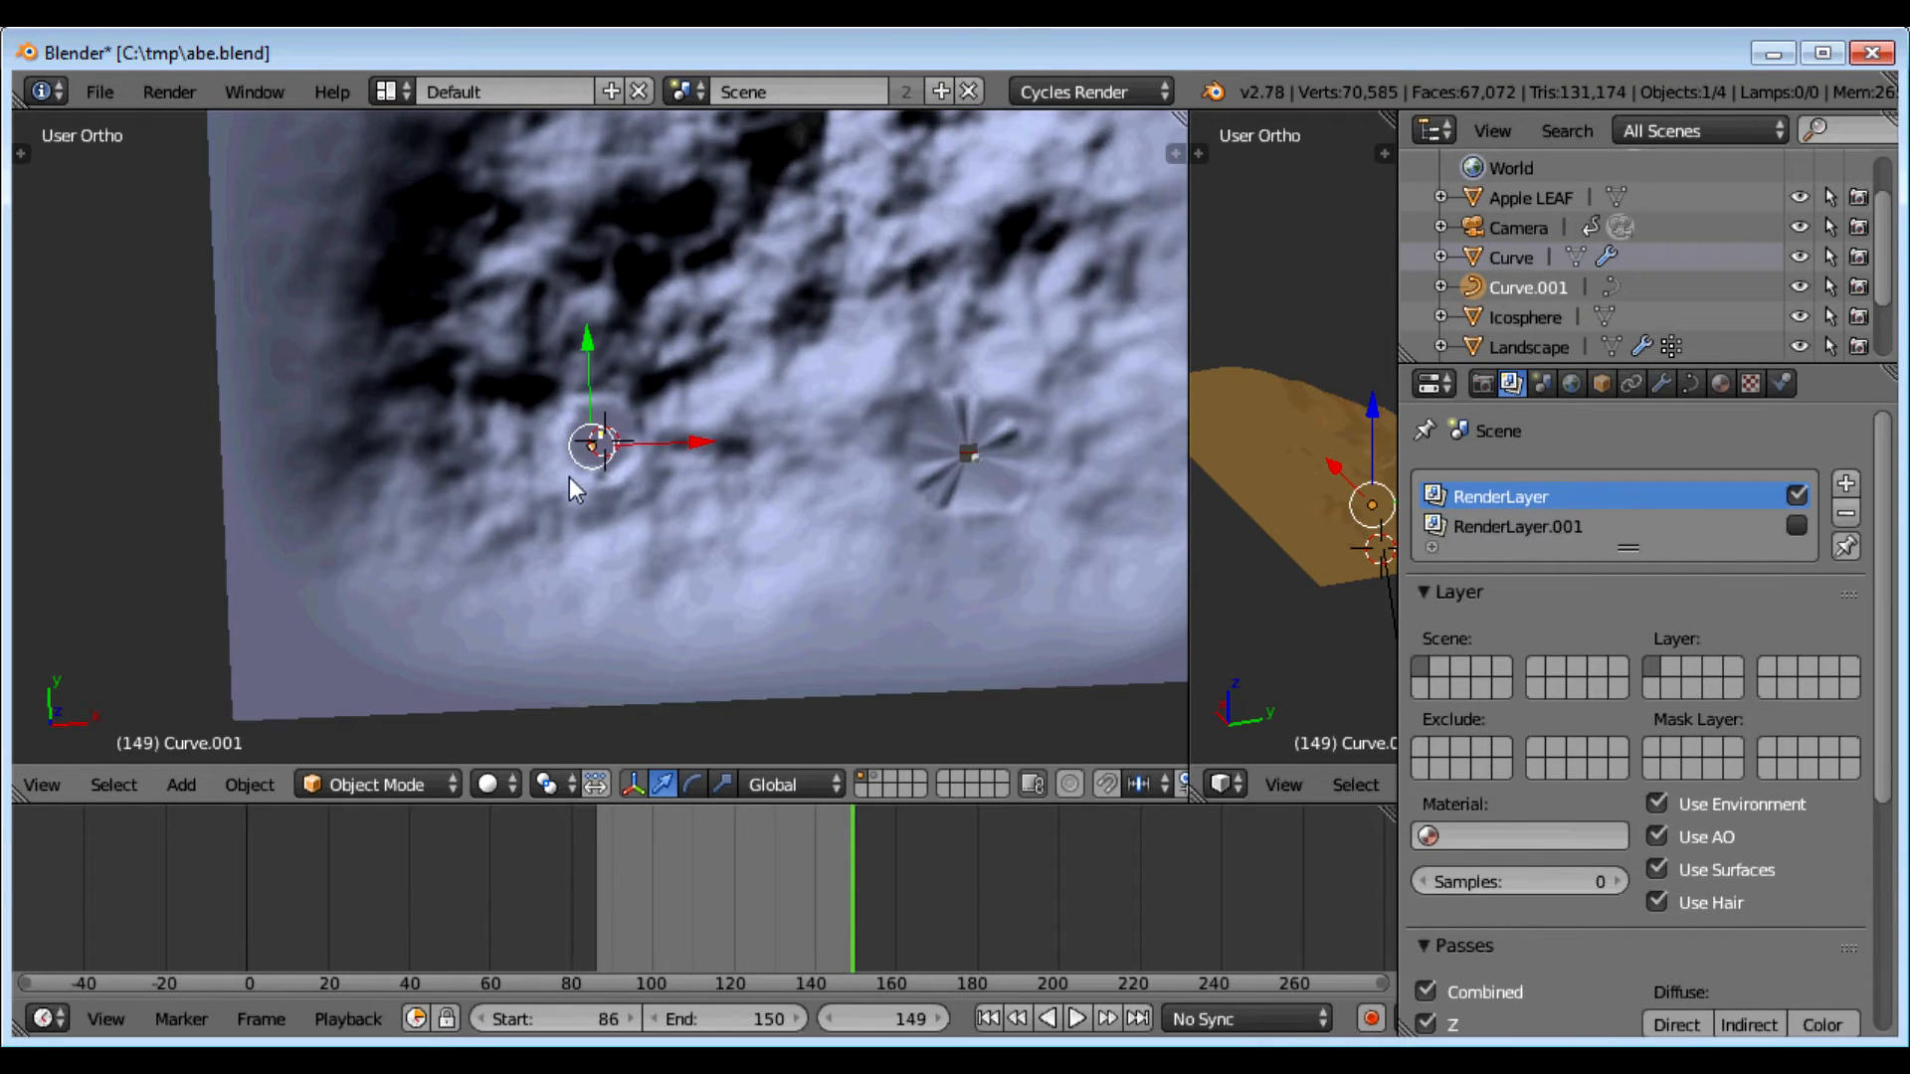
{"action": "scroll", "coordinate": [569, 476], "scroll_direction": "up", "scroll_amount": 5}
{"action": "key", "text": "KP_7"}
Step: Shift Curve.001 further along Y and lower it along Z onto the landscape
{"action": "left_click_drag", "start_coordinate": [535, 533], "coordinate": [573, 338]}
{"action": "middle_click_drag", "start_coordinate": [629, 497], "coordinate": [534, 486]}
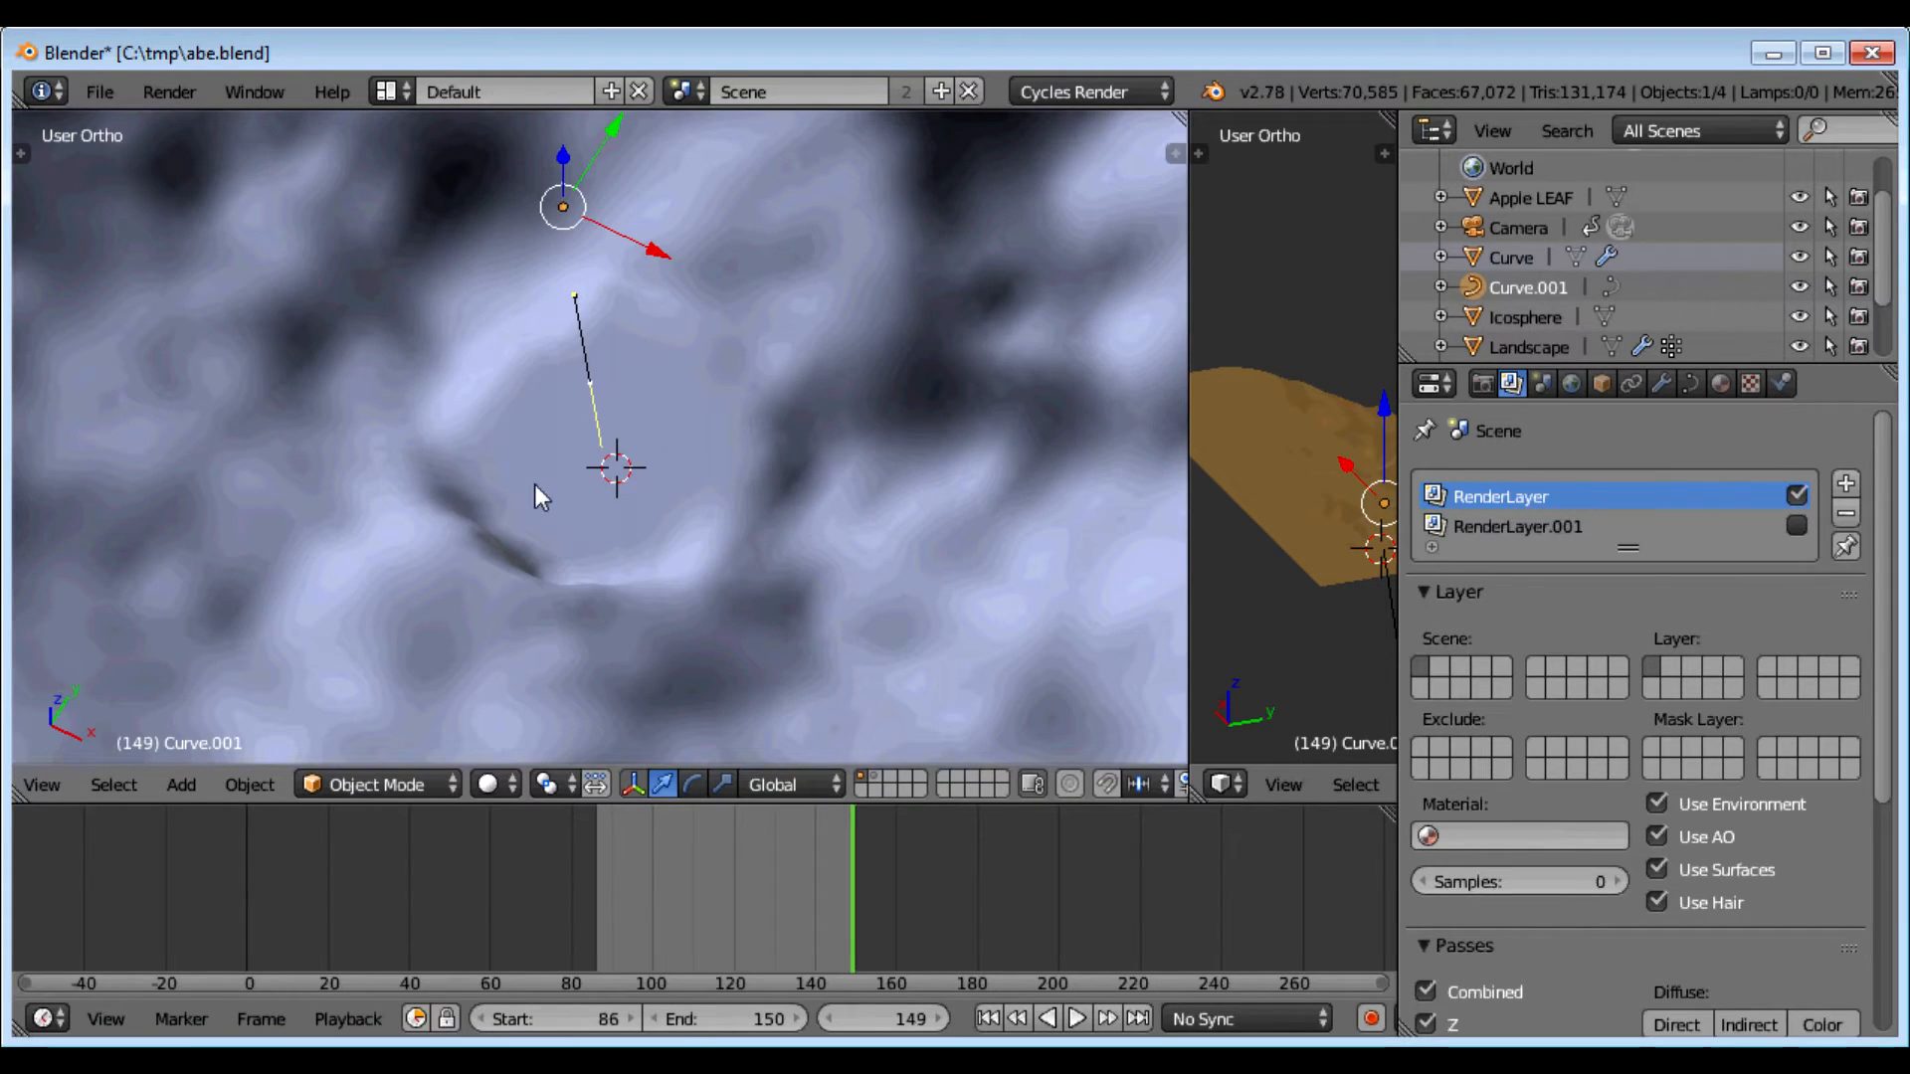
{"action": "left_click_drag", "start_coordinate": [565, 161], "coordinate": [582, 384]}
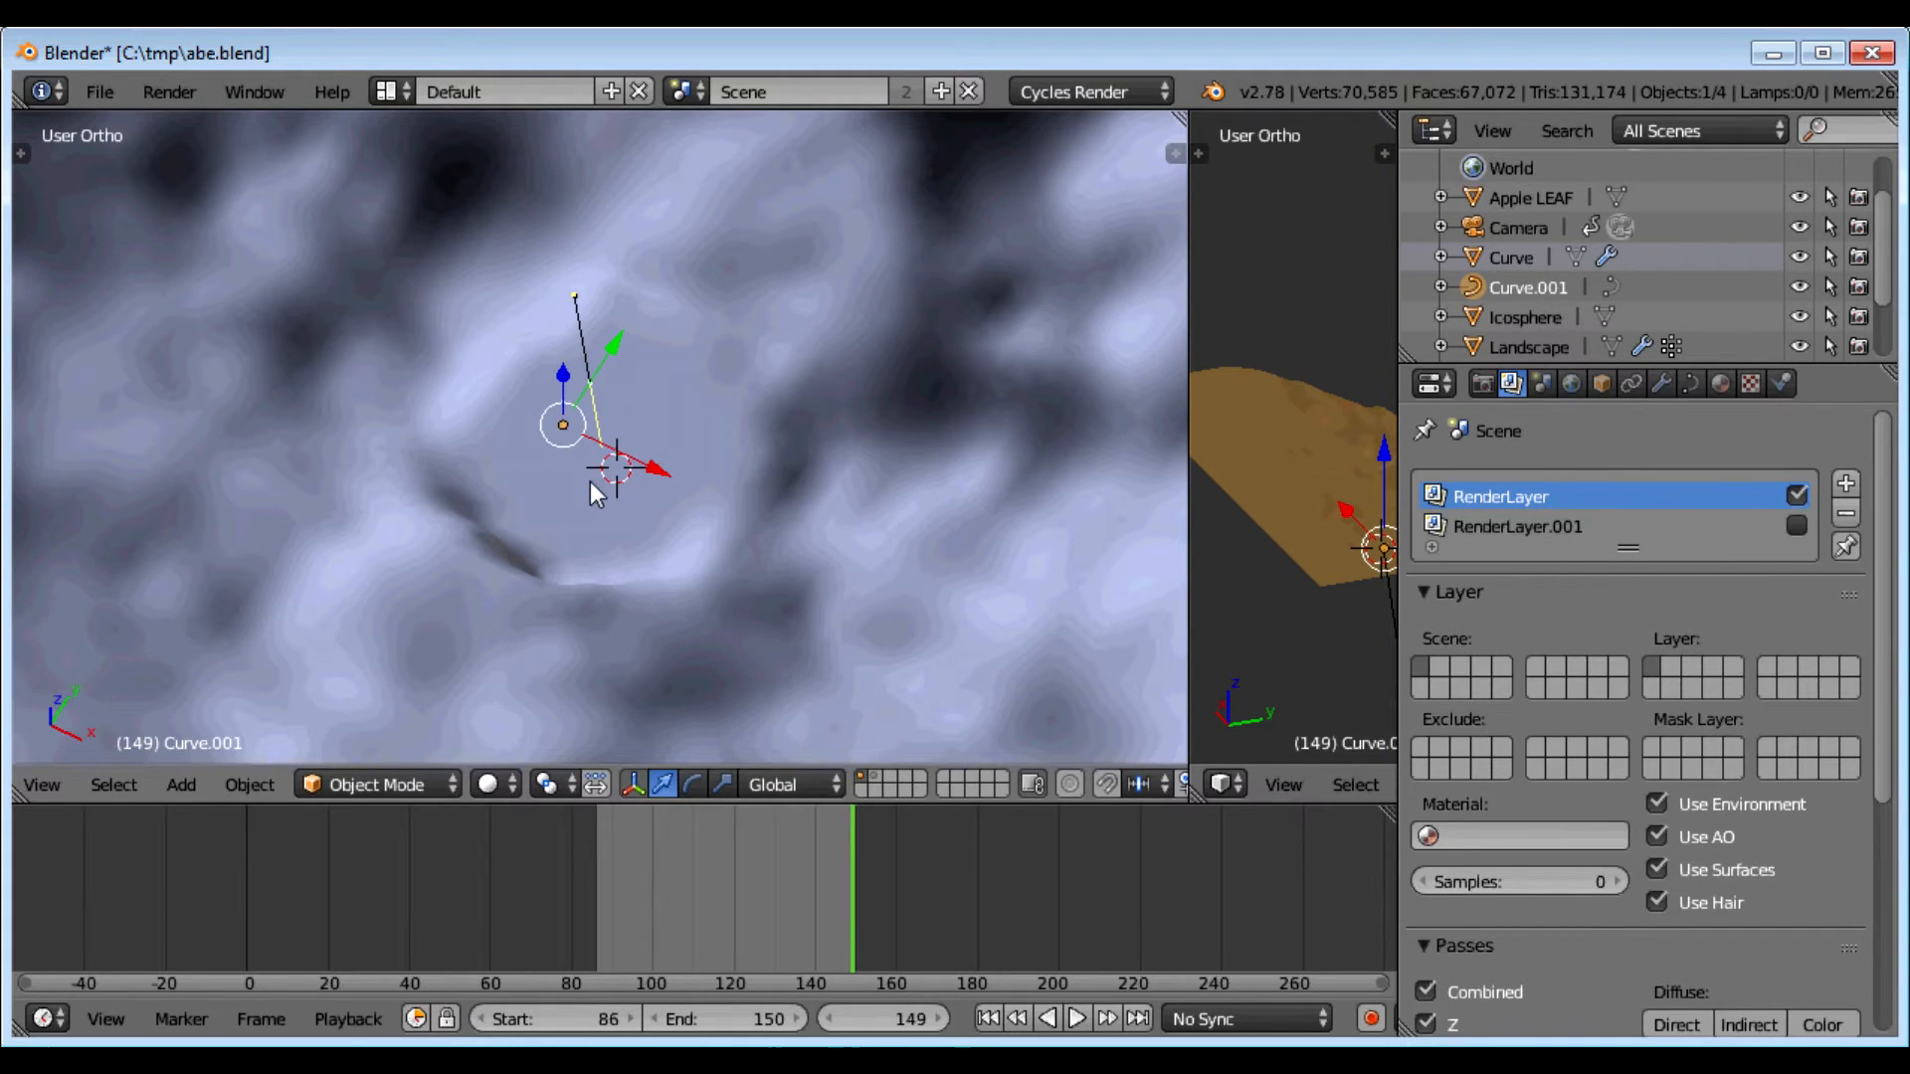
{"action": "key", "text": "KP_7"}
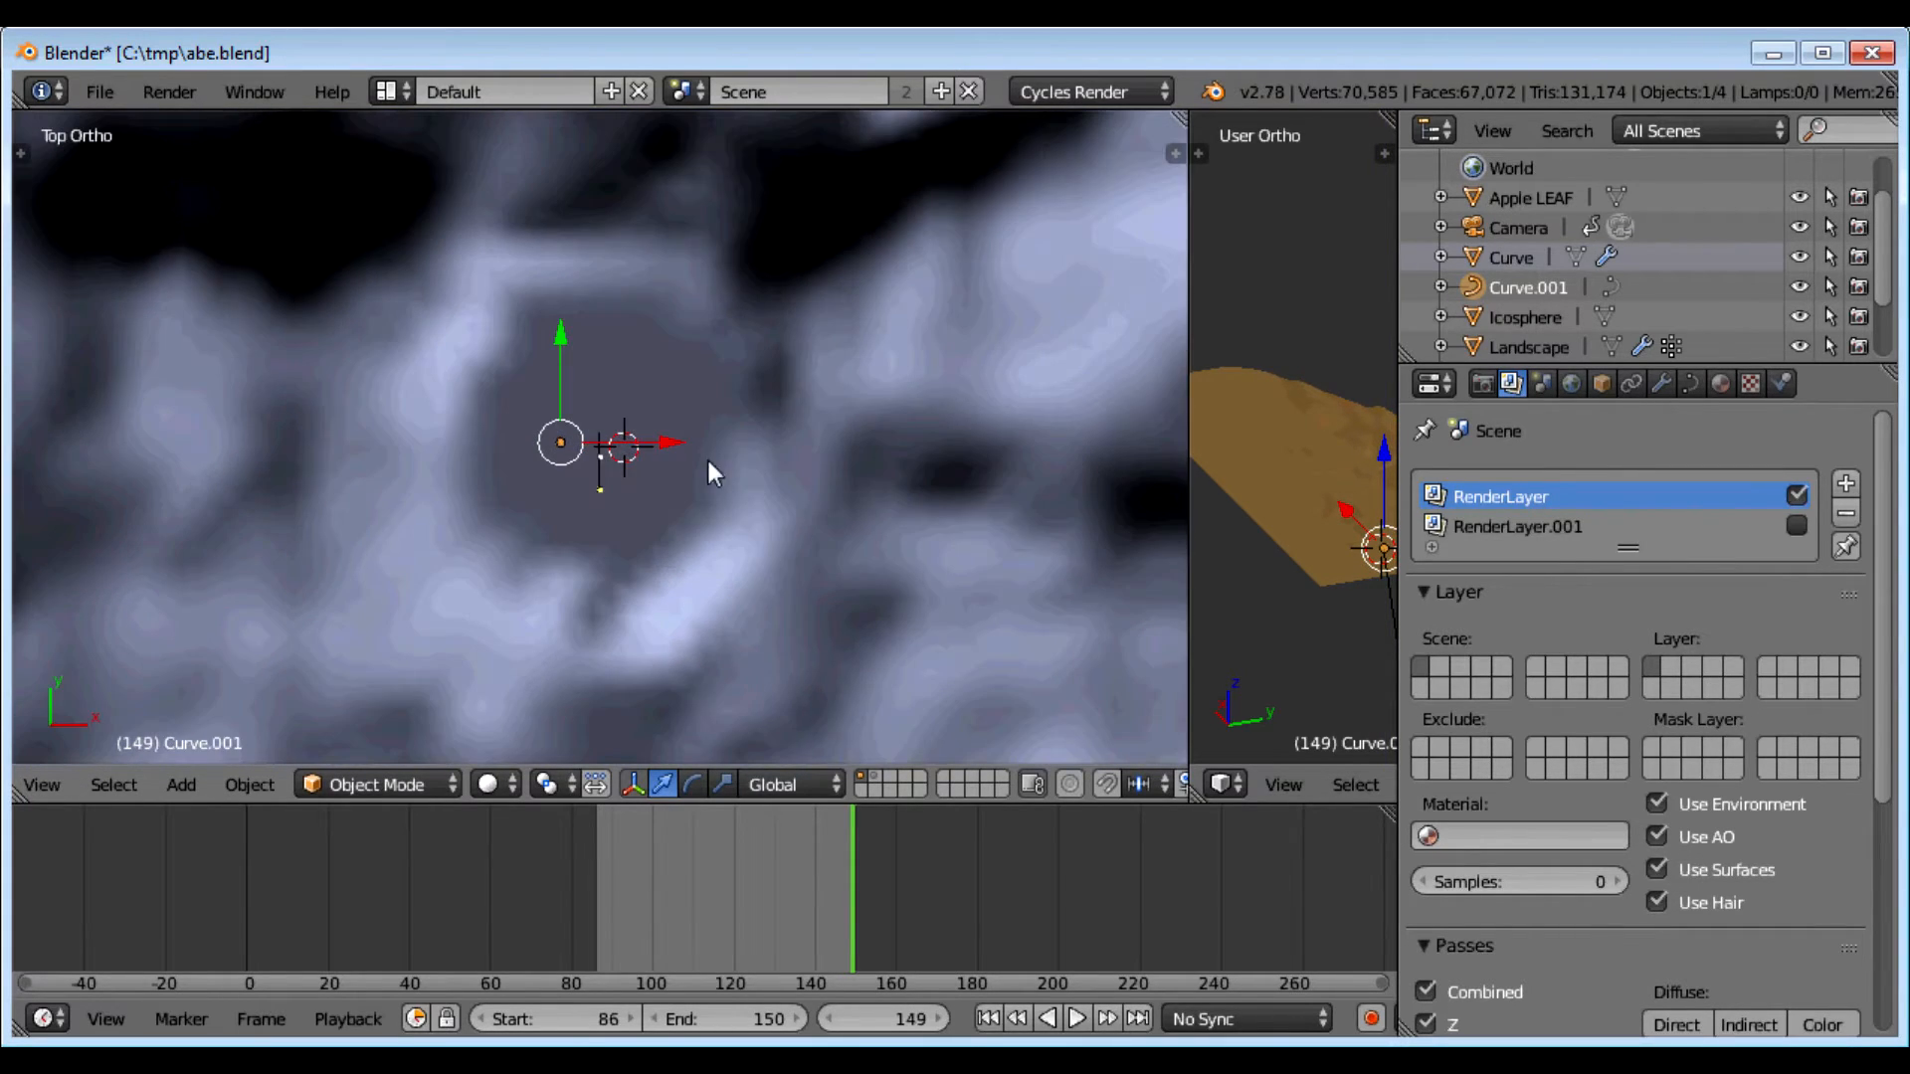
Step: Scale the traced face outline up in three successive passes
{"action": "scroll", "coordinate": [706, 456], "scroll_direction": "up", "scroll_amount": 9}
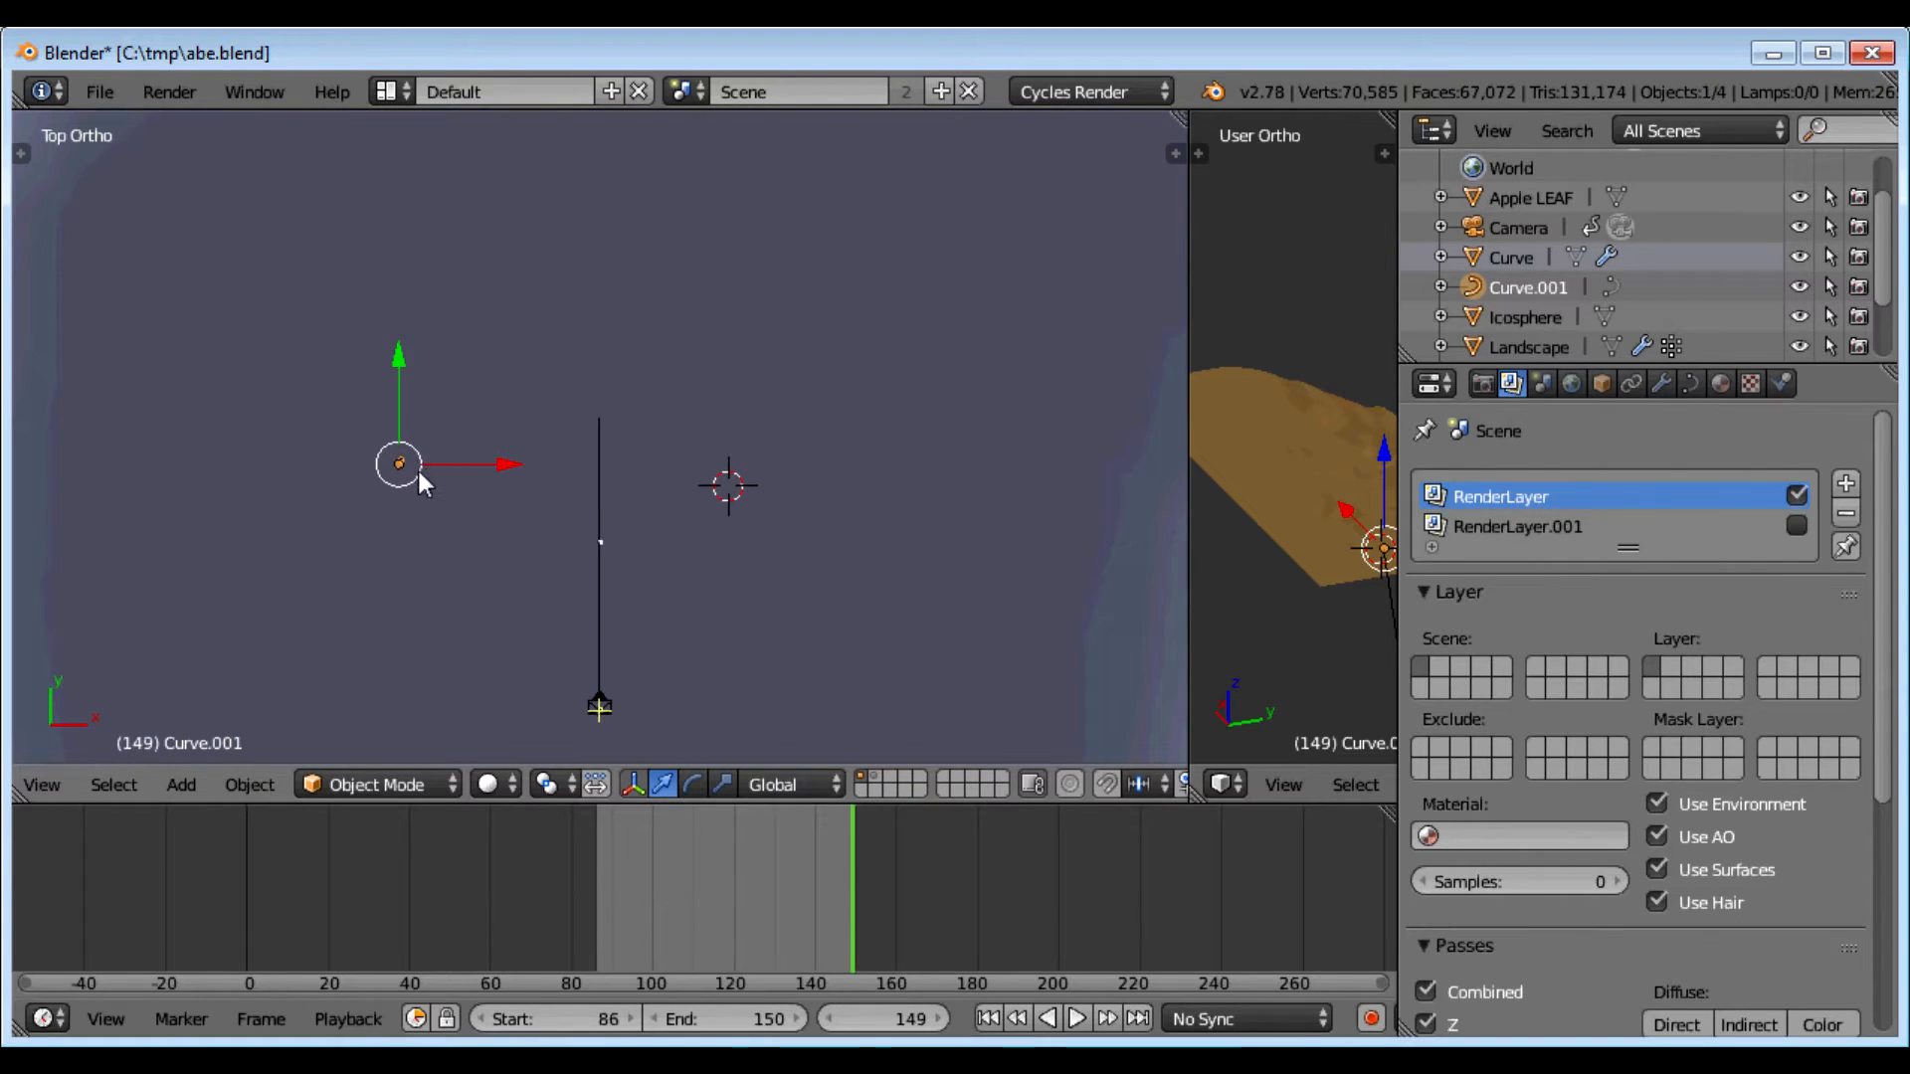
{"action": "scroll", "coordinate": [418, 477], "scroll_direction": "up", "scroll_amount": 2}
{"action": "key", "text": "s"}
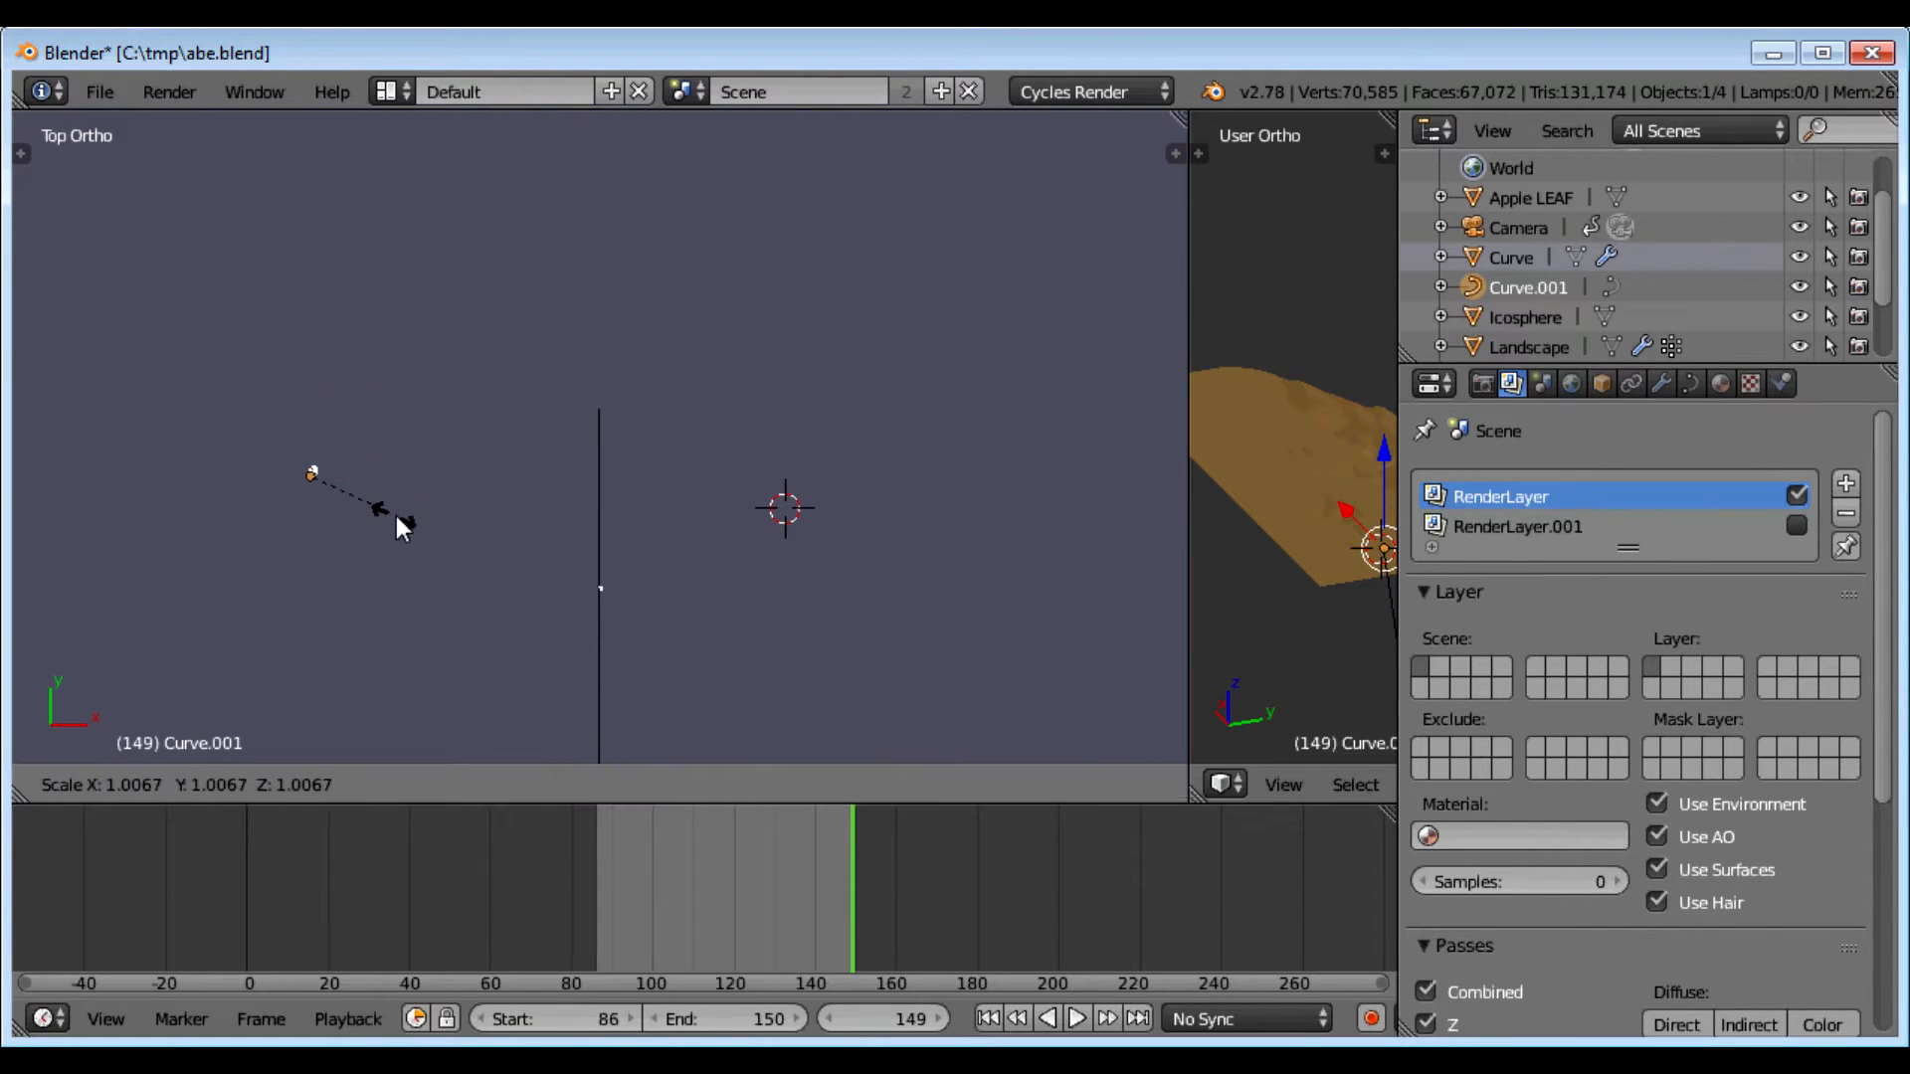
{"action": "left_click", "coordinate": [652, 487]}
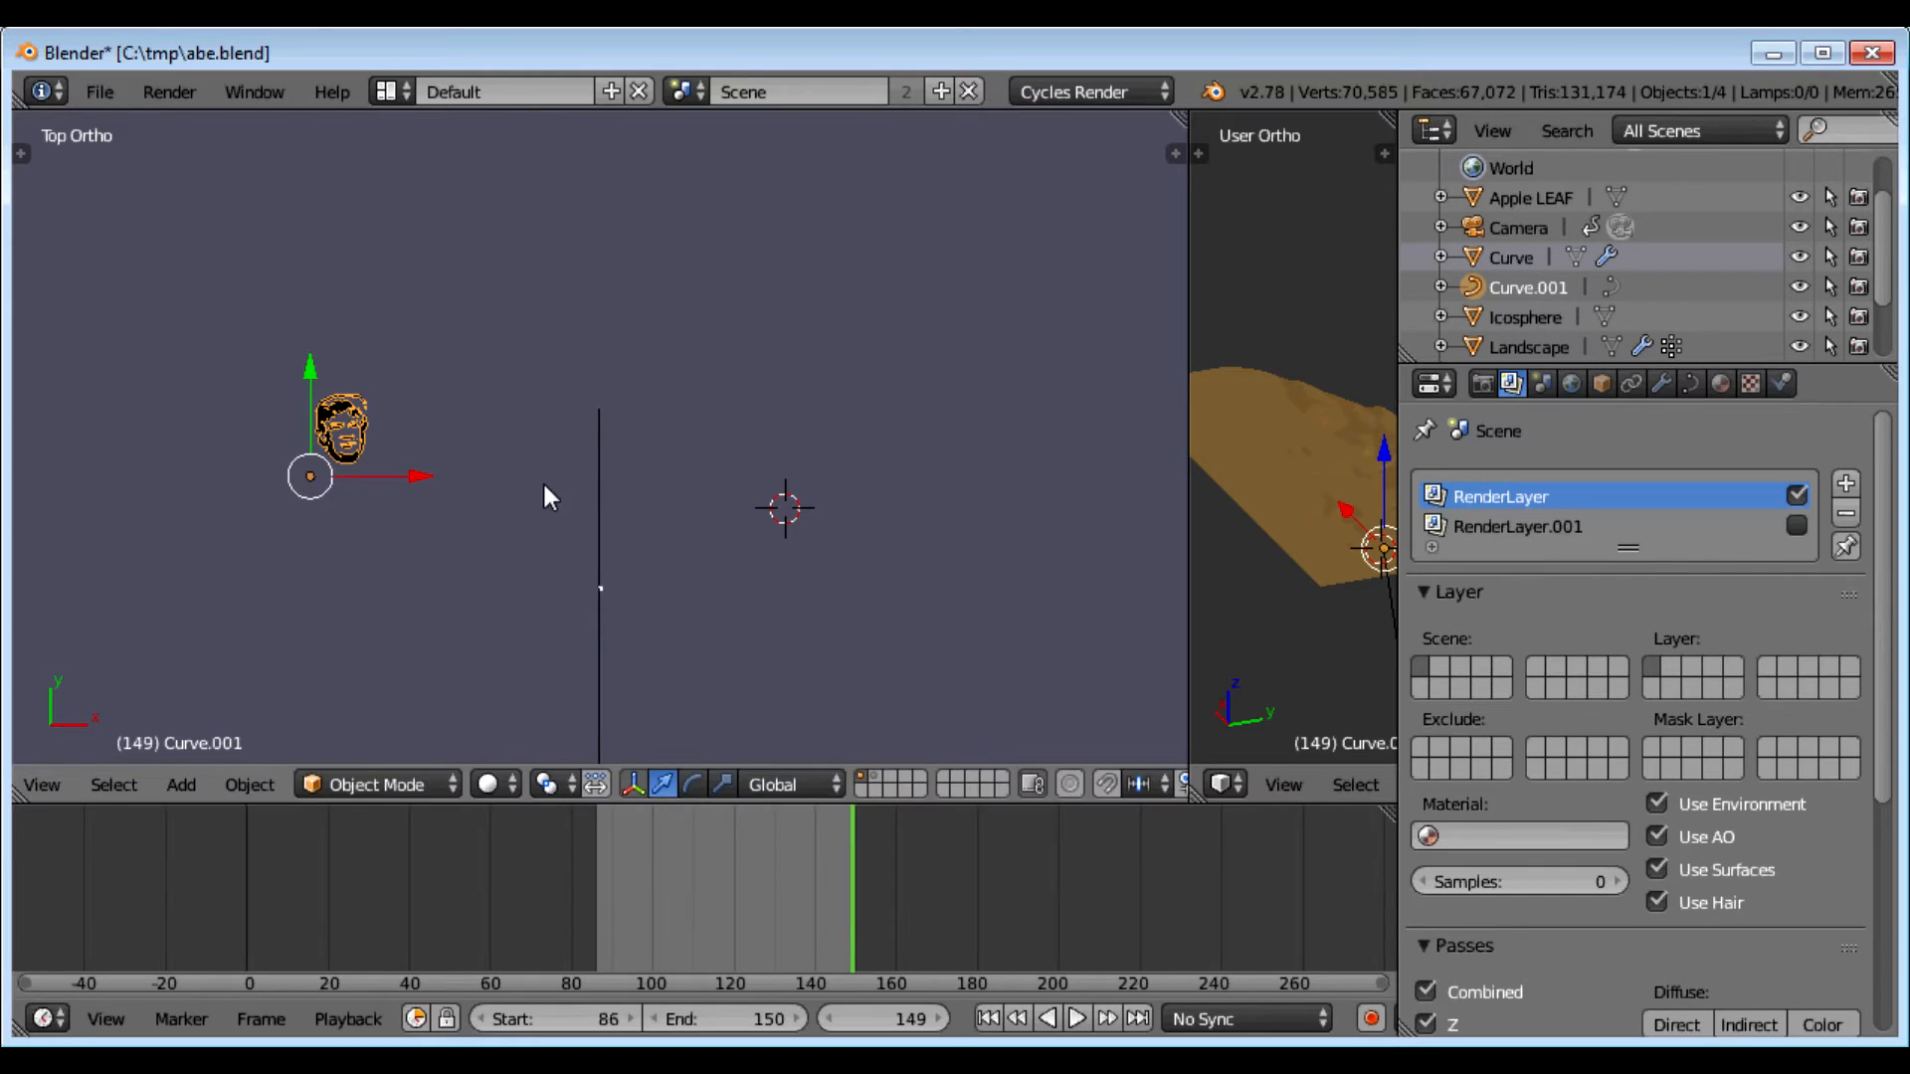
{"action": "key", "text": "s"}
{"action": "left_click", "coordinate": [1066, 468]}
{"action": "scroll", "coordinate": [1066, 468], "scroll_direction": "down", "scroll_amount": 5}
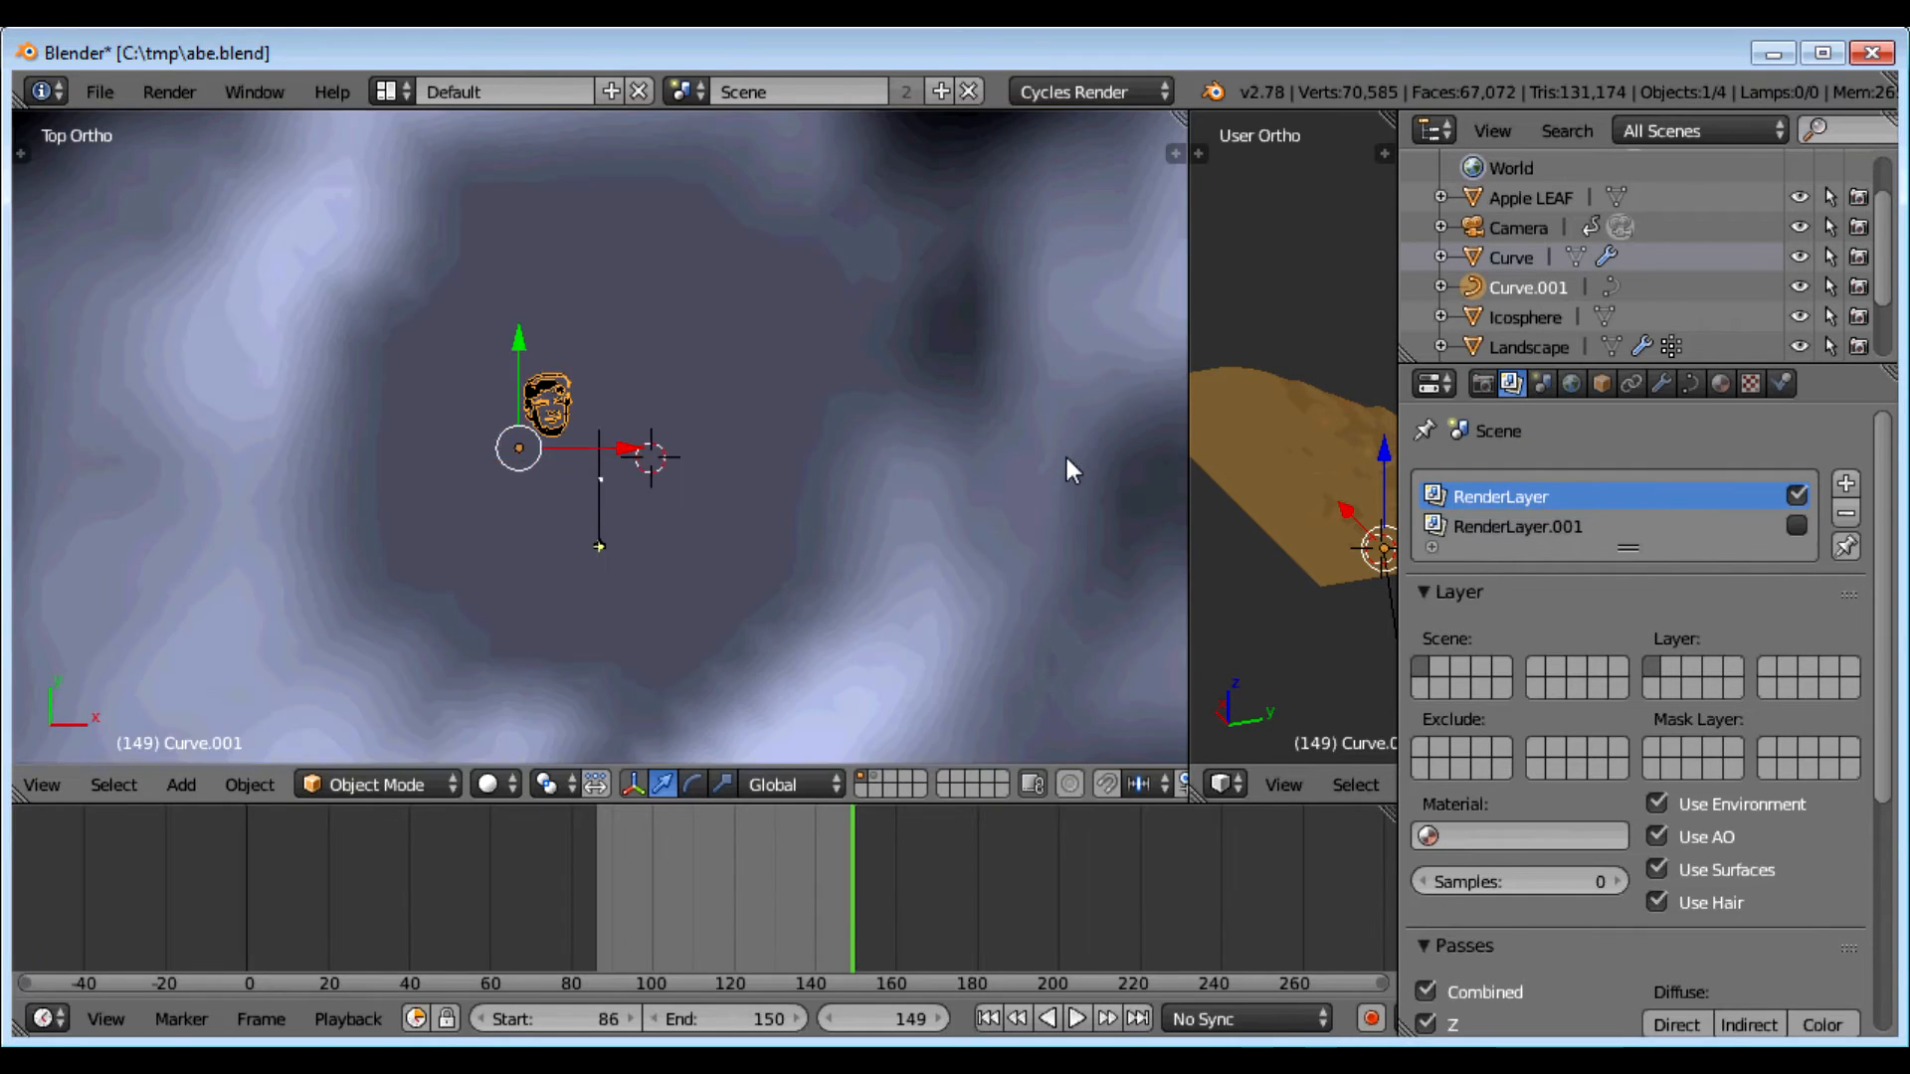
{"action": "key", "text": "s"}
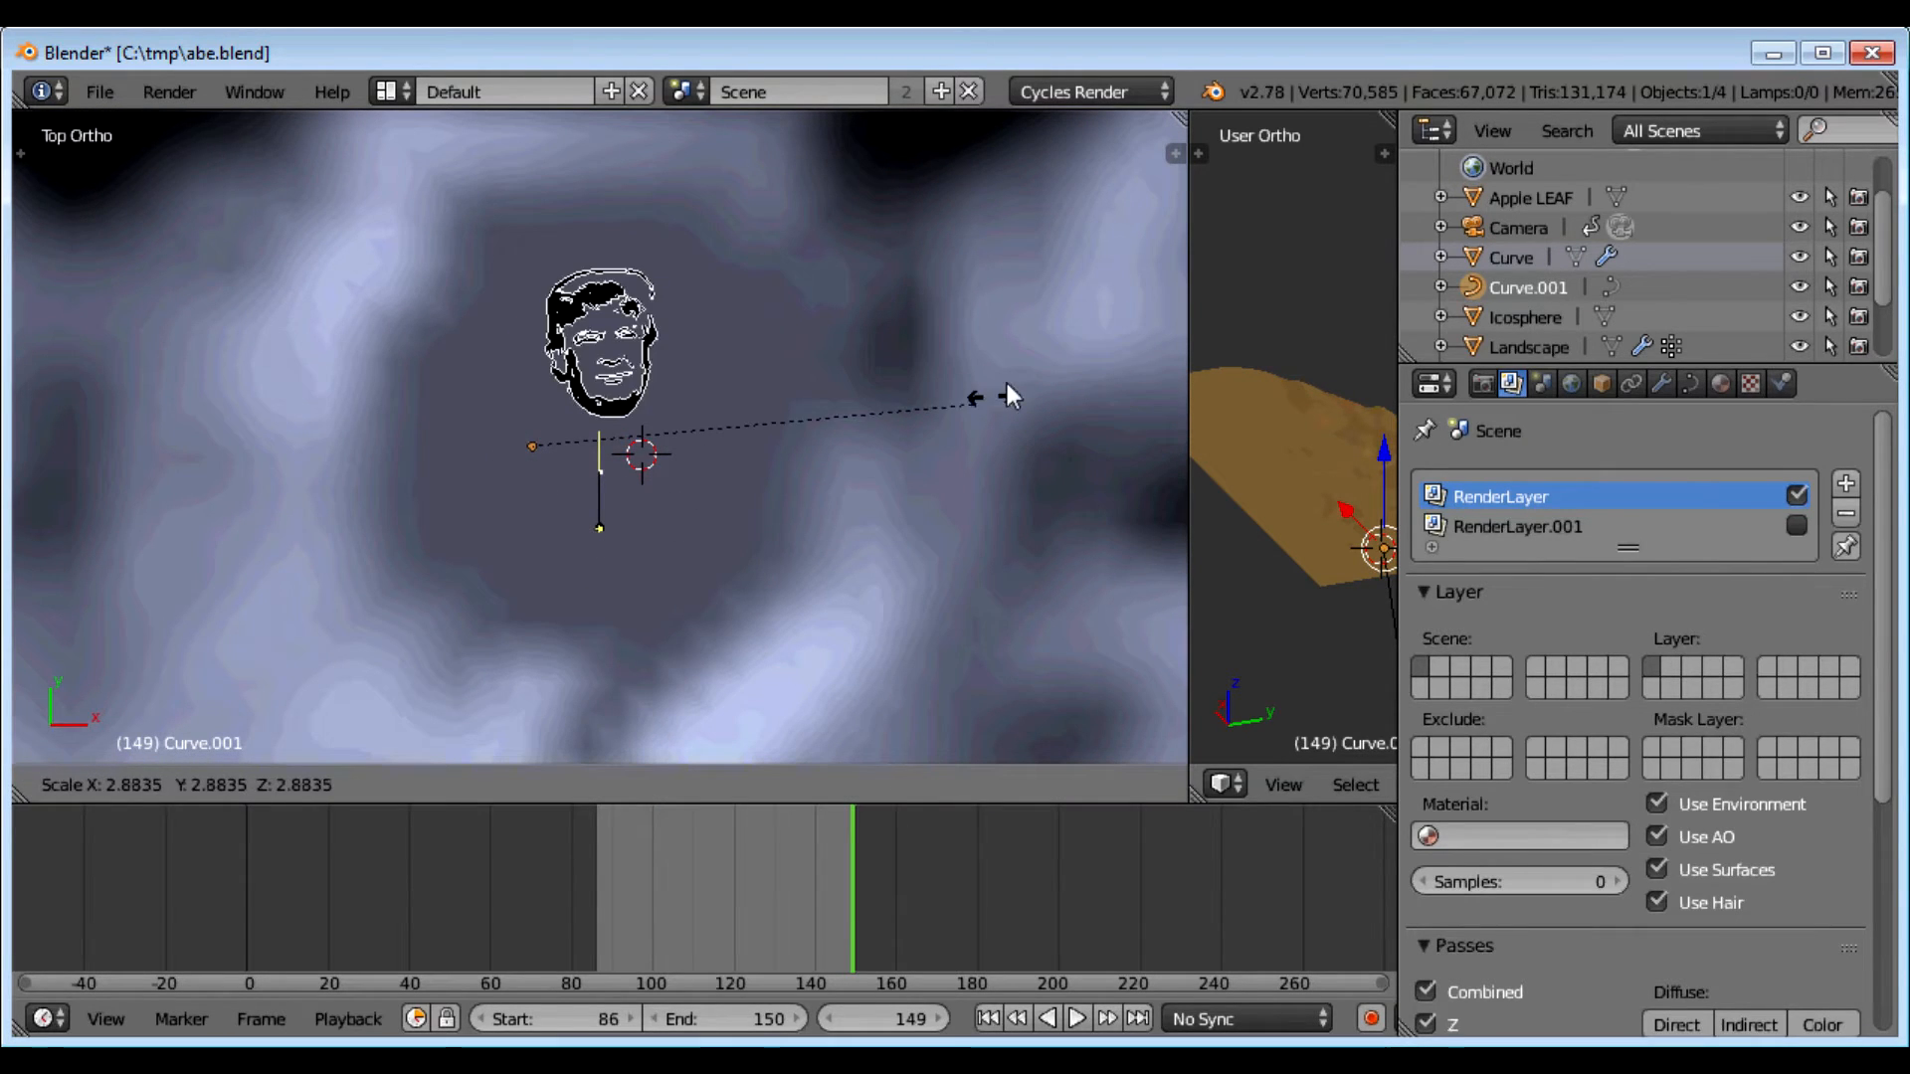
{"action": "left_click", "coordinate": [1126, 330]}
Step: Move the outline lower, scale it to about 1.45 times, then shift it left along X and down along Y
{"action": "key", "text": "g"}
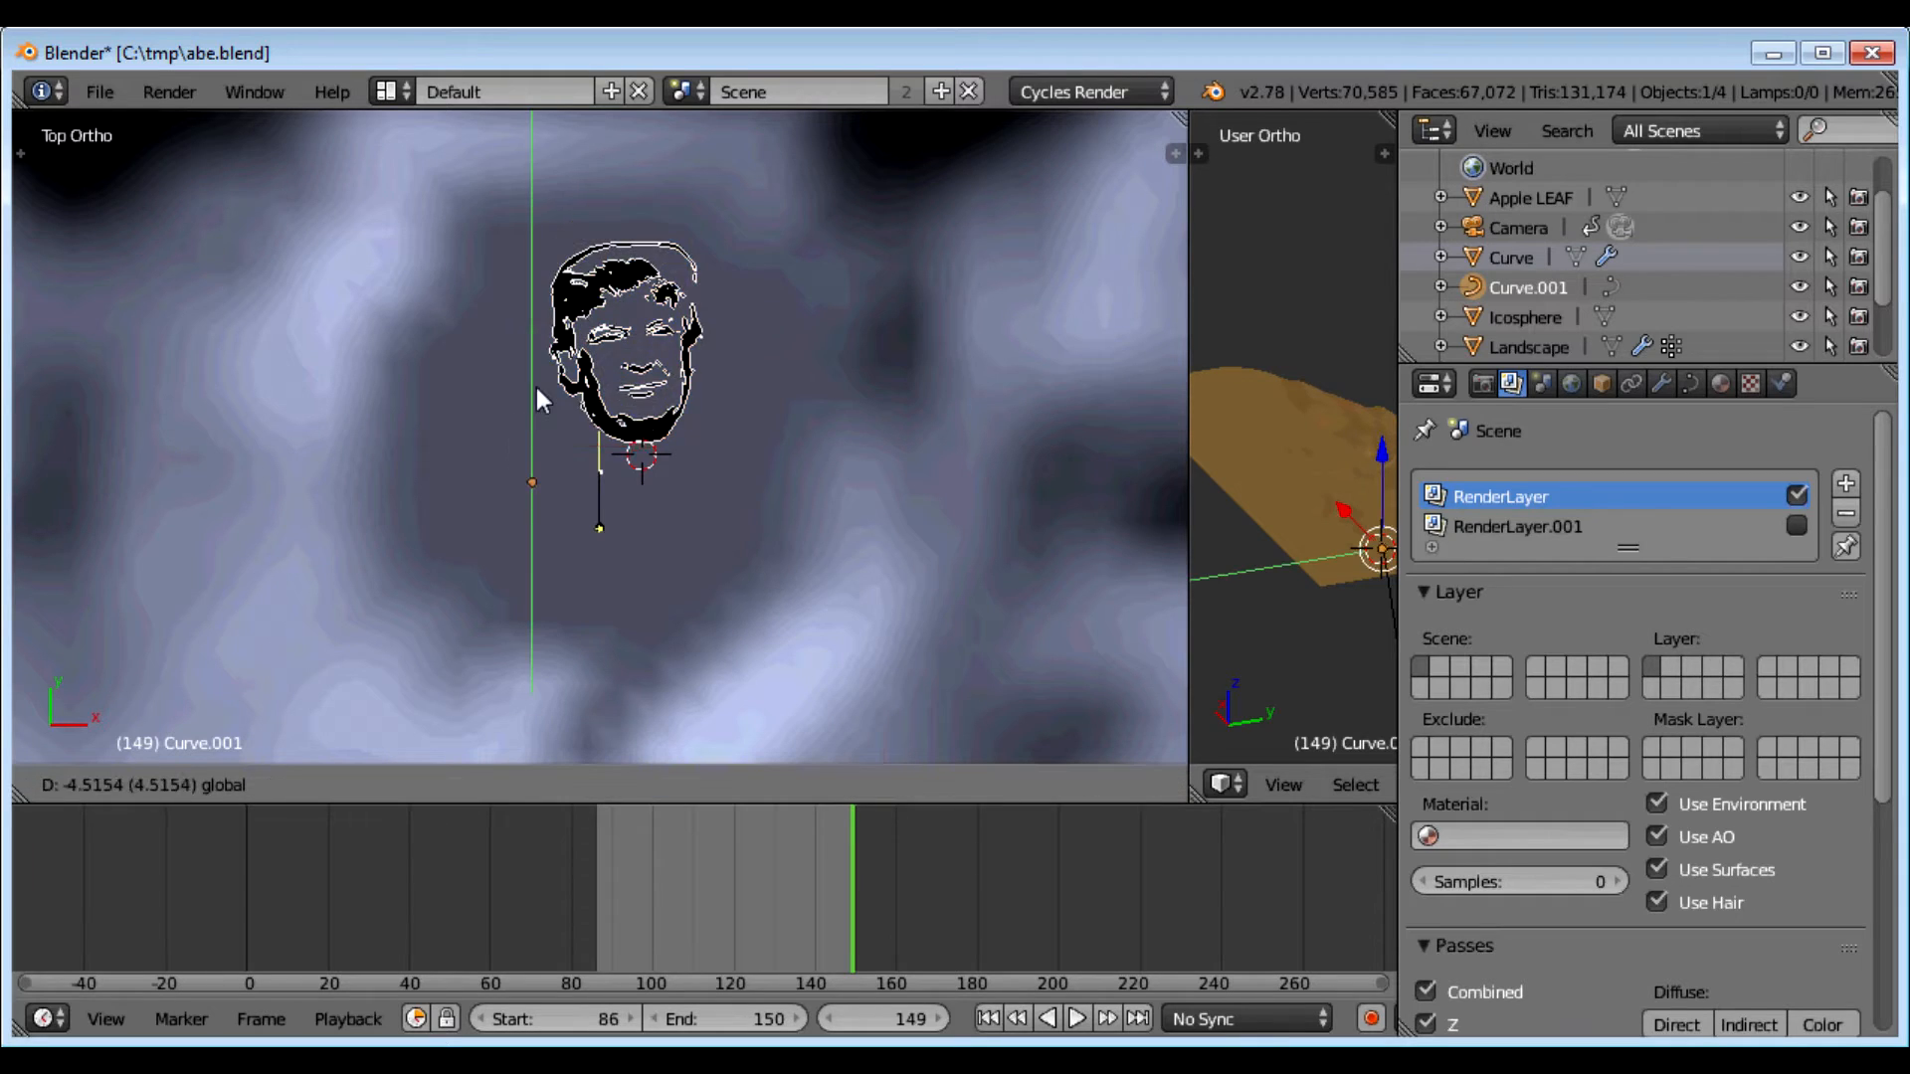
{"action": "left_click", "coordinate": [557, 463]}
{"action": "key", "text": "s"}
{"action": "left_click", "coordinate": [849, 487]}
{"action": "key", "text": "g"}
{"action": "key", "text": "x"}
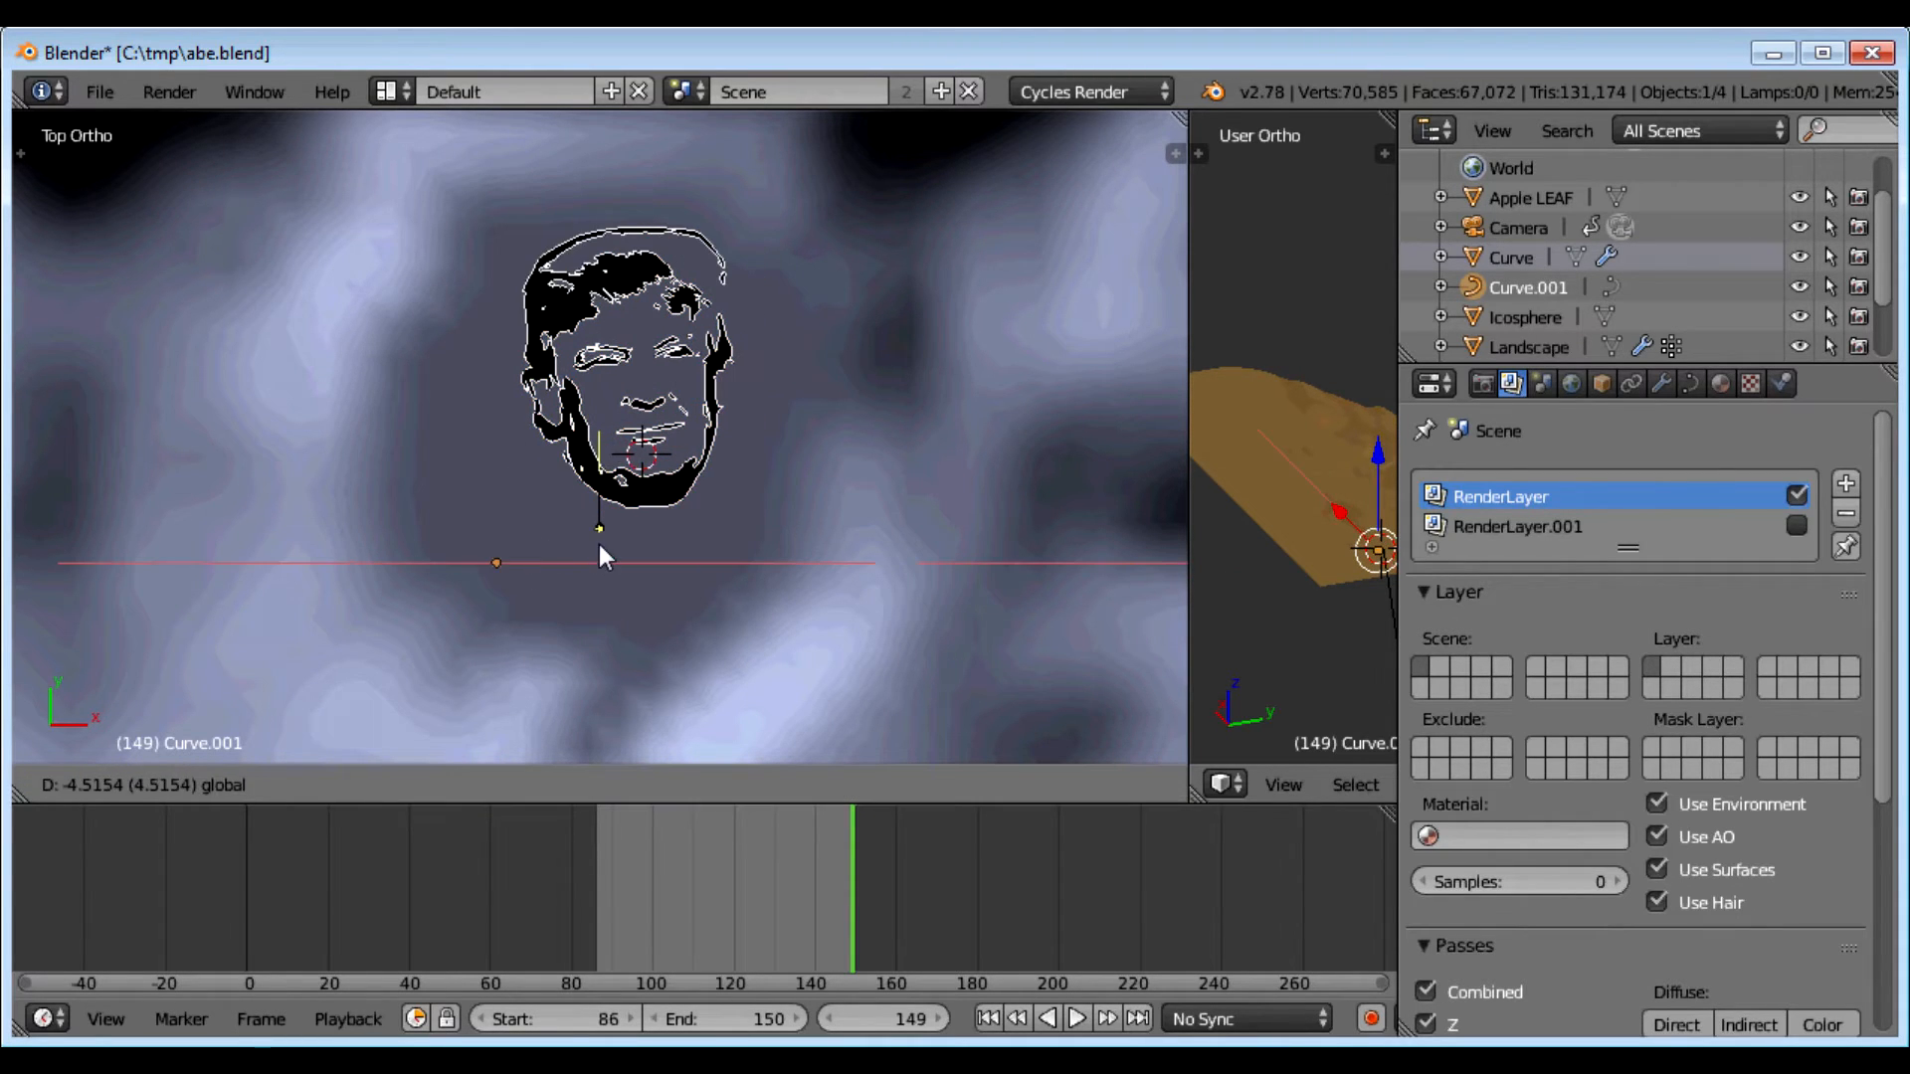
{"action": "left_click", "coordinate": [567, 553]}
{"action": "left_click_drag", "start_coordinate": [459, 468], "coordinate": [476, 485]}
{"action": "left_click", "coordinate": [251, 786]}
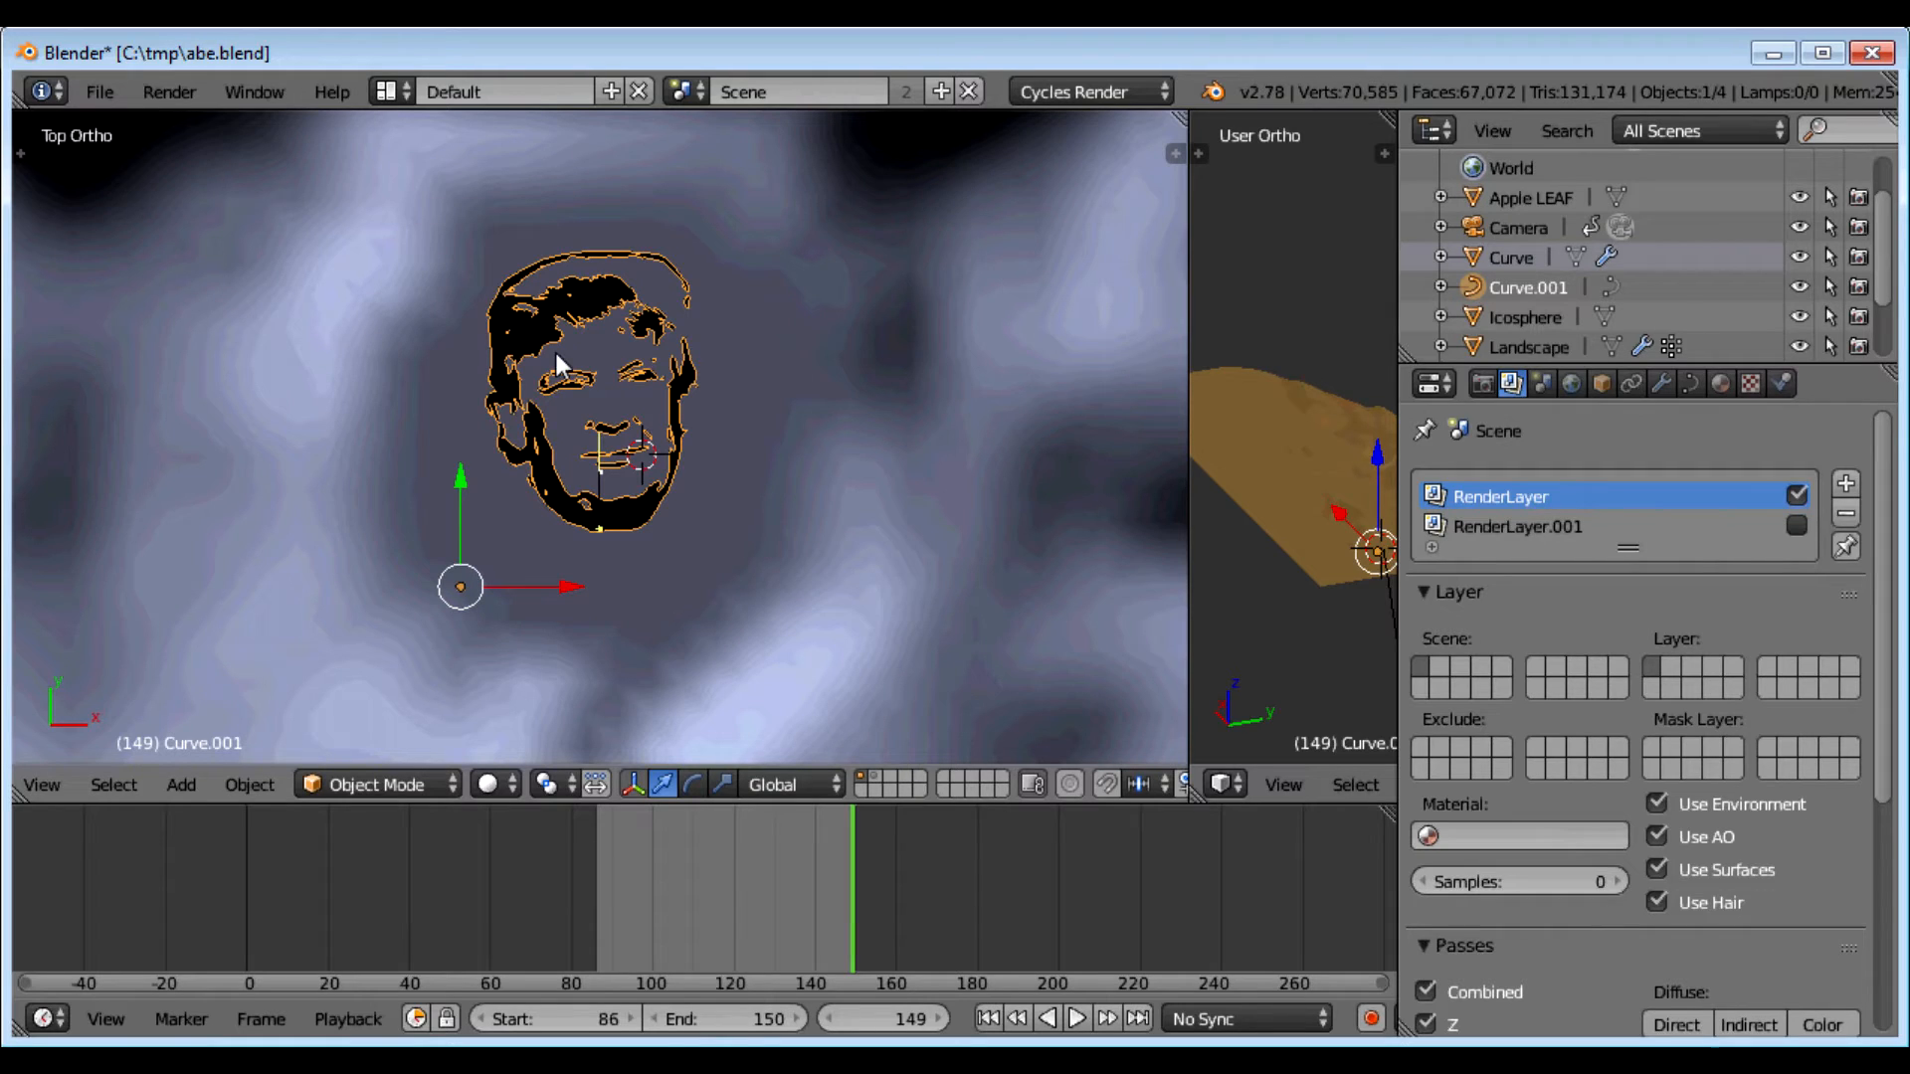
Step: Search 'conv' in the operator search and open the Convert to submenu for Curve.001
{"action": "key", "text": "alt+c"}
{"action": "key", "text": "space"}
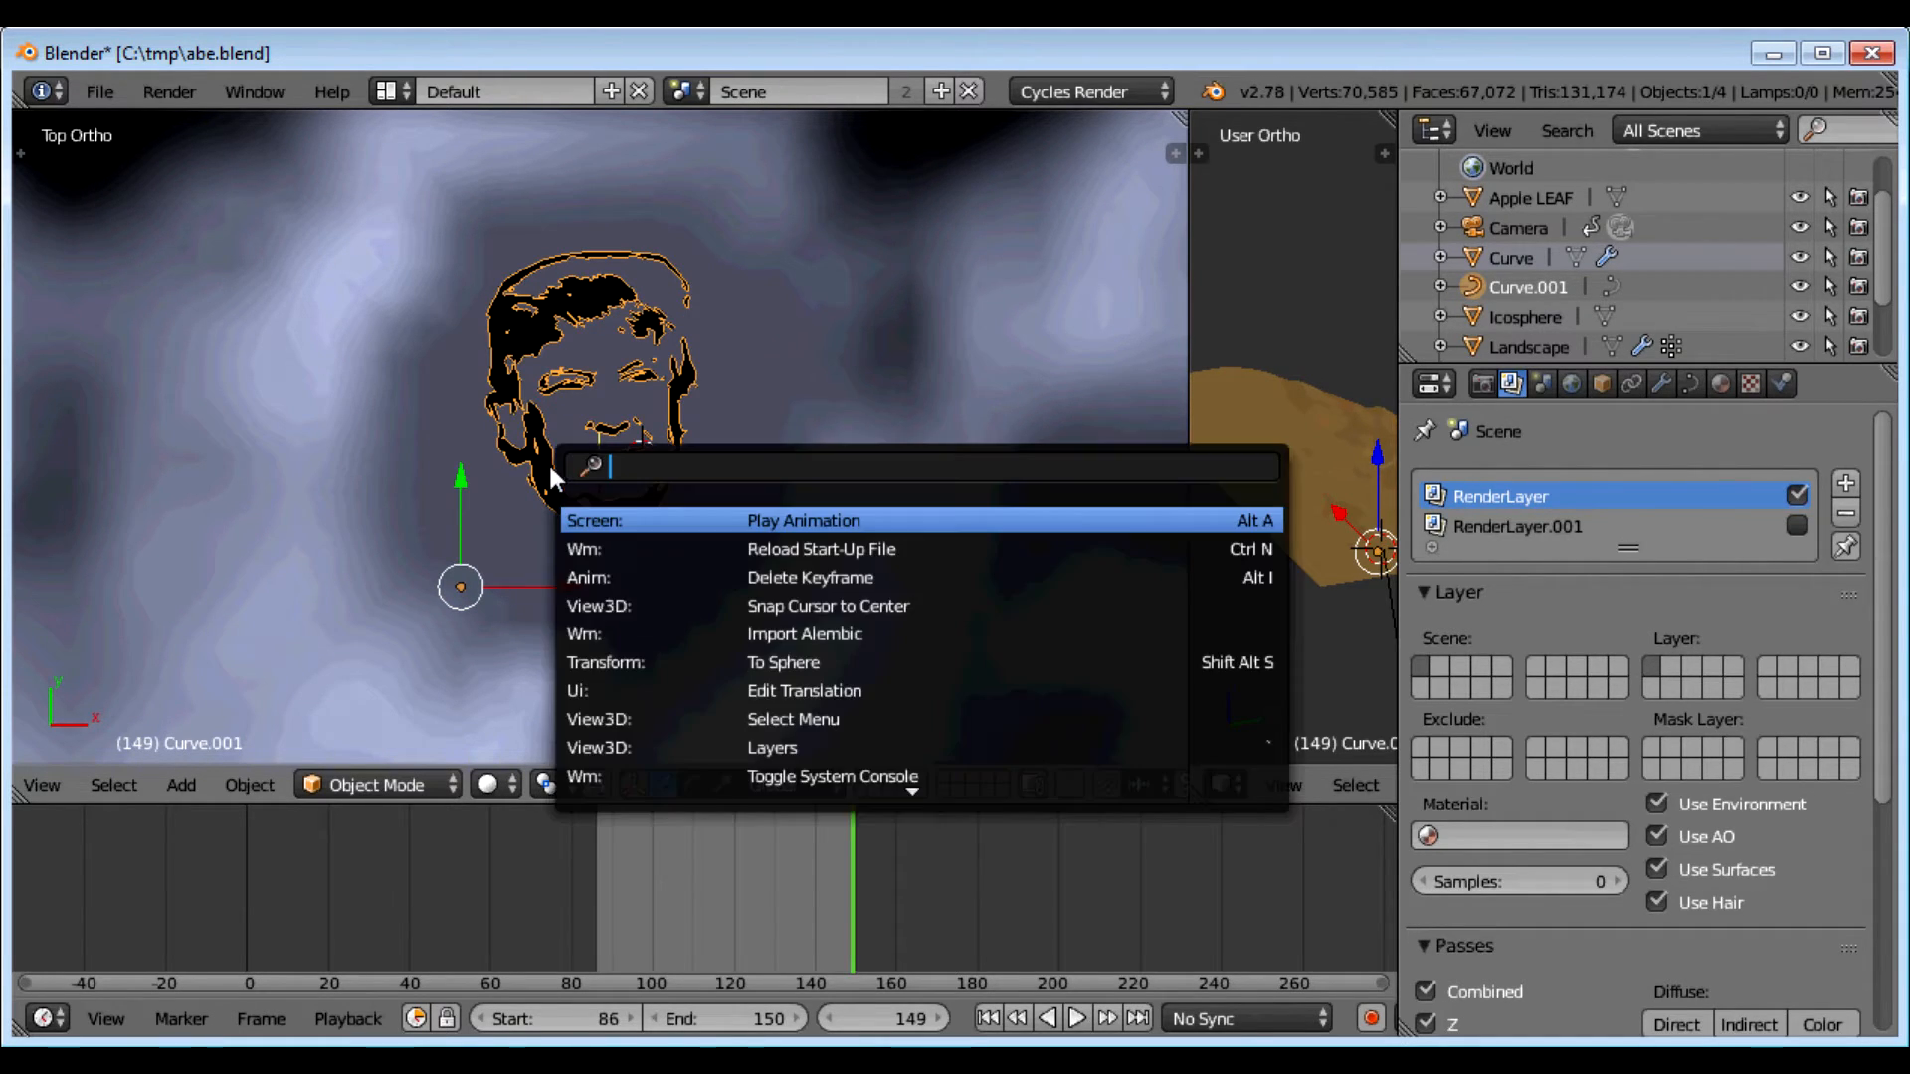
{"action": "type", "text": "con"}
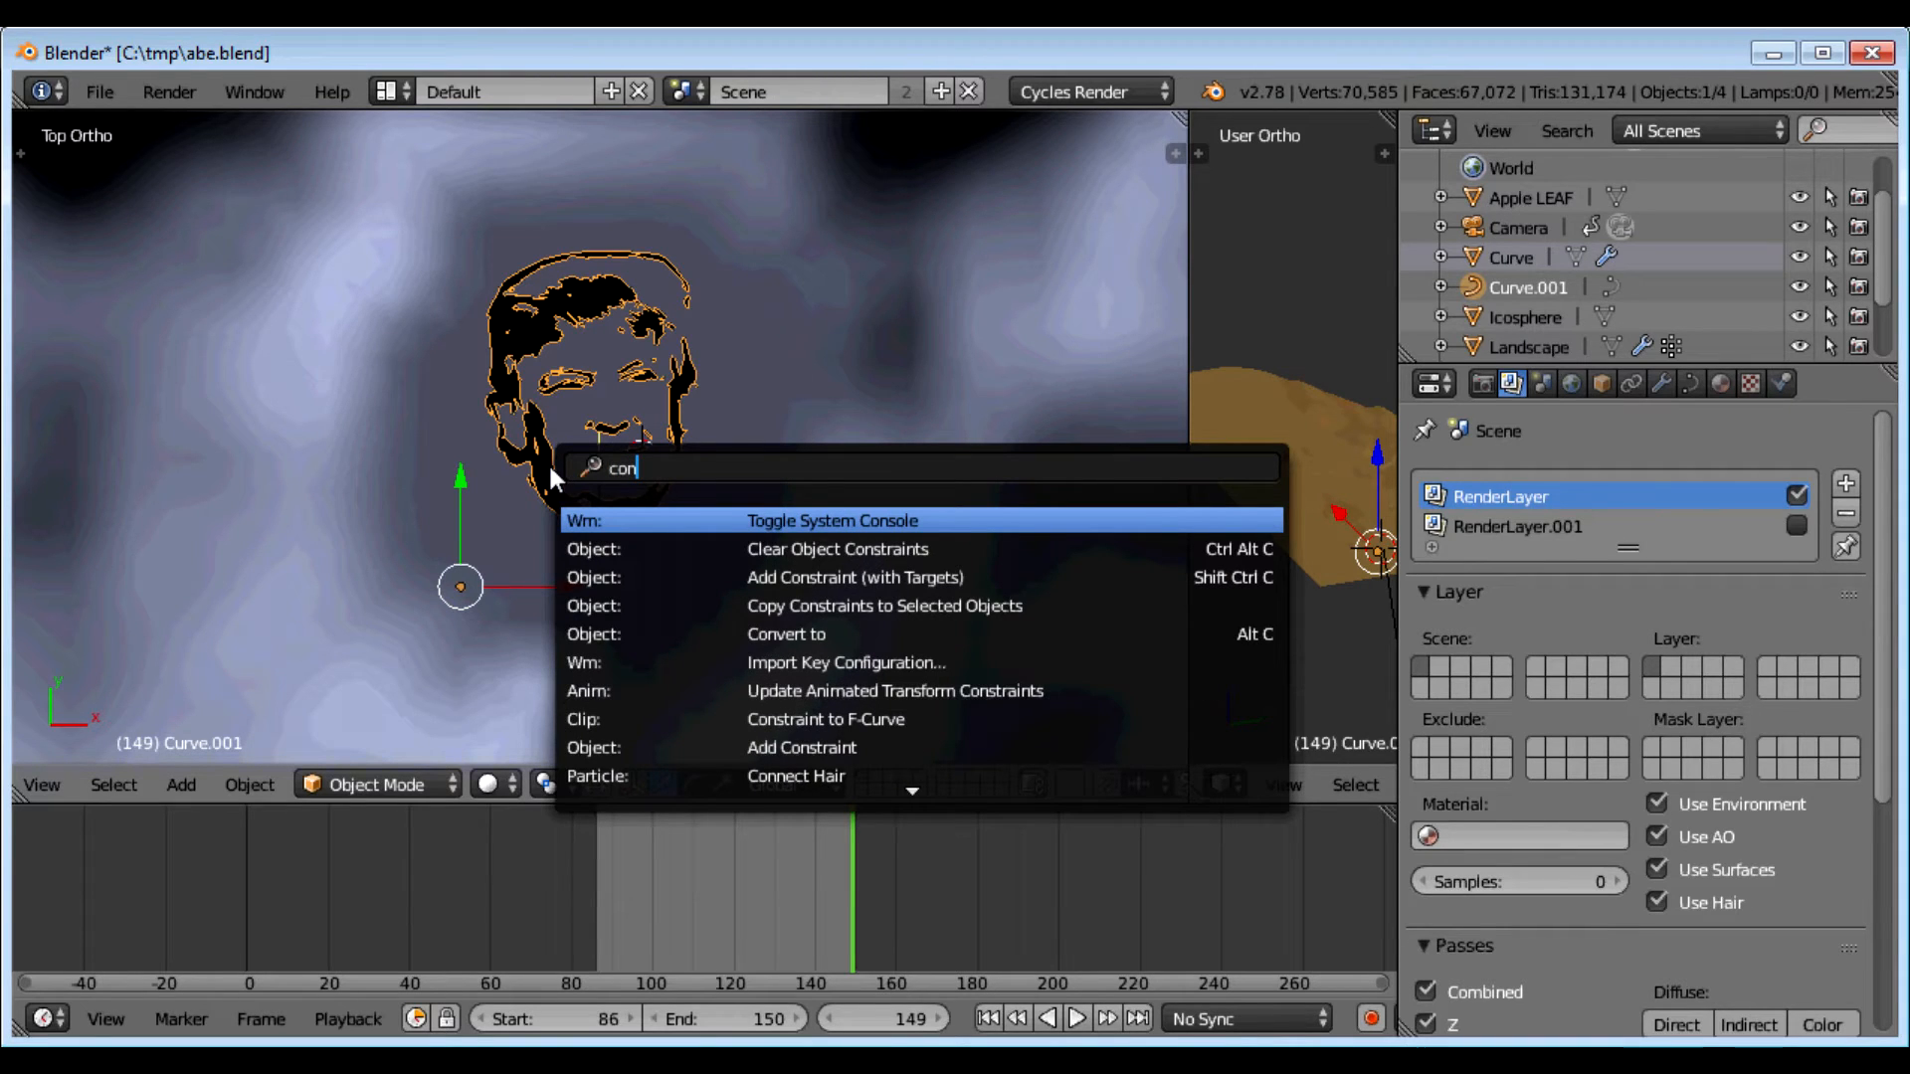
{"action": "type", "text": "v"}
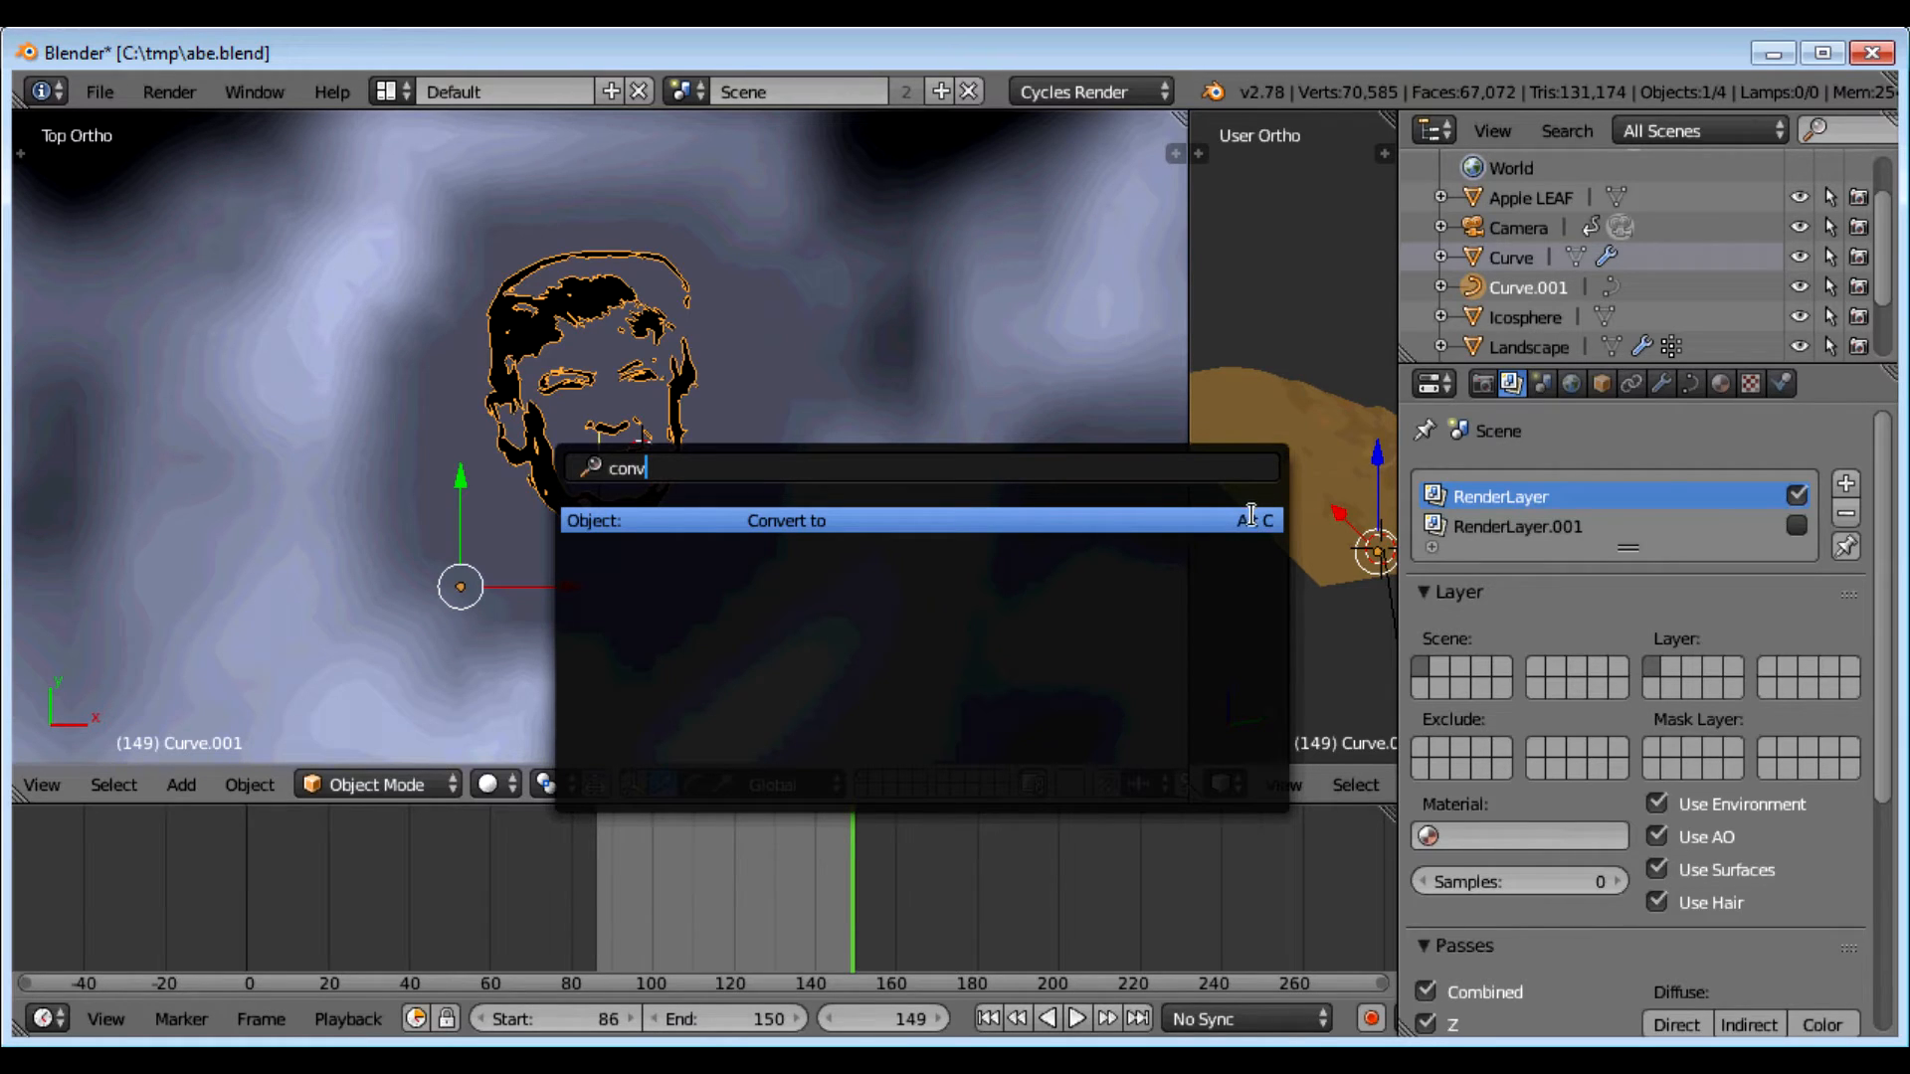
{"action": "left_click", "coordinate": [817, 524]}
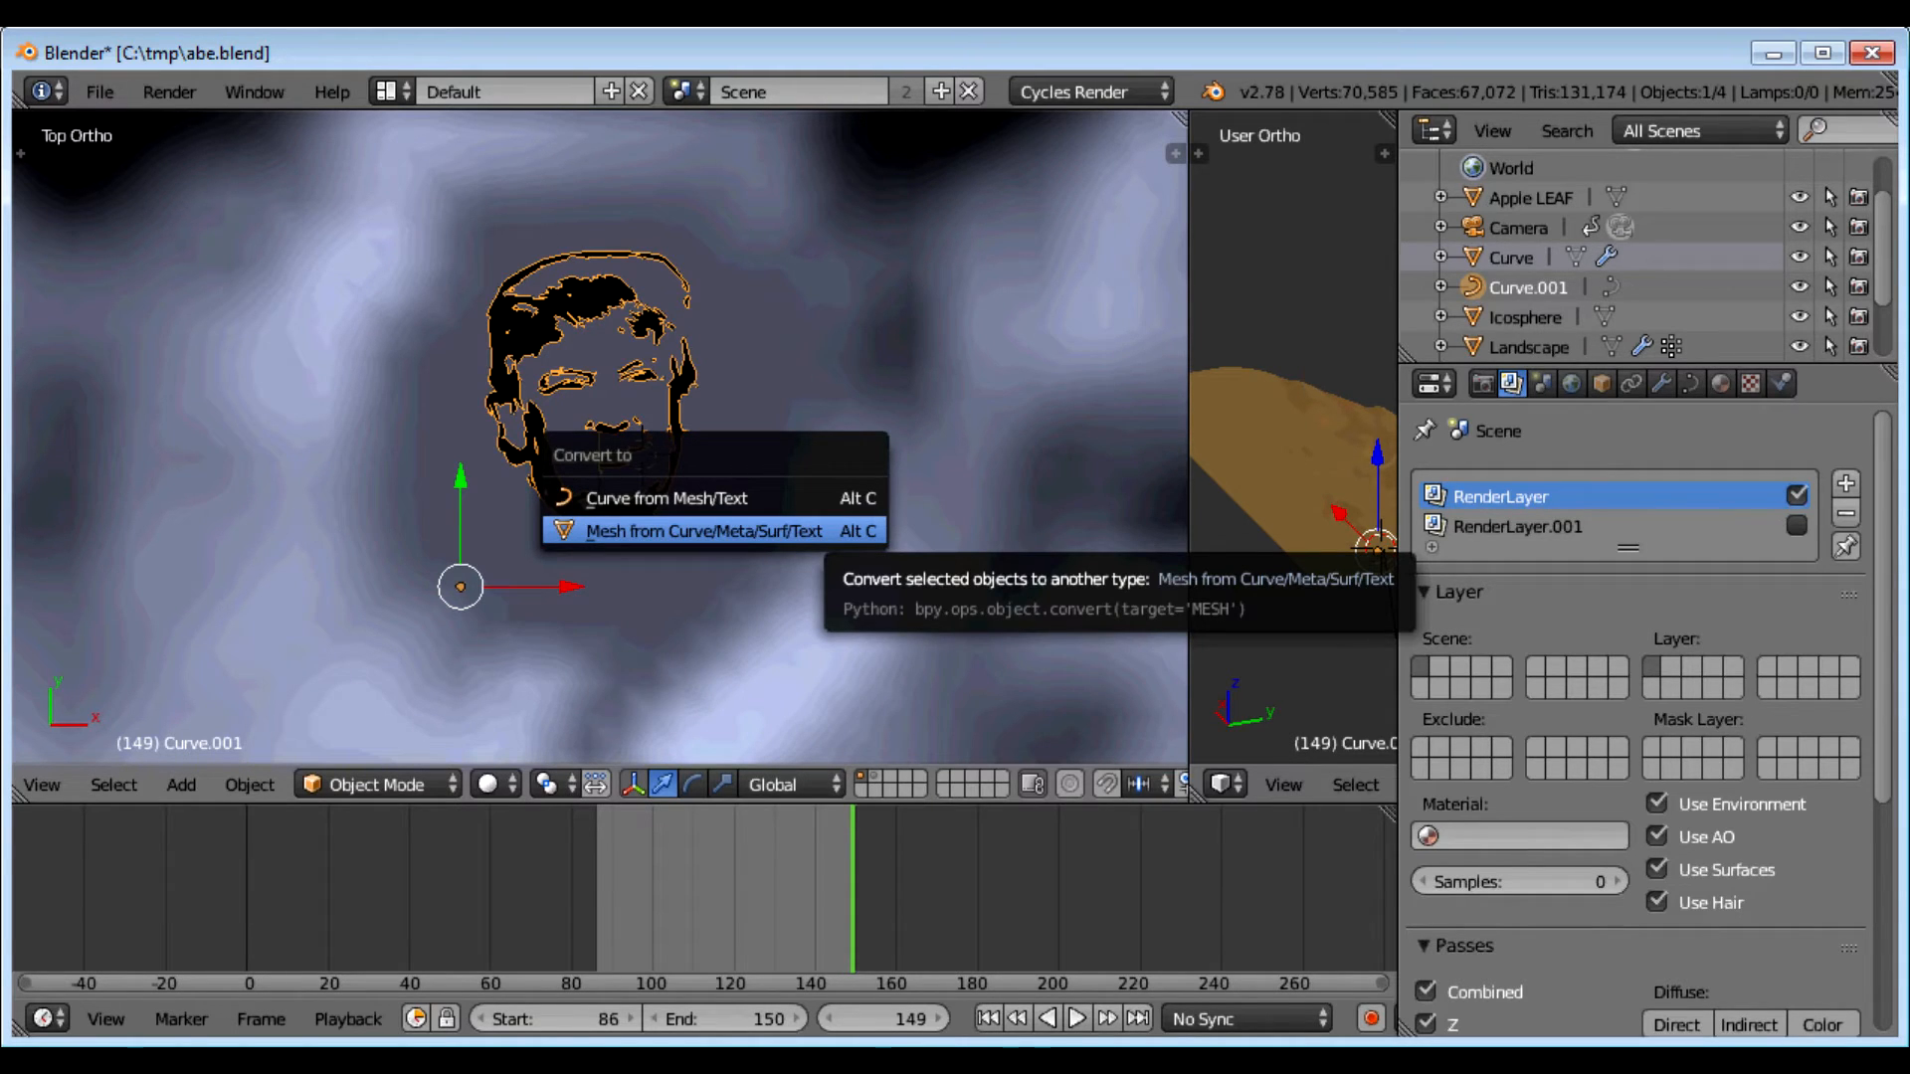
Step: Convert the face curve to a mesh and set its origin to geometry
{"action": "left_click", "coordinate": [739, 530]}
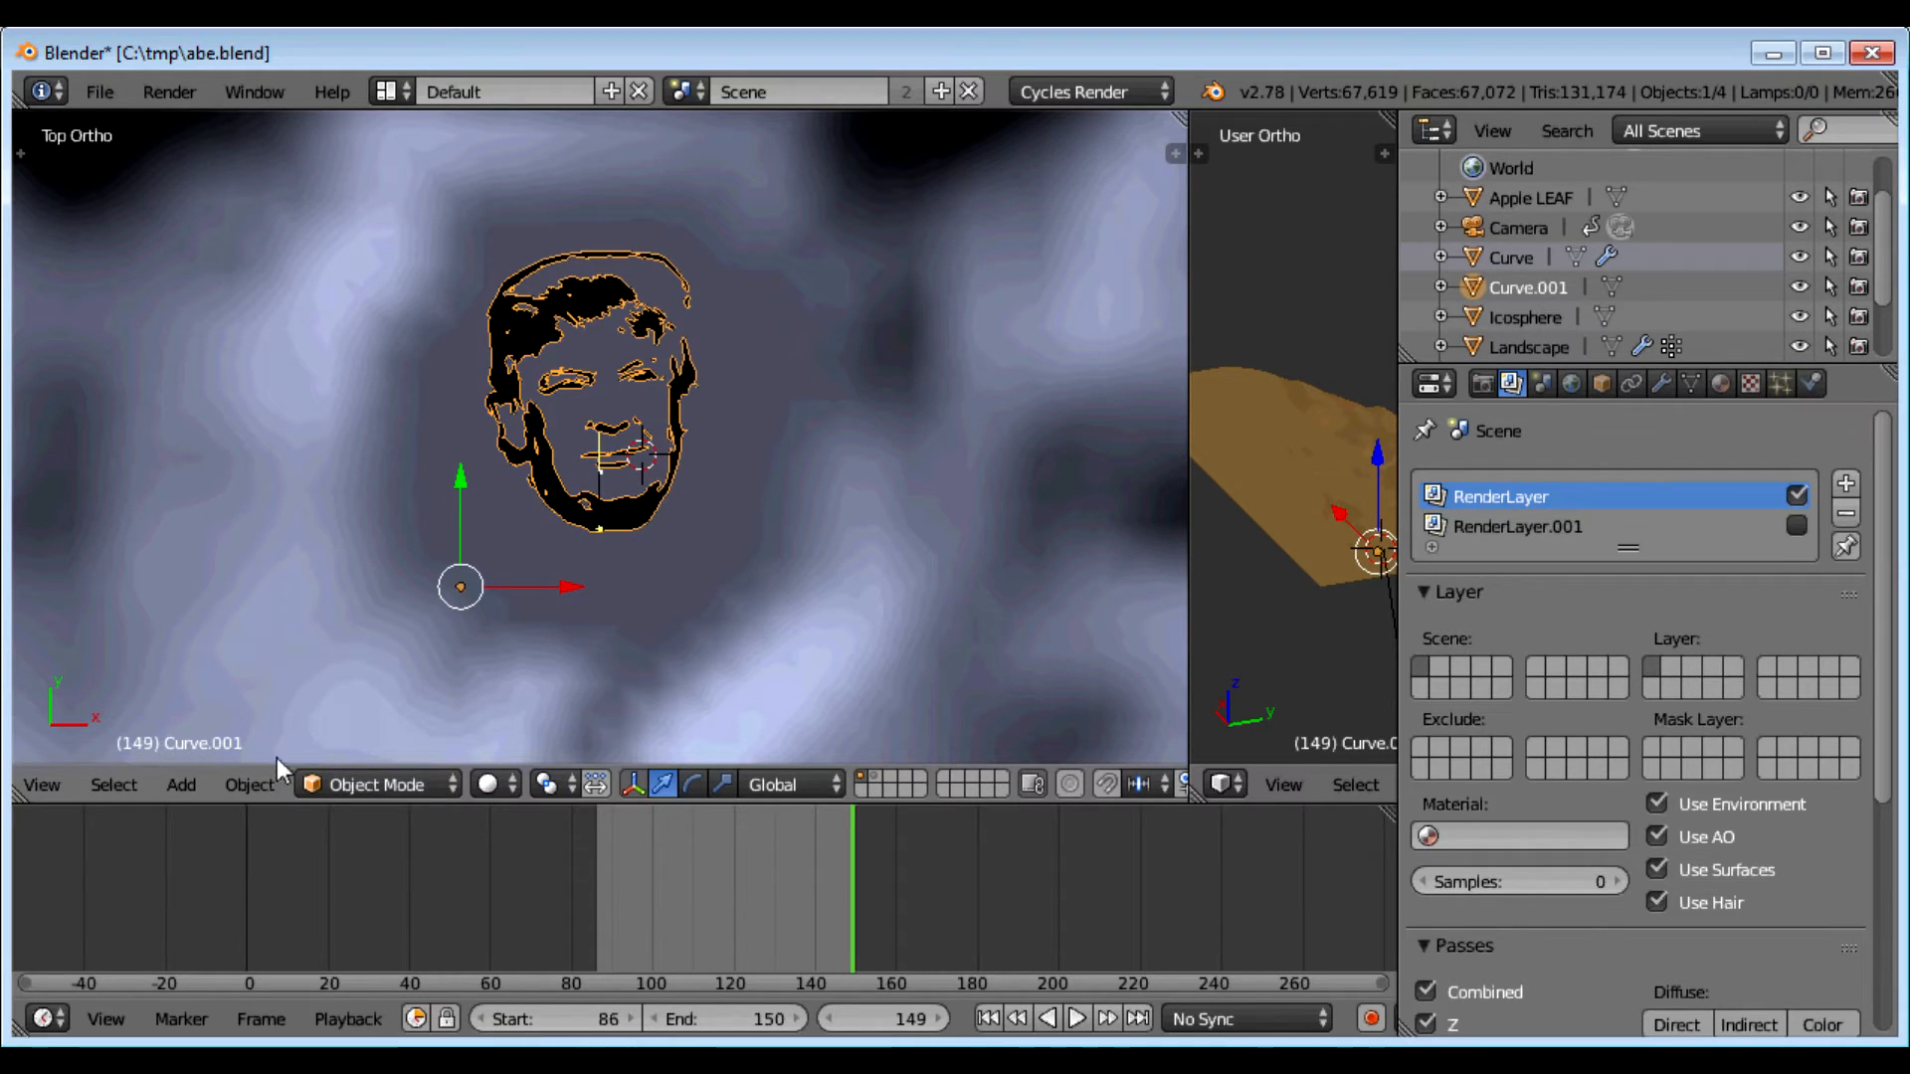
{"action": "left_click", "coordinate": [238, 788]}
{"action": "mouse_move", "coordinate": [308, 645]}
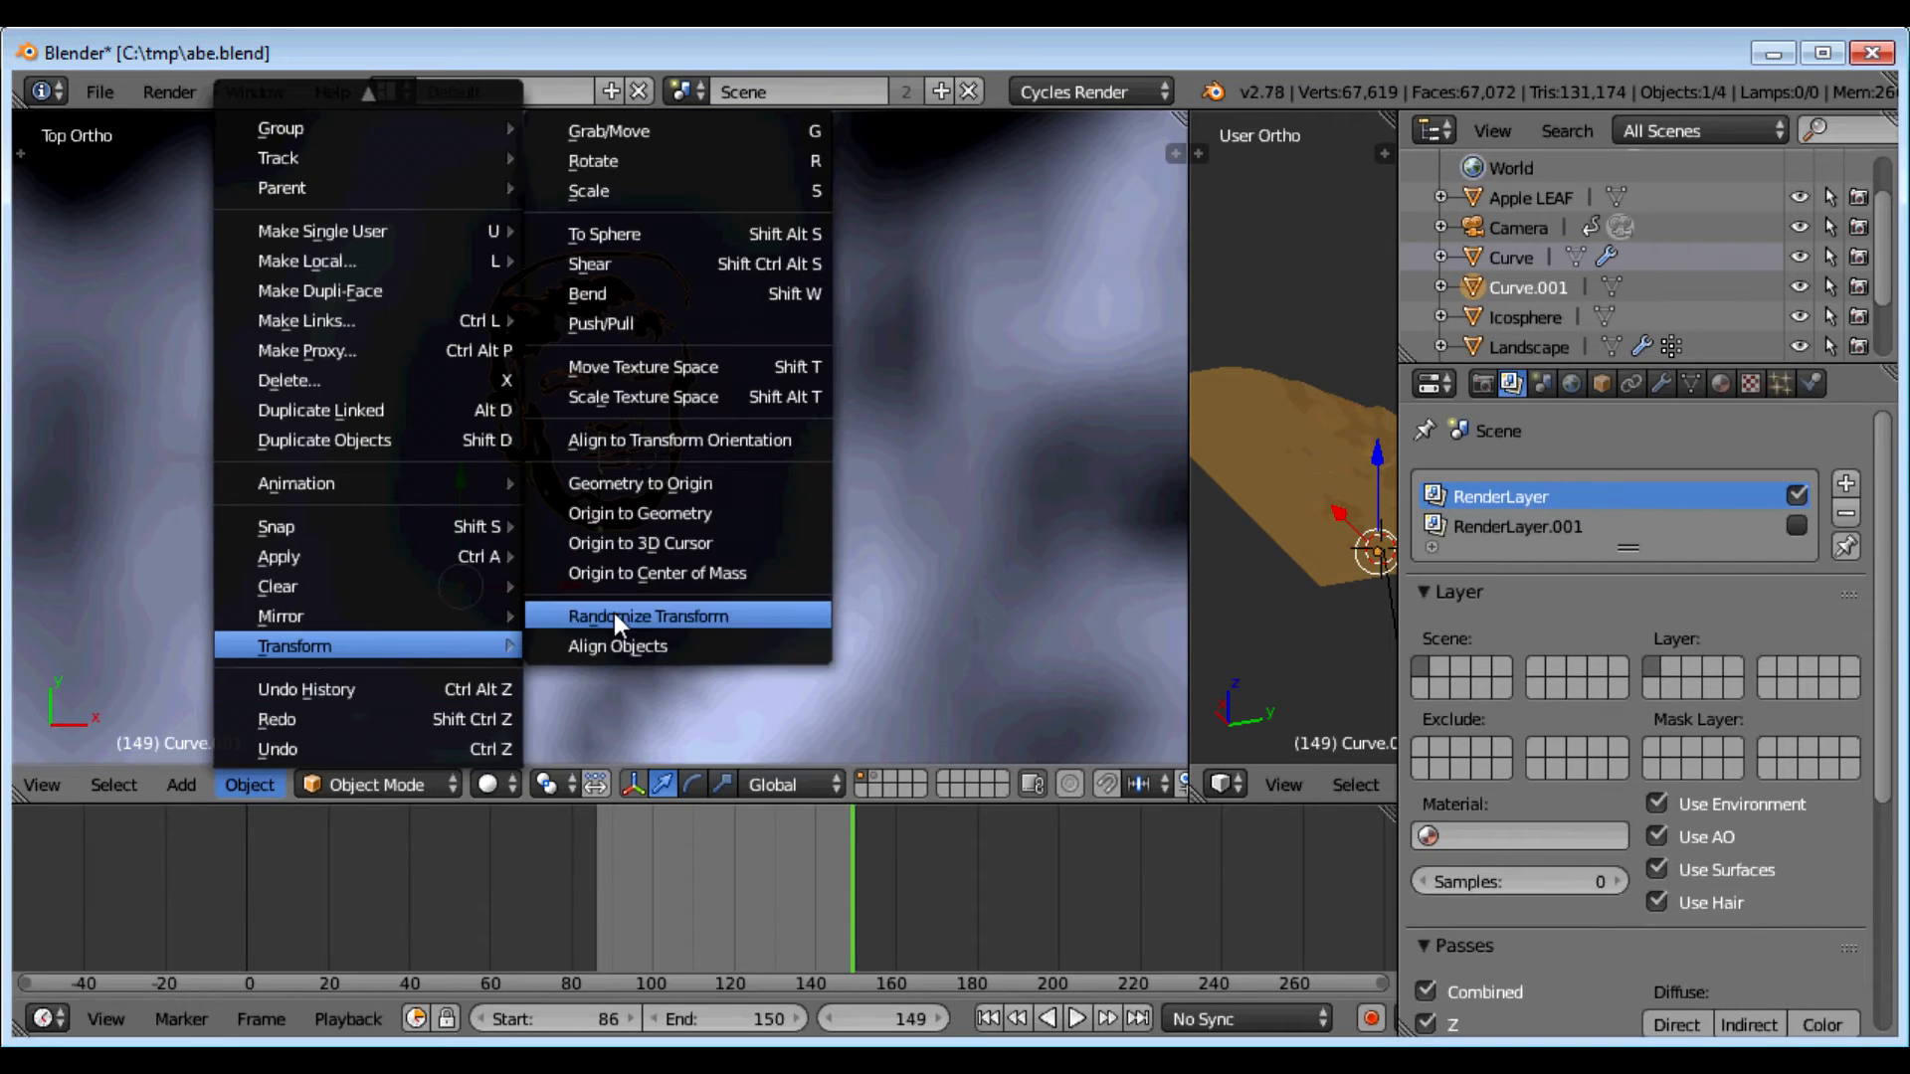
{"action": "left_click", "coordinate": [655, 517]}
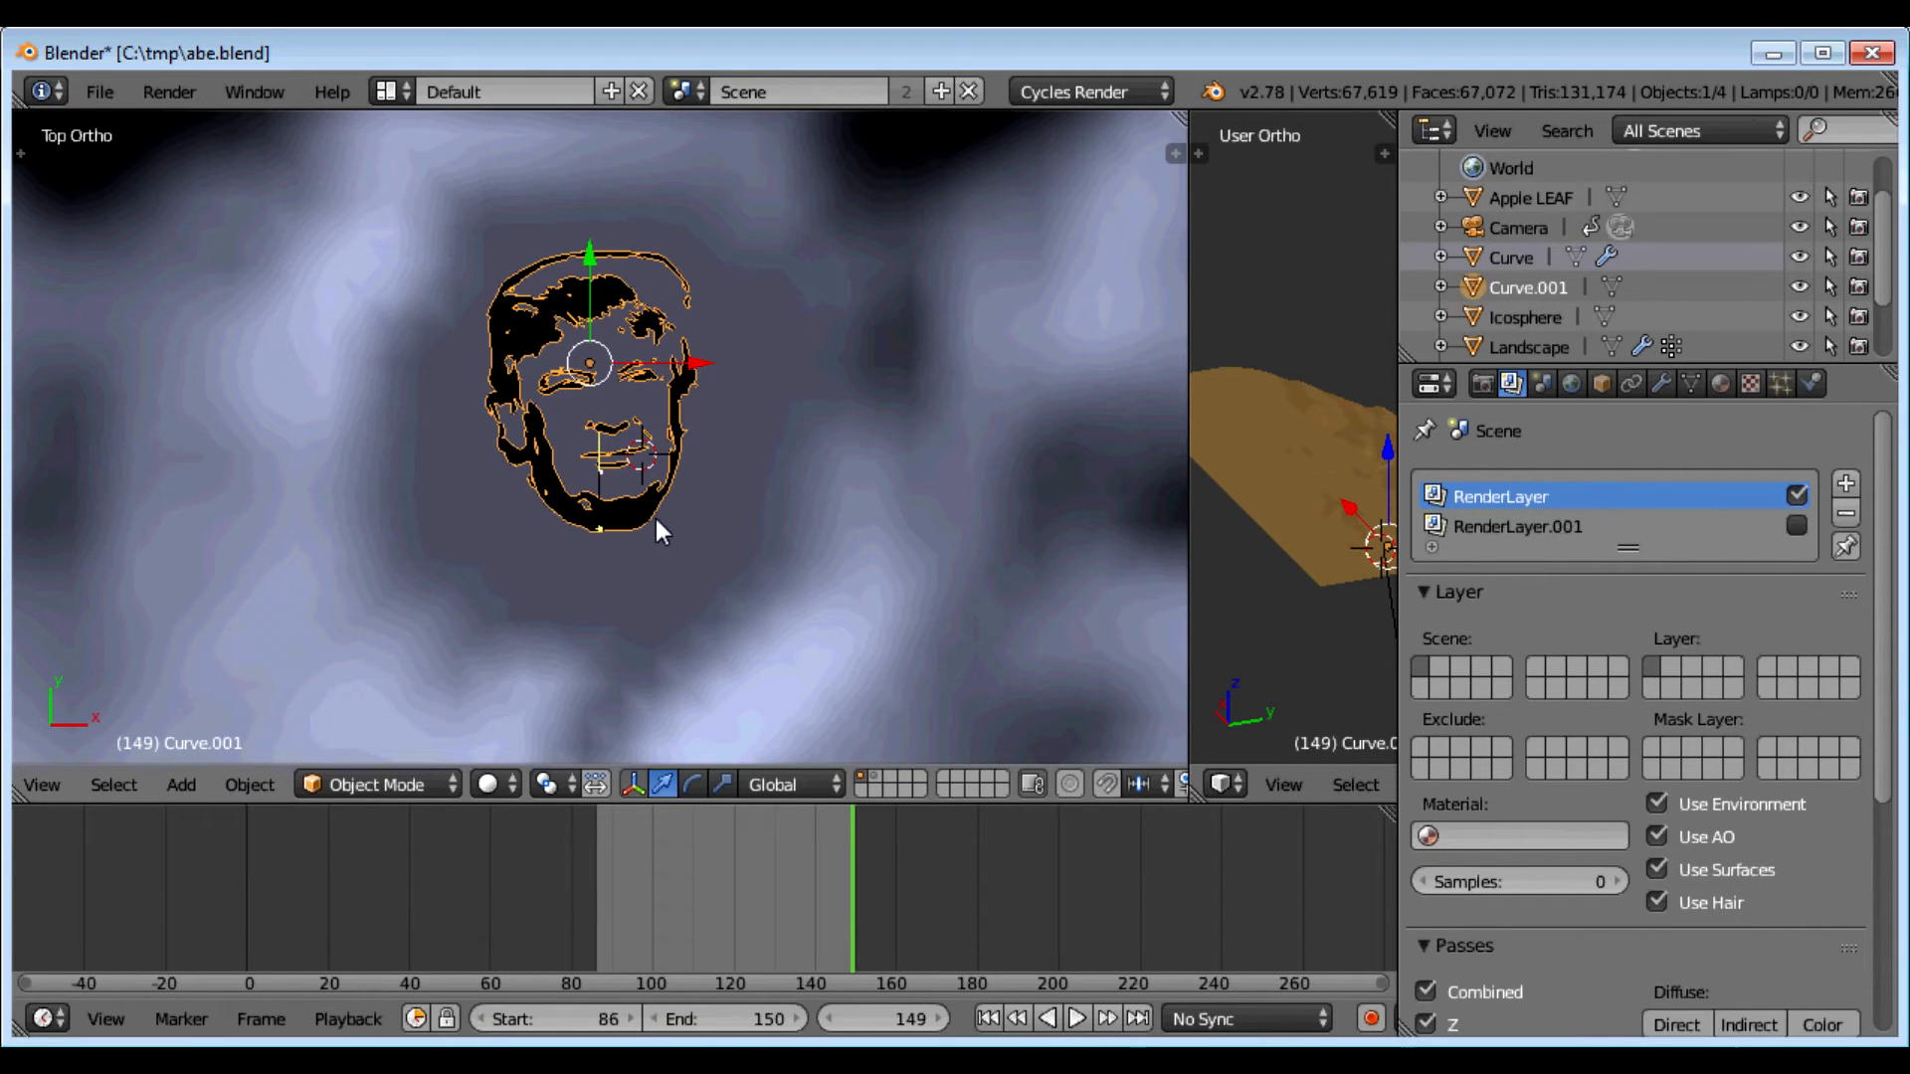
Step: Move the face mesh along Y and scale it larger
{"action": "key", "text": "g"}
{"action": "key", "text": "y"}
{"action": "left_click", "coordinate": [599, 291]}
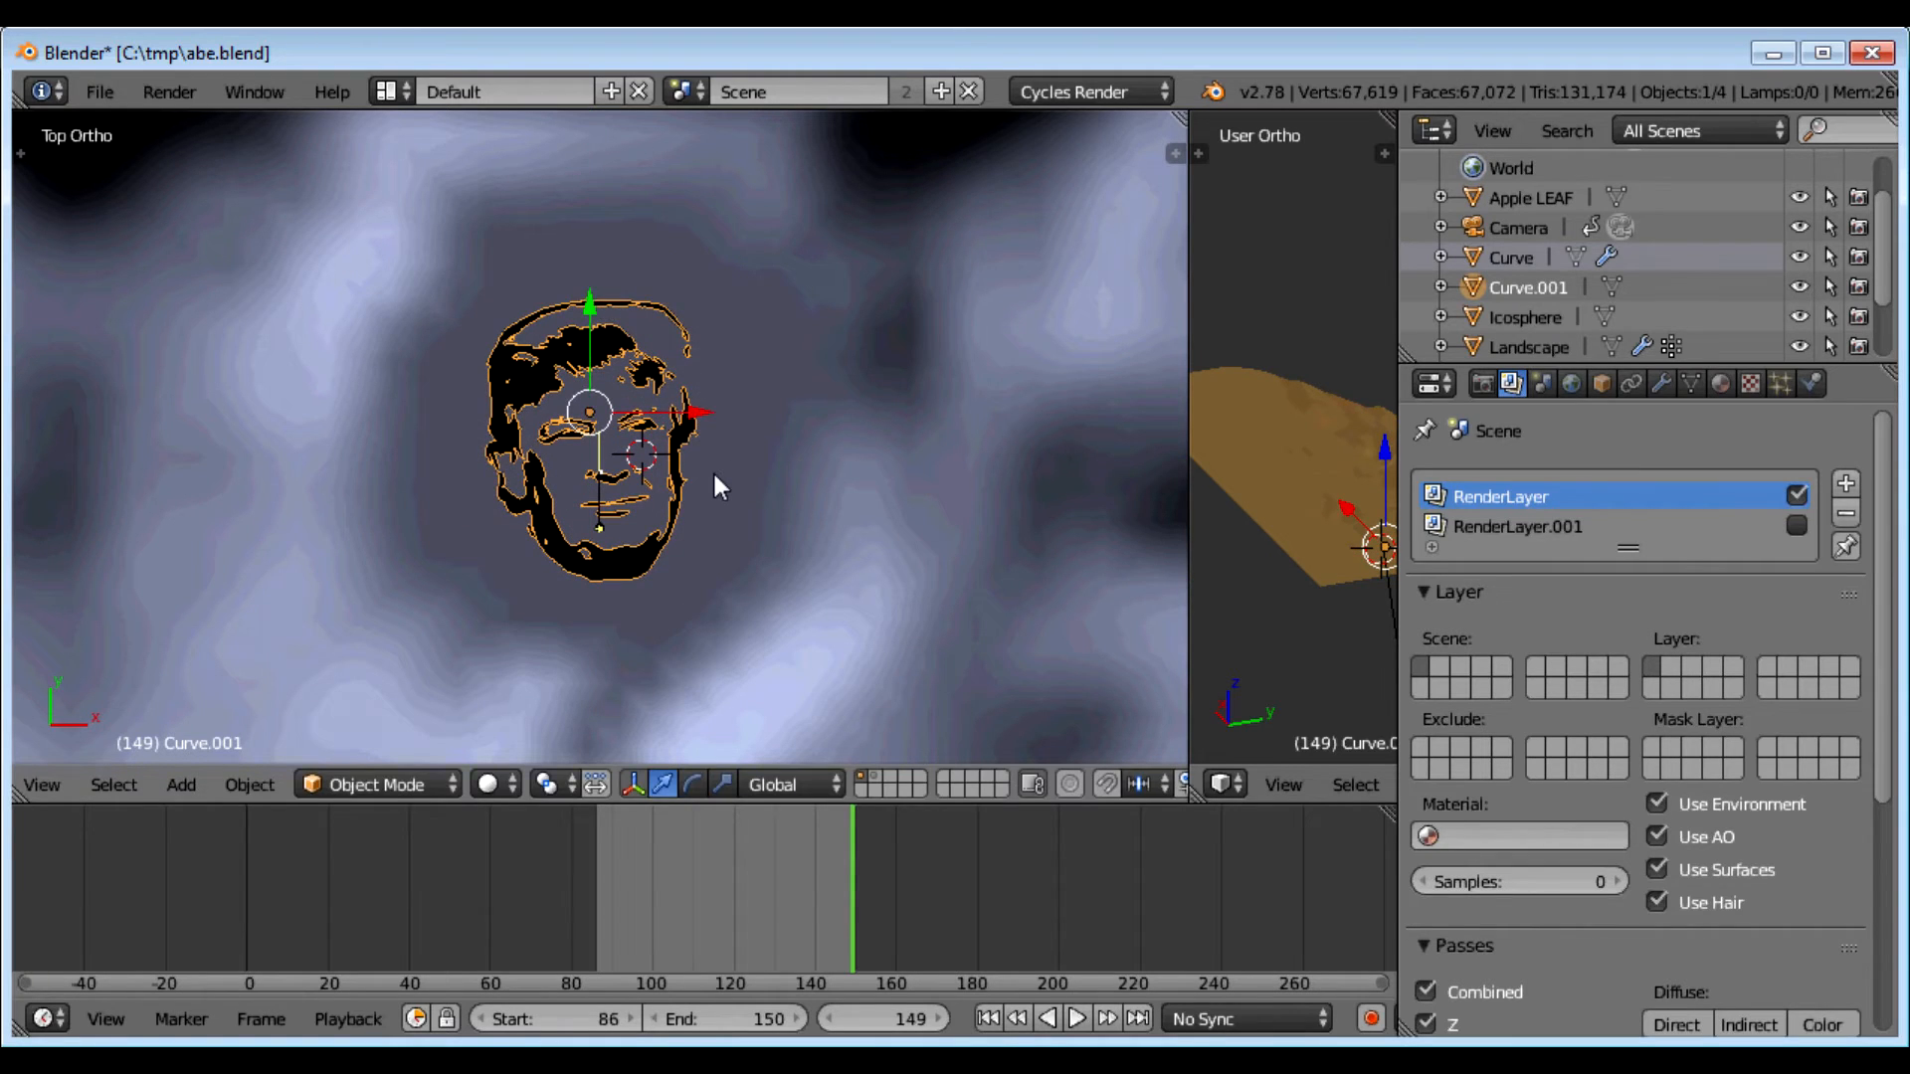
{"action": "key", "text": "s"}
{"action": "left_click", "coordinate": [797, 527]}
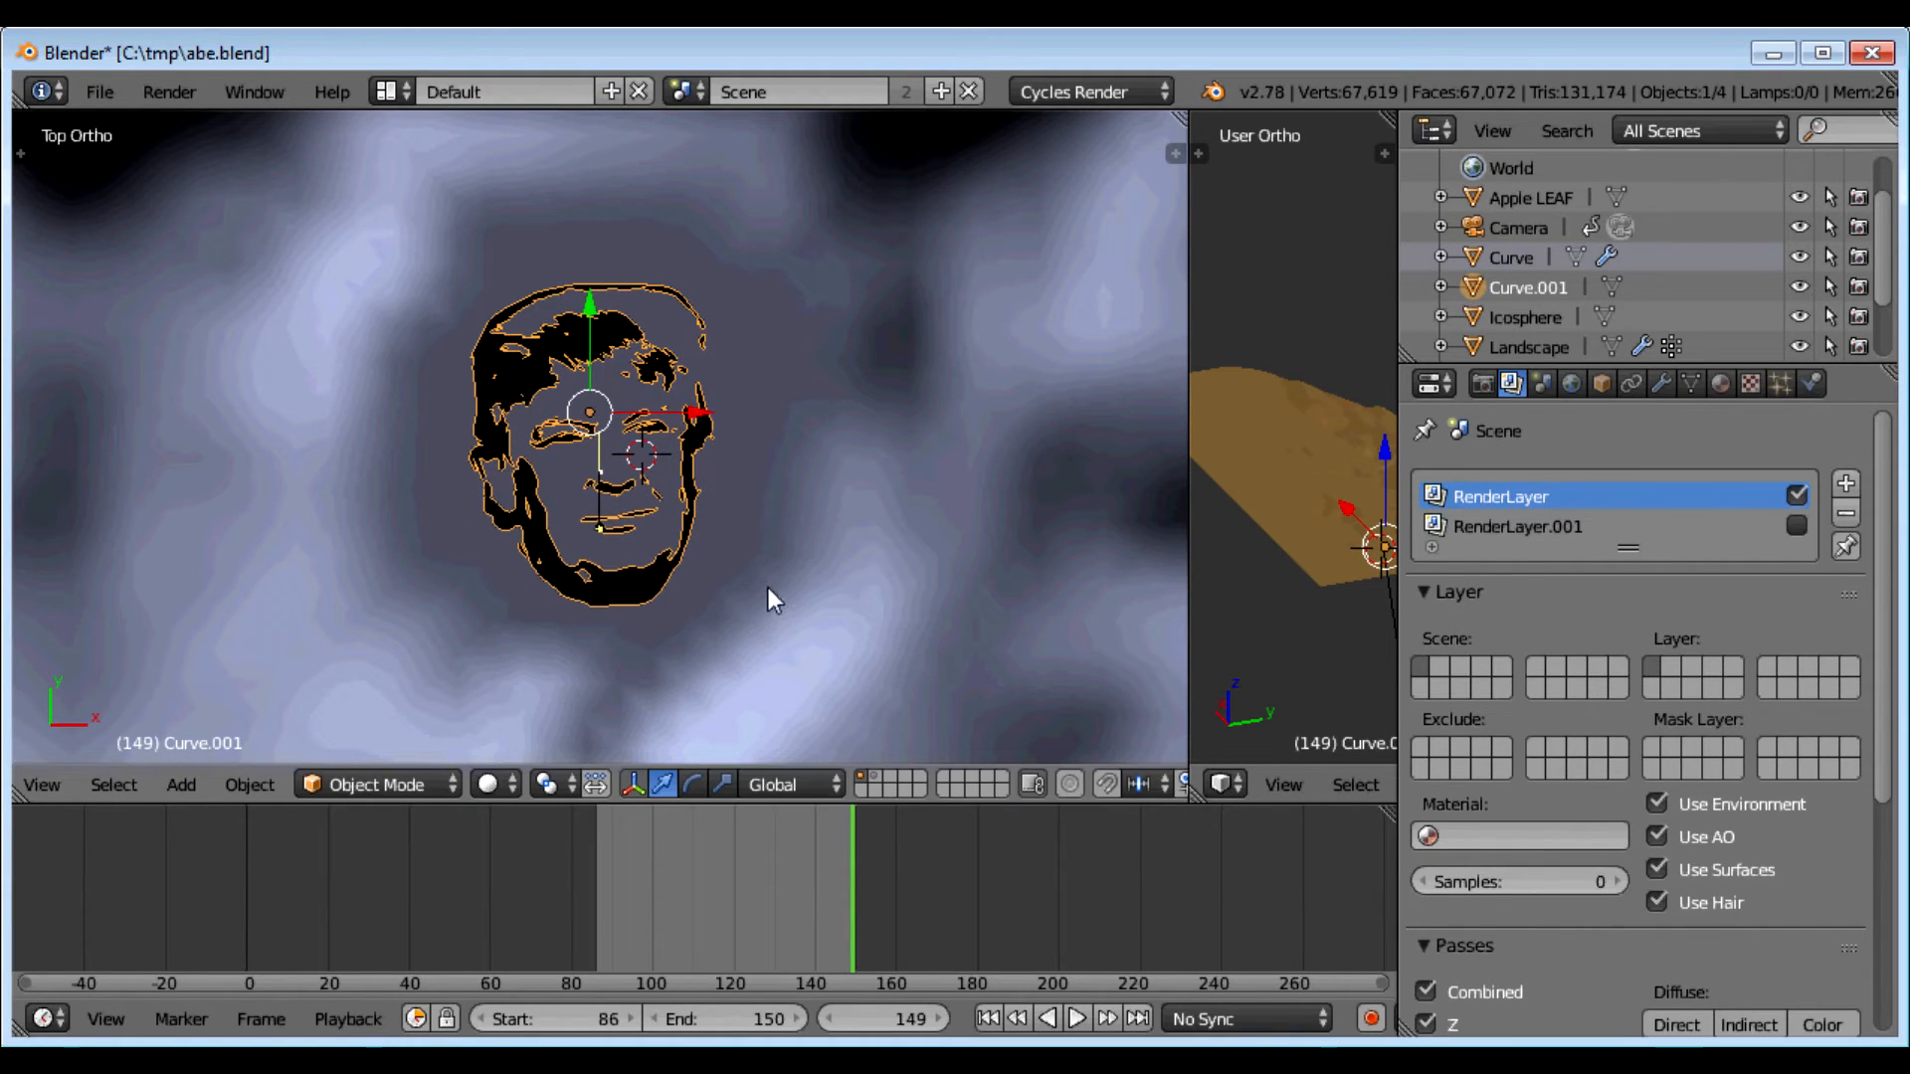
Step: Switch to Material shading and sink the face mesh below the landscape along Z
{"action": "left_click", "coordinate": [486, 785]}
{"action": "left_click", "coordinate": [533, 616]}
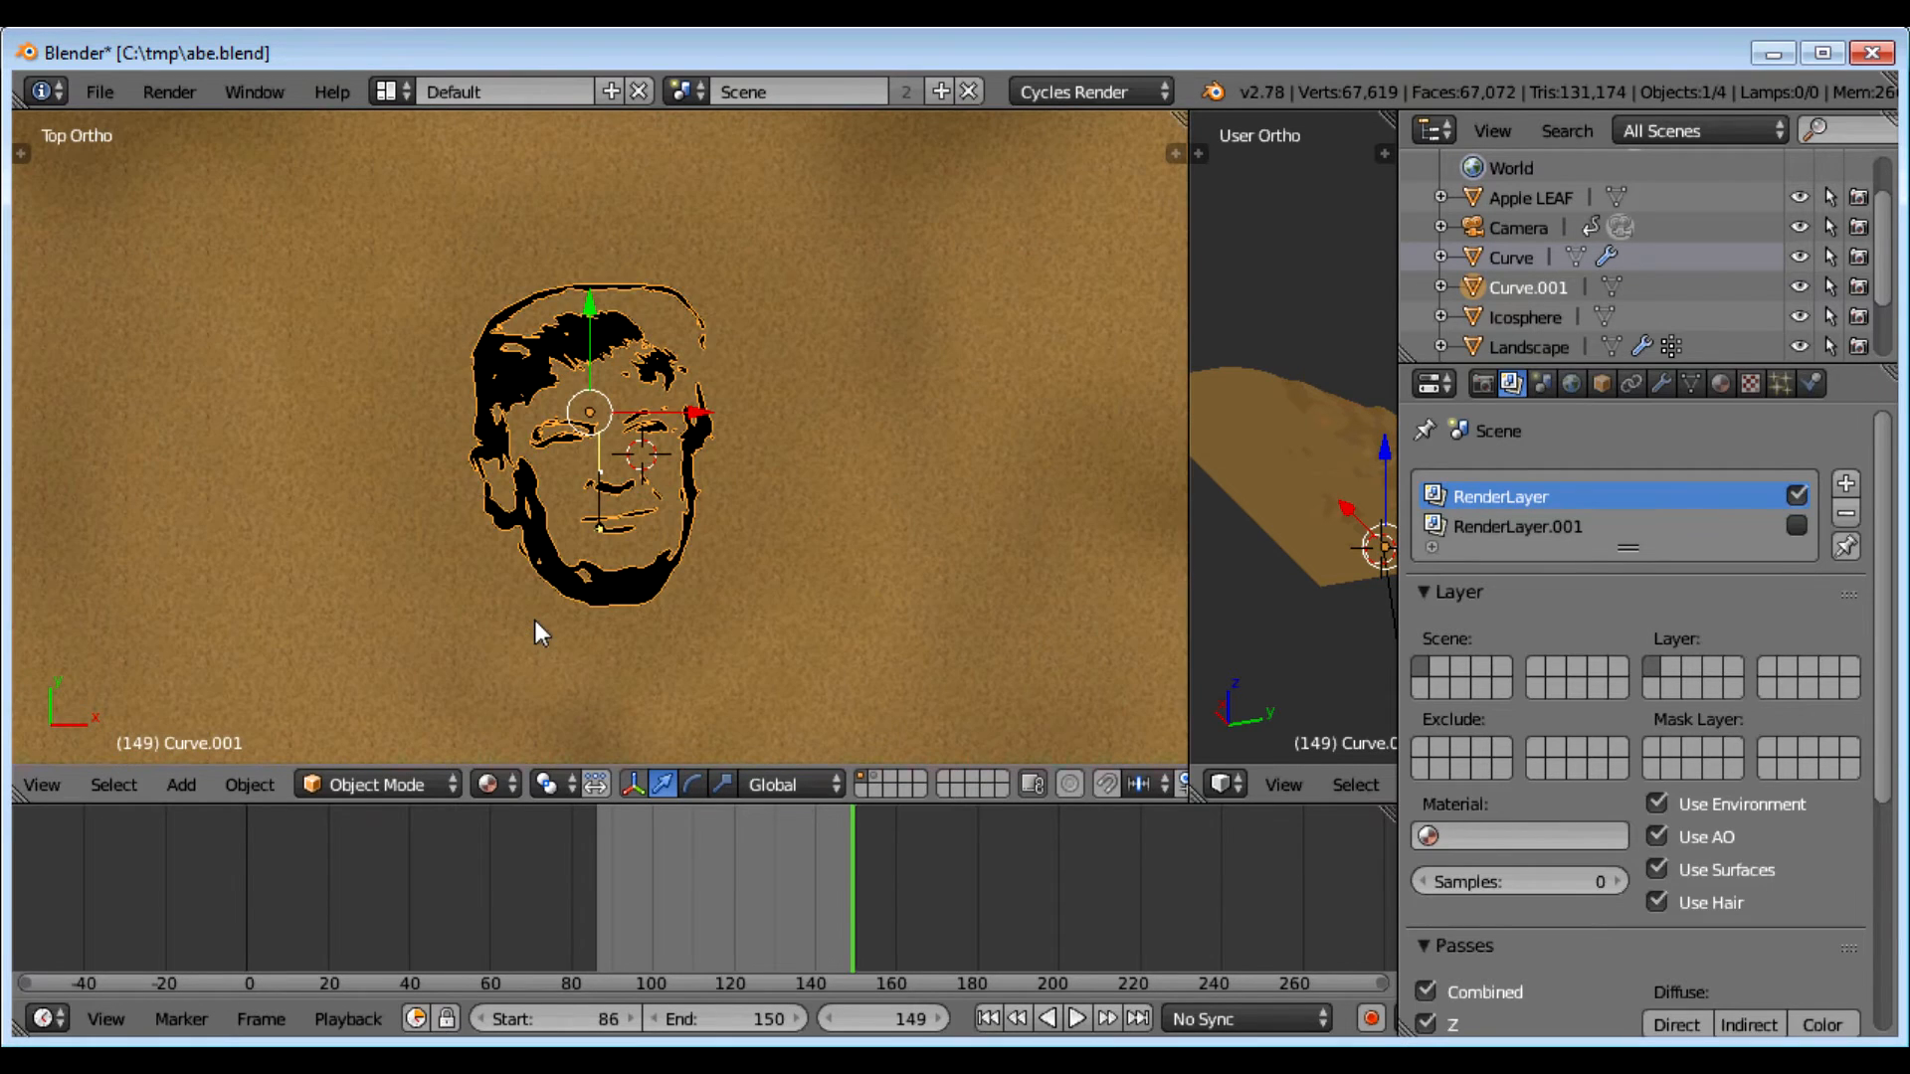
{"action": "middle_click_drag", "start_coordinate": [683, 630], "coordinate": [275, 408]}
{"action": "left_click_drag", "start_coordinate": [617, 345], "coordinate": [628, 378]}
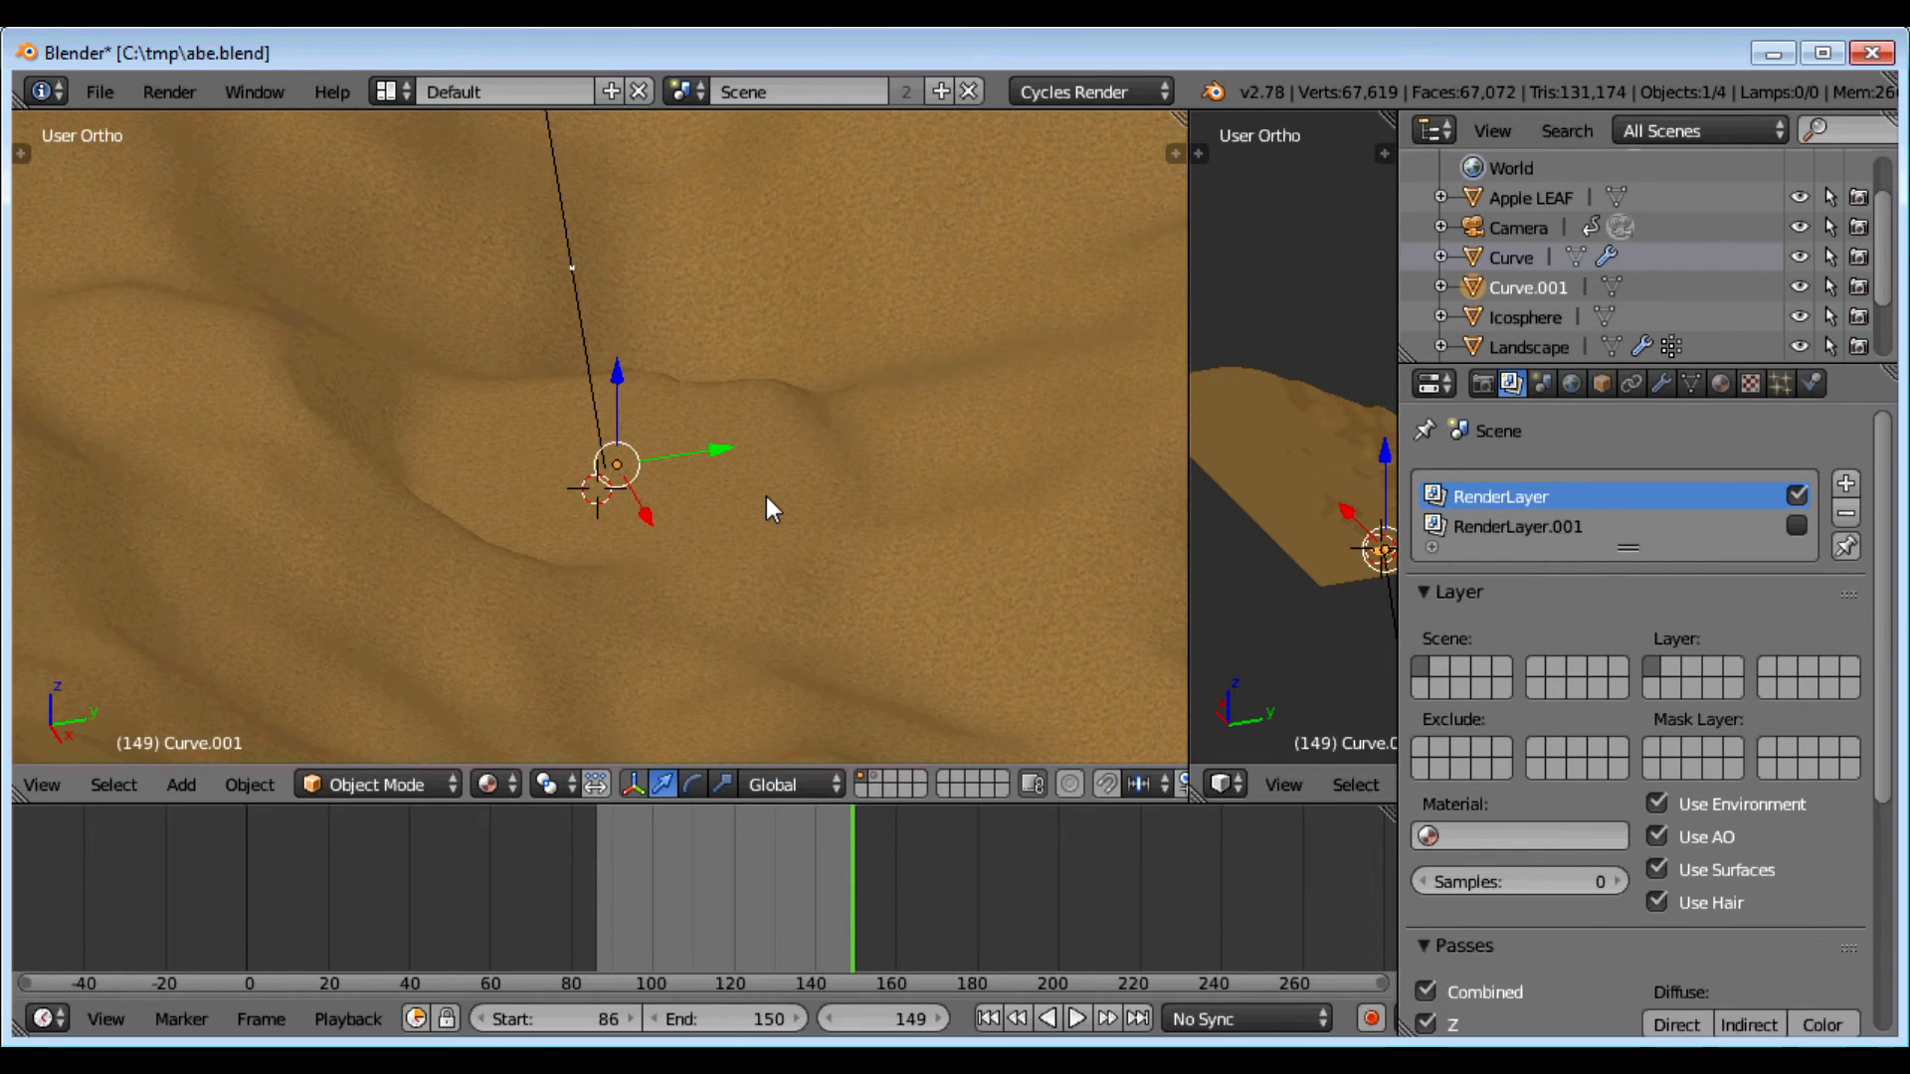
{"action": "key", "text": "KP_7"}
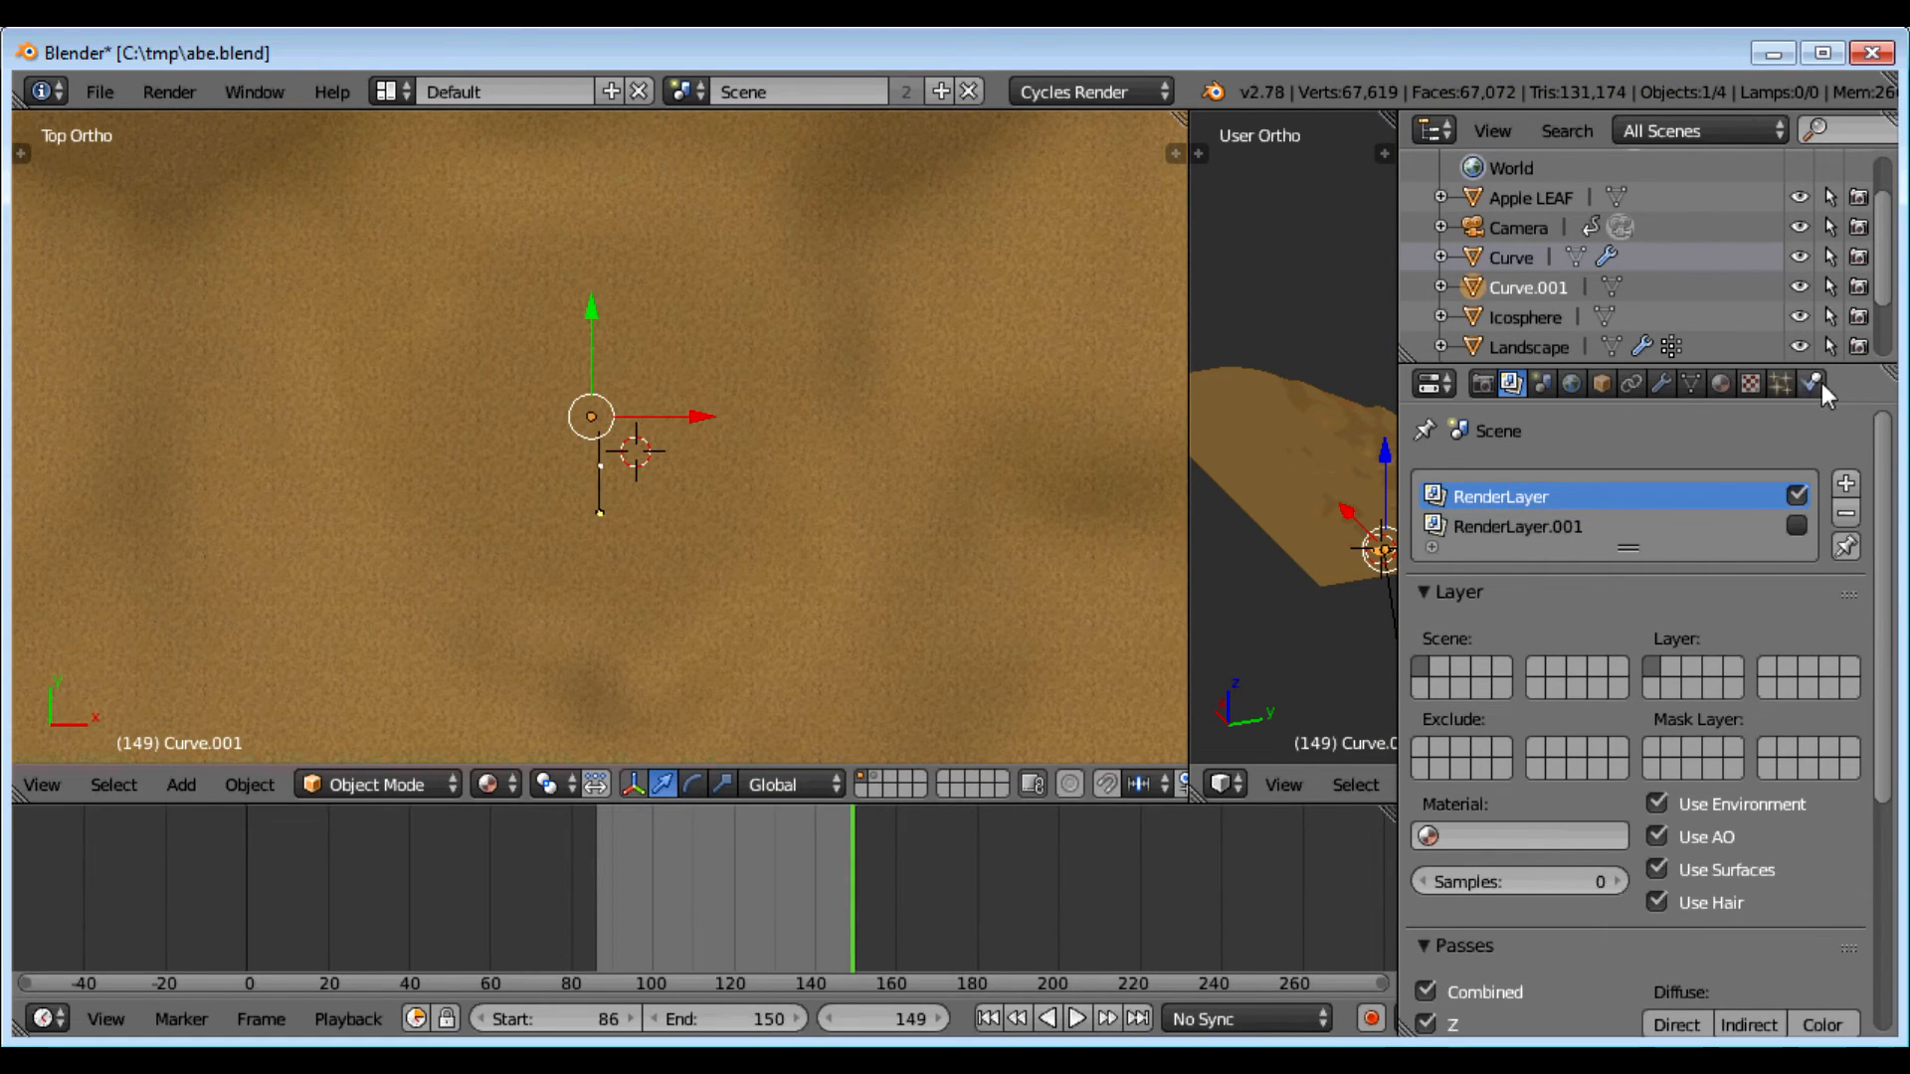
Step: Add a new particle system to the face mesh and assign the existing 'grass' settings
{"action": "left_click", "coordinate": [1780, 382]}
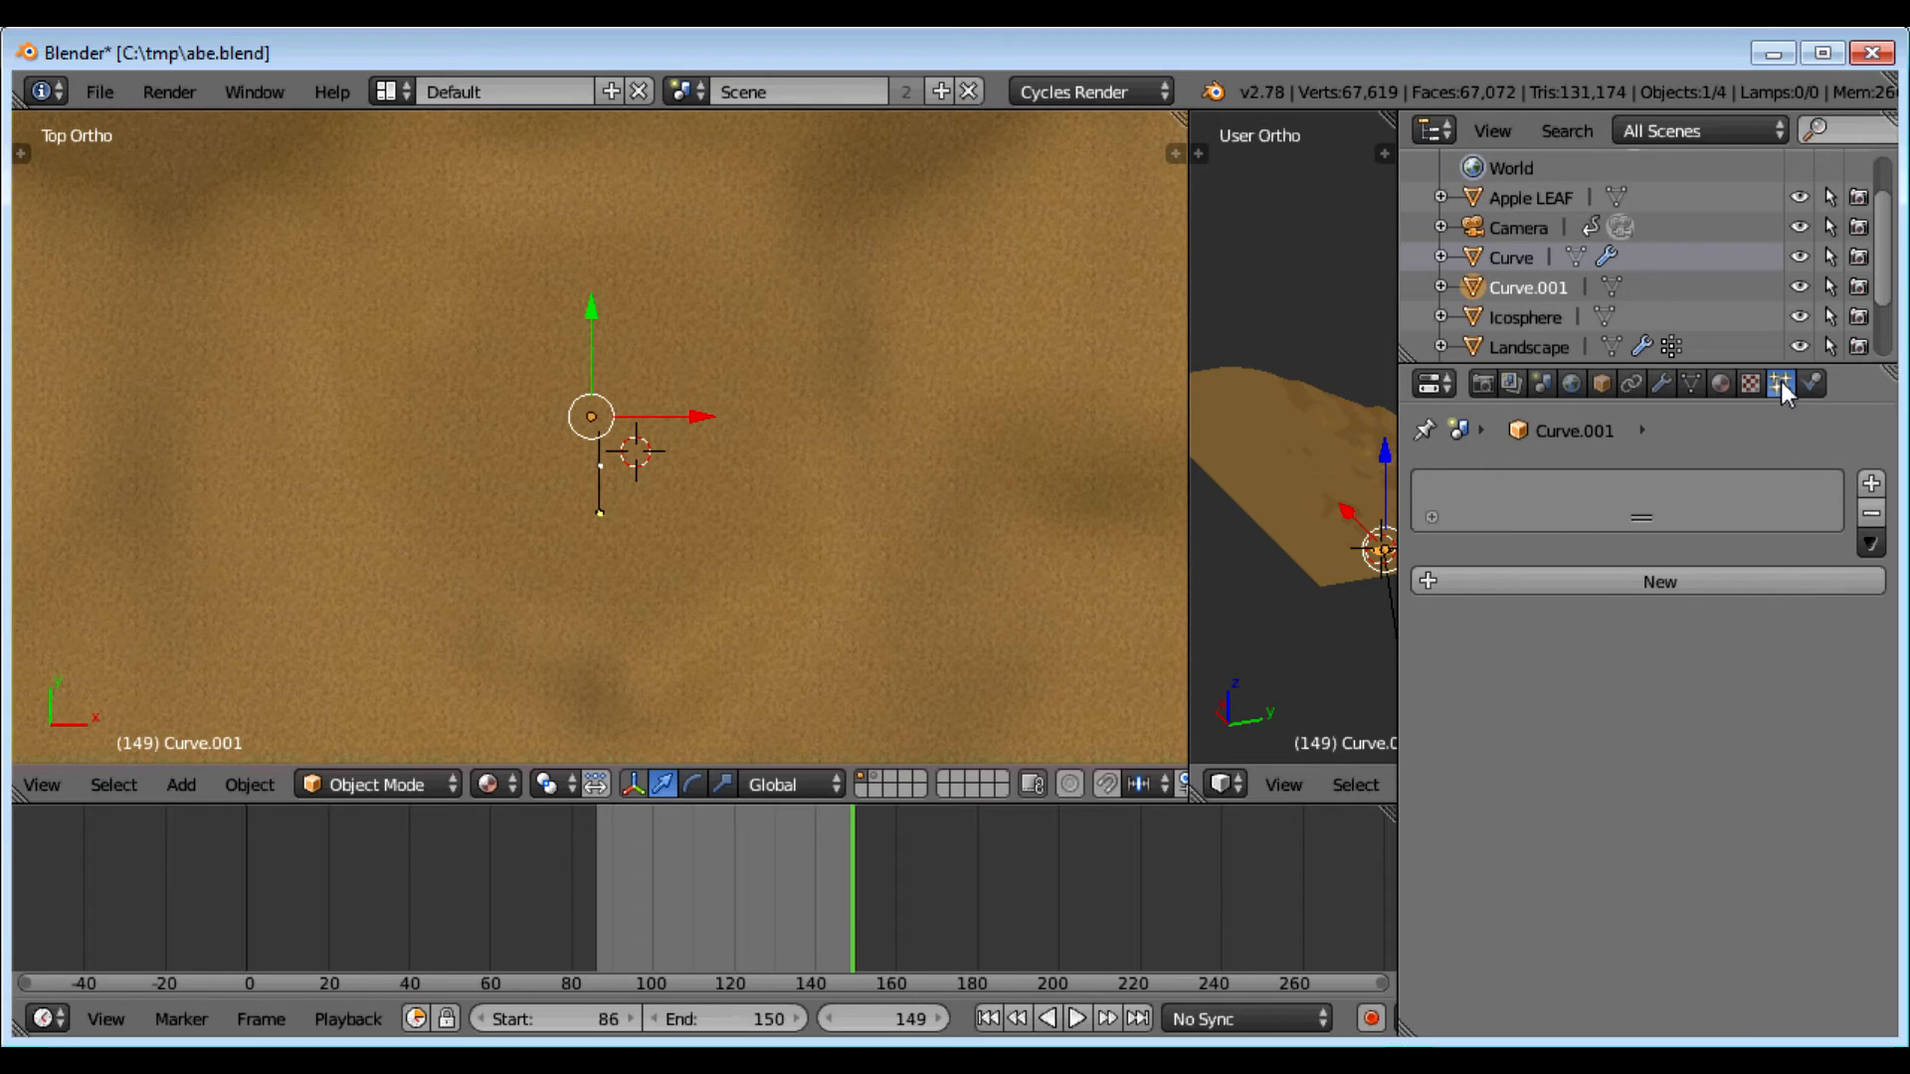
{"action": "left_click", "coordinate": [1431, 587]}
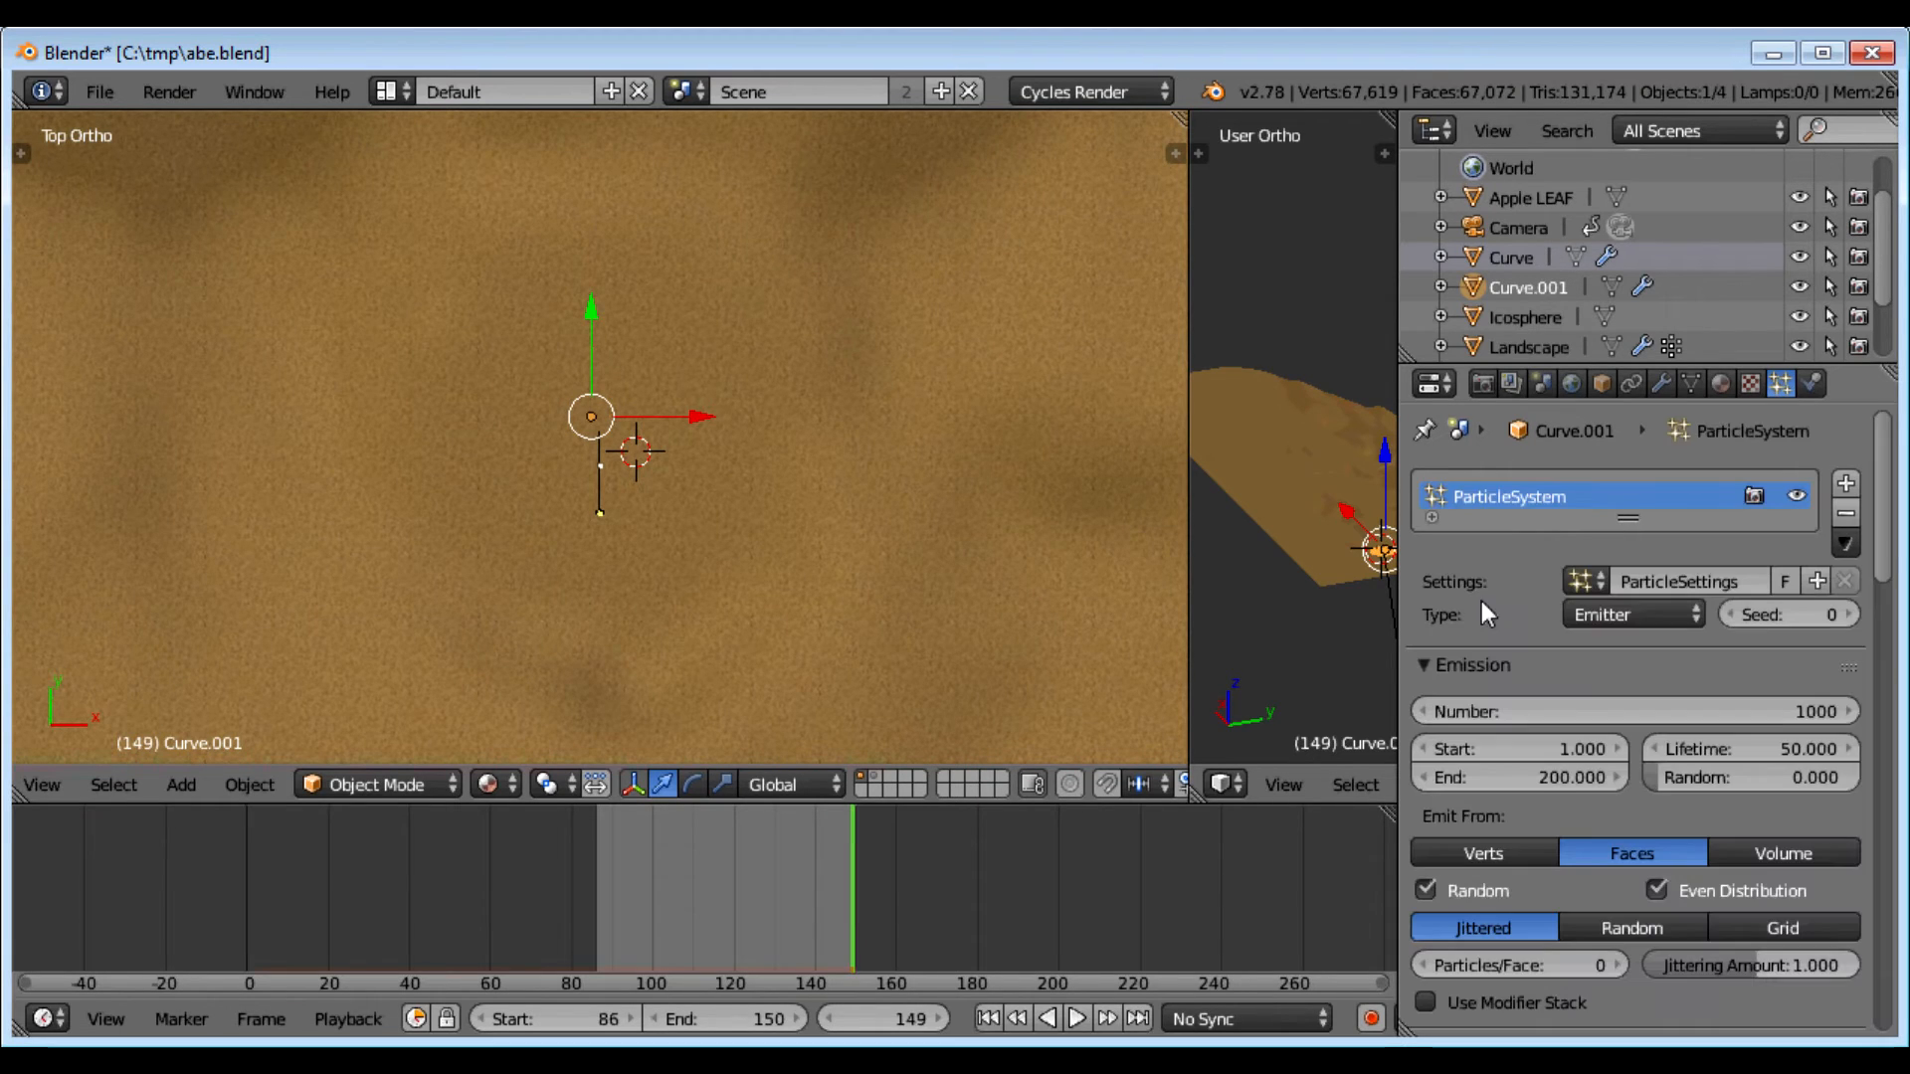
{"action": "left_click", "coordinate": [1579, 579]}
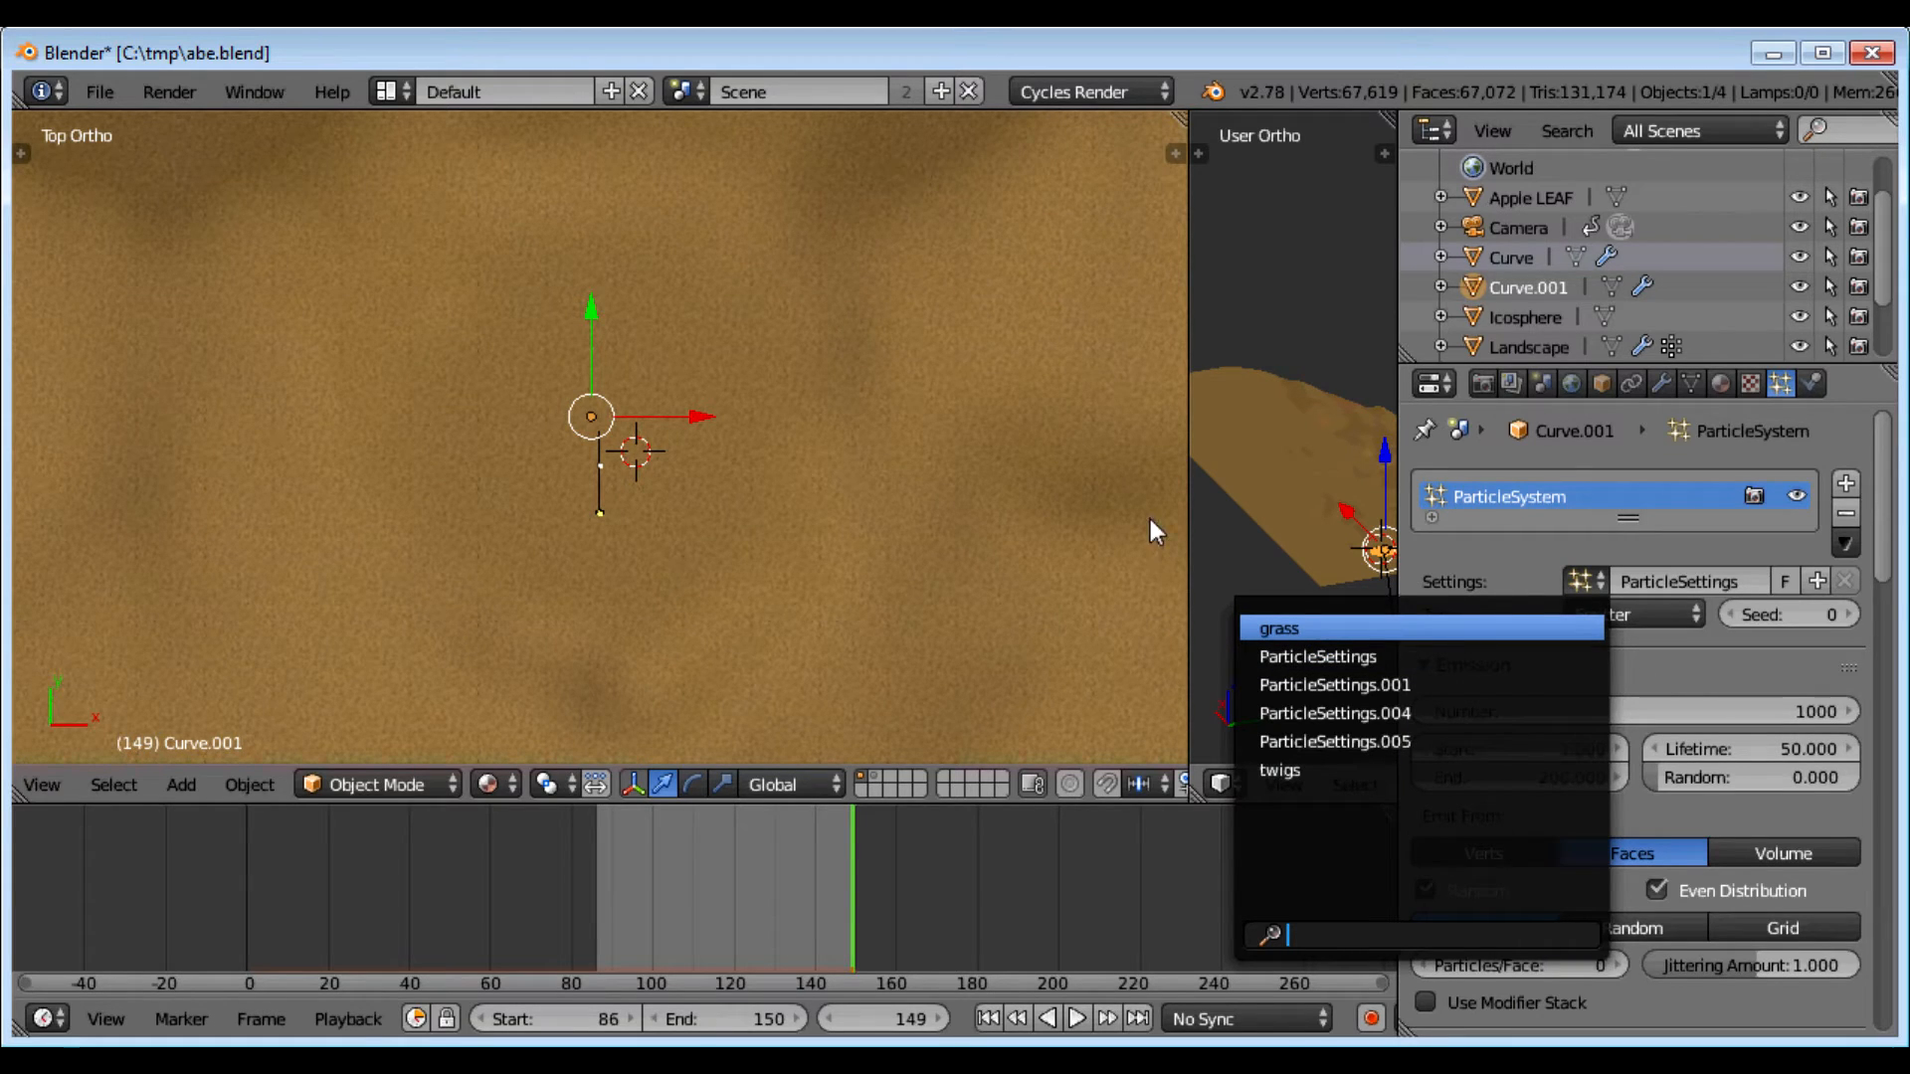
{"action": "left_click", "coordinate": [1279, 628]}
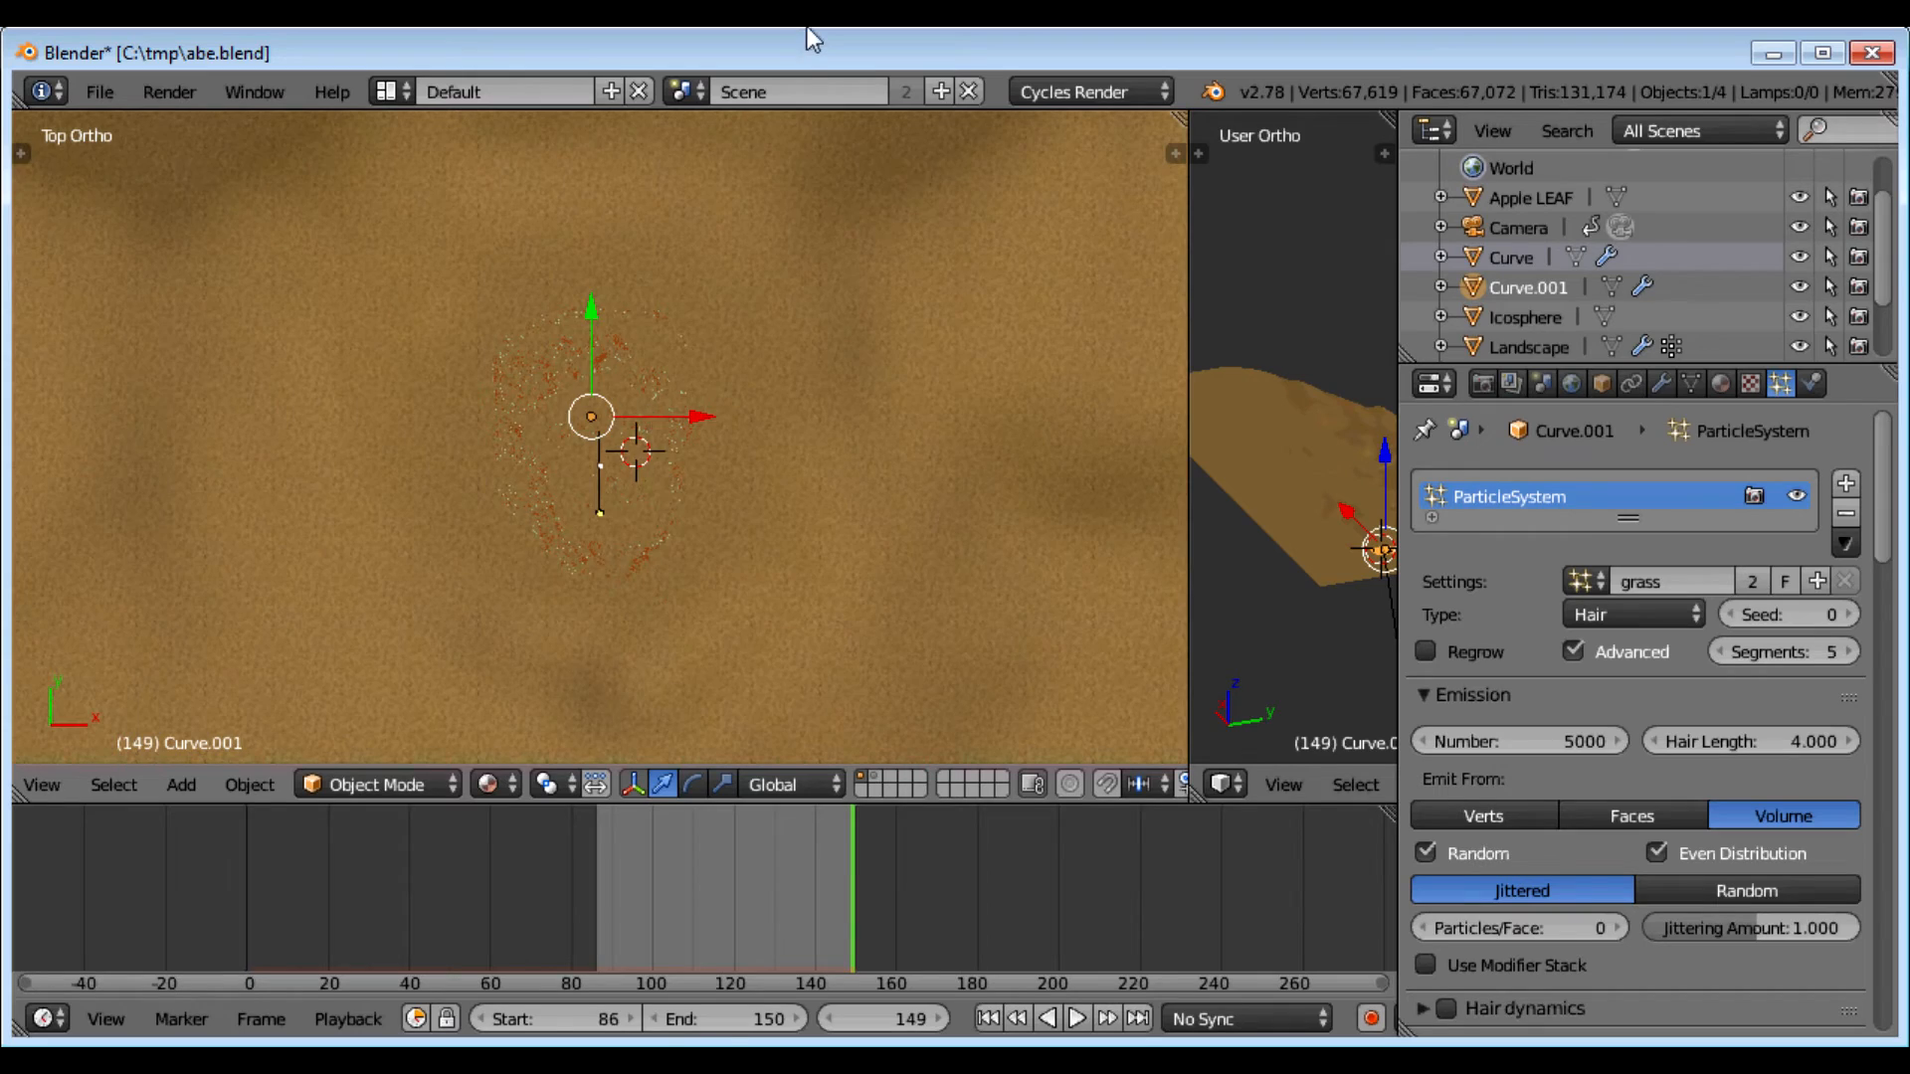
Step: Try nudging the face mesh along Z, cancel the move, and return to top view
{"action": "scroll", "coordinate": [585, 439], "scroll_direction": "up", "scroll_amount": 8}
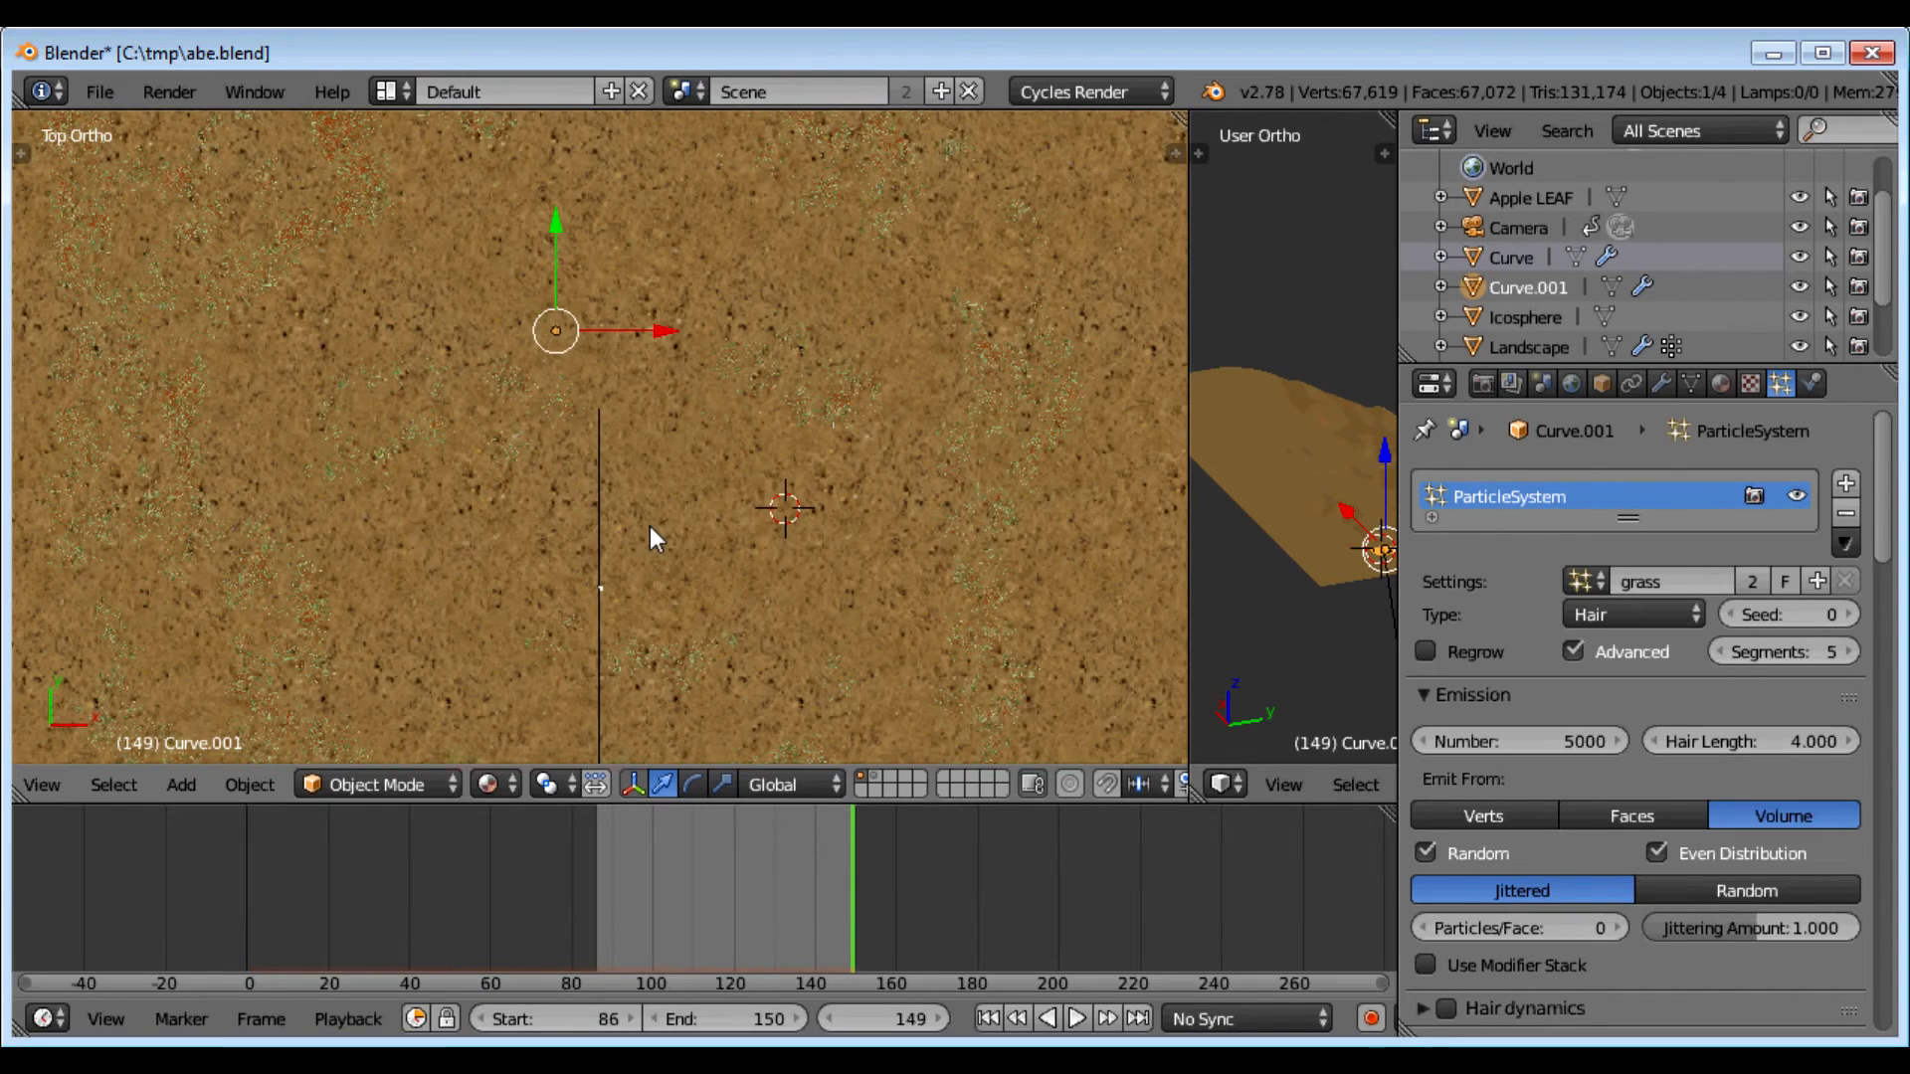
{"action": "scroll", "coordinate": [656, 526], "scroll_direction": "up", "scroll_amount": 1}
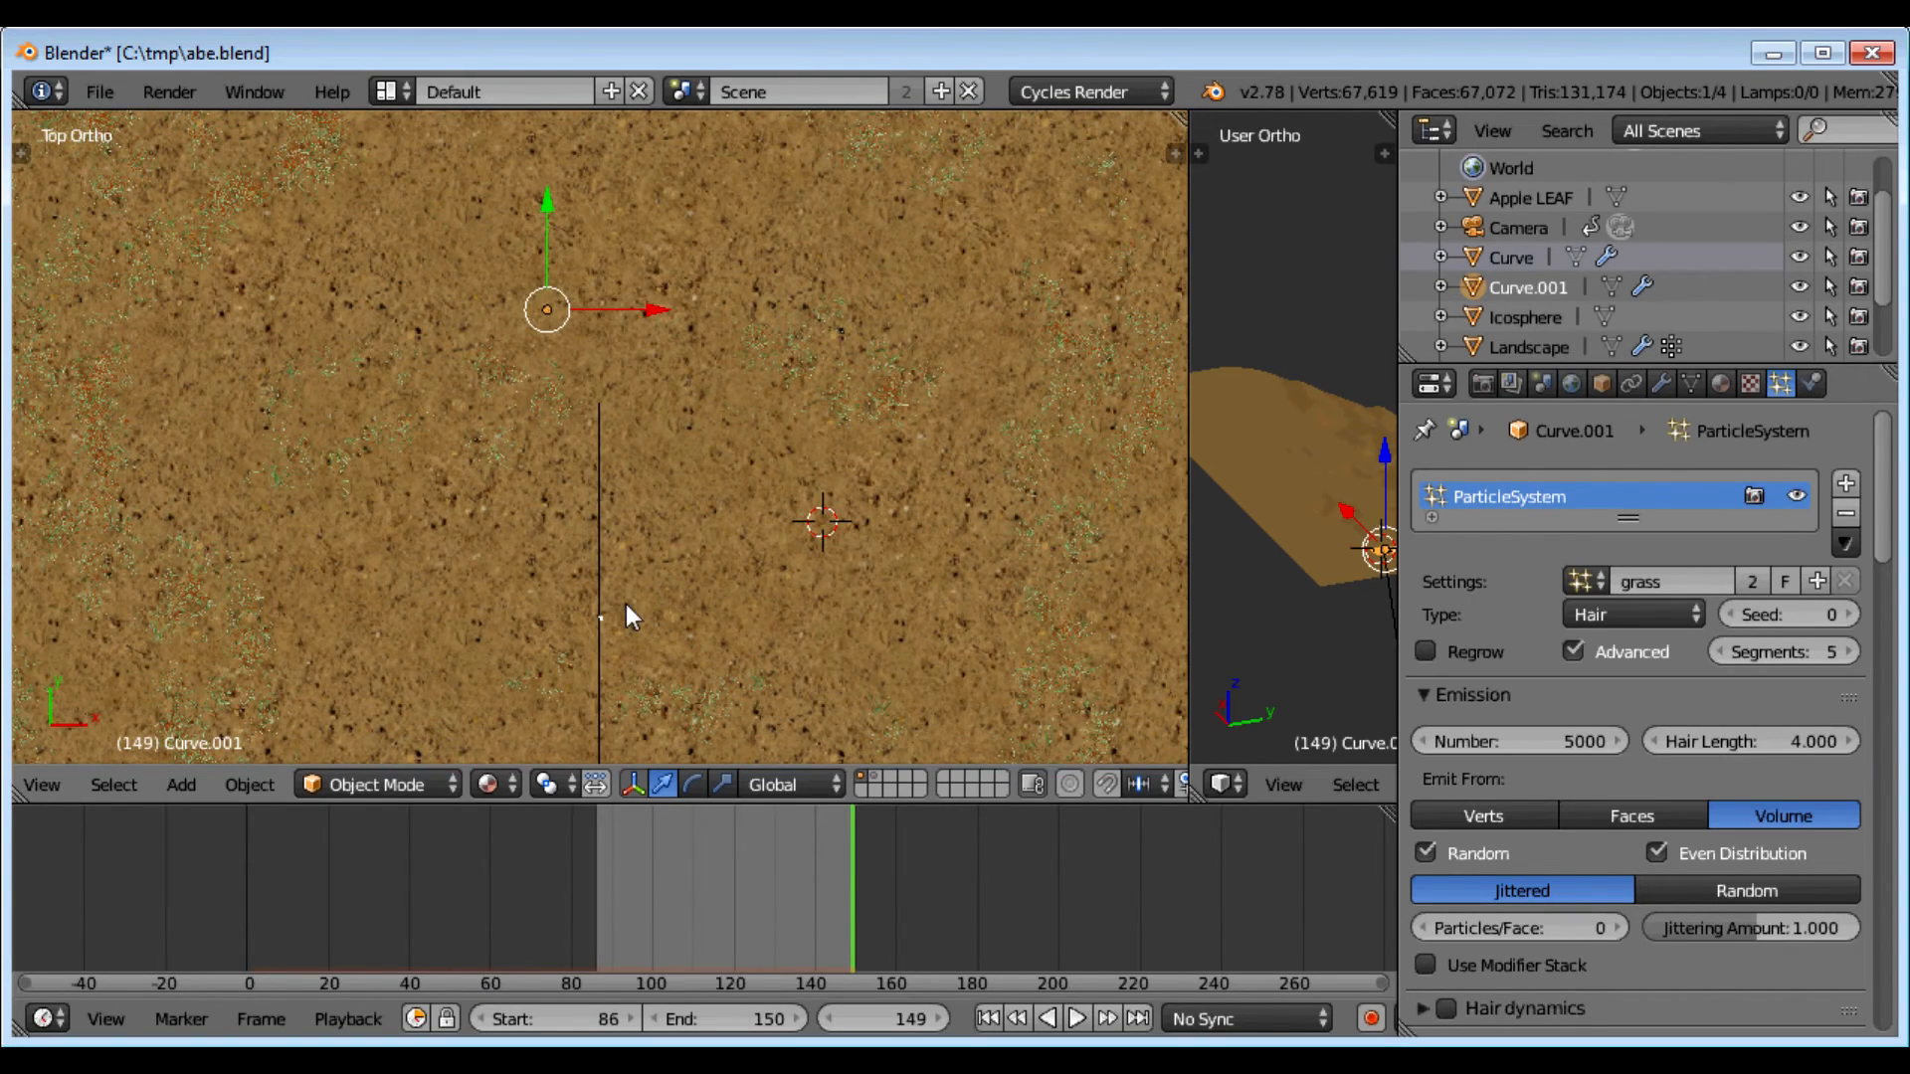
{"action": "middle_click_drag", "start_coordinate": [575, 604], "coordinate": [537, 429]}
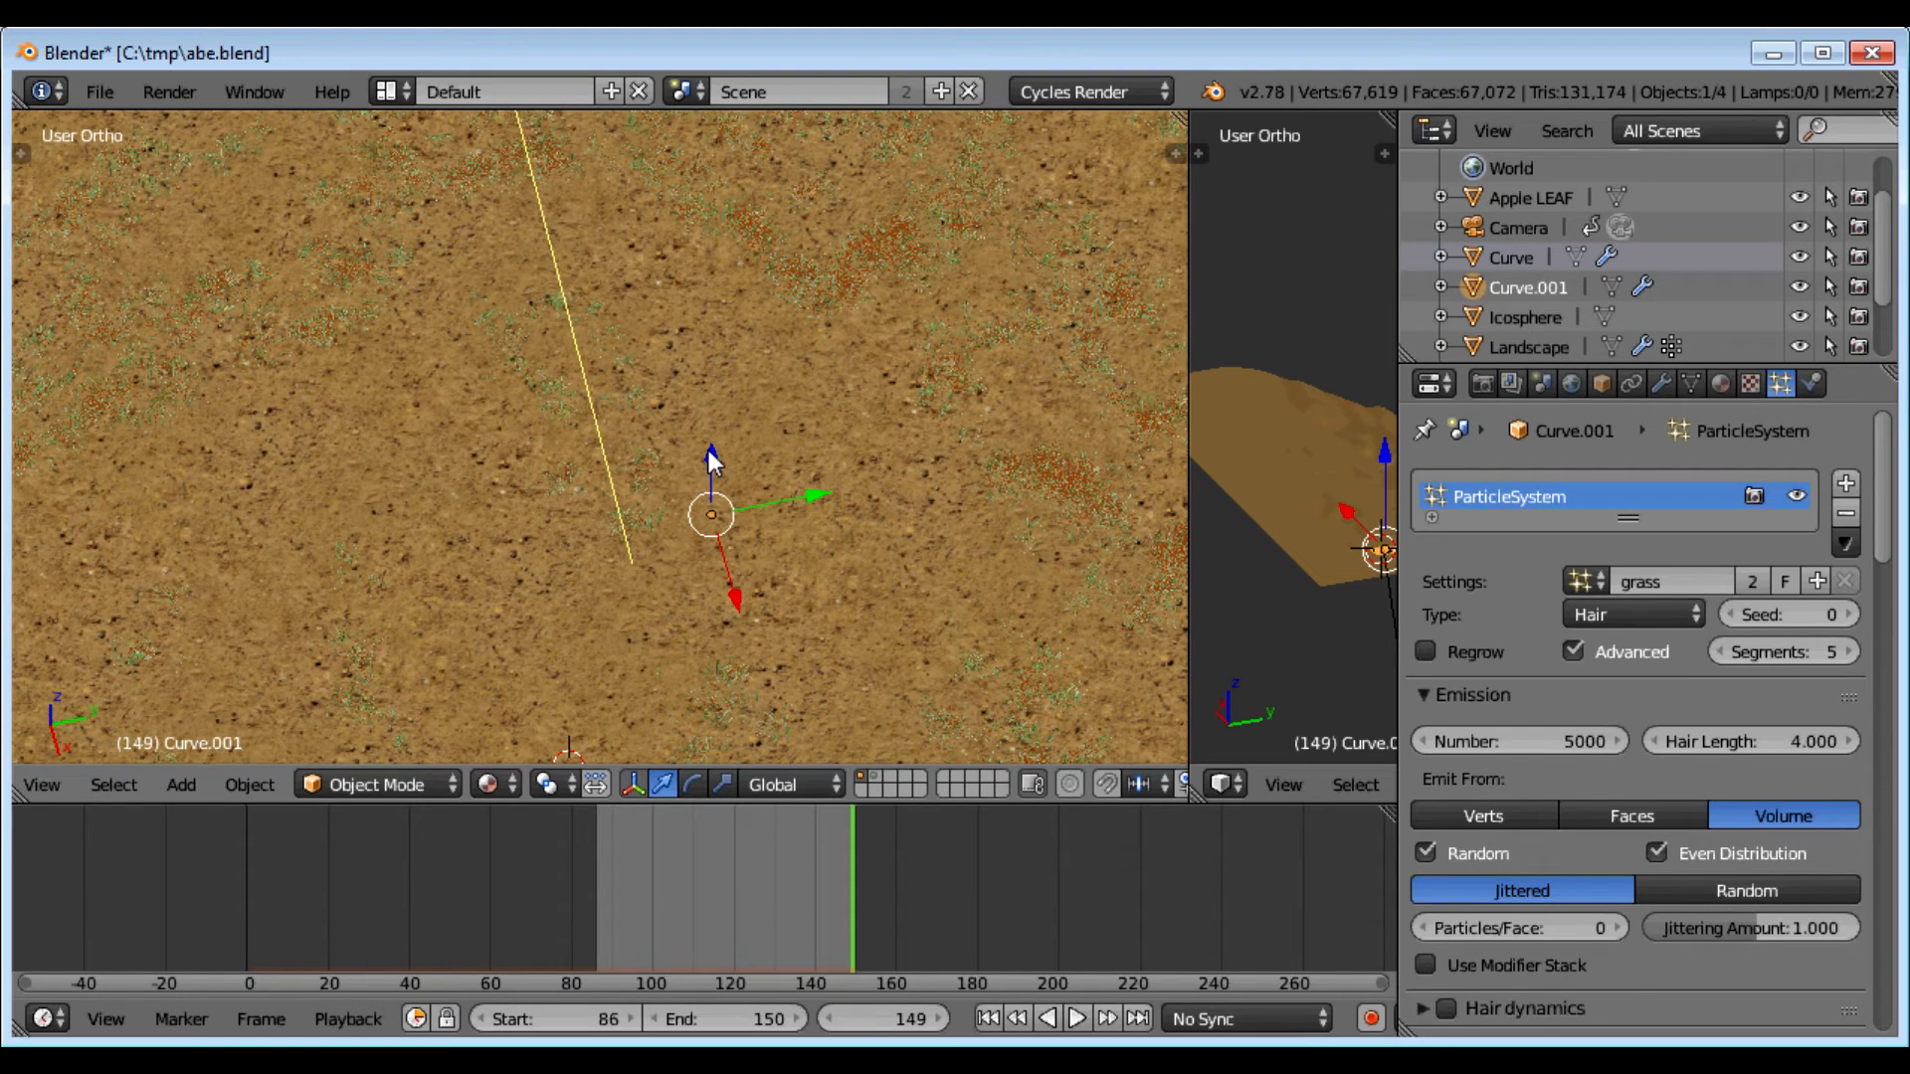
{"action": "left_click", "coordinate": [711, 448]}
{"action": "left_click_drag", "start_coordinate": [711, 441], "coordinate": [728, 525]}
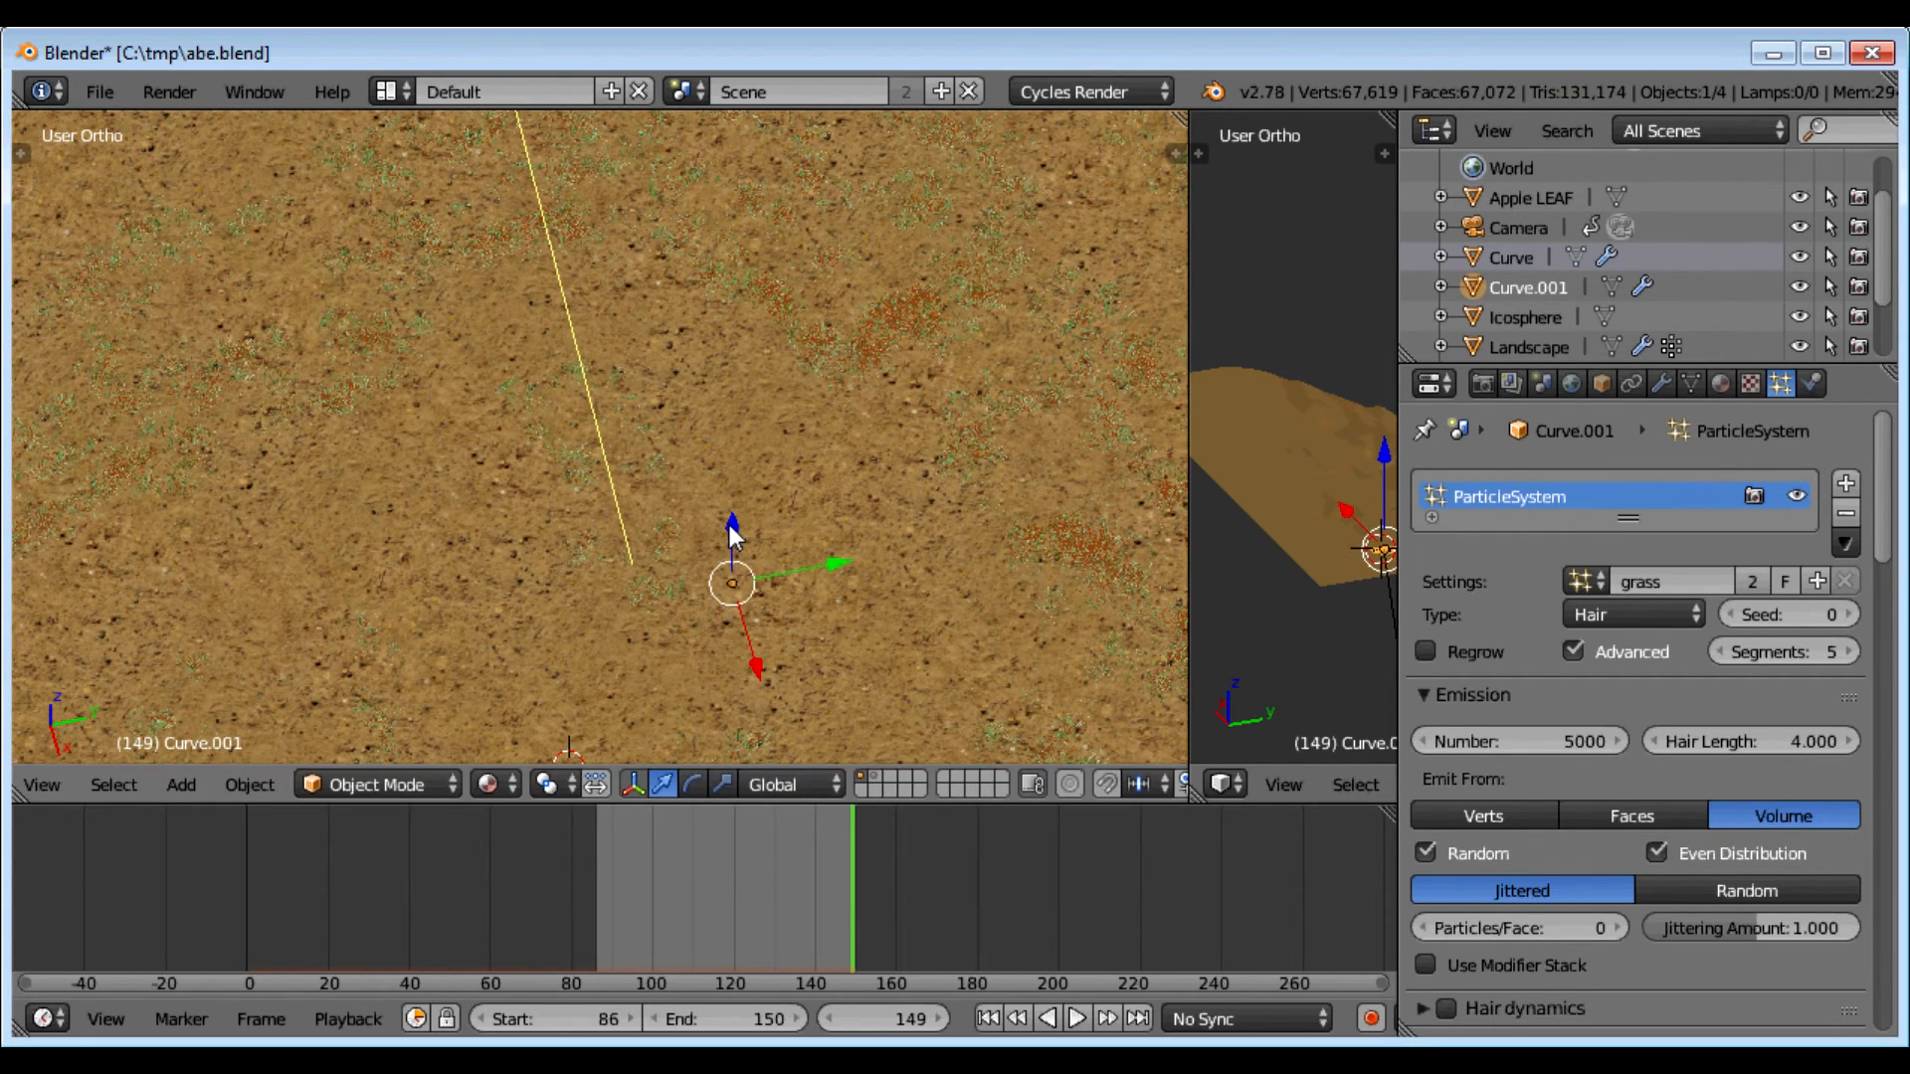
{"action": "scroll", "coordinate": [728, 538], "scroll_direction": "down", "scroll_amount": 1}
{"action": "scroll", "coordinate": [710, 511], "scroll_direction": "down", "scroll_amount": 1}
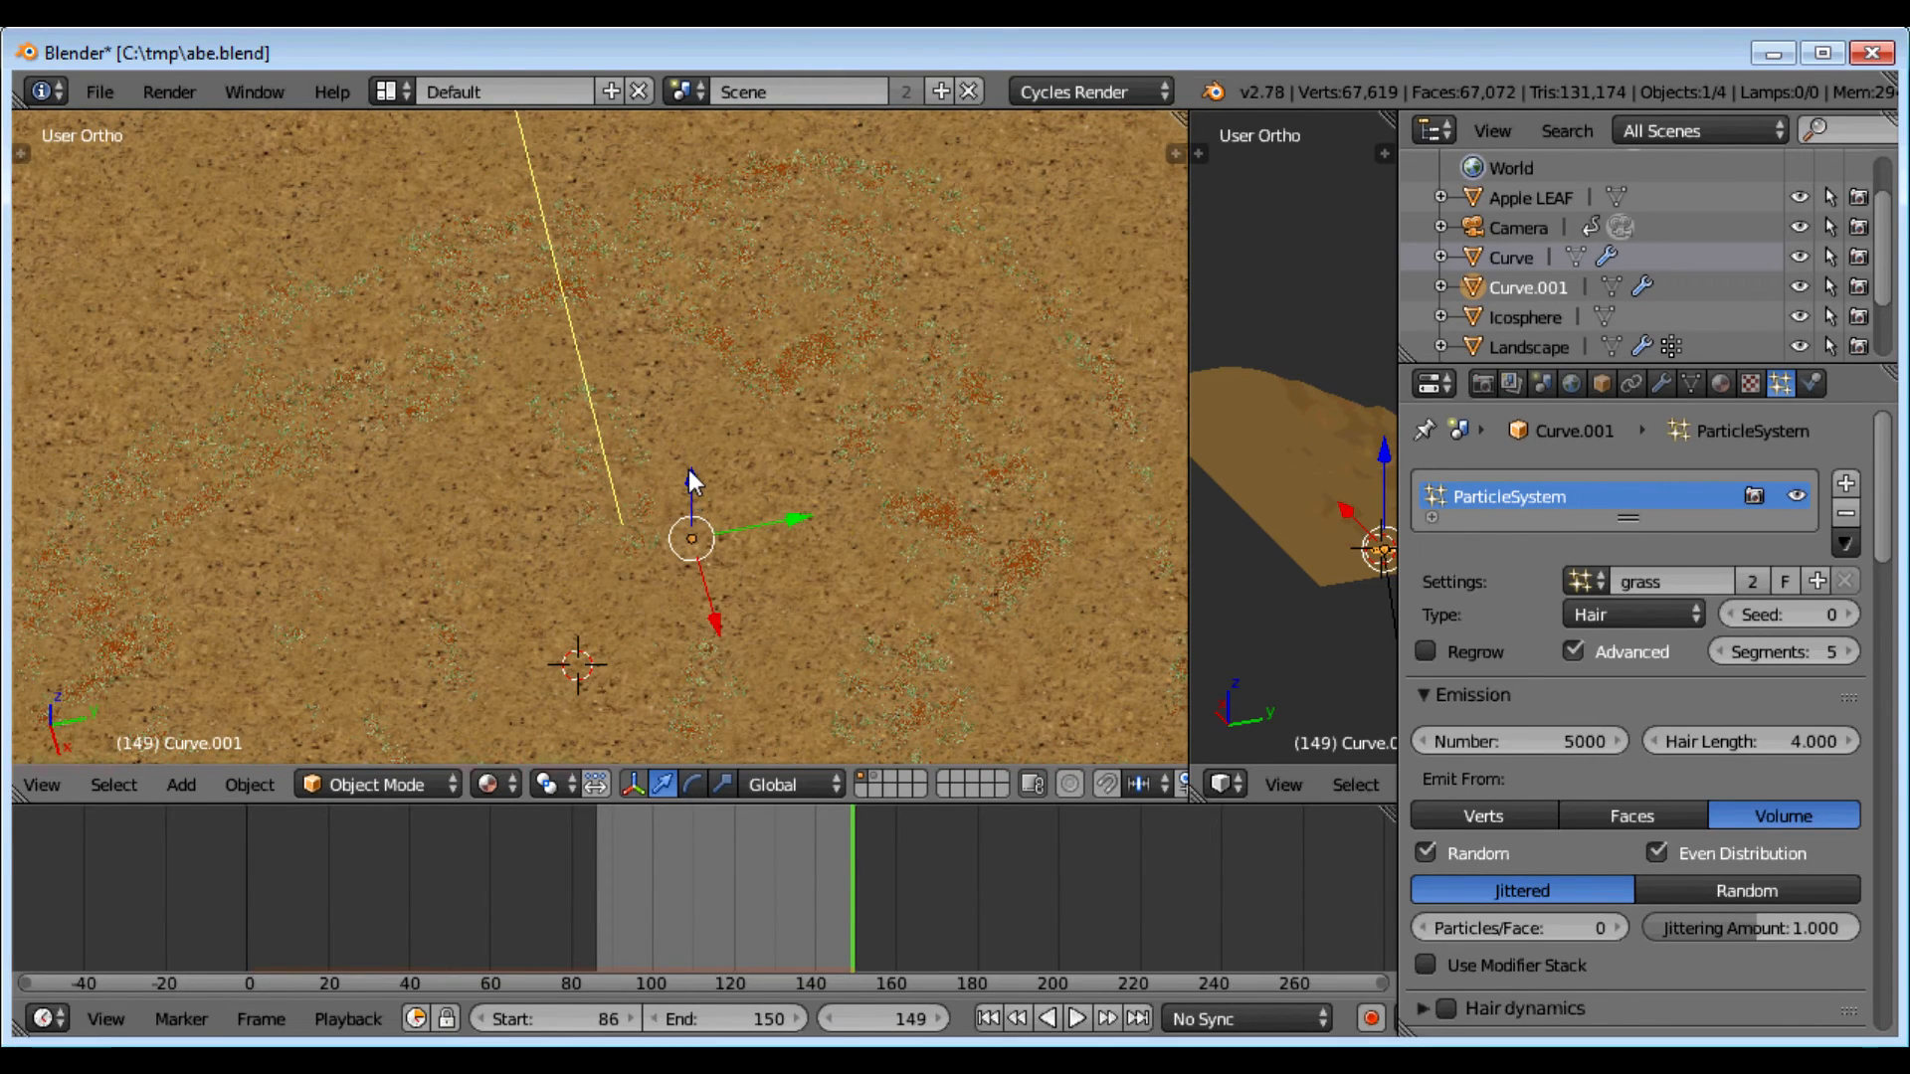
{"action": "left_click_drag", "start_coordinate": [689, 471], "coordinate": [822, 564]}
{"action": "right_click", "coordinate": [821, 563]}
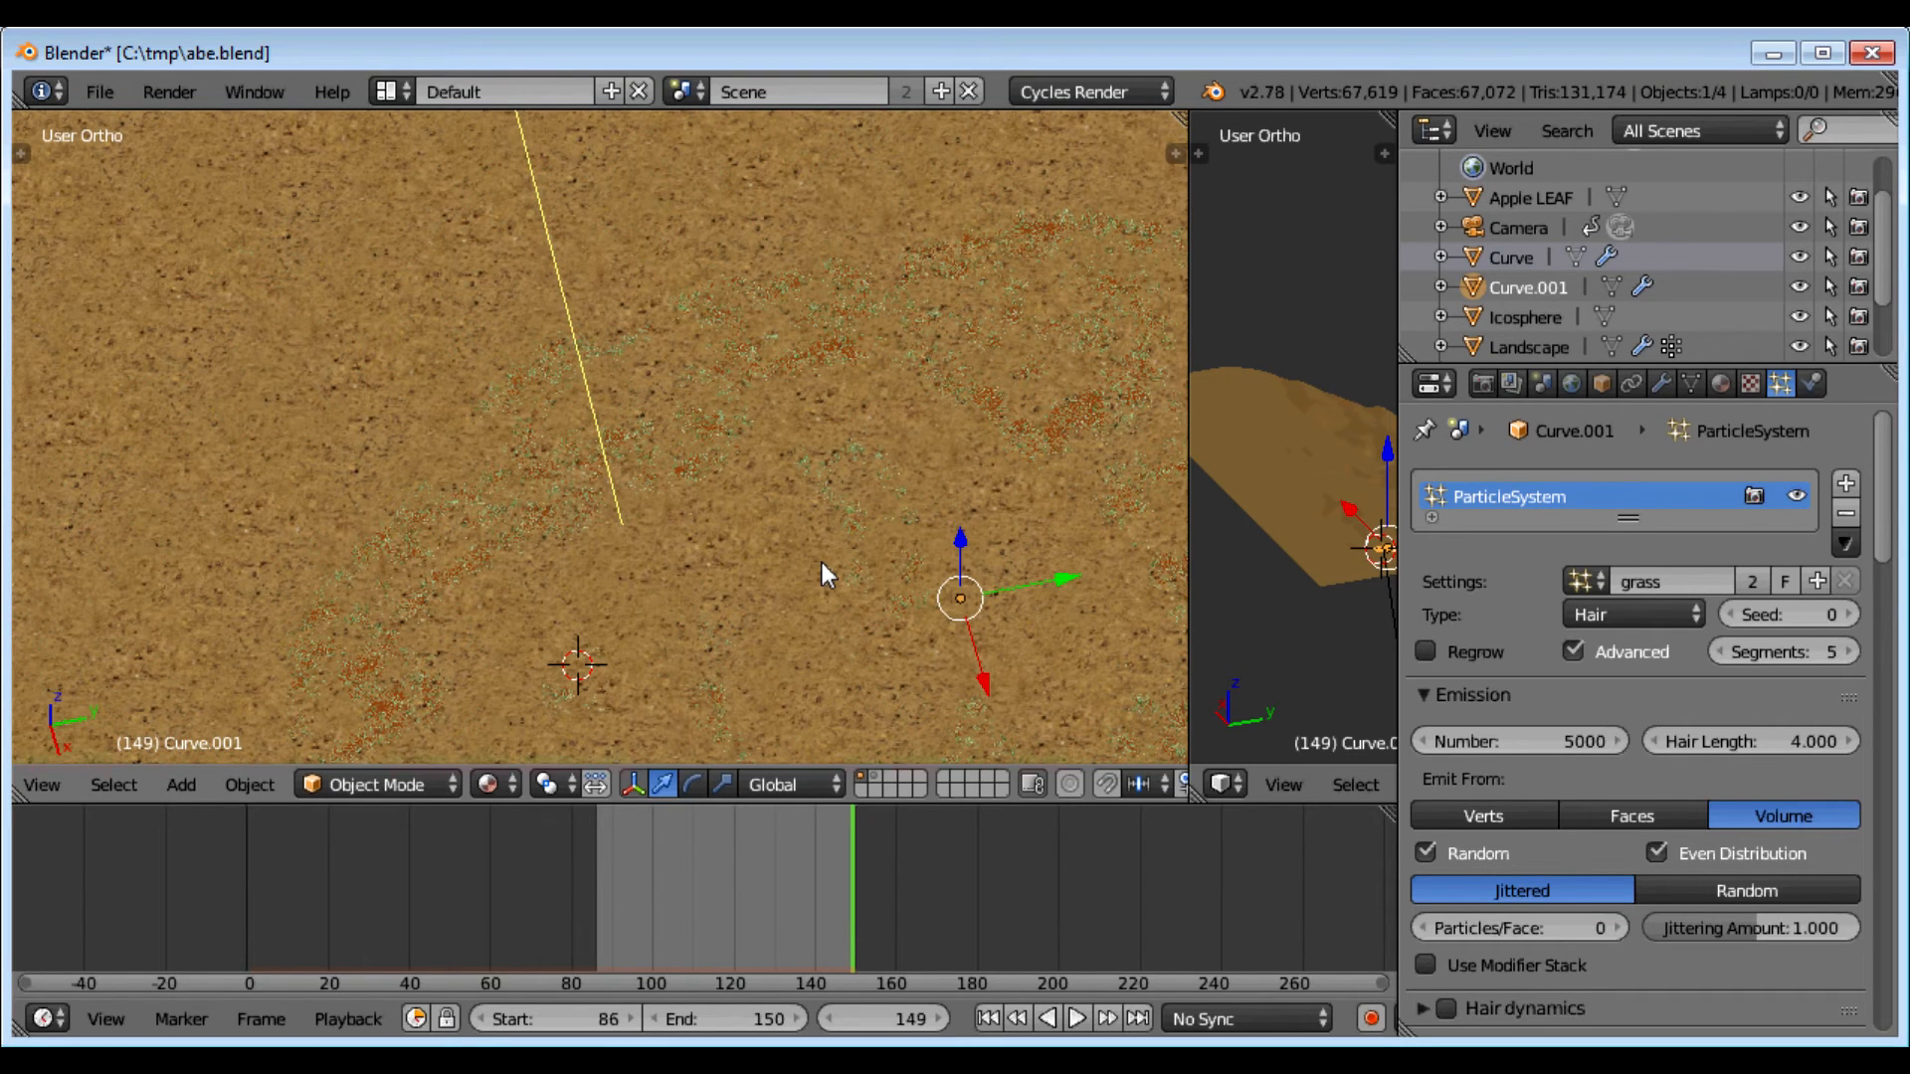
{"action": "middle_click_drag", "start_coordinate": [921, 523], "coordinate": [934, 527]}
{"action": "key", "text": "KP_7"}
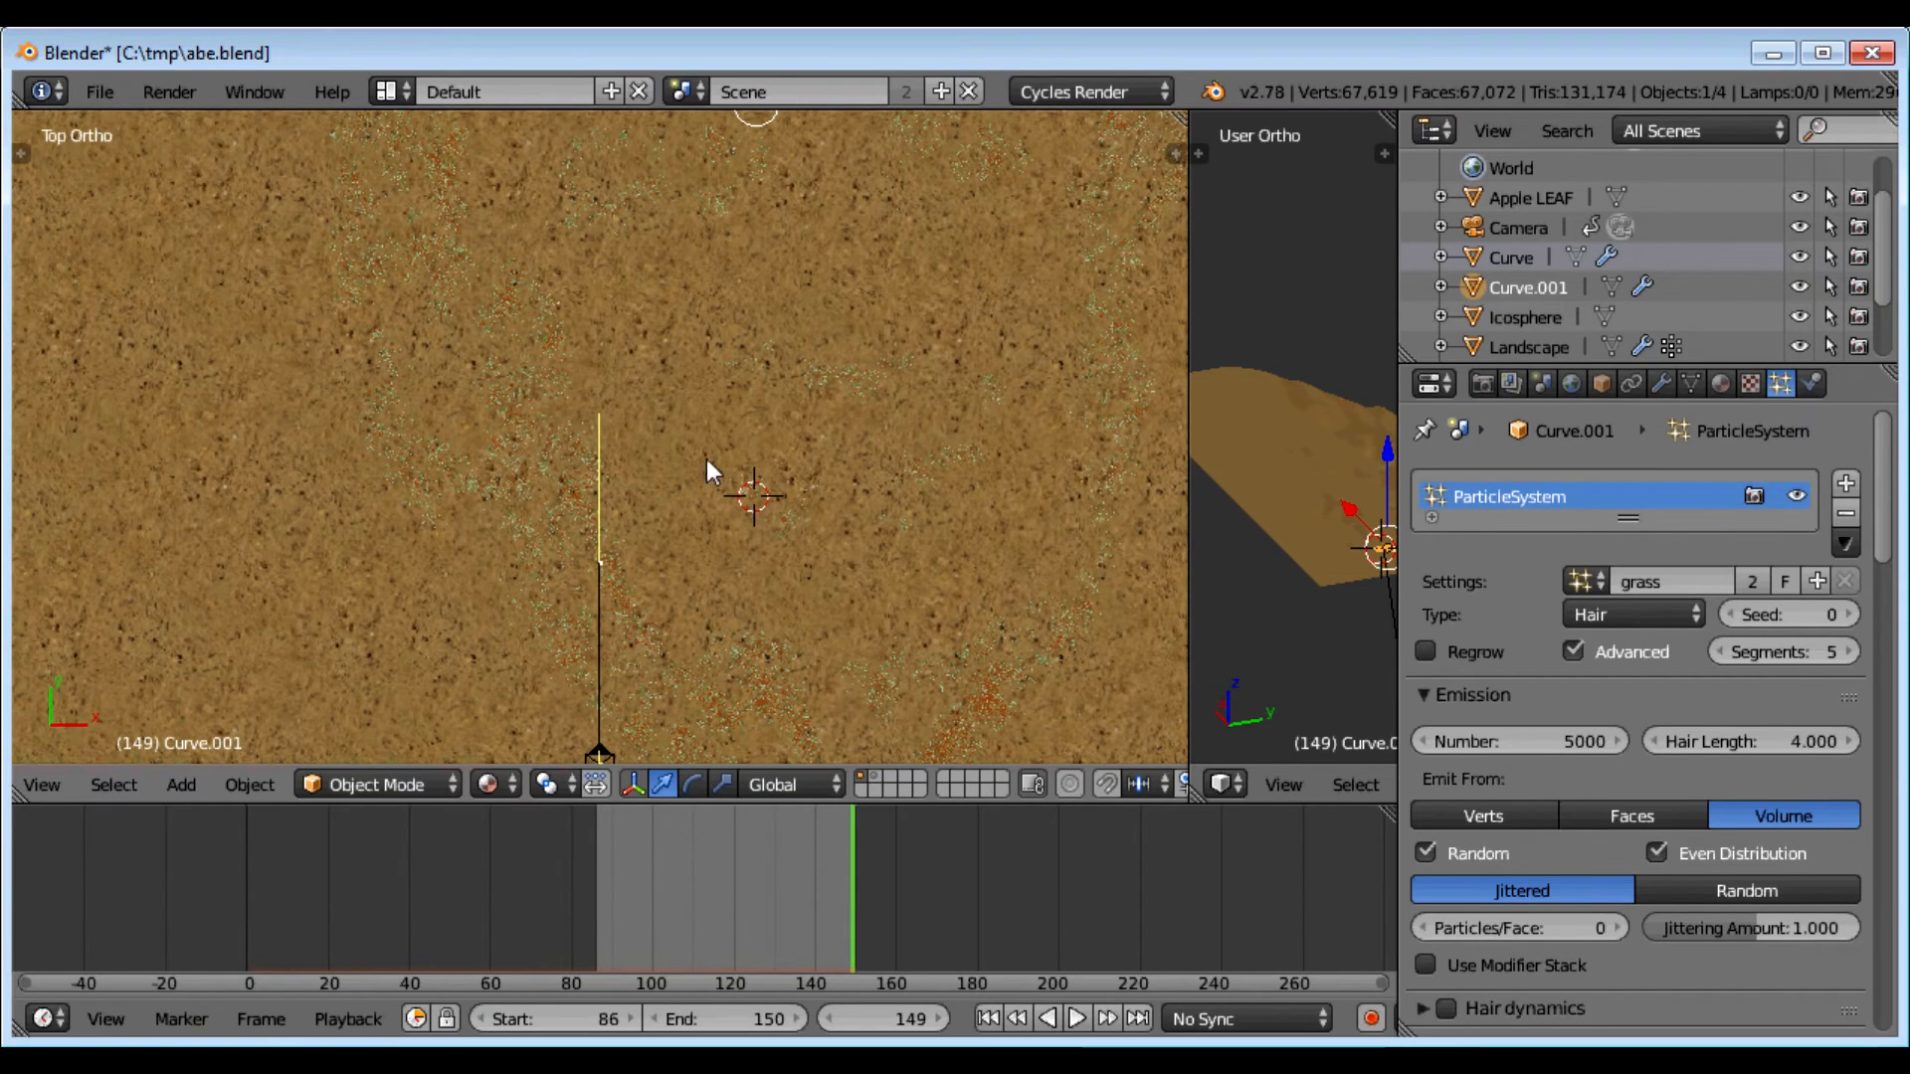
Step: Set the grass emission Number to 100 and raise the object along Z
{"action": "left_click", "coordinate": [1514, 748]}
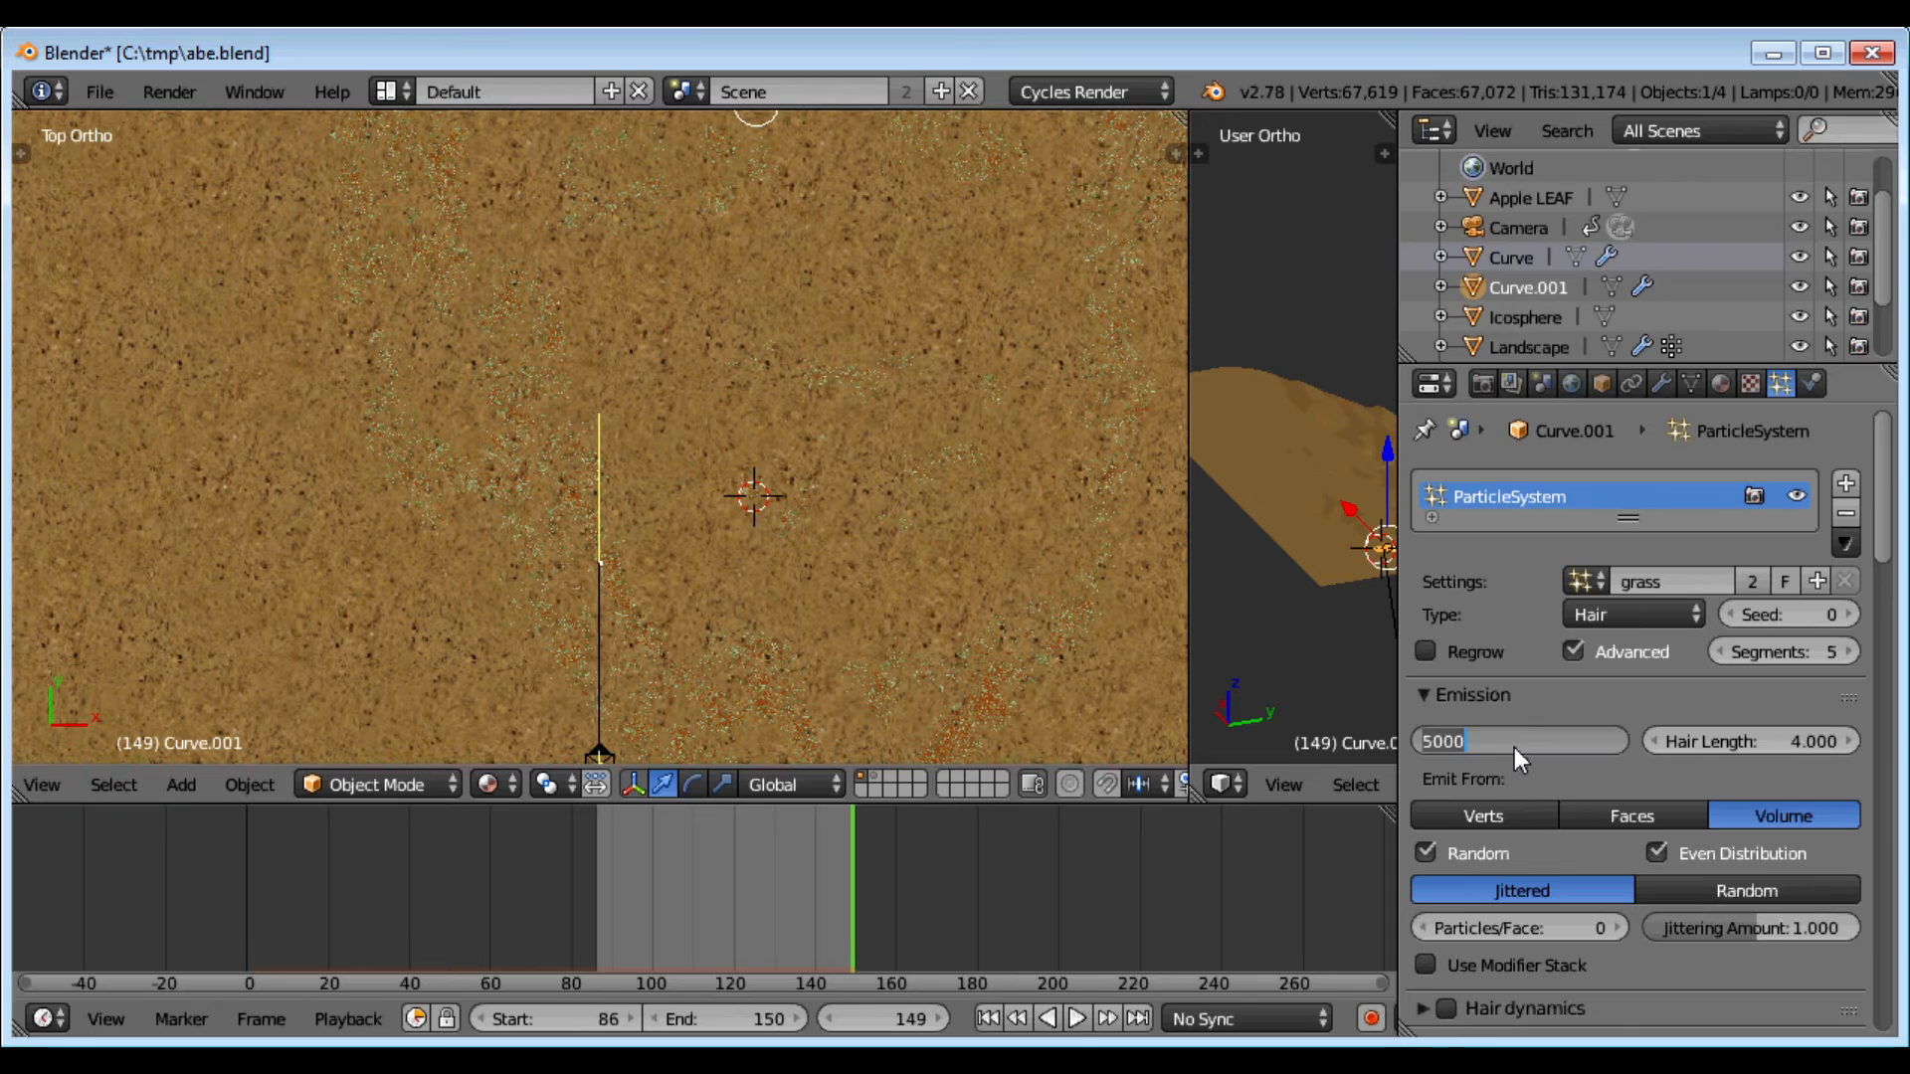
{"action": "type", "text": "100"}
{"action": "key", "text": "Return"}
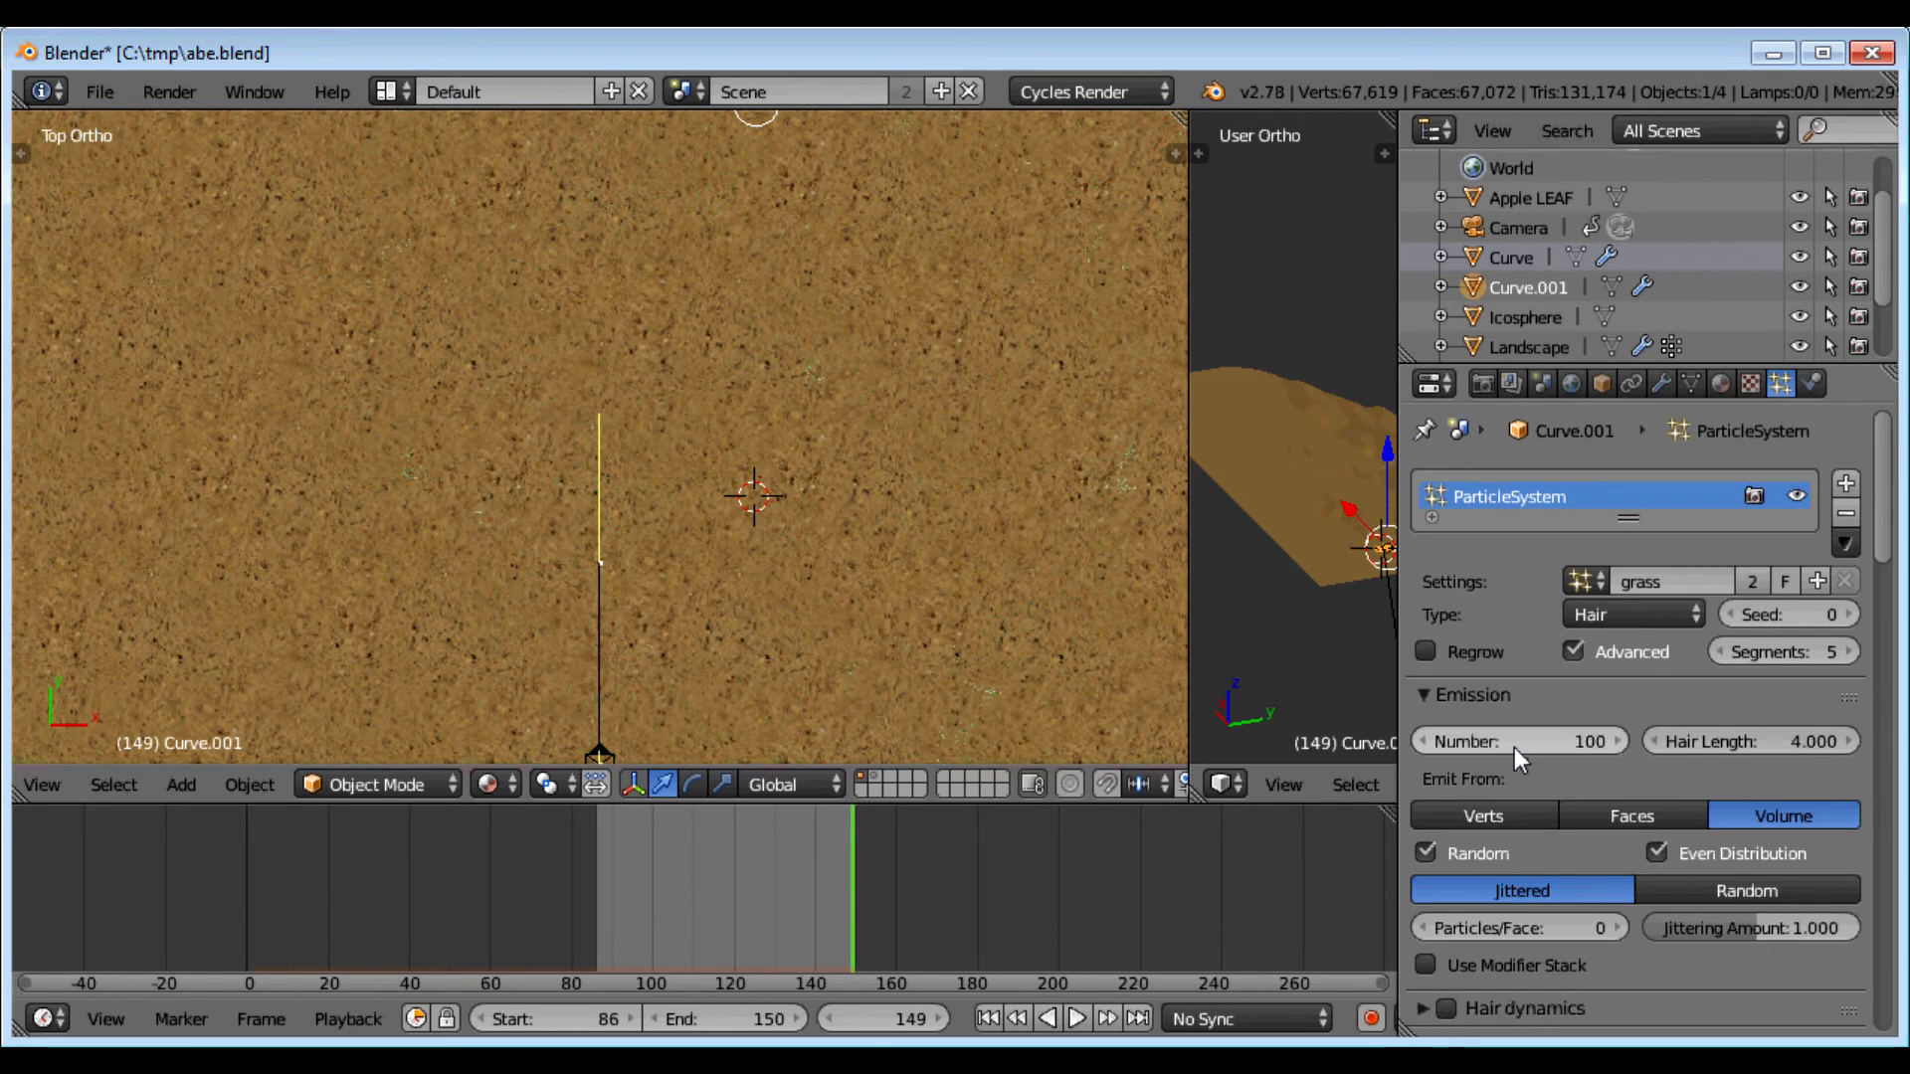
{"action": "middle_click_drag", "start_coordinate": [1031, 642], "coordinate": [840, 530]}
{"action": "left_click_drag", "start_coordinate": [957, 390], "coordinate": [959, 342]}
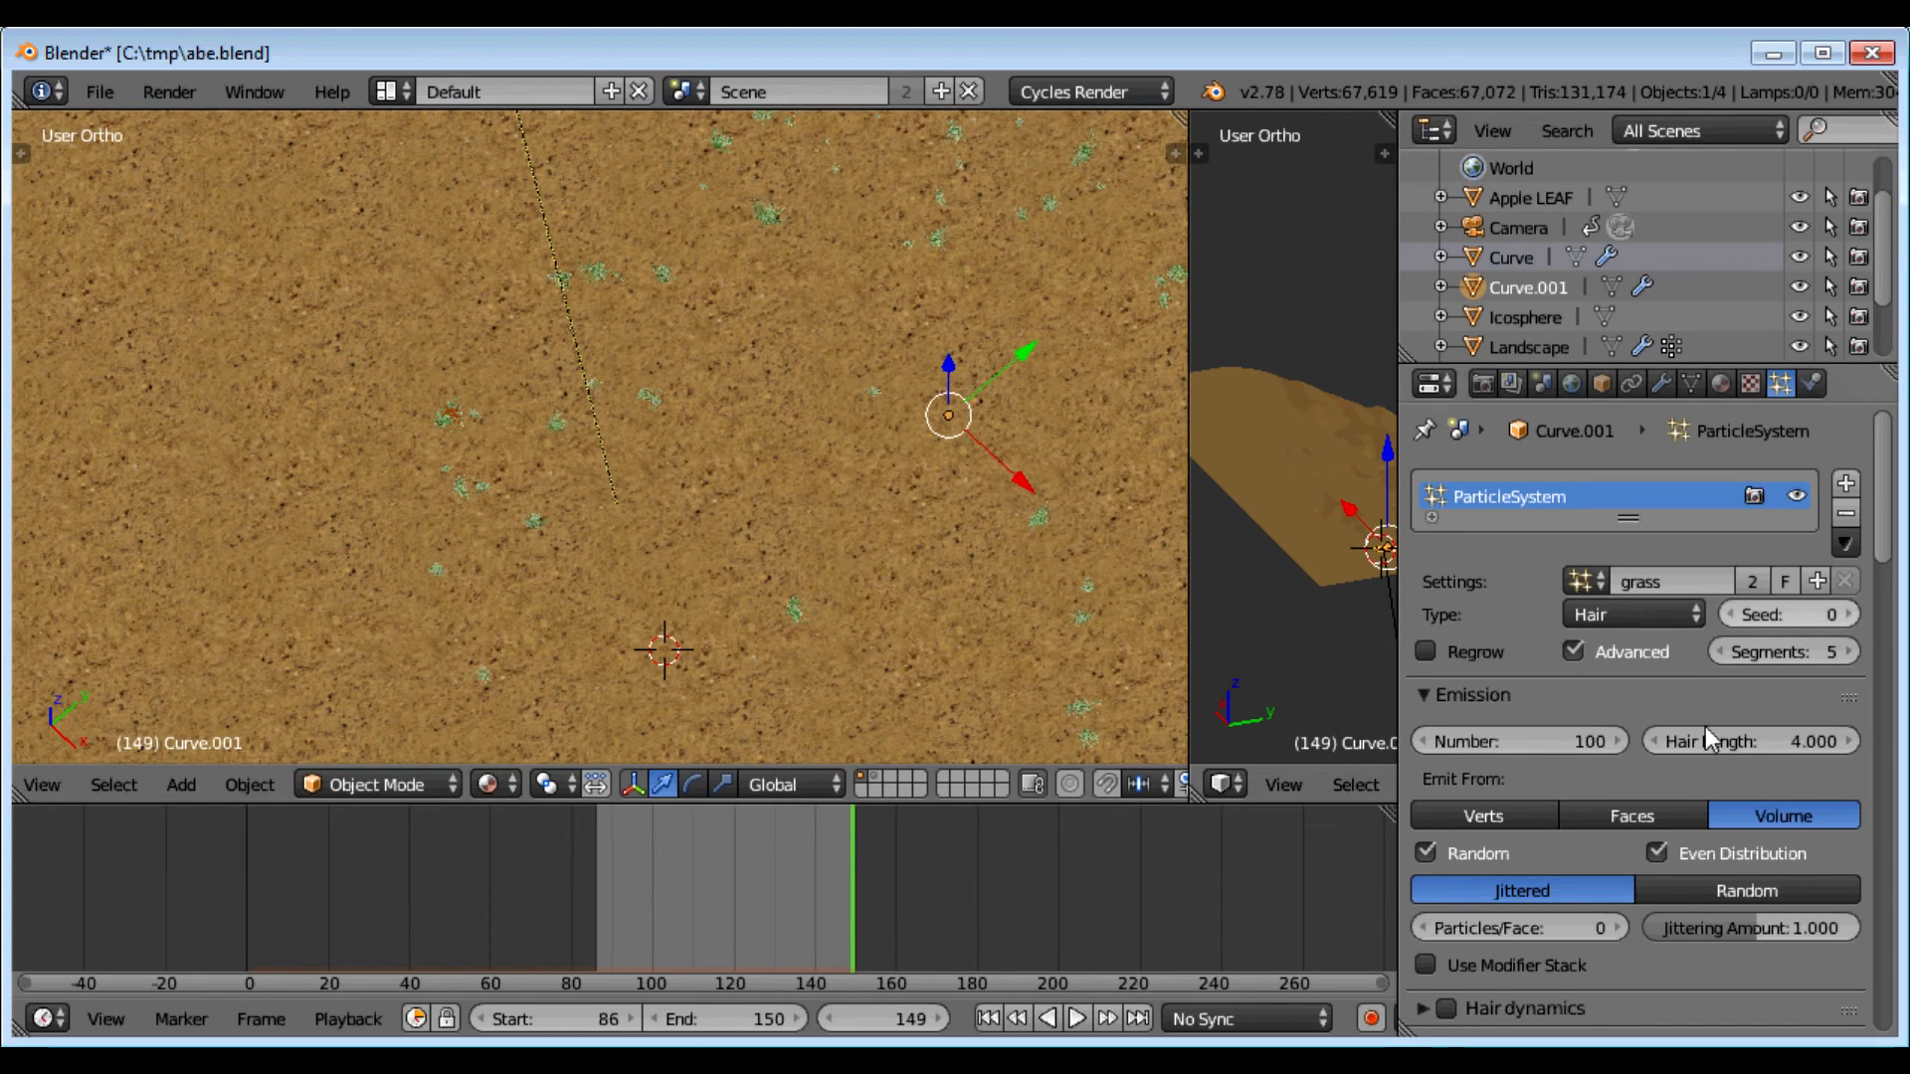
Step: Hide the grass particles in the viewport and set their Number back to 5000
{"action": "left_click", "coordinate": [1798, 495]}
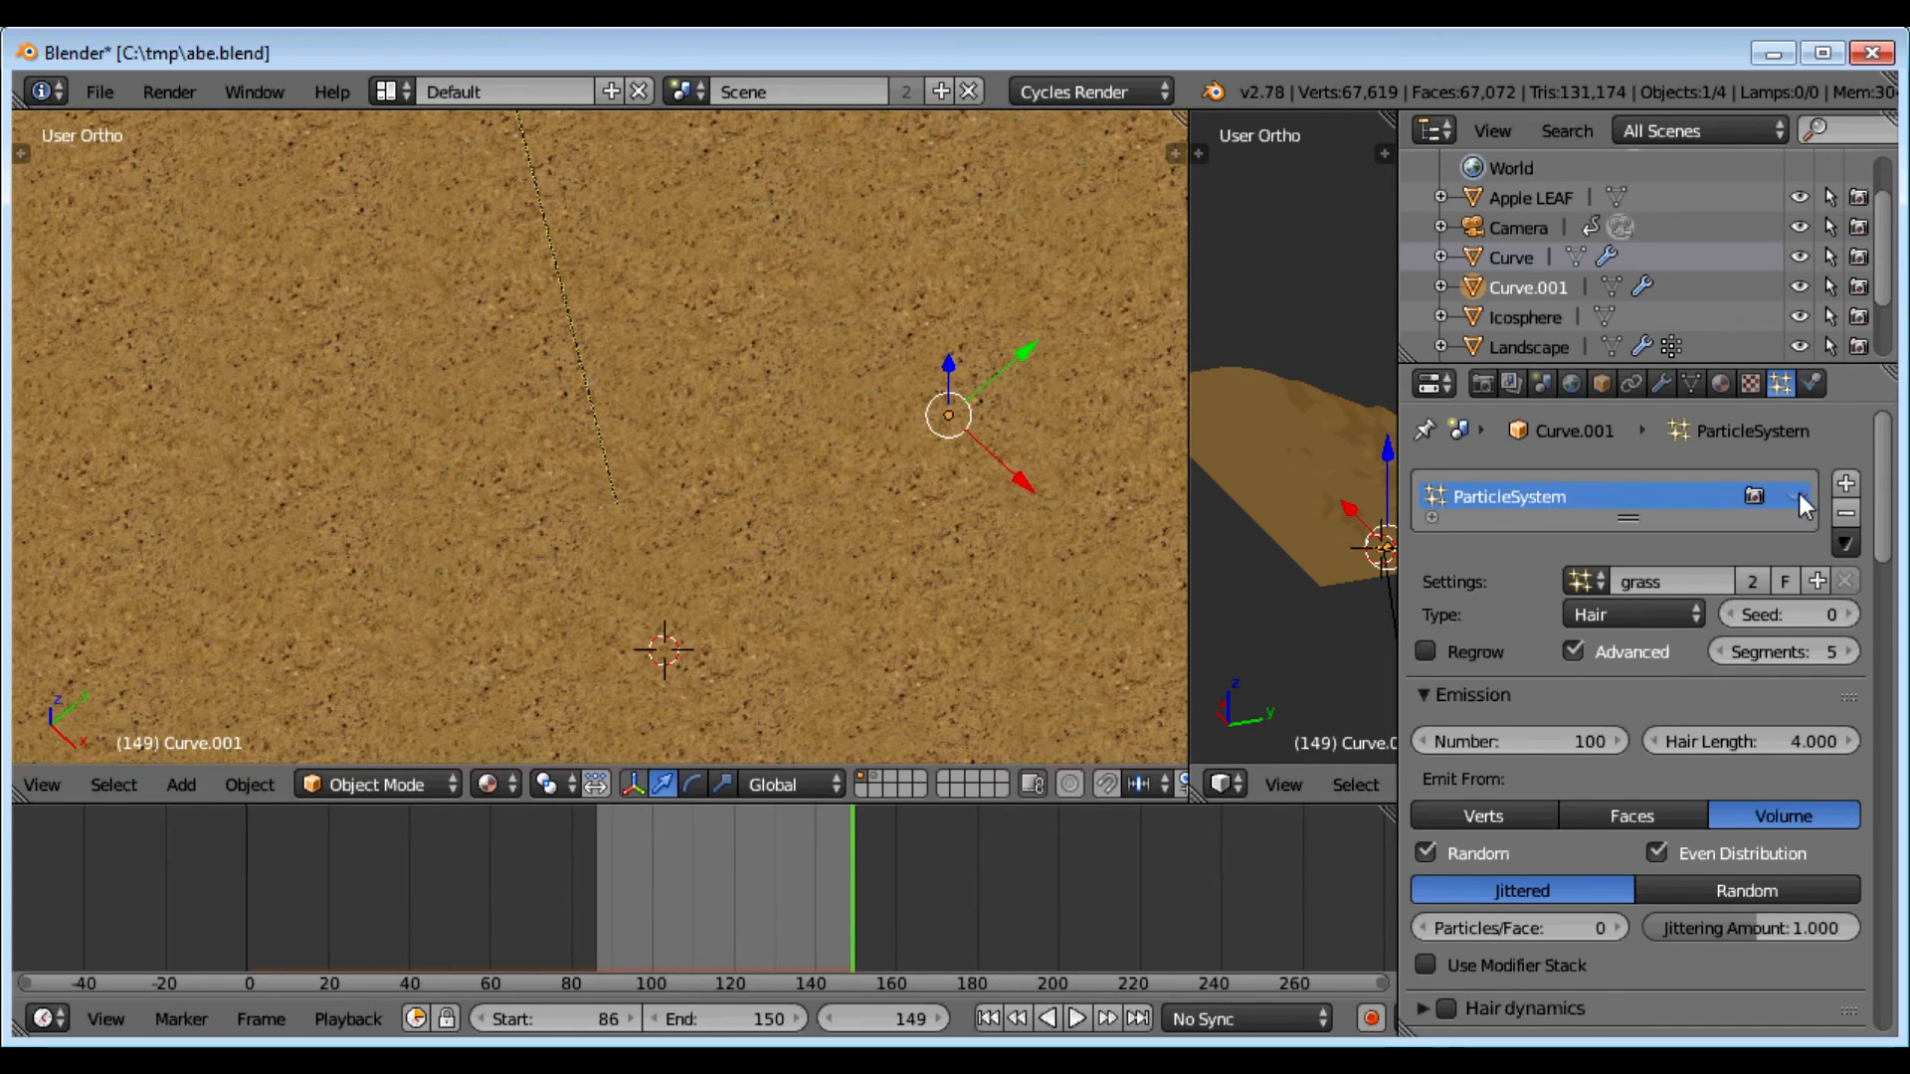
{"action": "left_click", "coordinate": [1479, 741]}
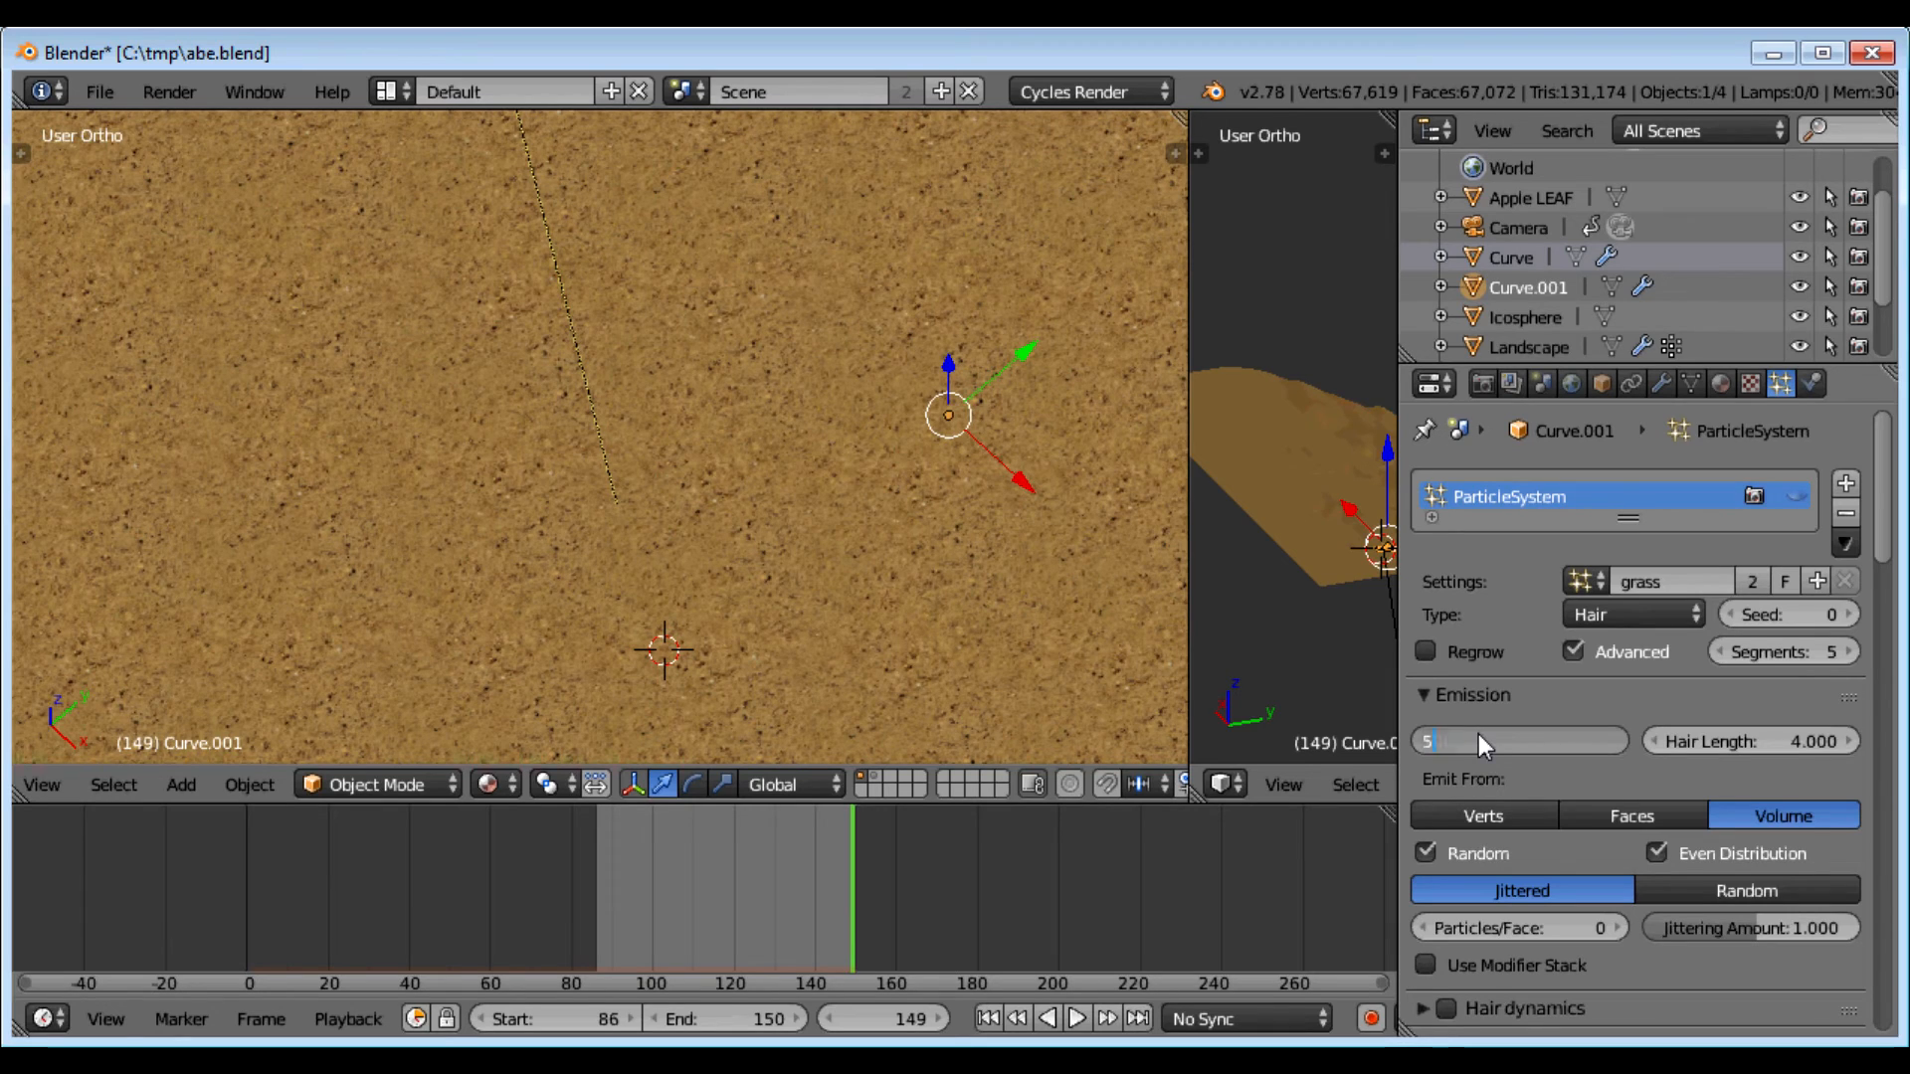
{"action": "type", "text": "5000"}
{"action": "key", "text": "Return"}
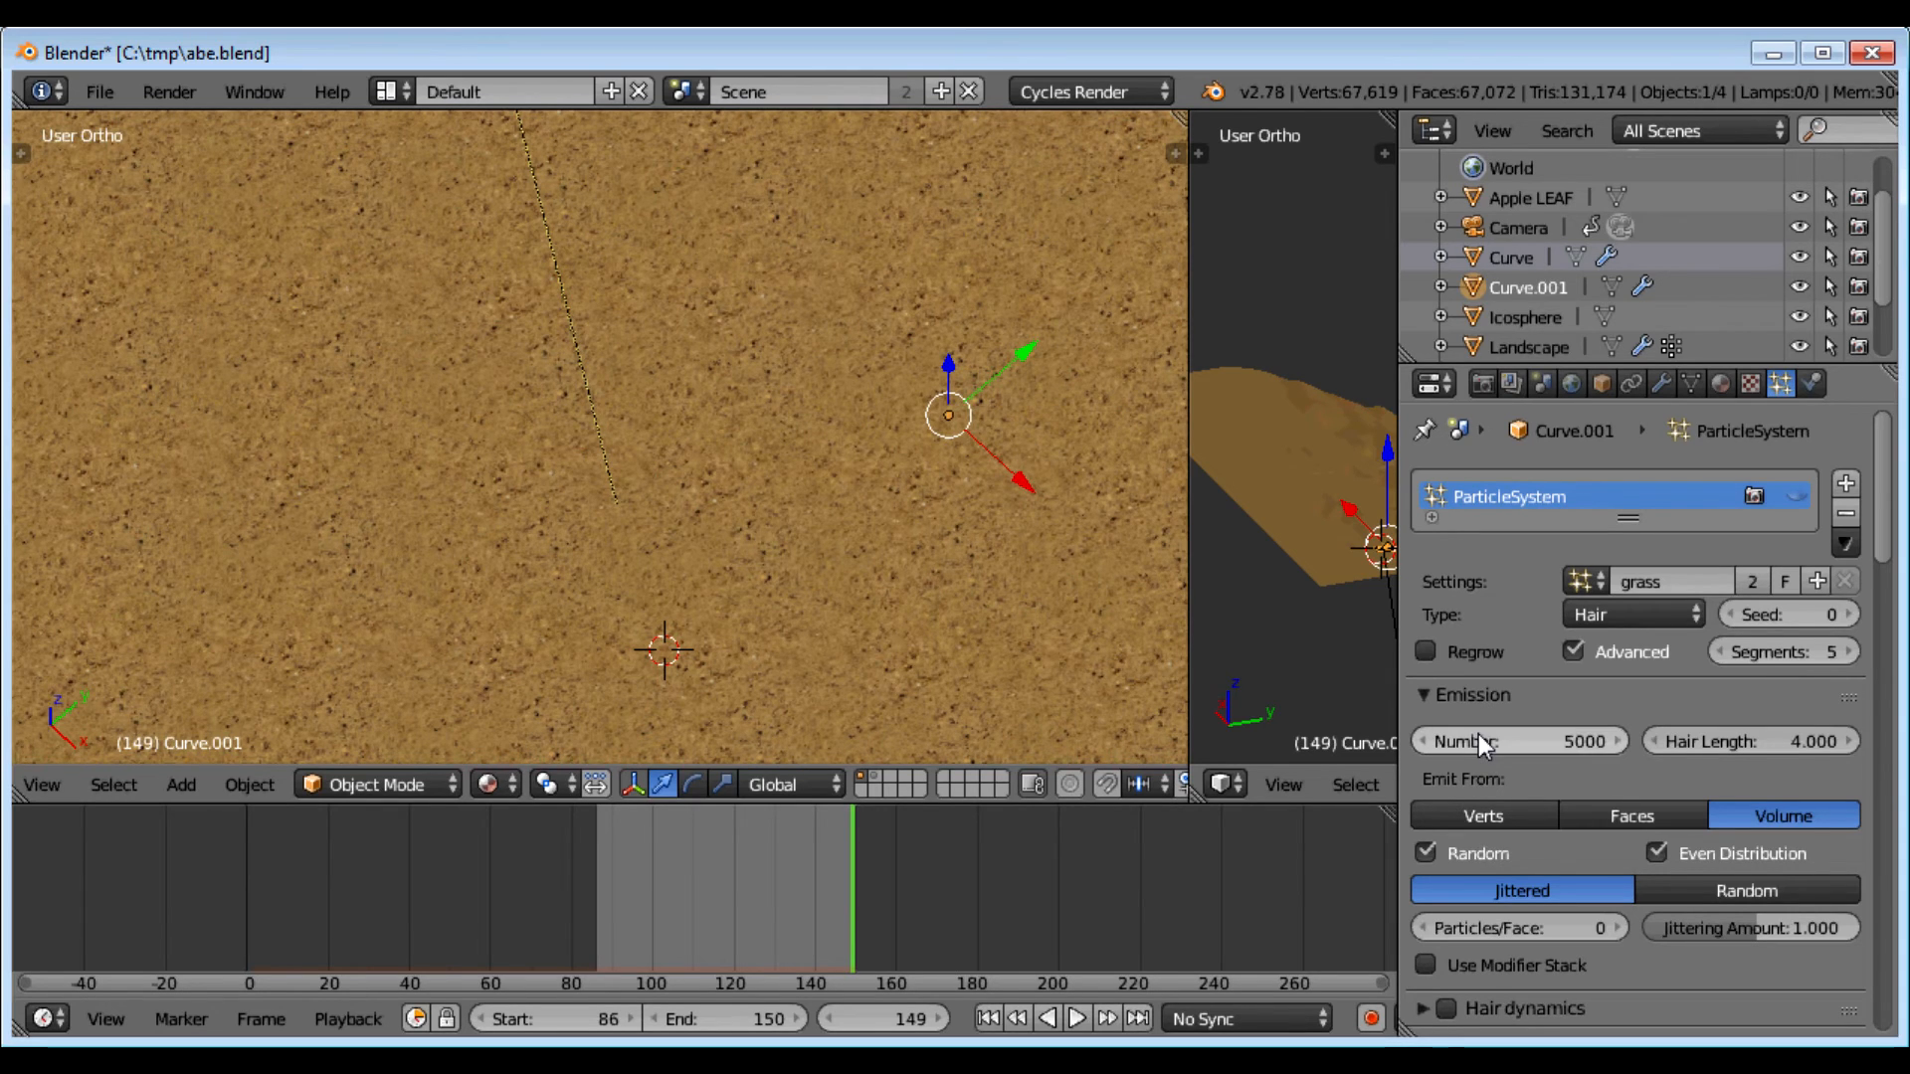
Step: Add ParticleSystem 2 using the 'twigs' settings and hide it in the viewport
{"action": "left_click", "coordinate": [1851, 485]}
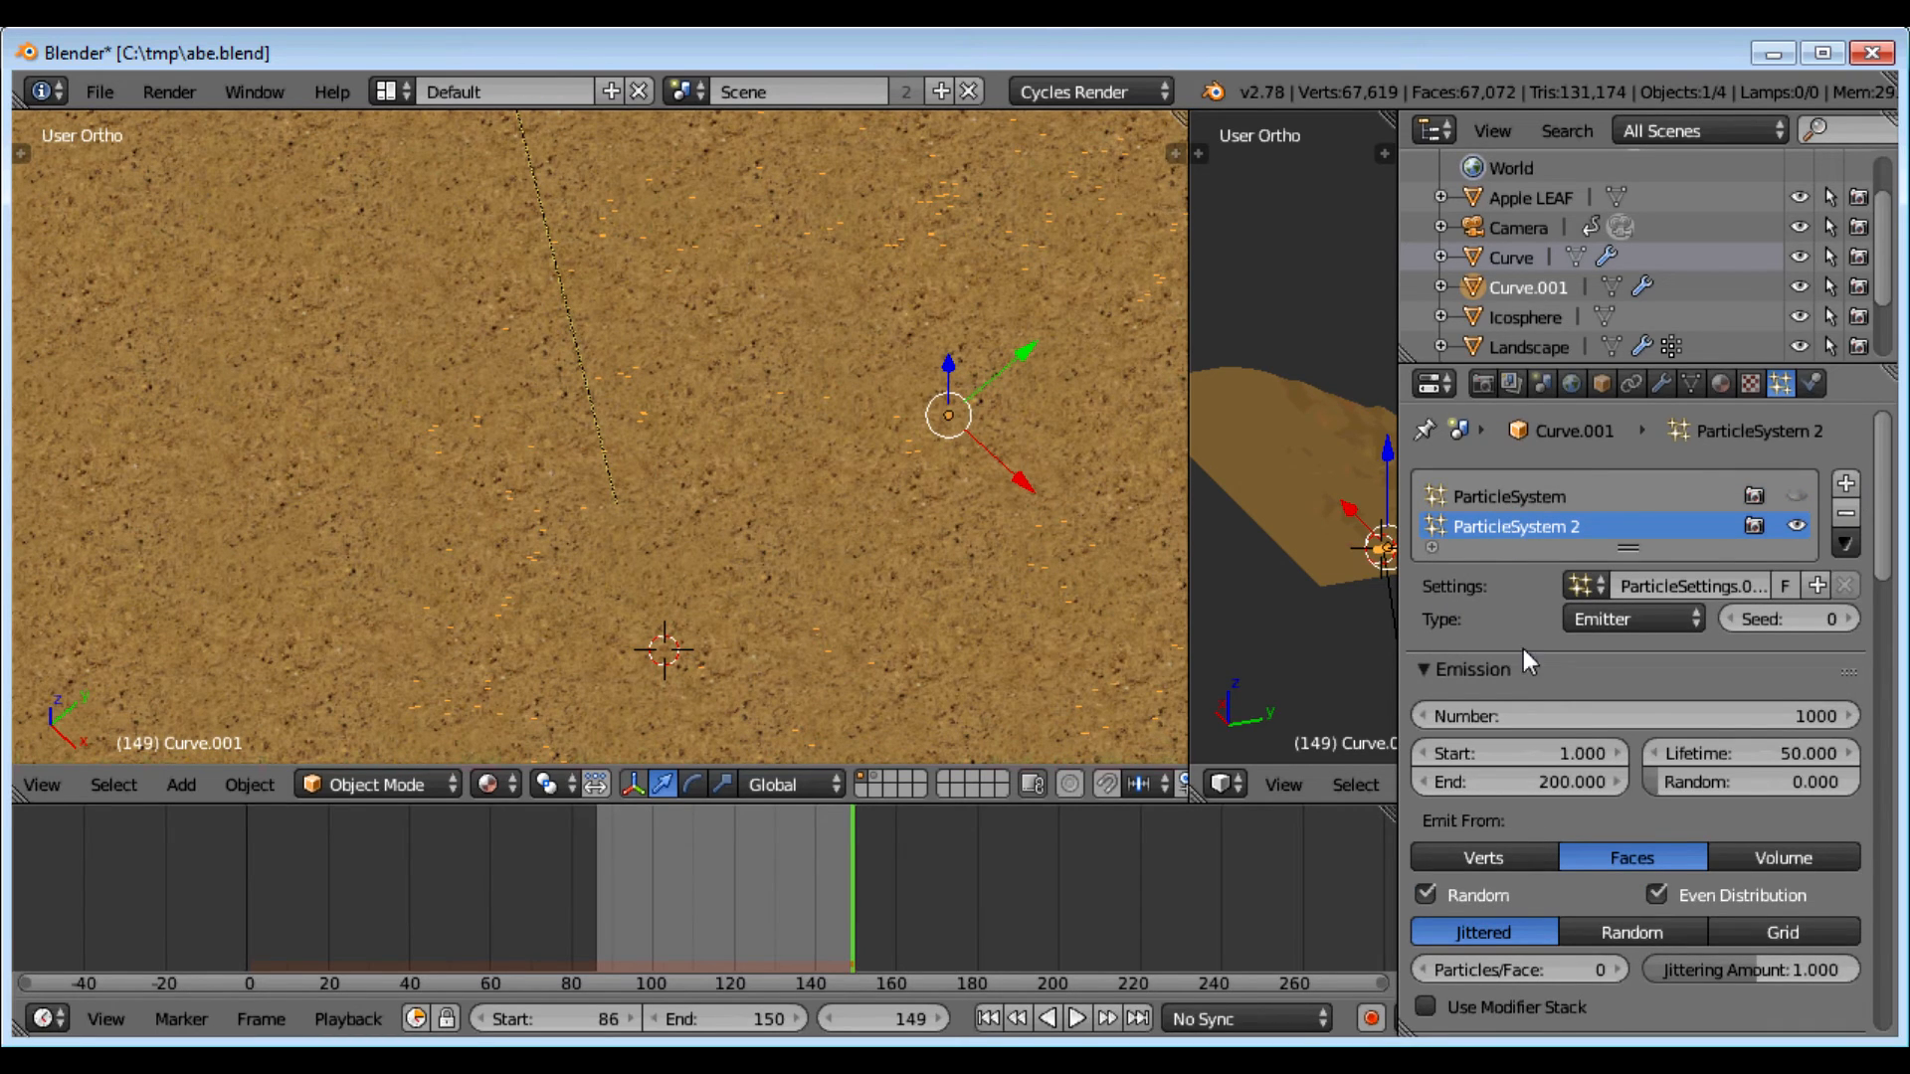
{"action": "left_click", "coordinate": [1580, 586]}
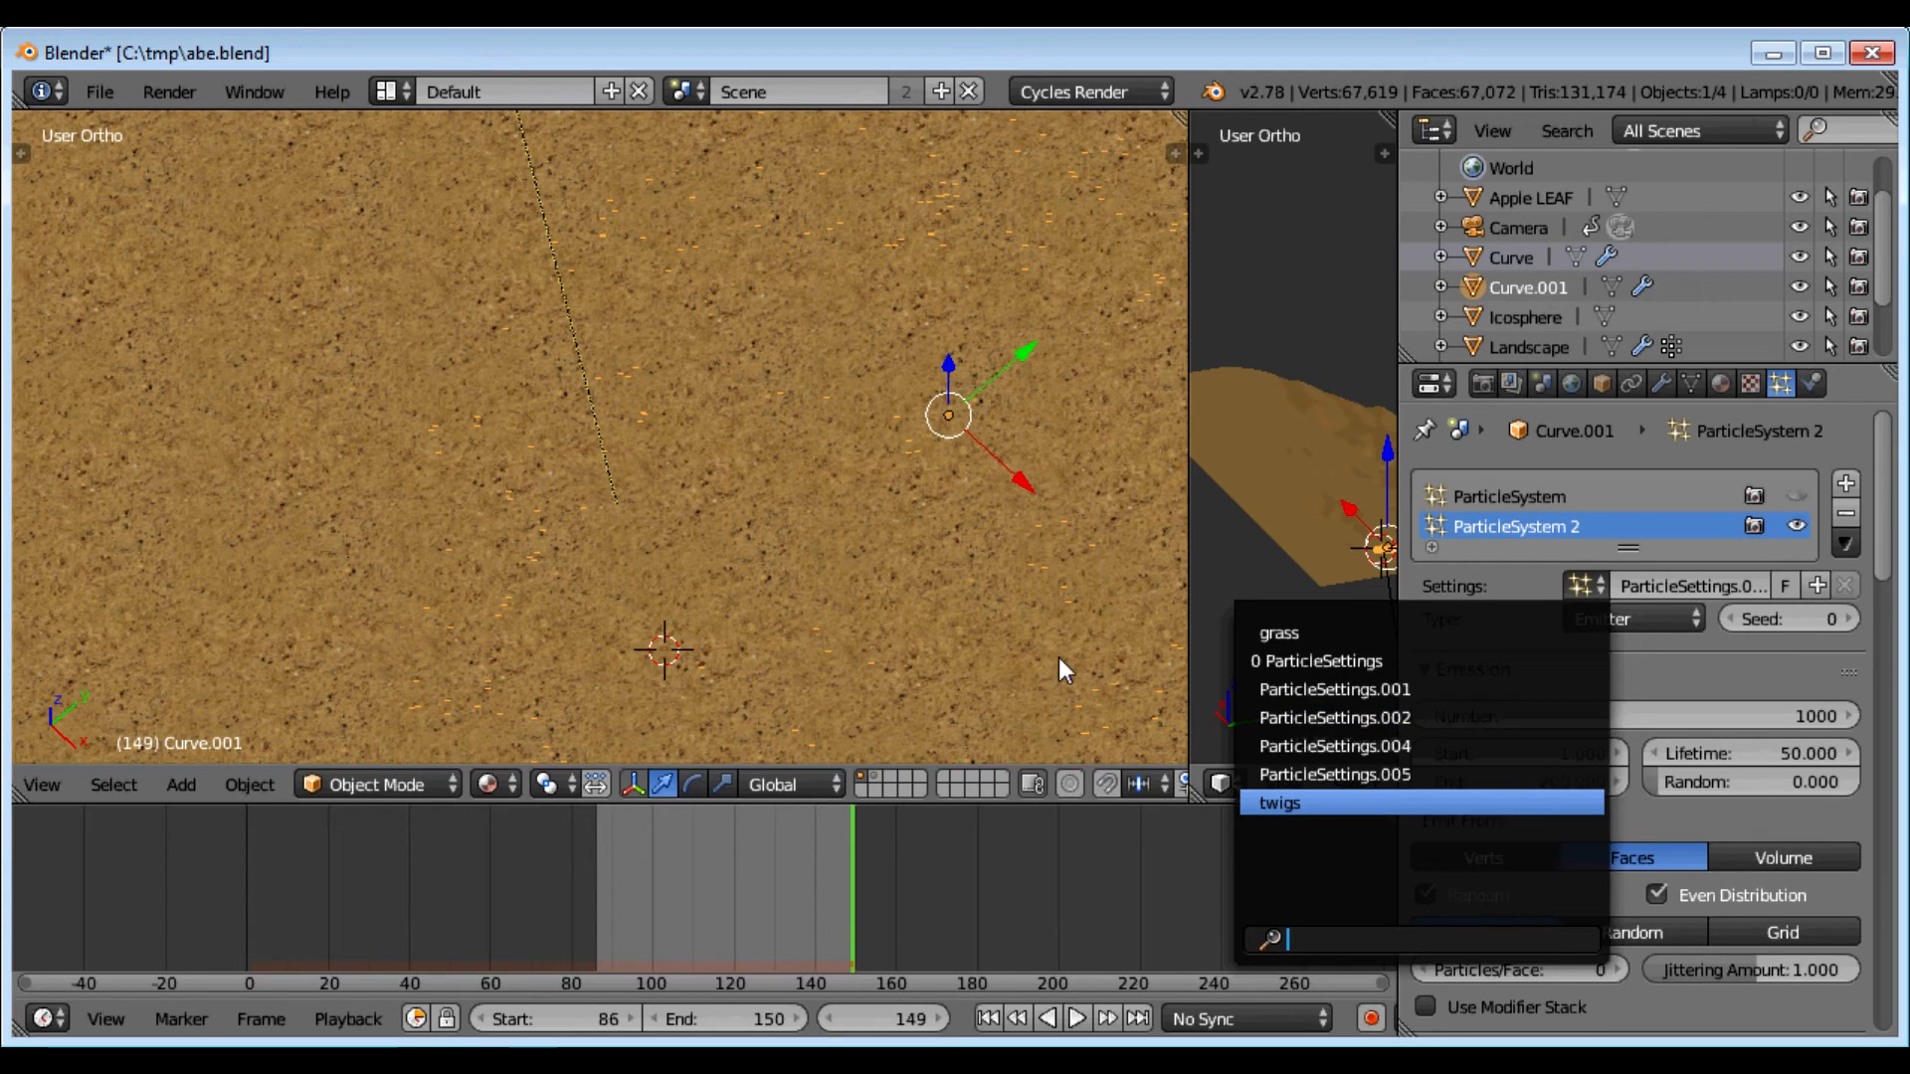
{"action": "key", "text": "Return"}
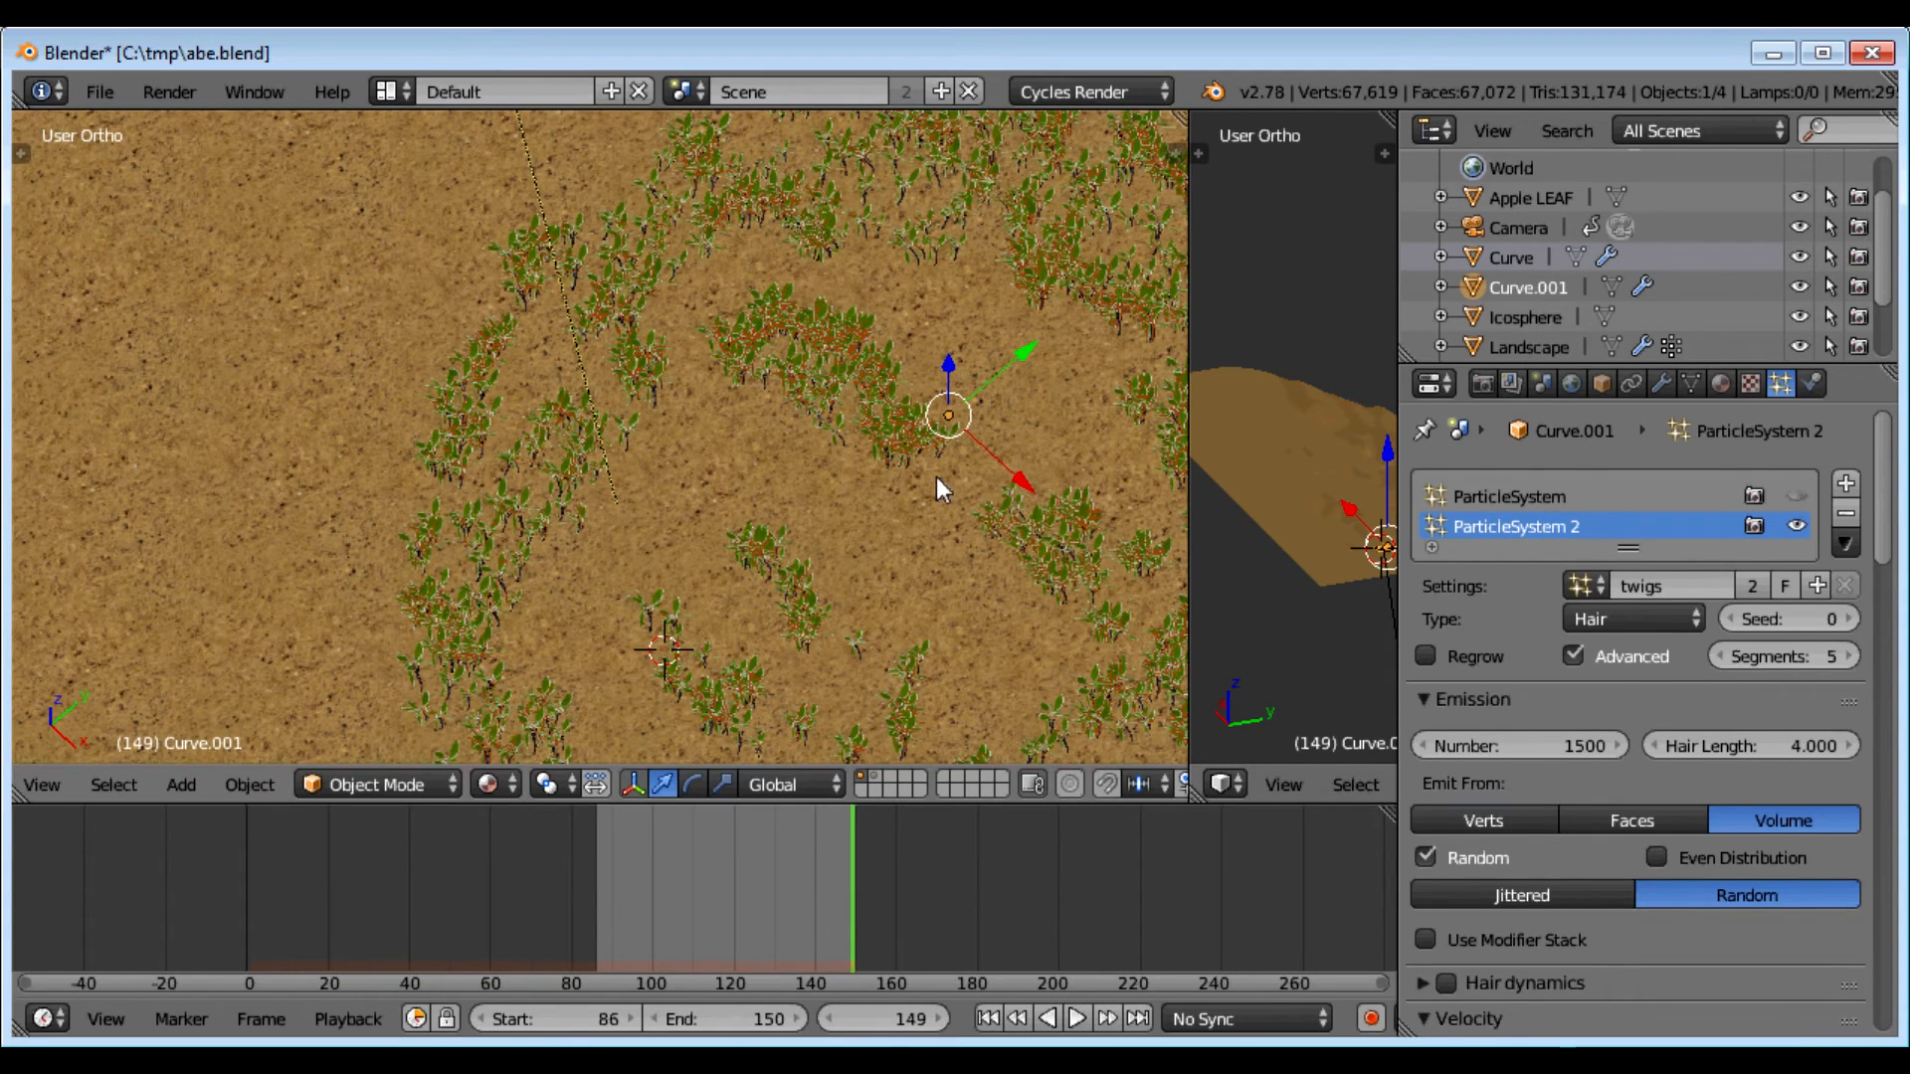
{"action": "left_click", "coordinate": [1796, 526]}
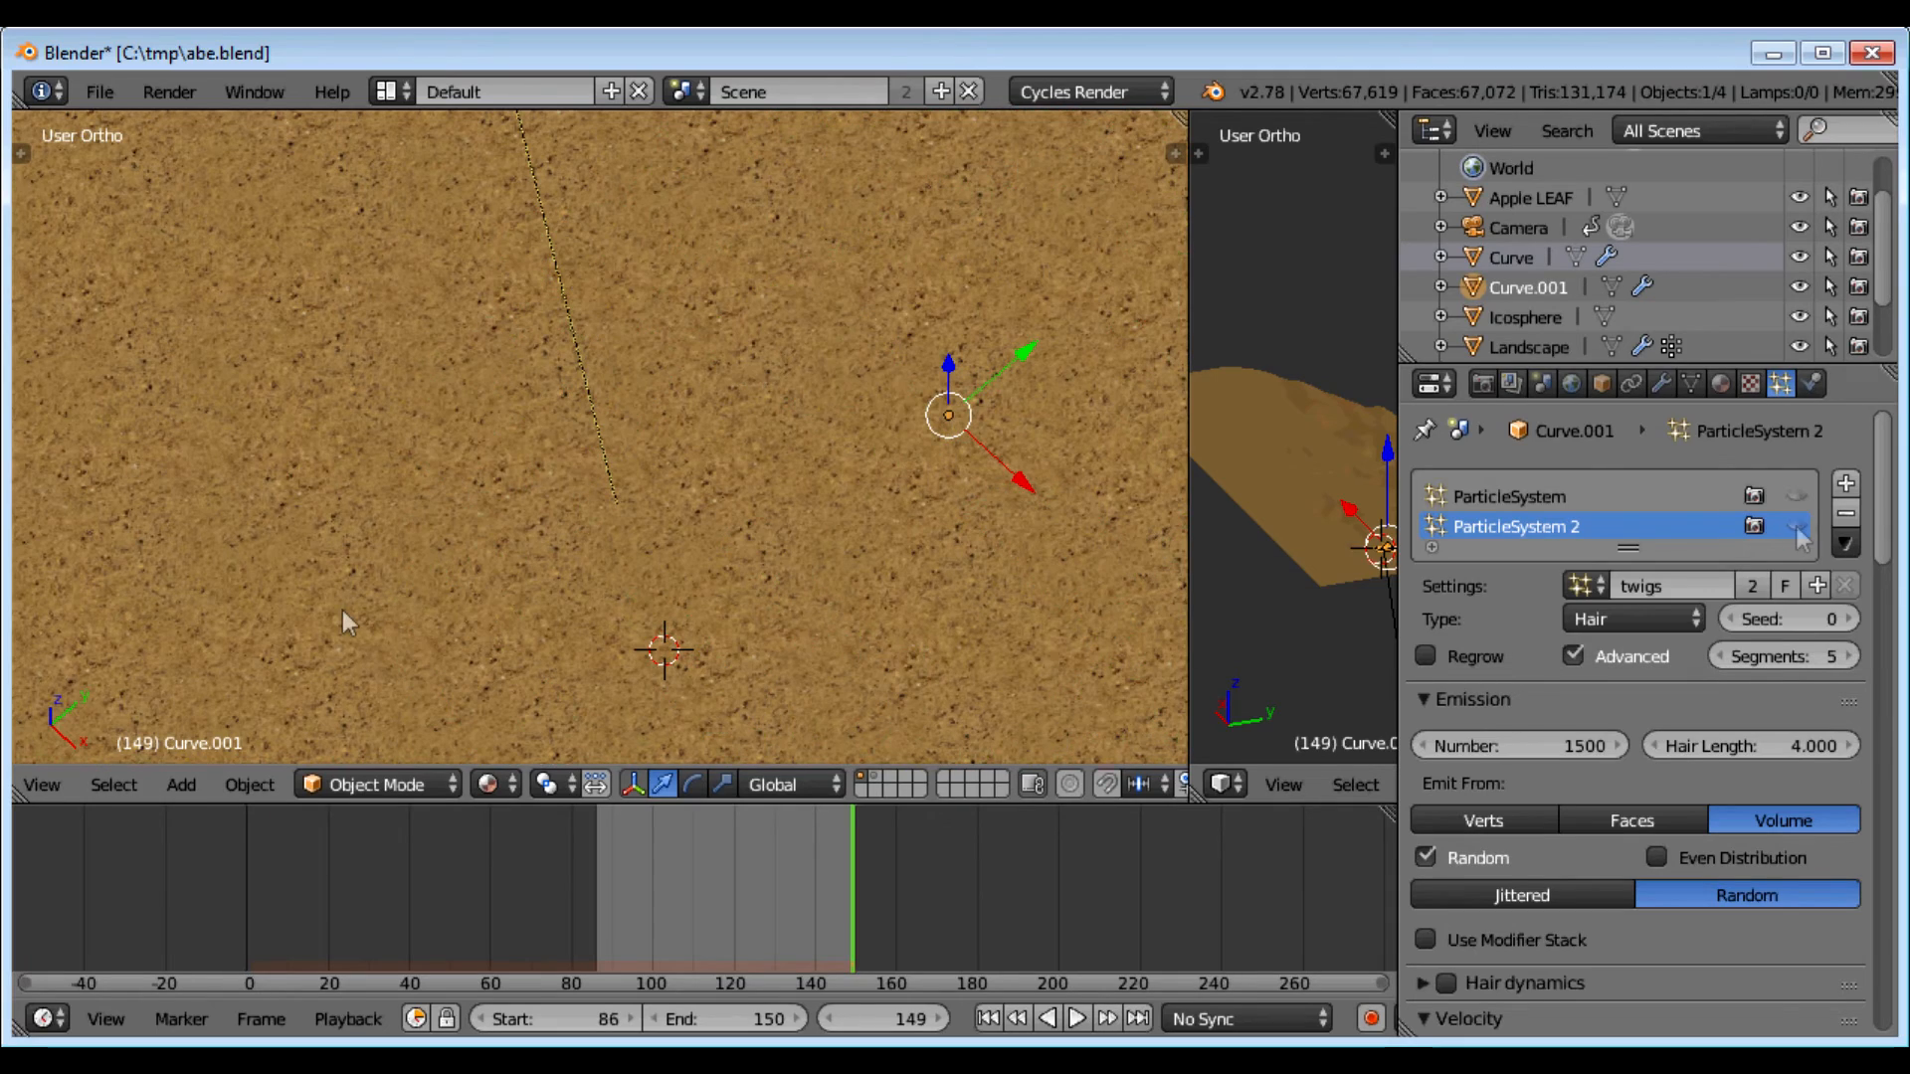
{"action": "key", "text": "KP_7"}
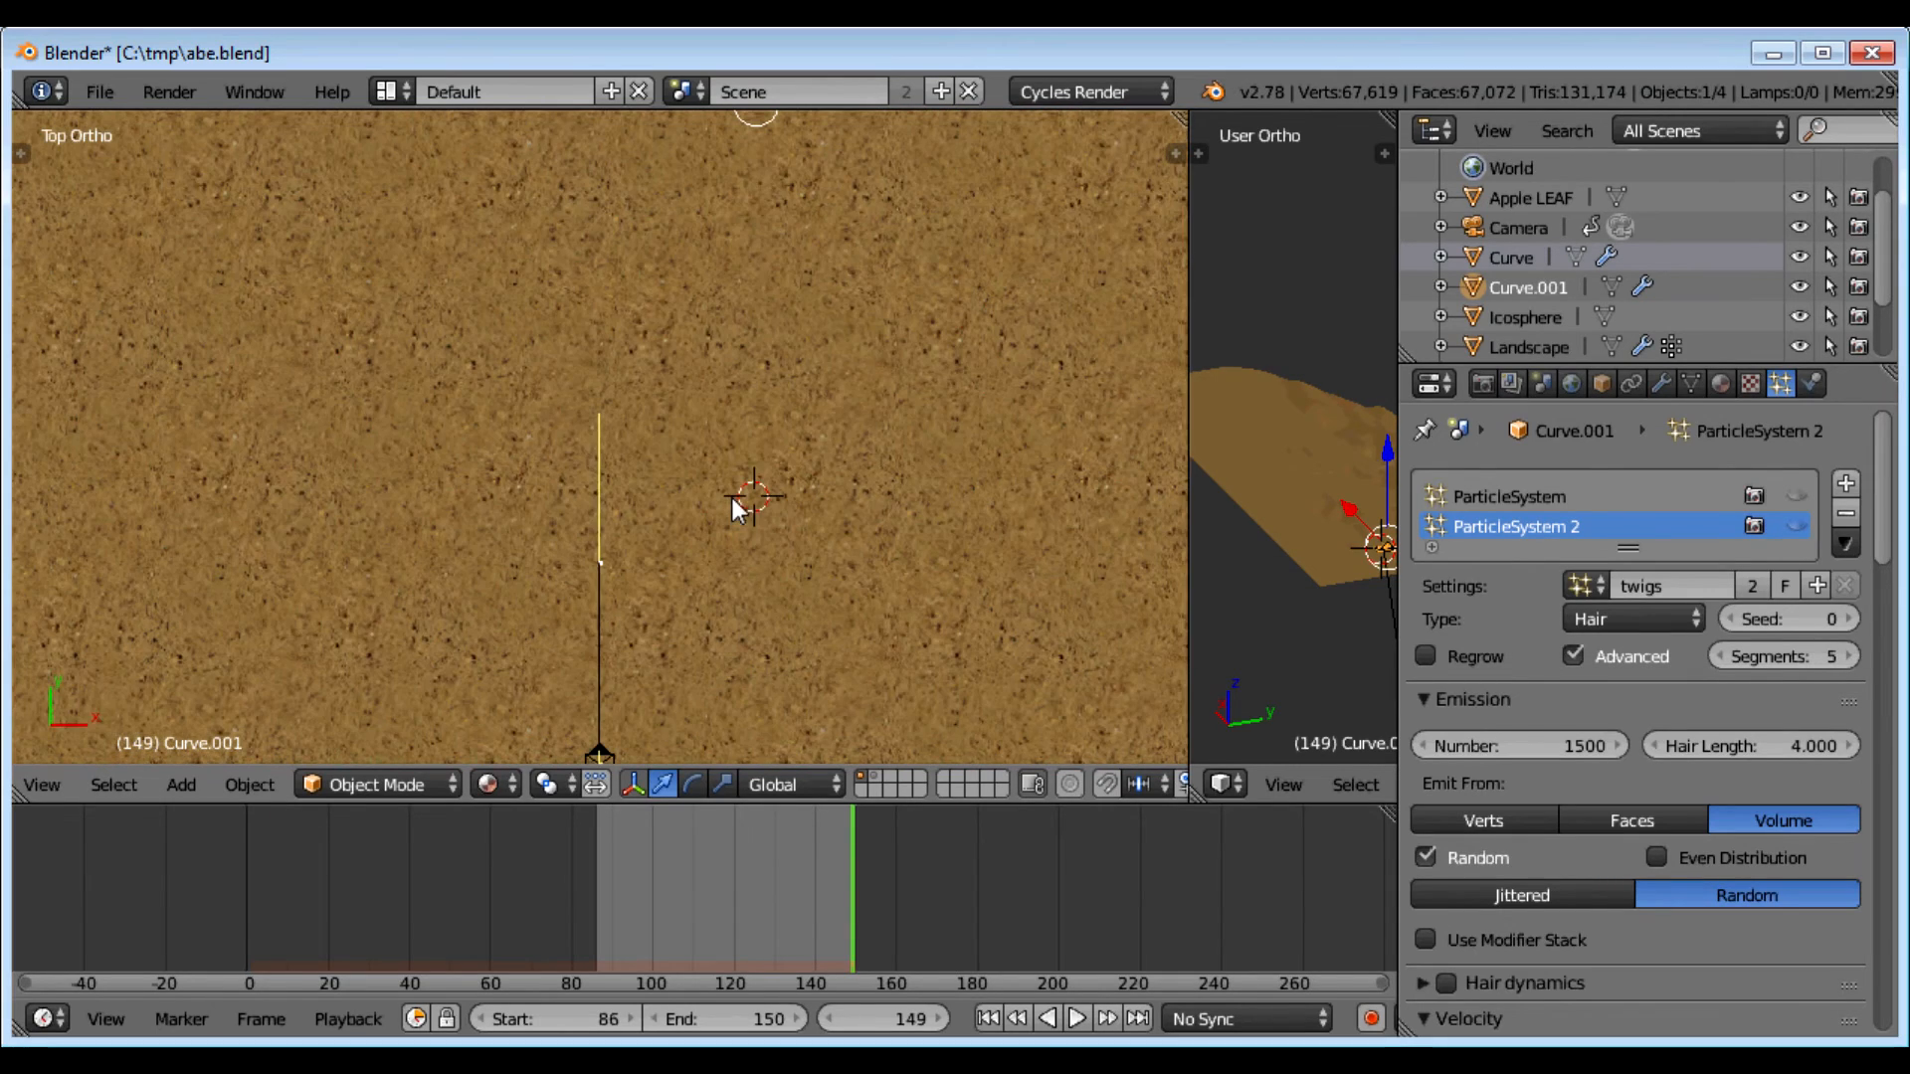
Step: Move Curve.001 across the ground and down along Z so it sits beneath the sand
{"action": "middle_click_drag", "start_coordinate": [743, 563], "coordinate": [995, 366]}
{"action": "mouse_move", "coordinate": [808, 363]}
{"action": "middle_mouse_down"}
{"action": "mouse_move", "coordinate": [784, 330]}
{"action": "mouse_move", "coordinate": [807, 395]}
{"action": "middle_mouse_up"}
{"action": "key", "text": "g"}
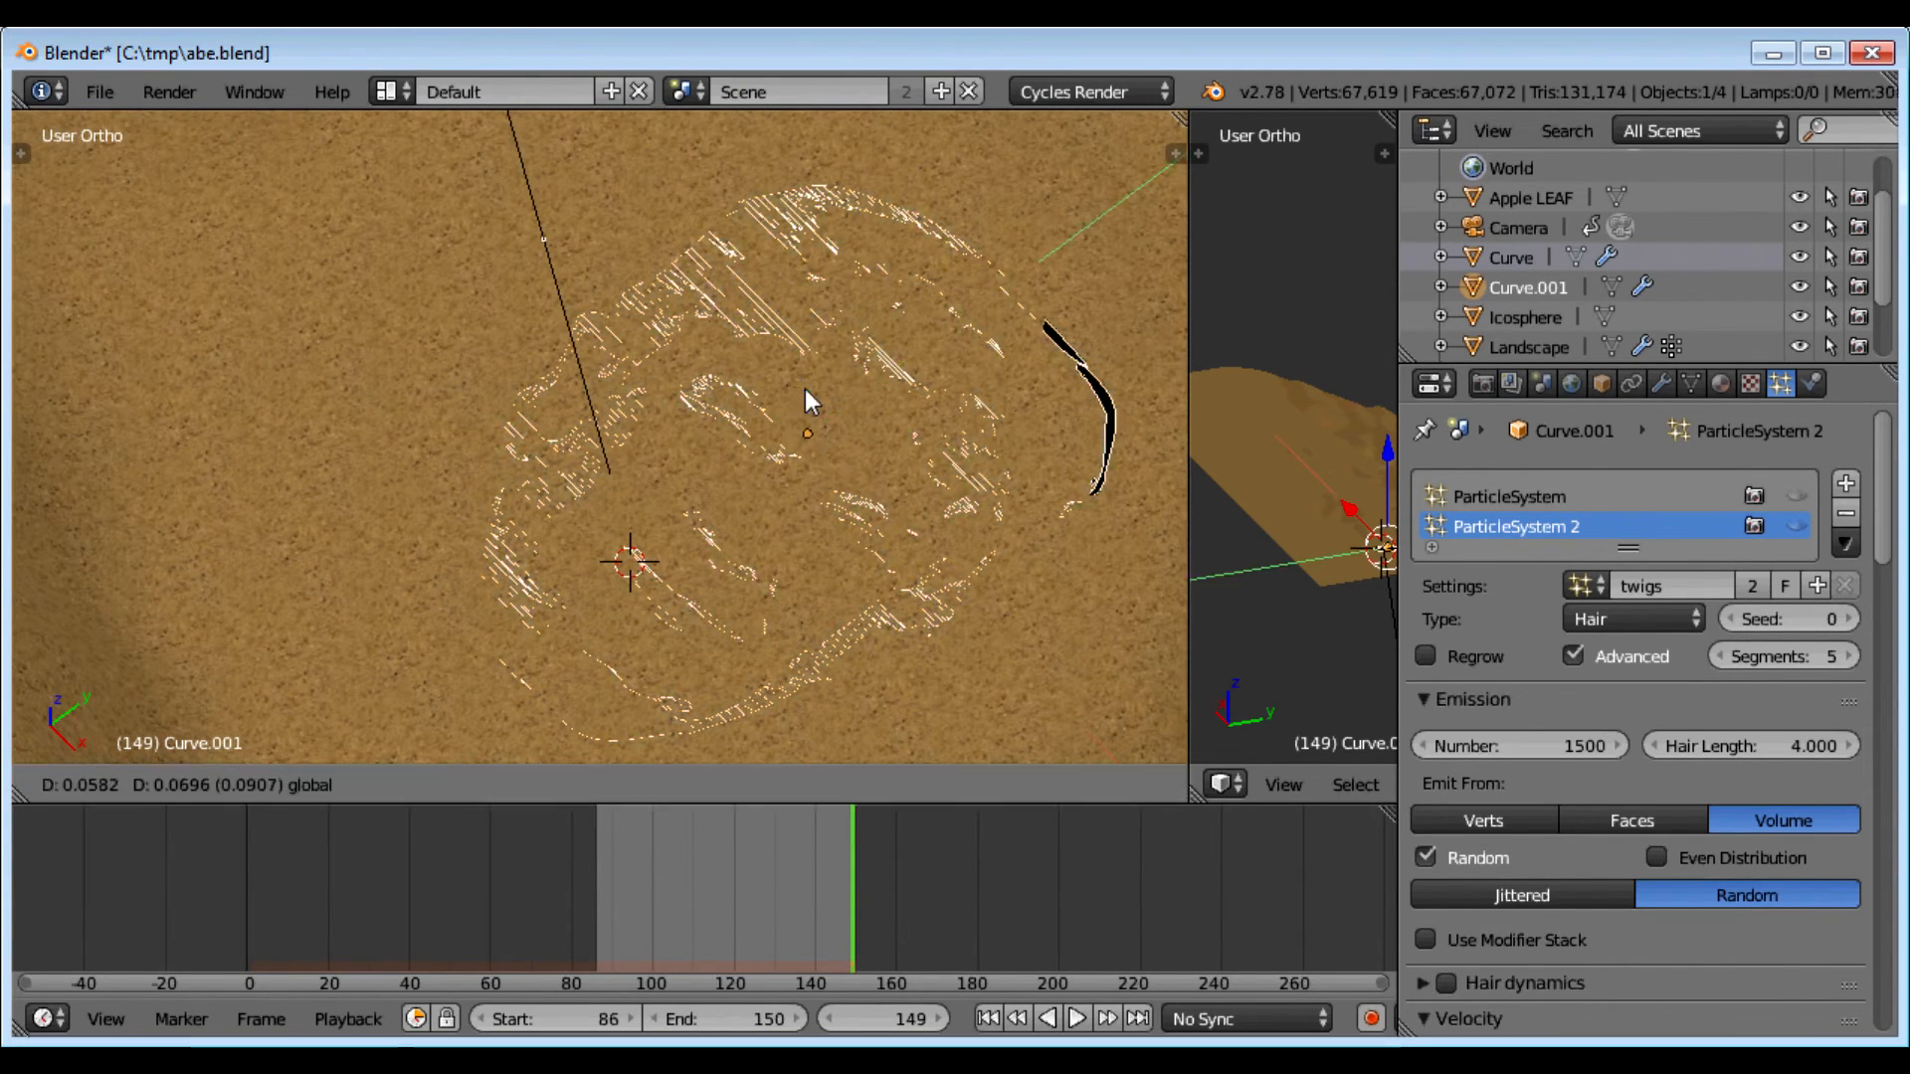
{"action": "left_click_drag", "start_coordinate": [798, 386], "coordinate": [793, 406], "text": "shift"}
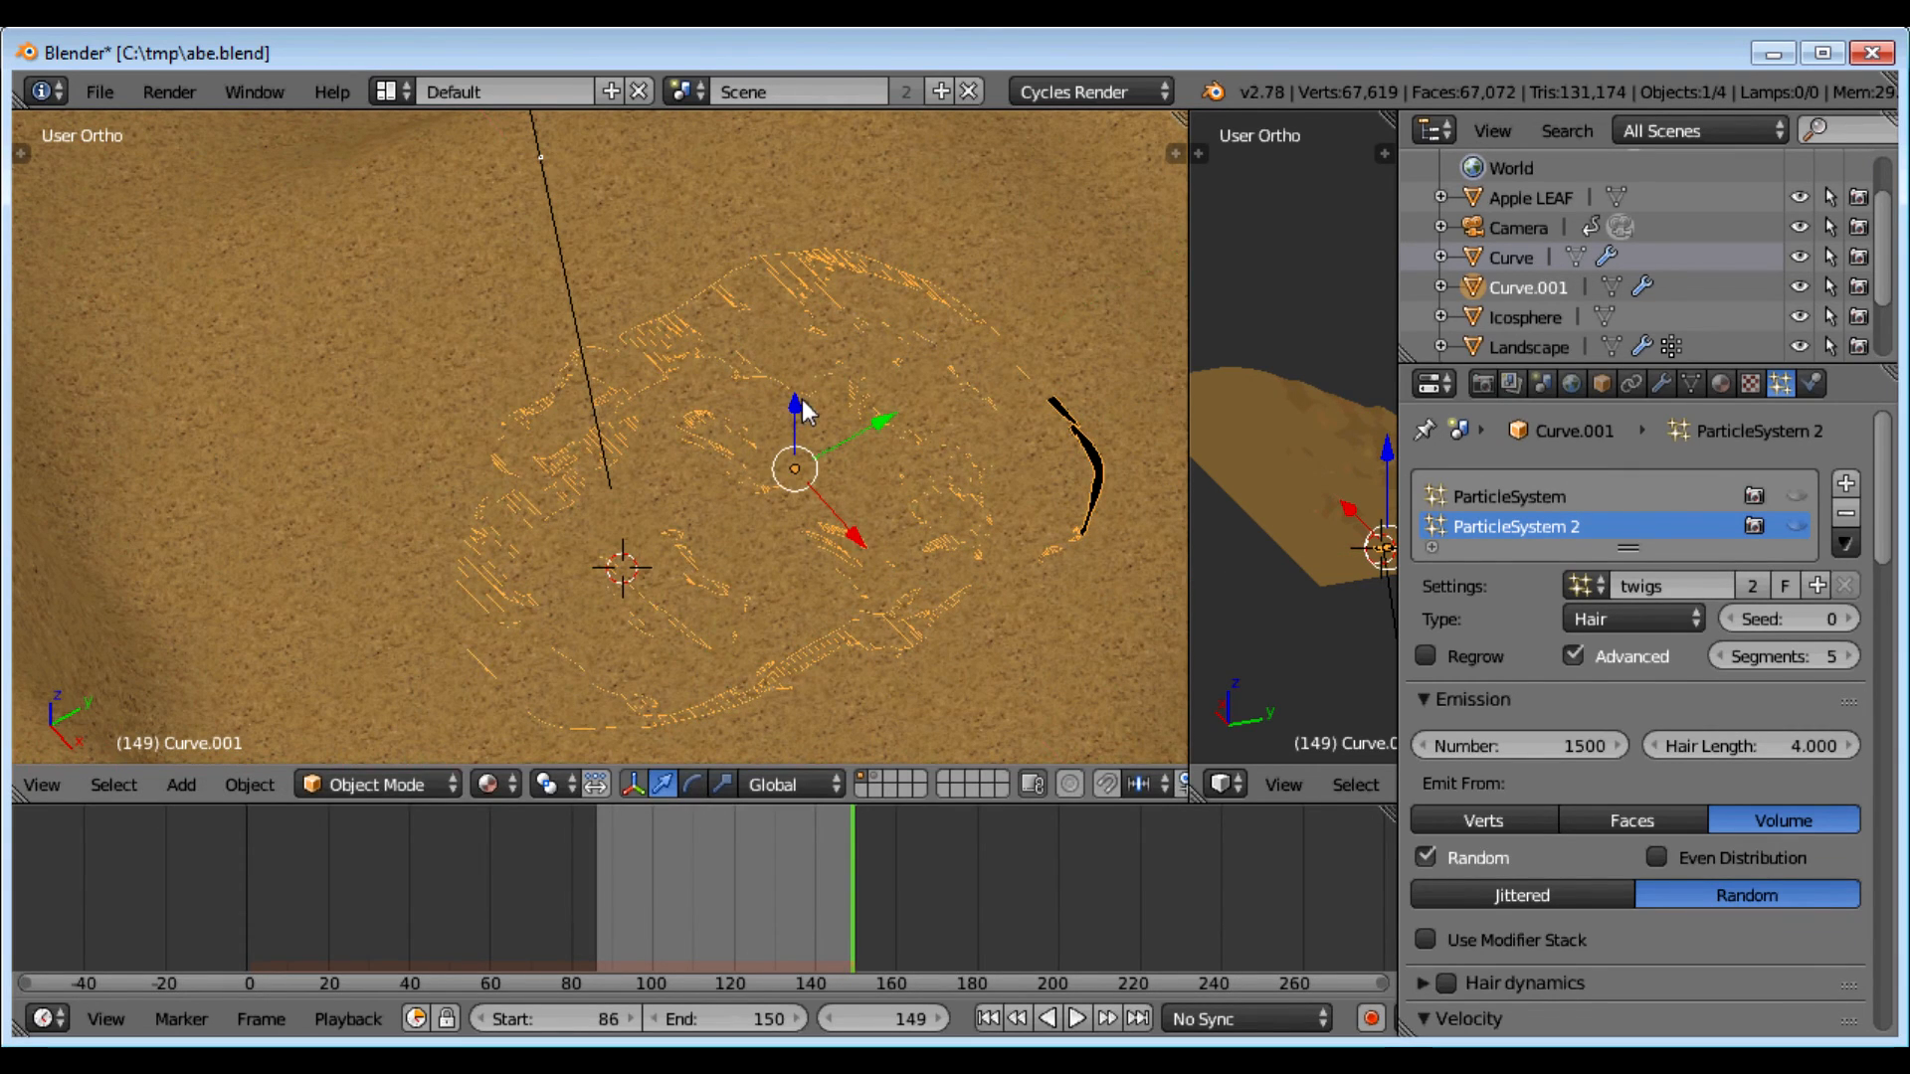
{"action": "key", "text": "g"}
{"action": "key", "text": "z"}
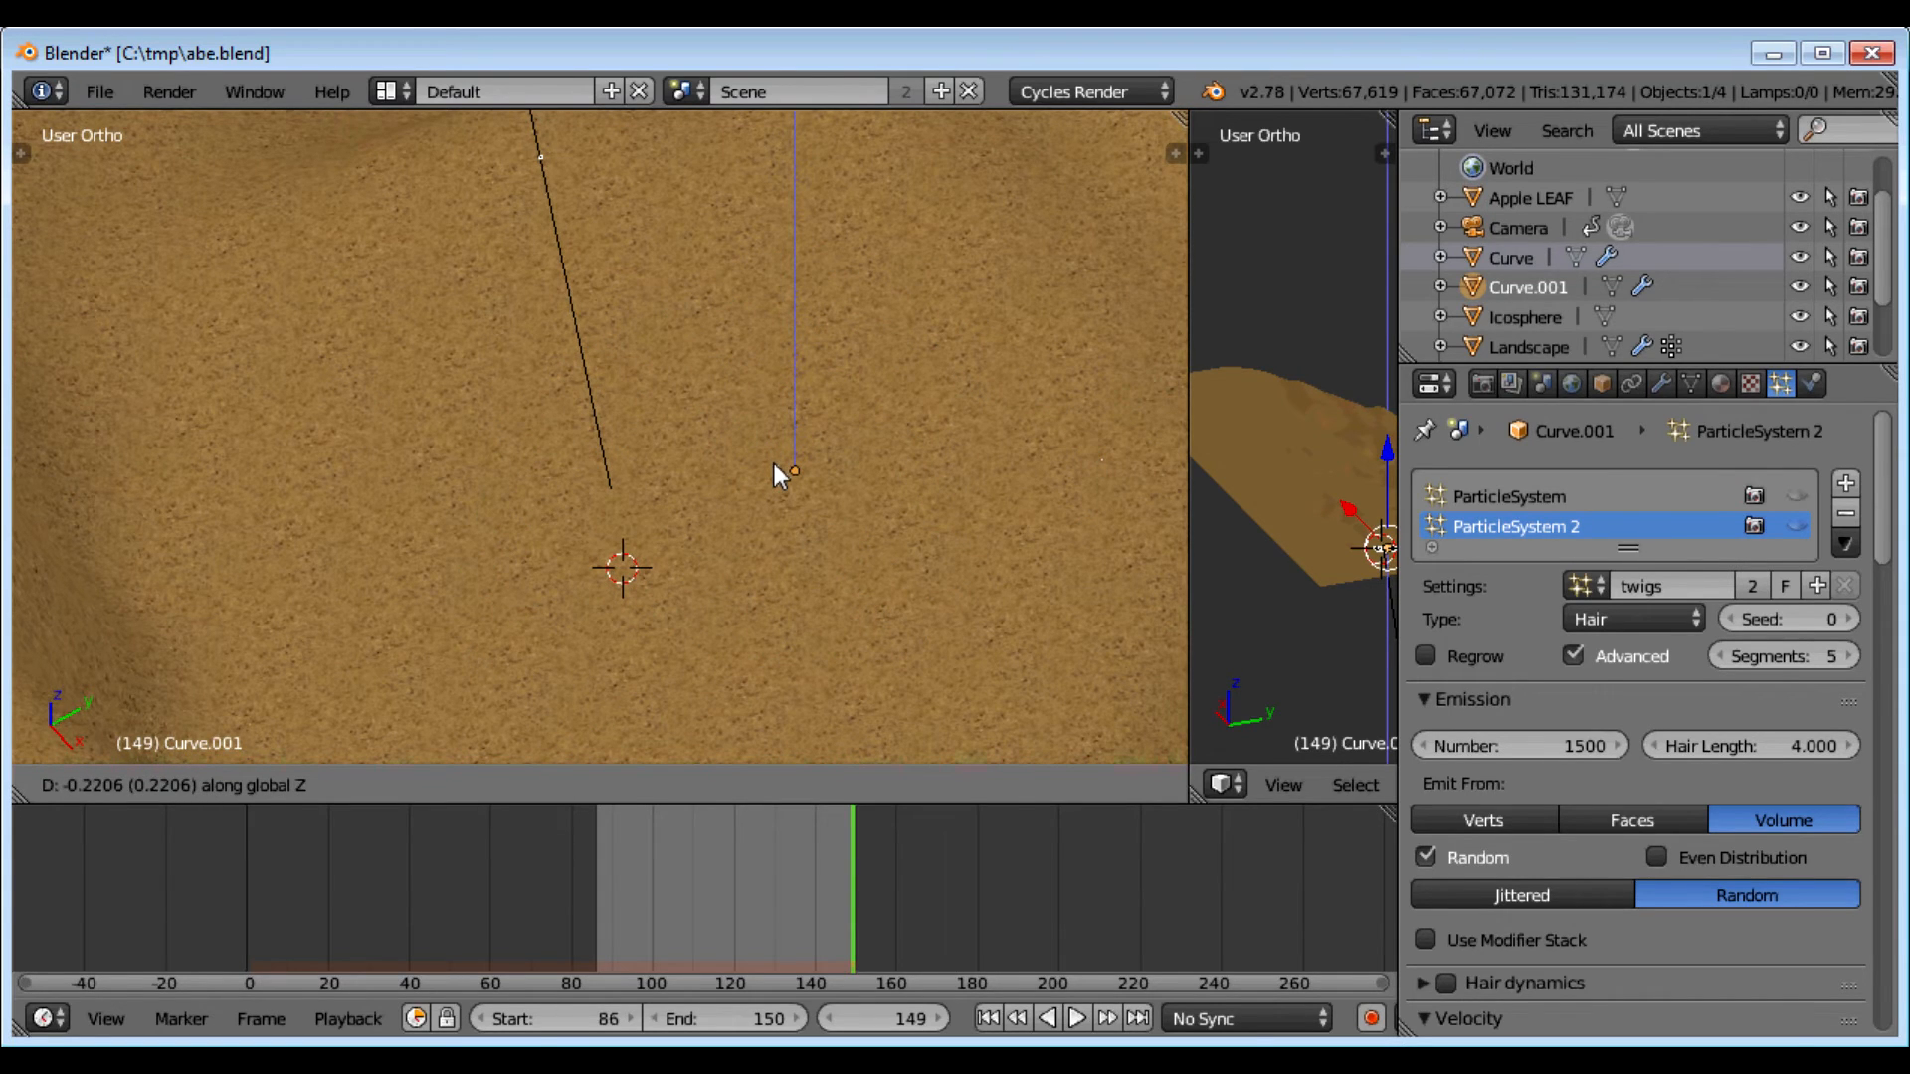
{"action": "left_click", "coordinate": [819, 421]}
{"action": "key", "text": "g"}
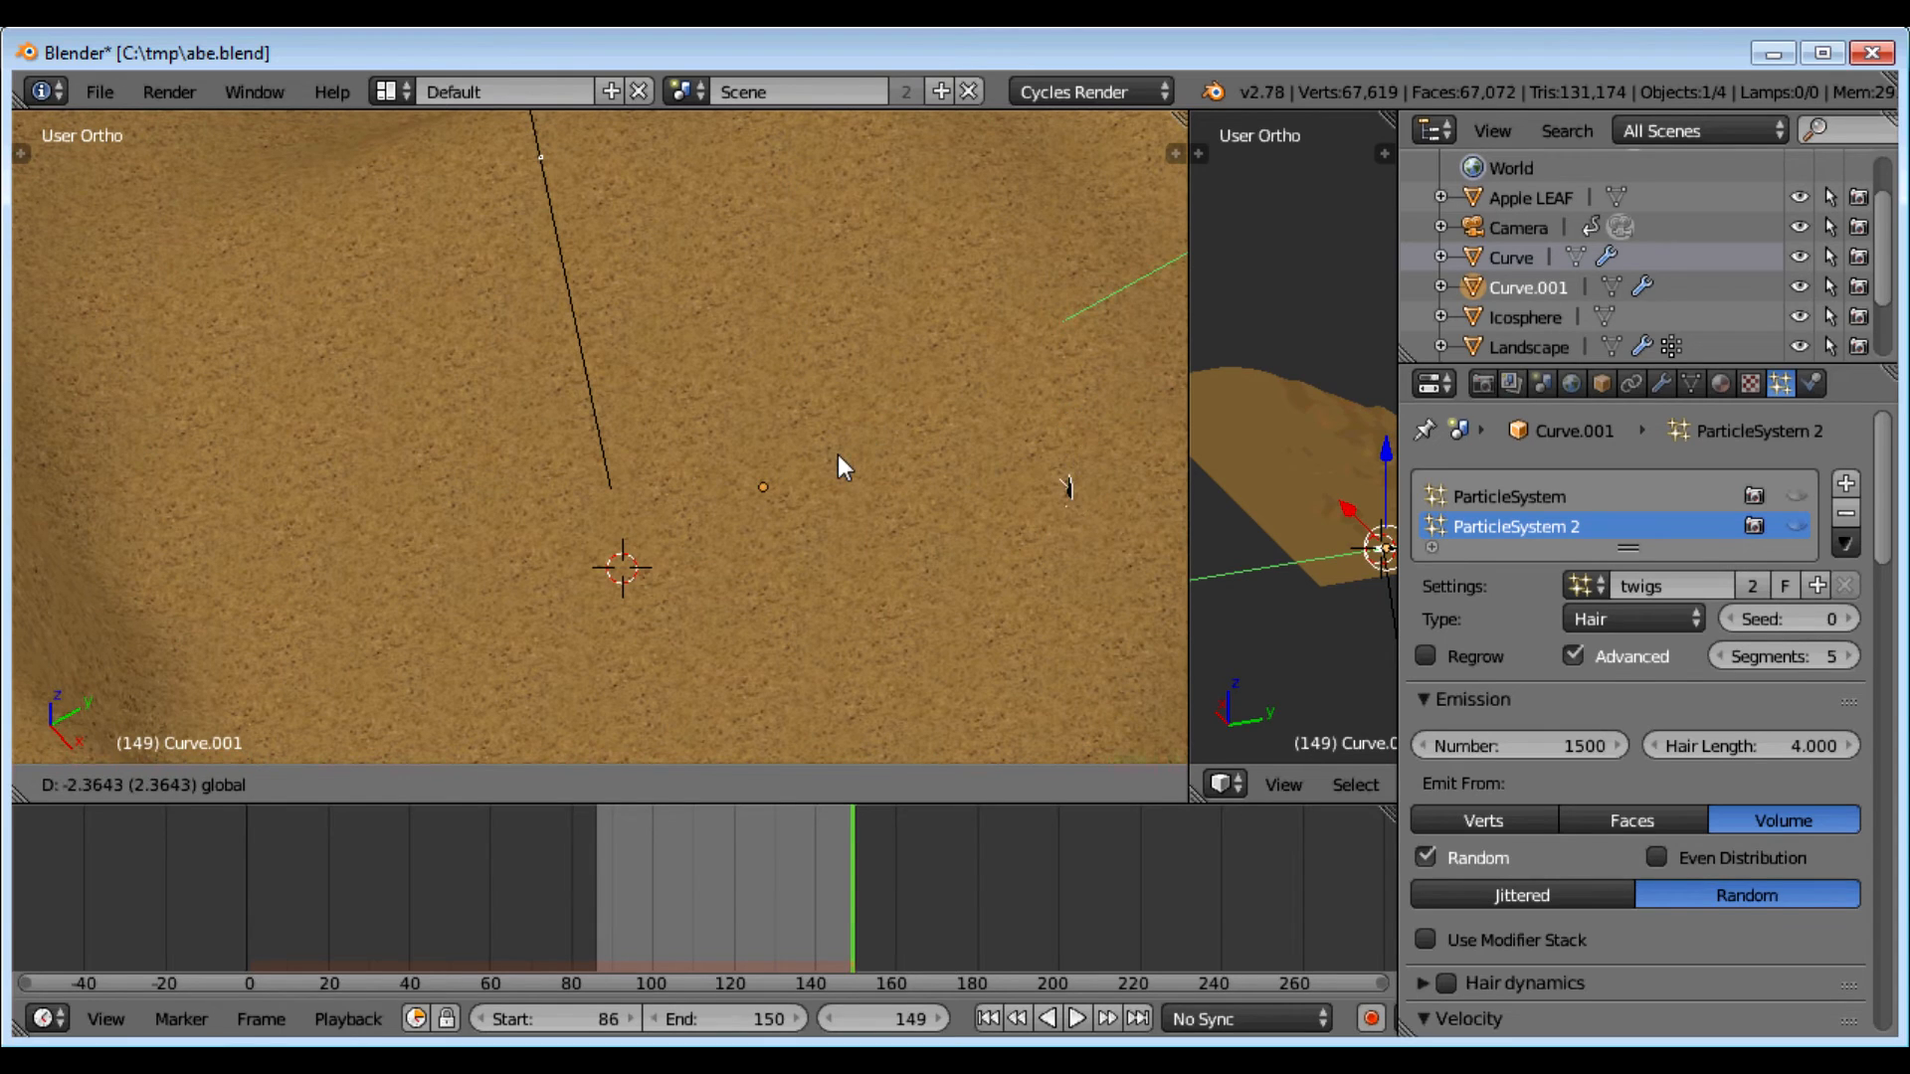
{"action": "left_click", "coordinate": [831, 455]}
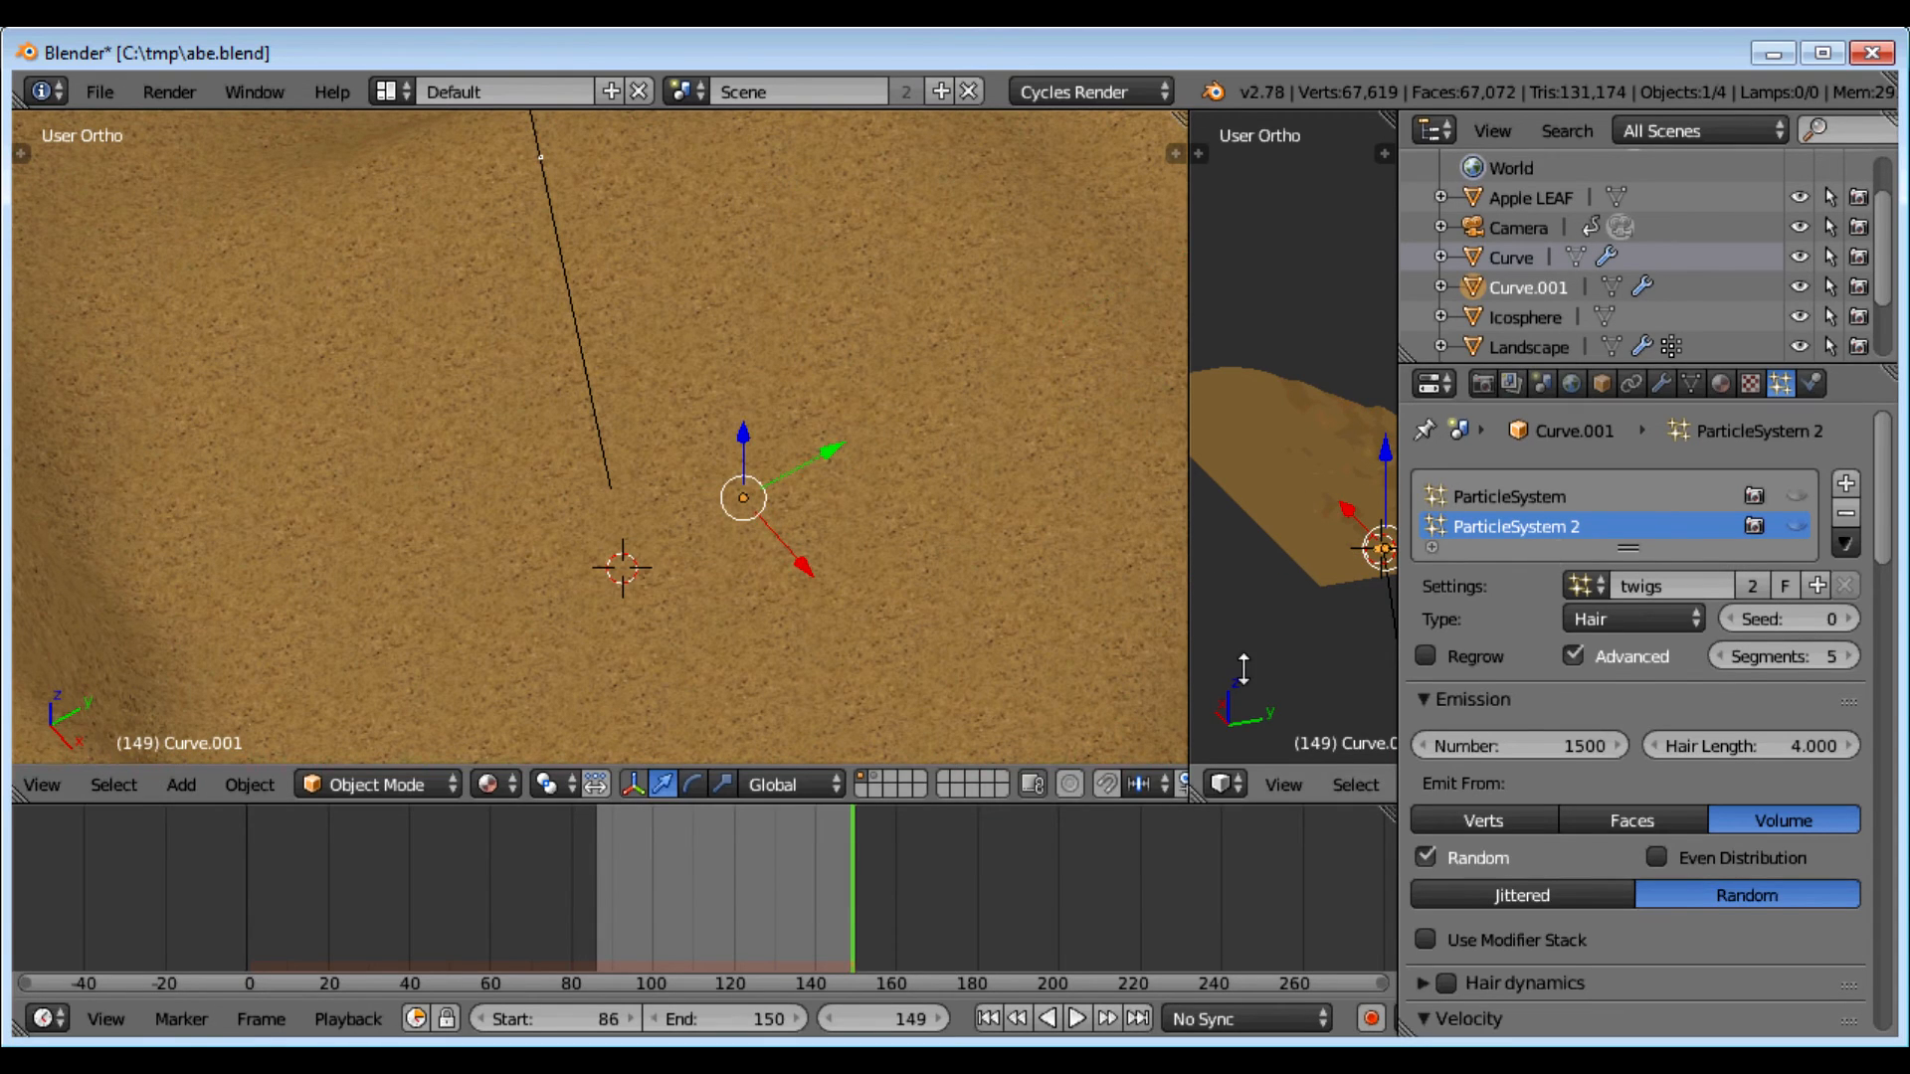
{"action": "key", "text": "KP_7"}
{"action": "scroll", "coordinate": [691, 529], "scroll_direction": "down", "scroll_amount": 4}
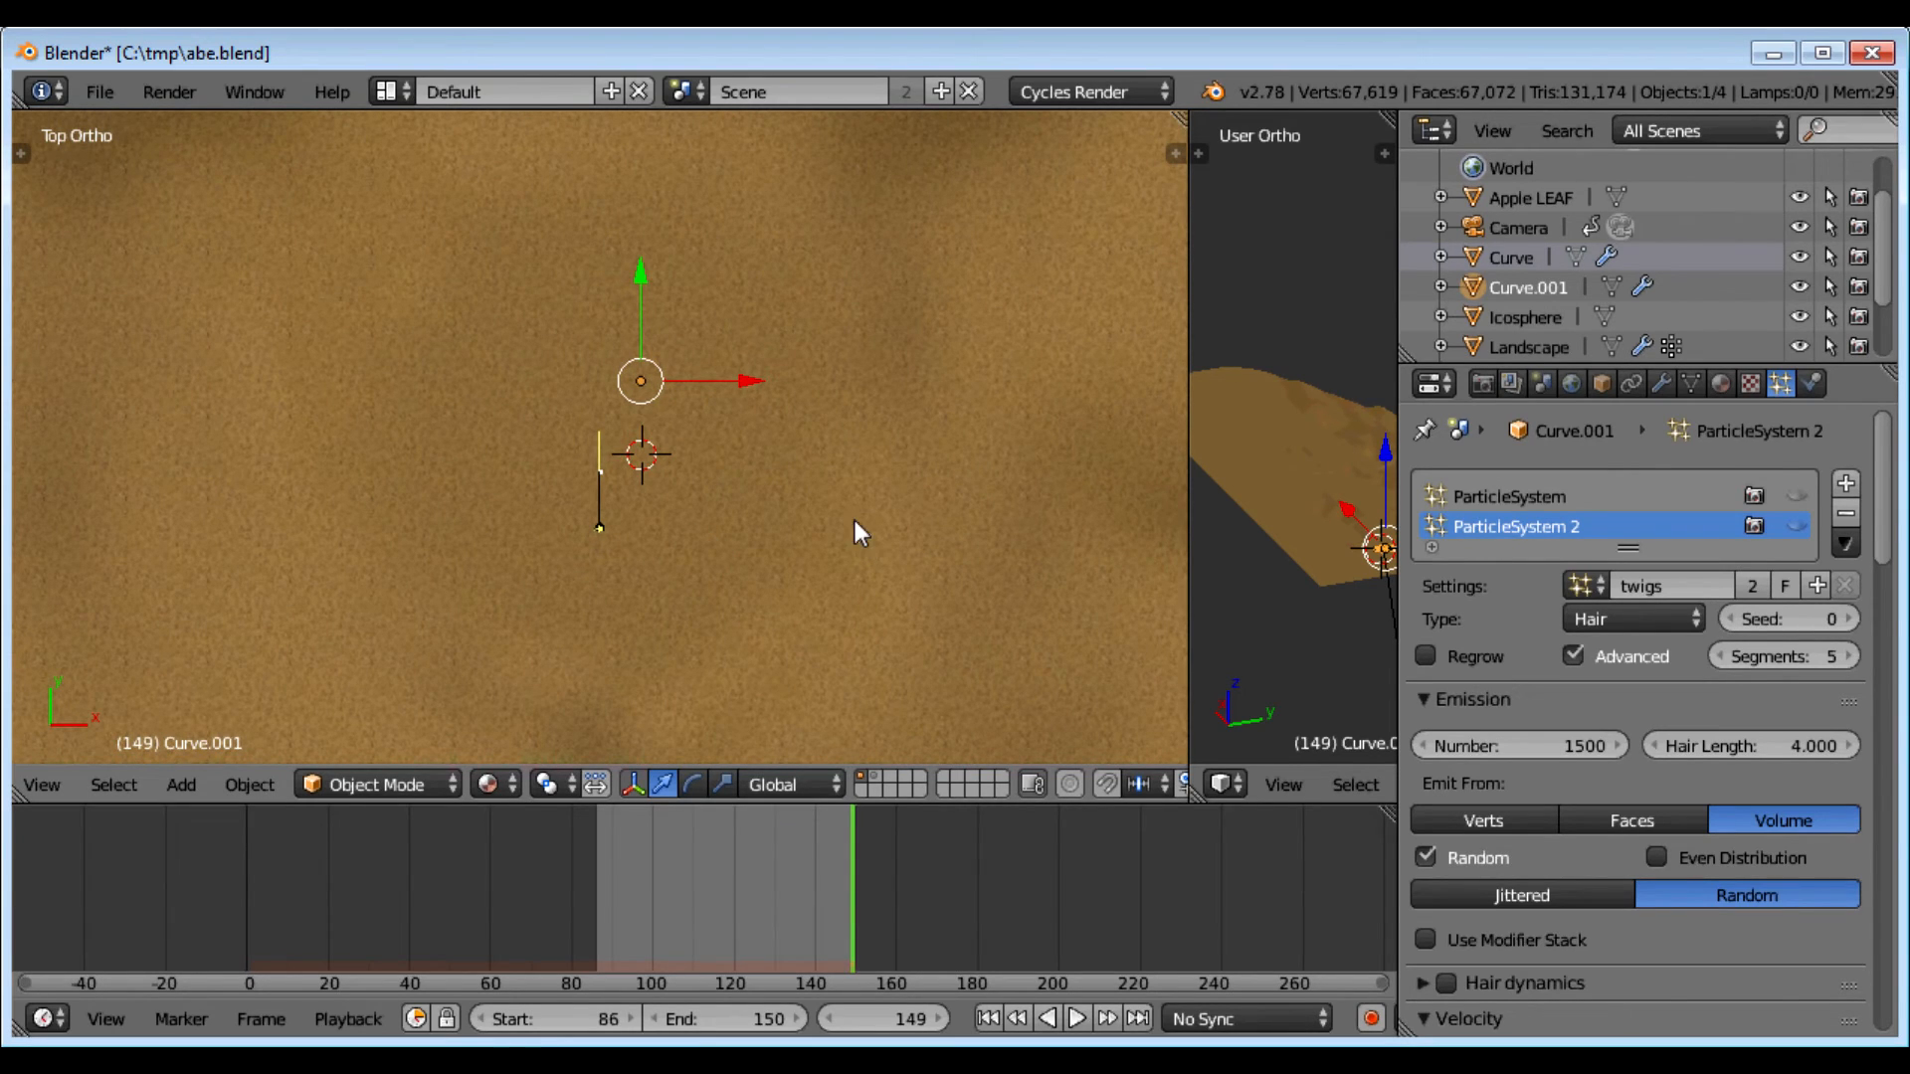
Step: In wireframe camera view, shift the face to centre it in frame and render with F12
{"action": "scroll", "coordinate": [797, 511], "scroll_direction": "up", "scroll_amount": 2}
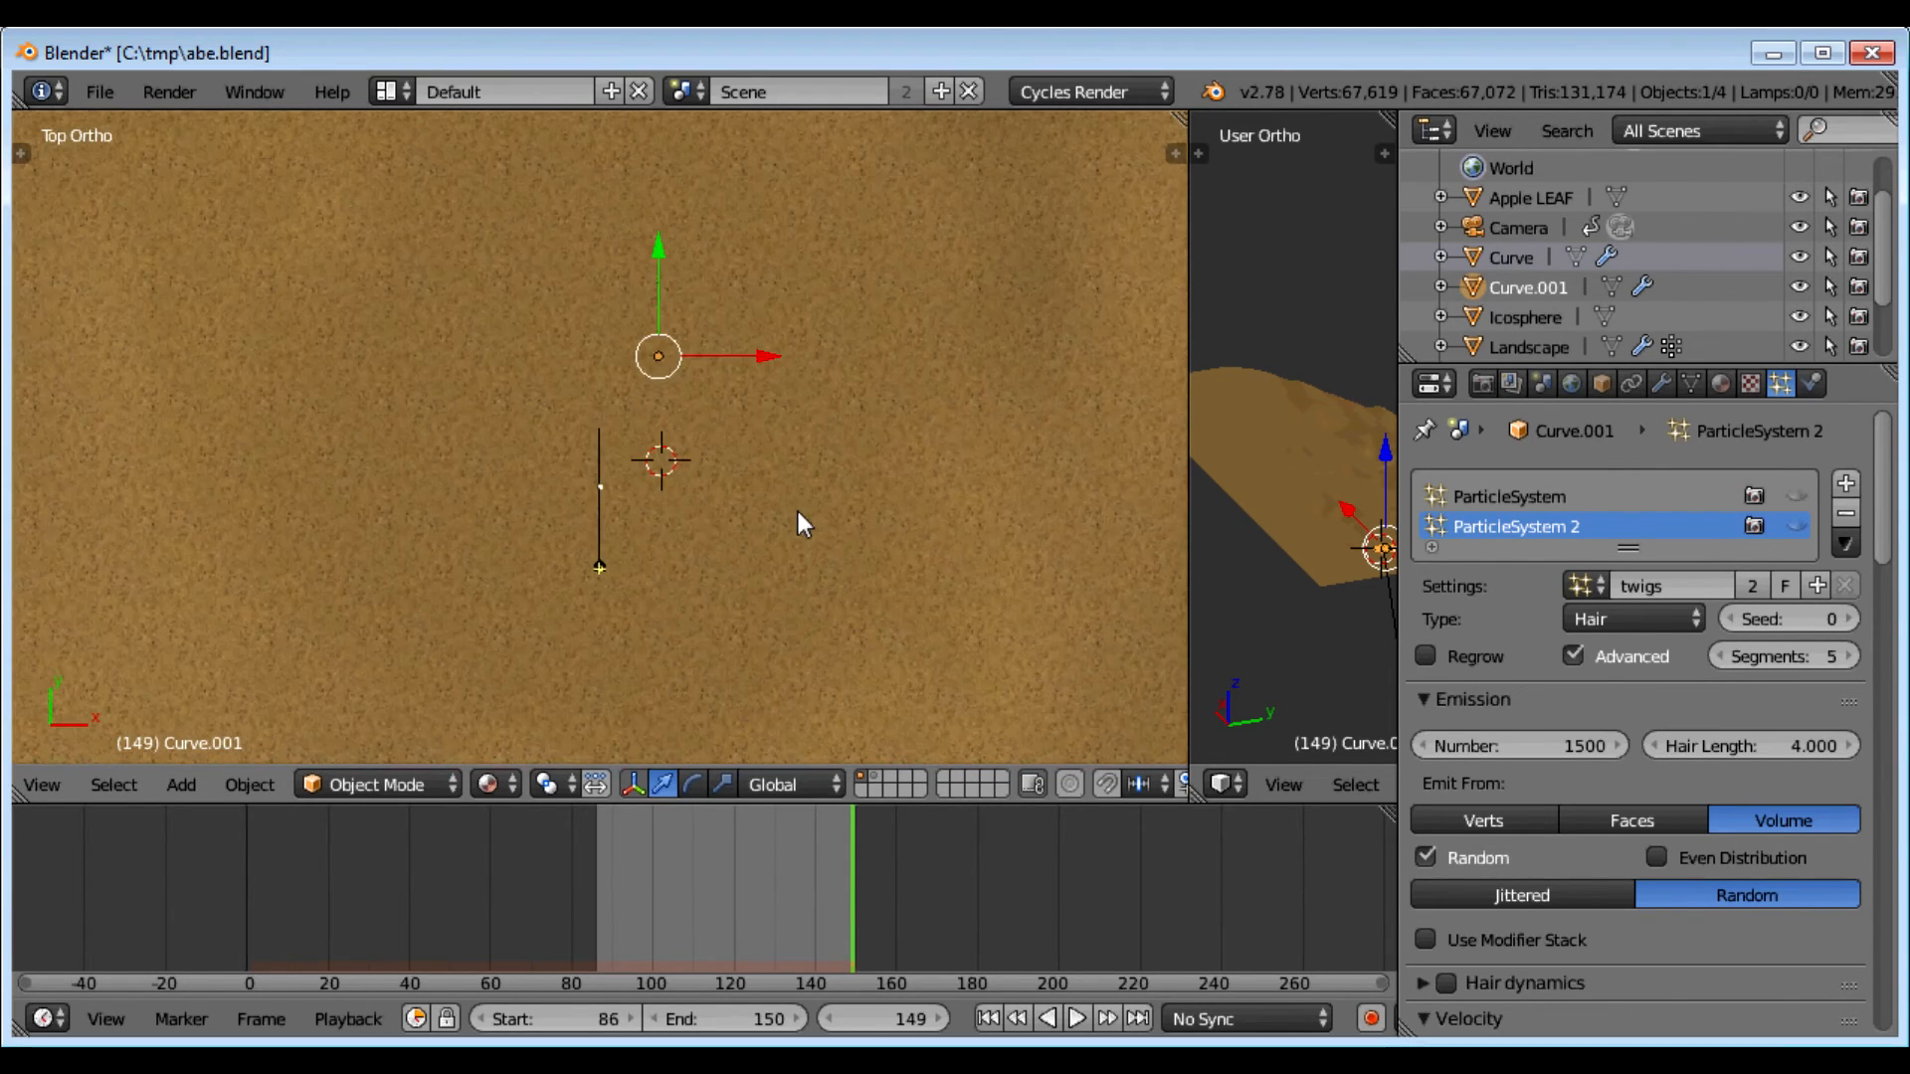
{"action": "key", "text": "KP_2"}
{"action": "key", "text": "KP_0"}
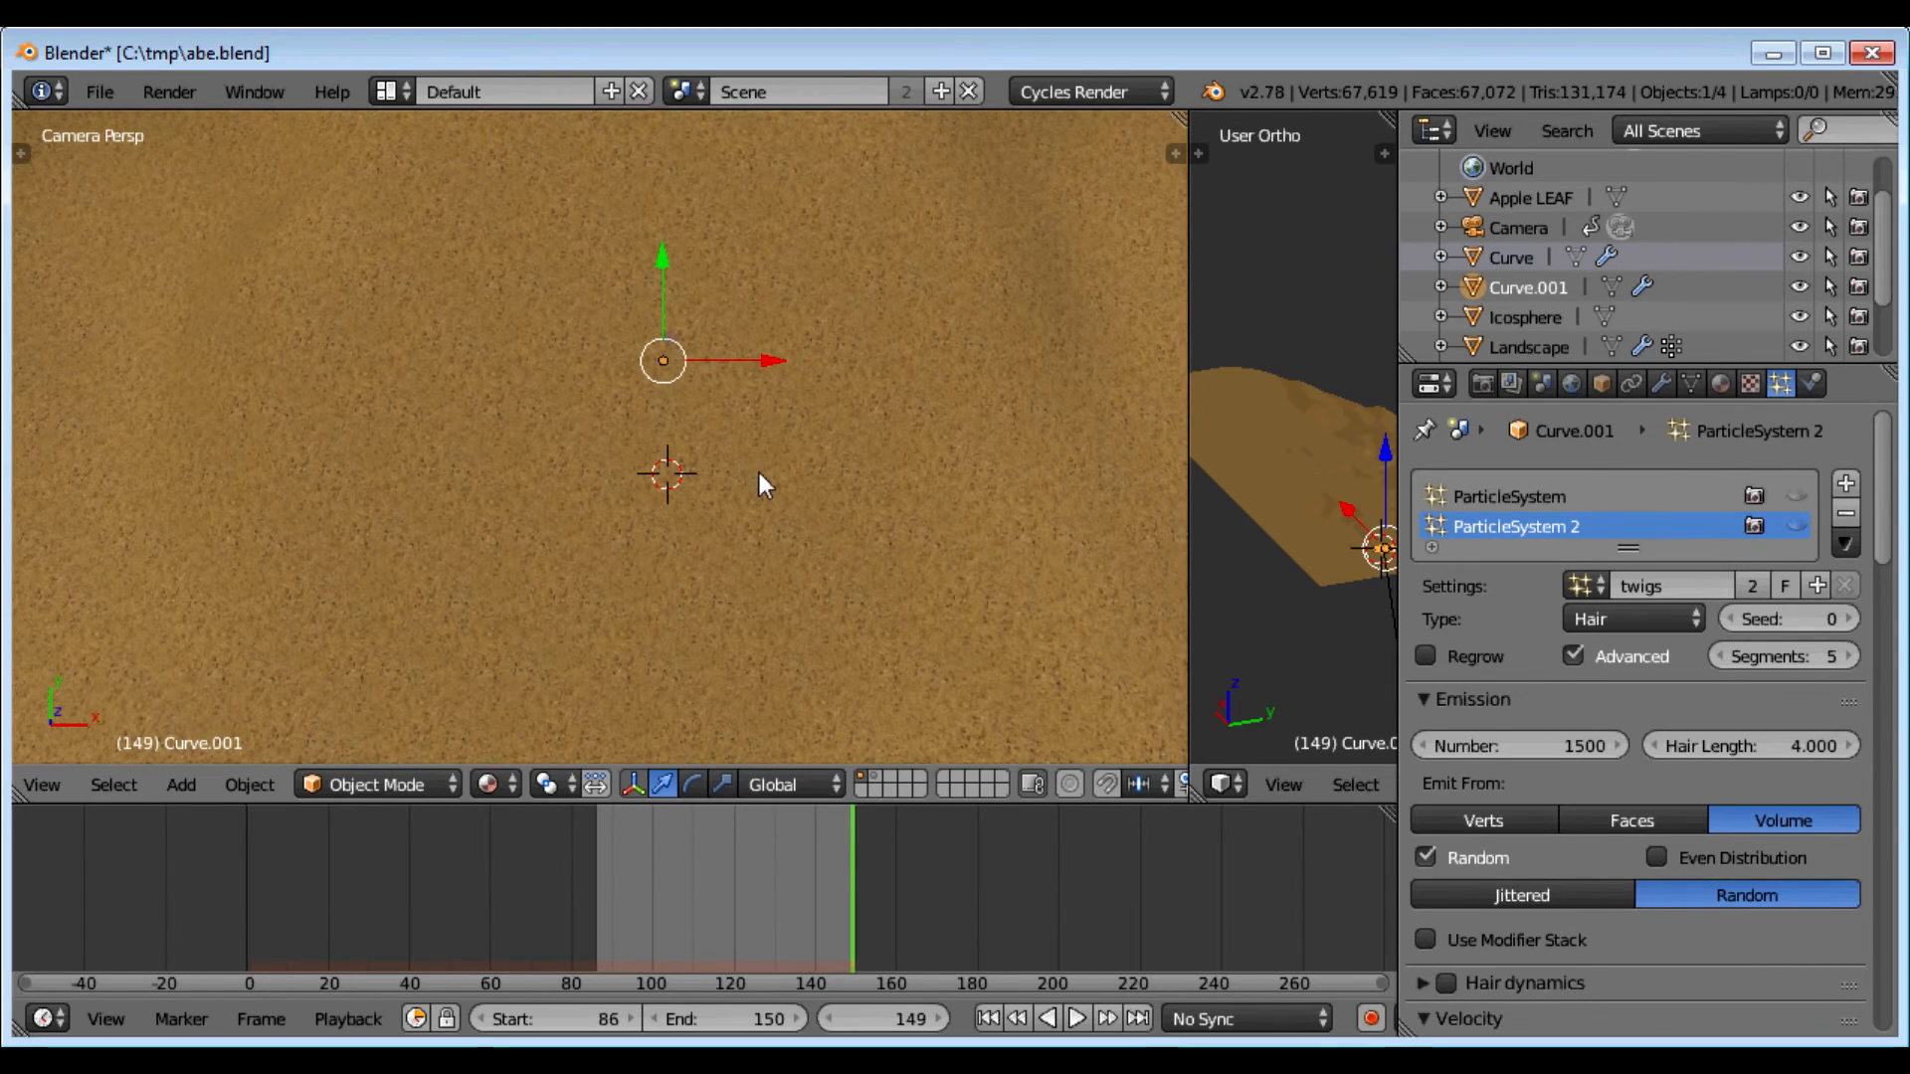
{"action": "scroll", "coordinate": [587, 414], "scroll_direction": "down", "scroll_amount": 3}
{"action": "key", "text": "KP_7"}
{"action": "key", "text": "KP_0"}
{"action": "key", "text": "z"}
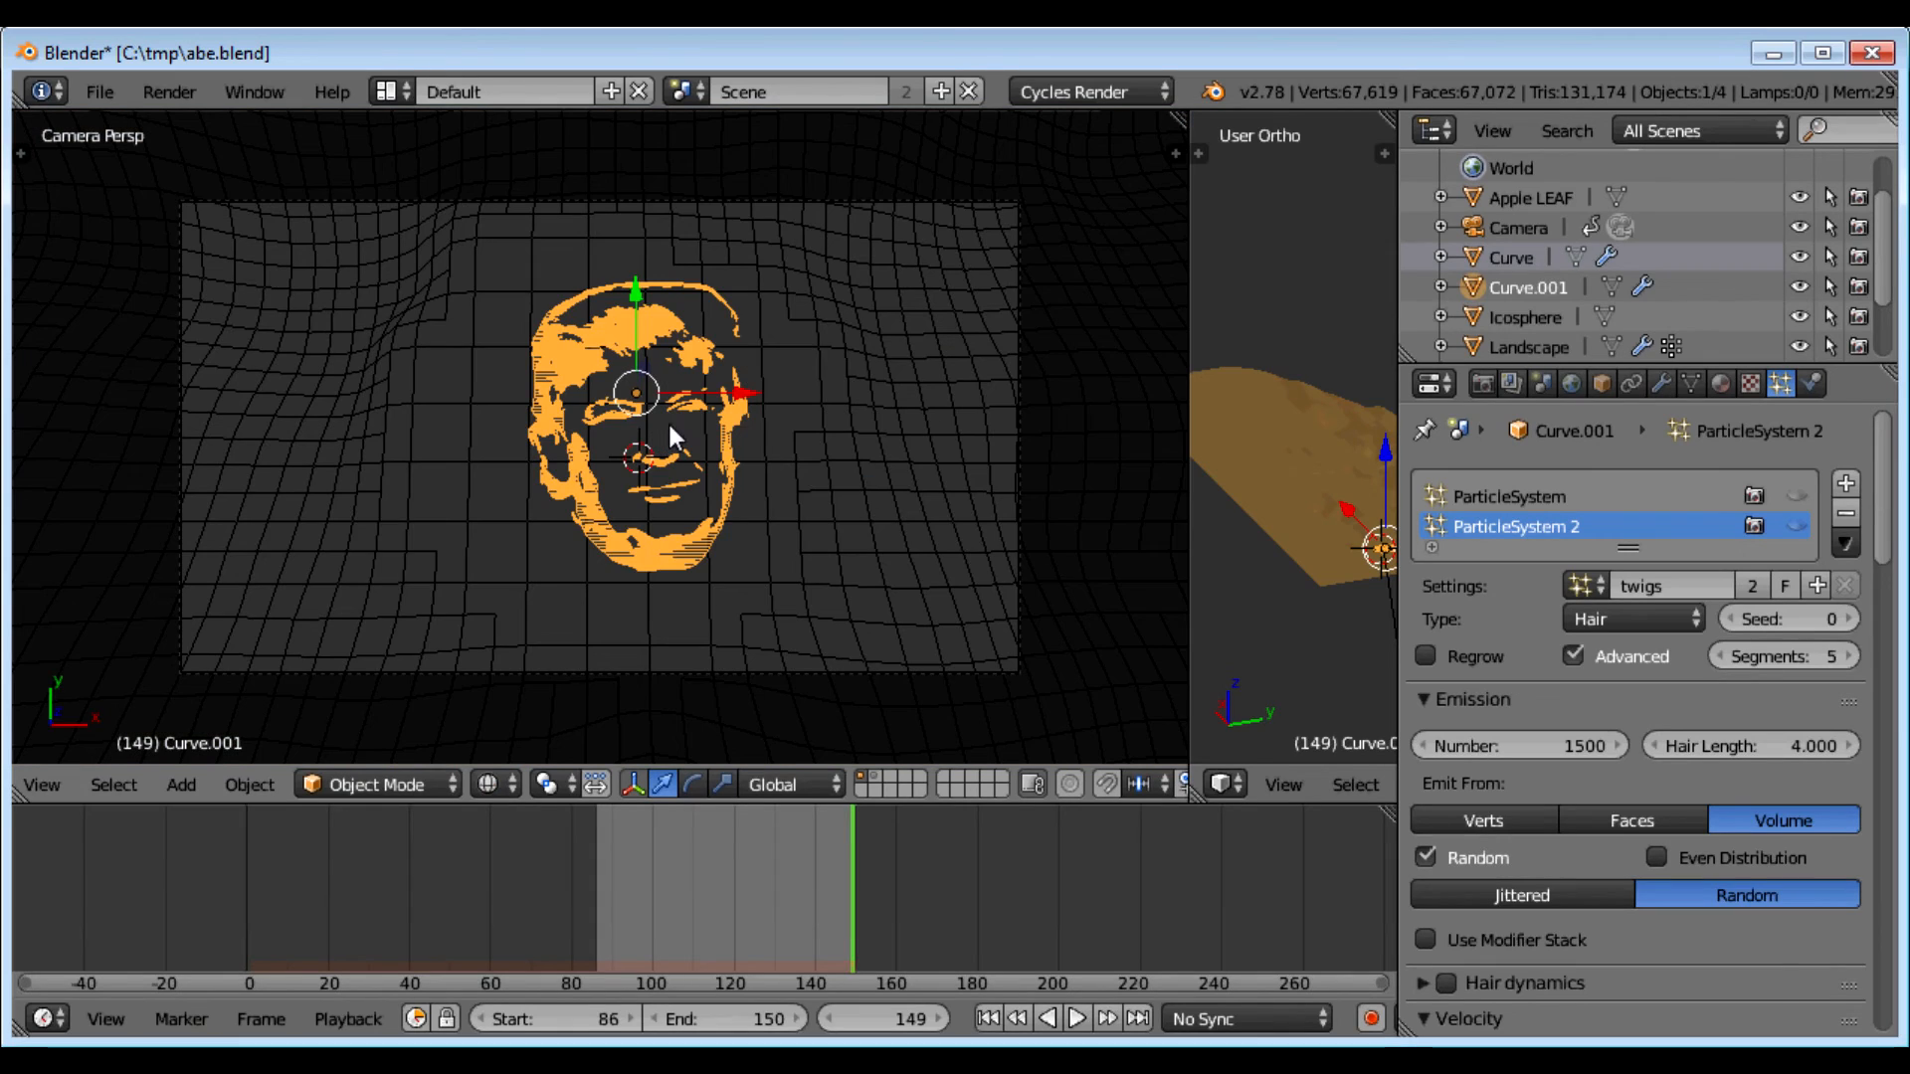
{"action": "left_click_drag", "start_coordinate": [741, 398], "coordinate": [726, 454]}
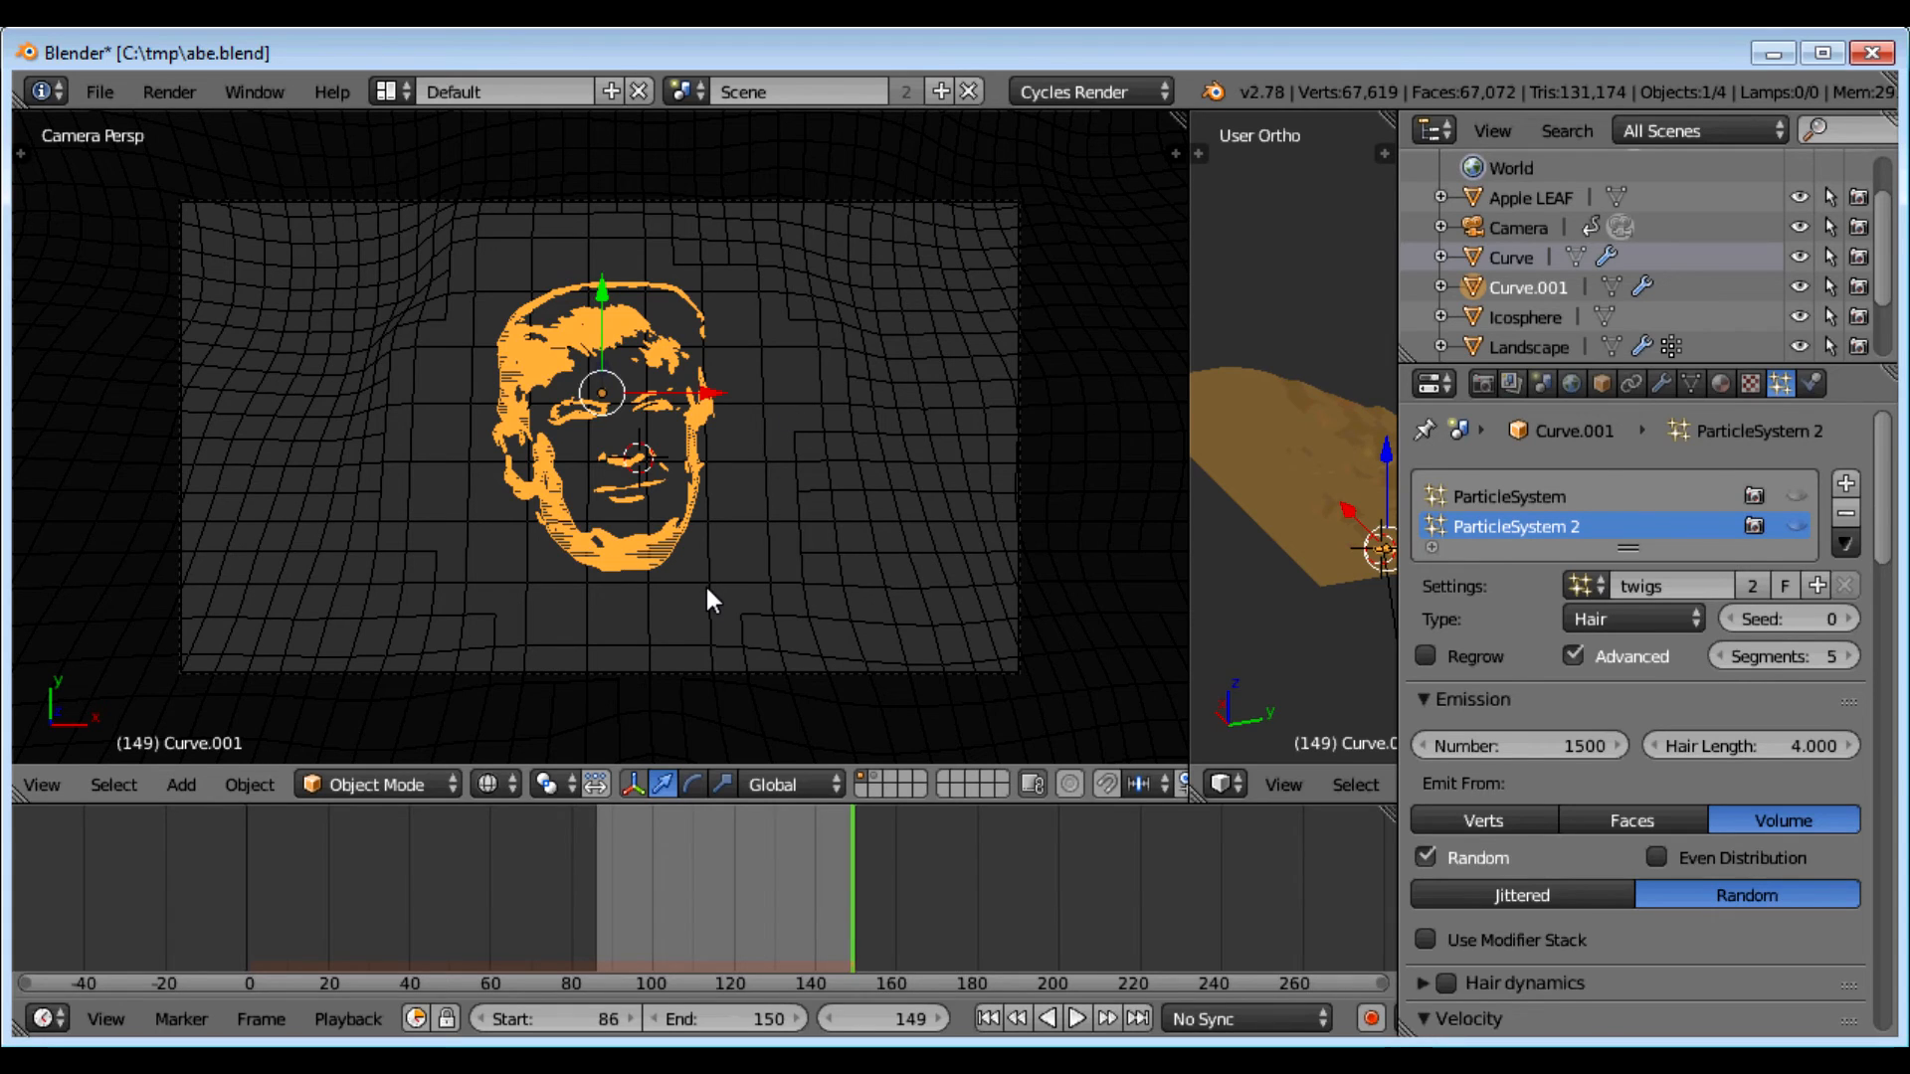
{"action": "scroll", "coordinate": [708, 590], "scroll_direction": "up", "scroll_amount": 2}
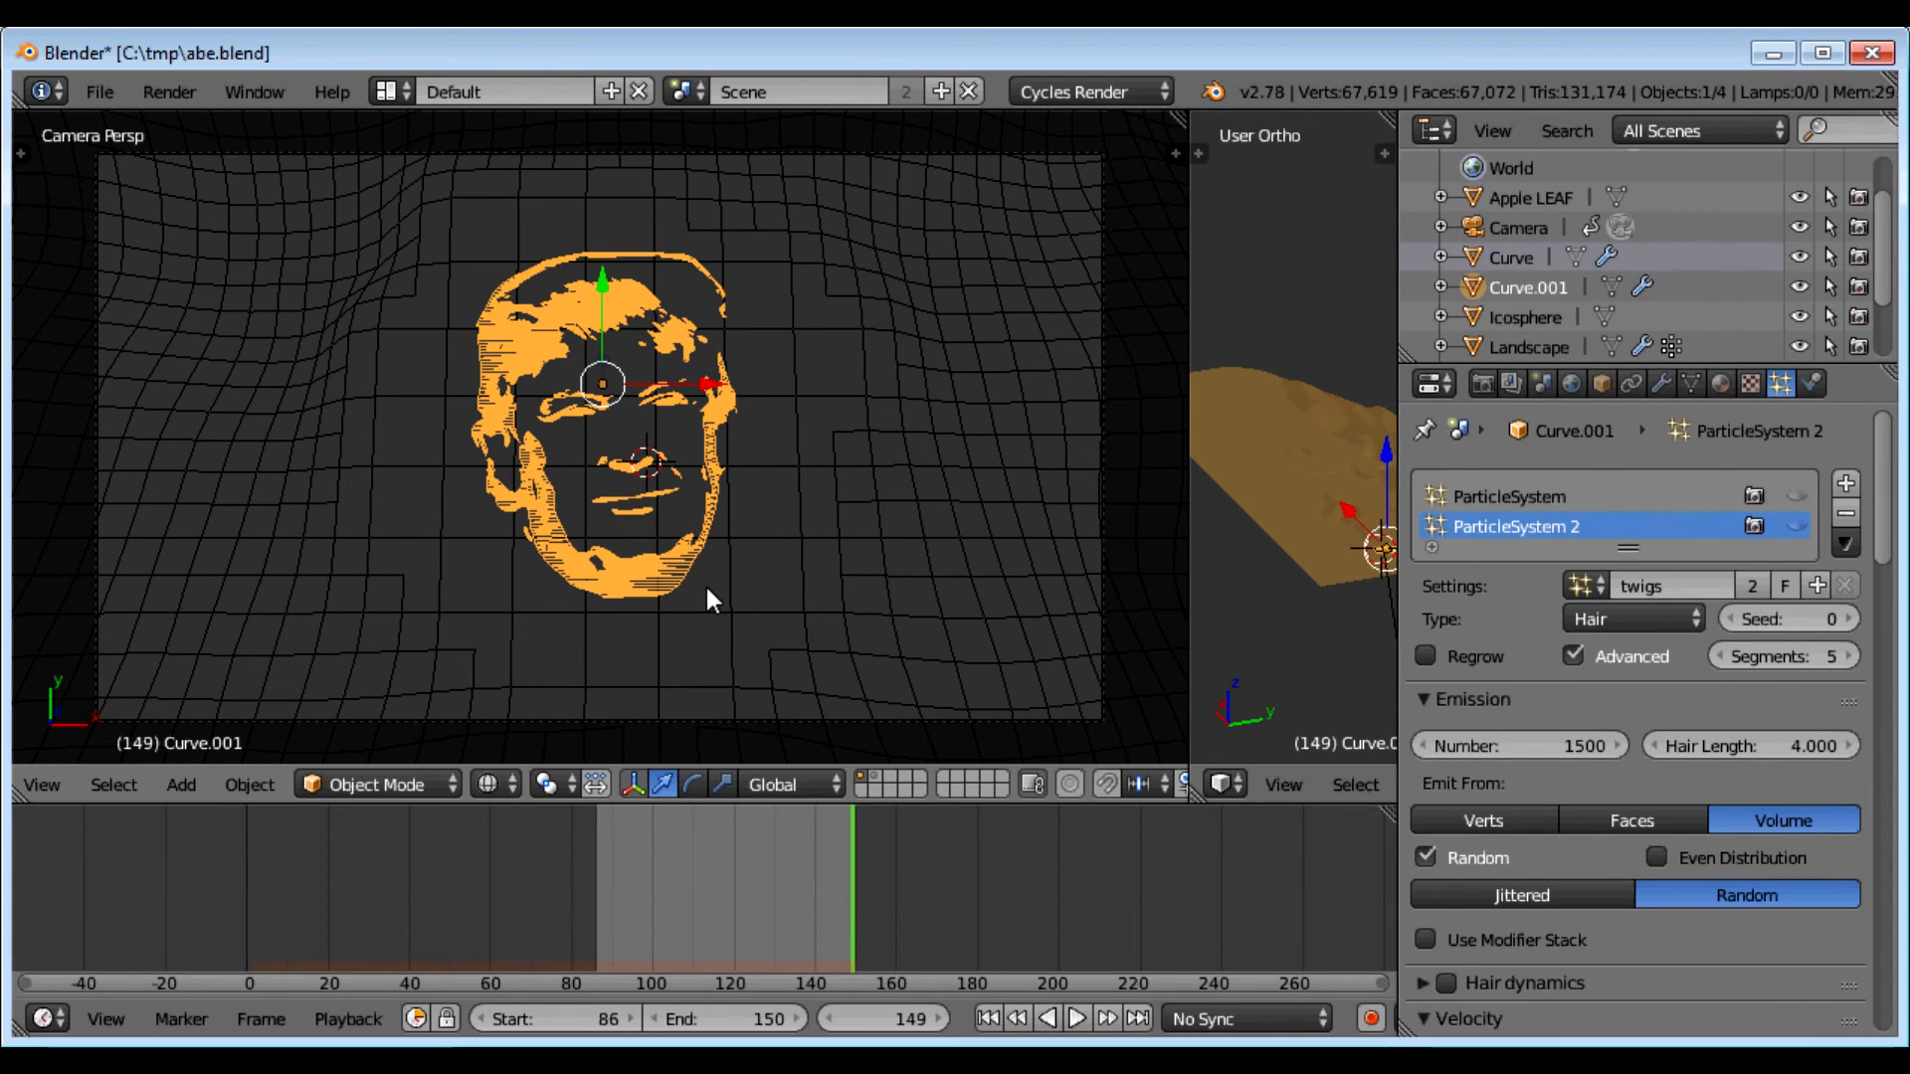
{"action": "key", "text": "F12"}
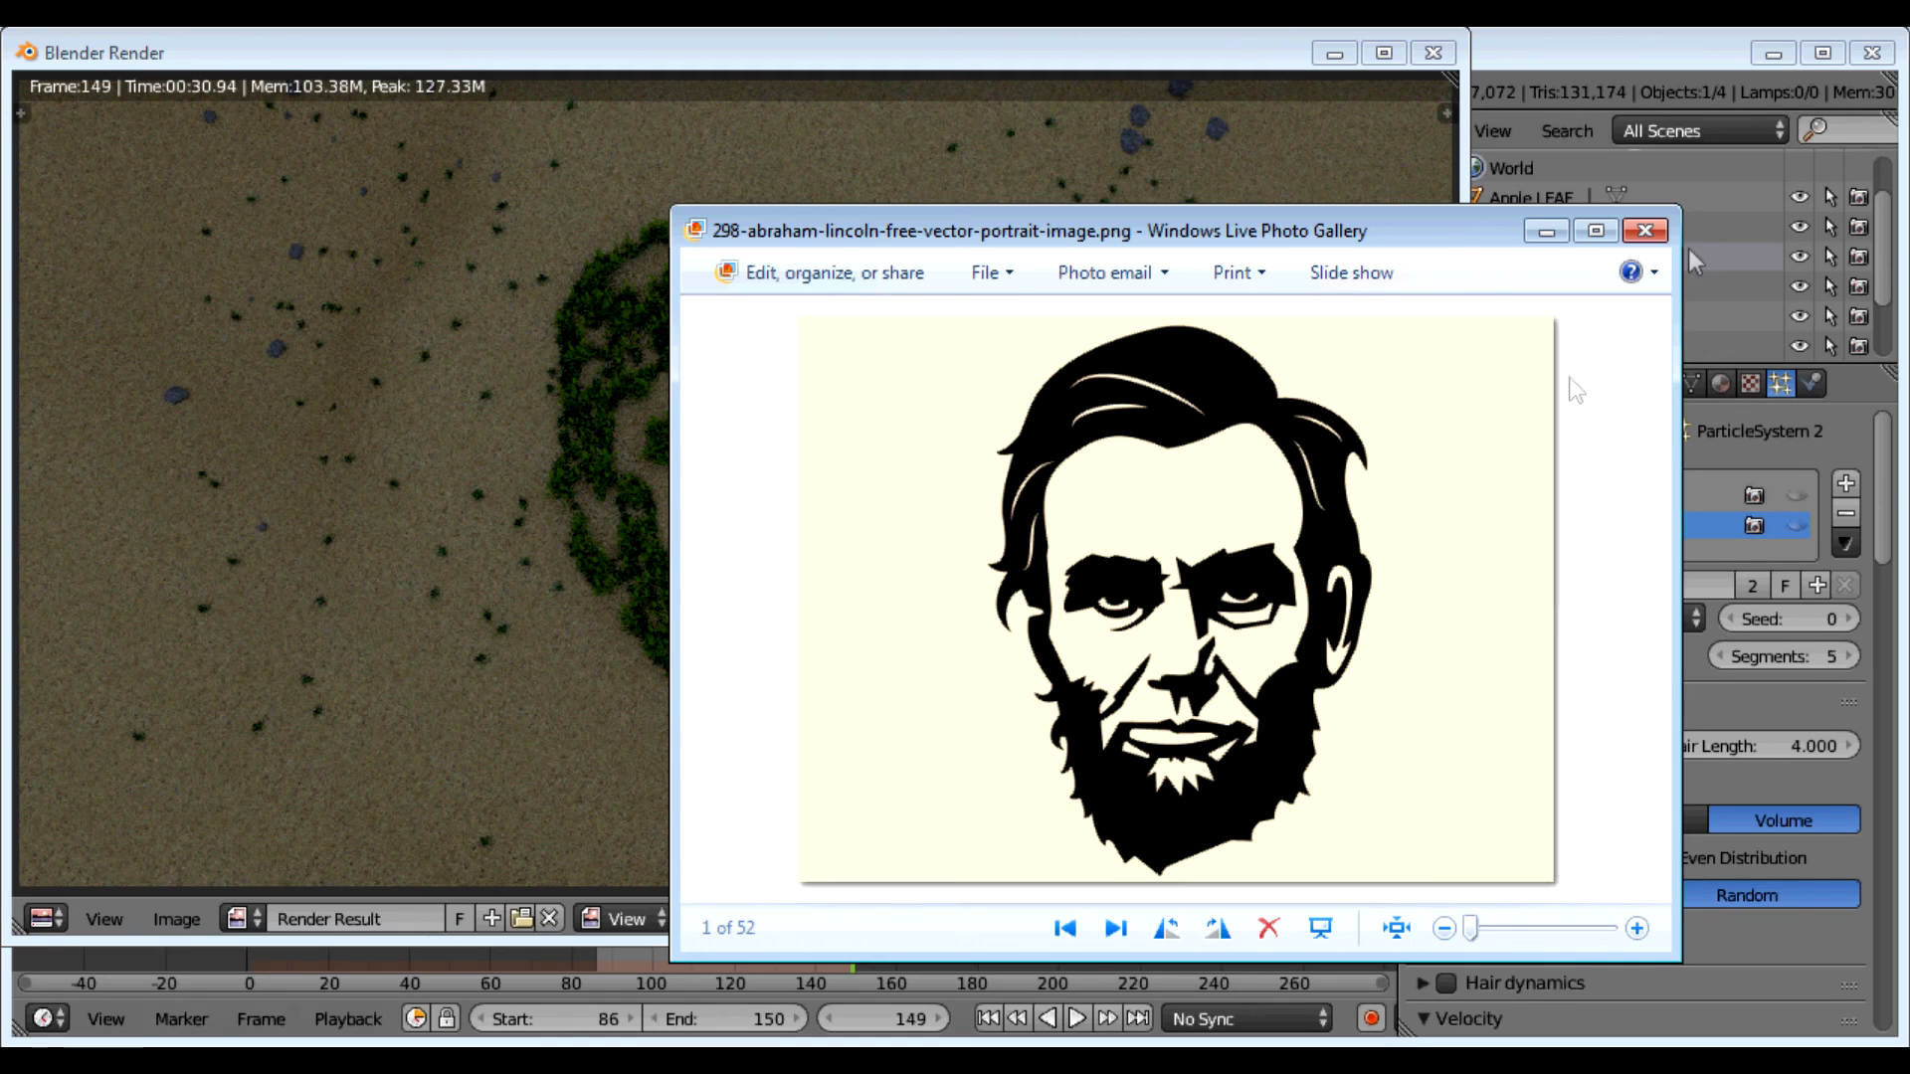
Step: Close the reference portrait viewer to show the finished grass-face render again
{"action": "left_click", "coordinate": [1647, 237]}
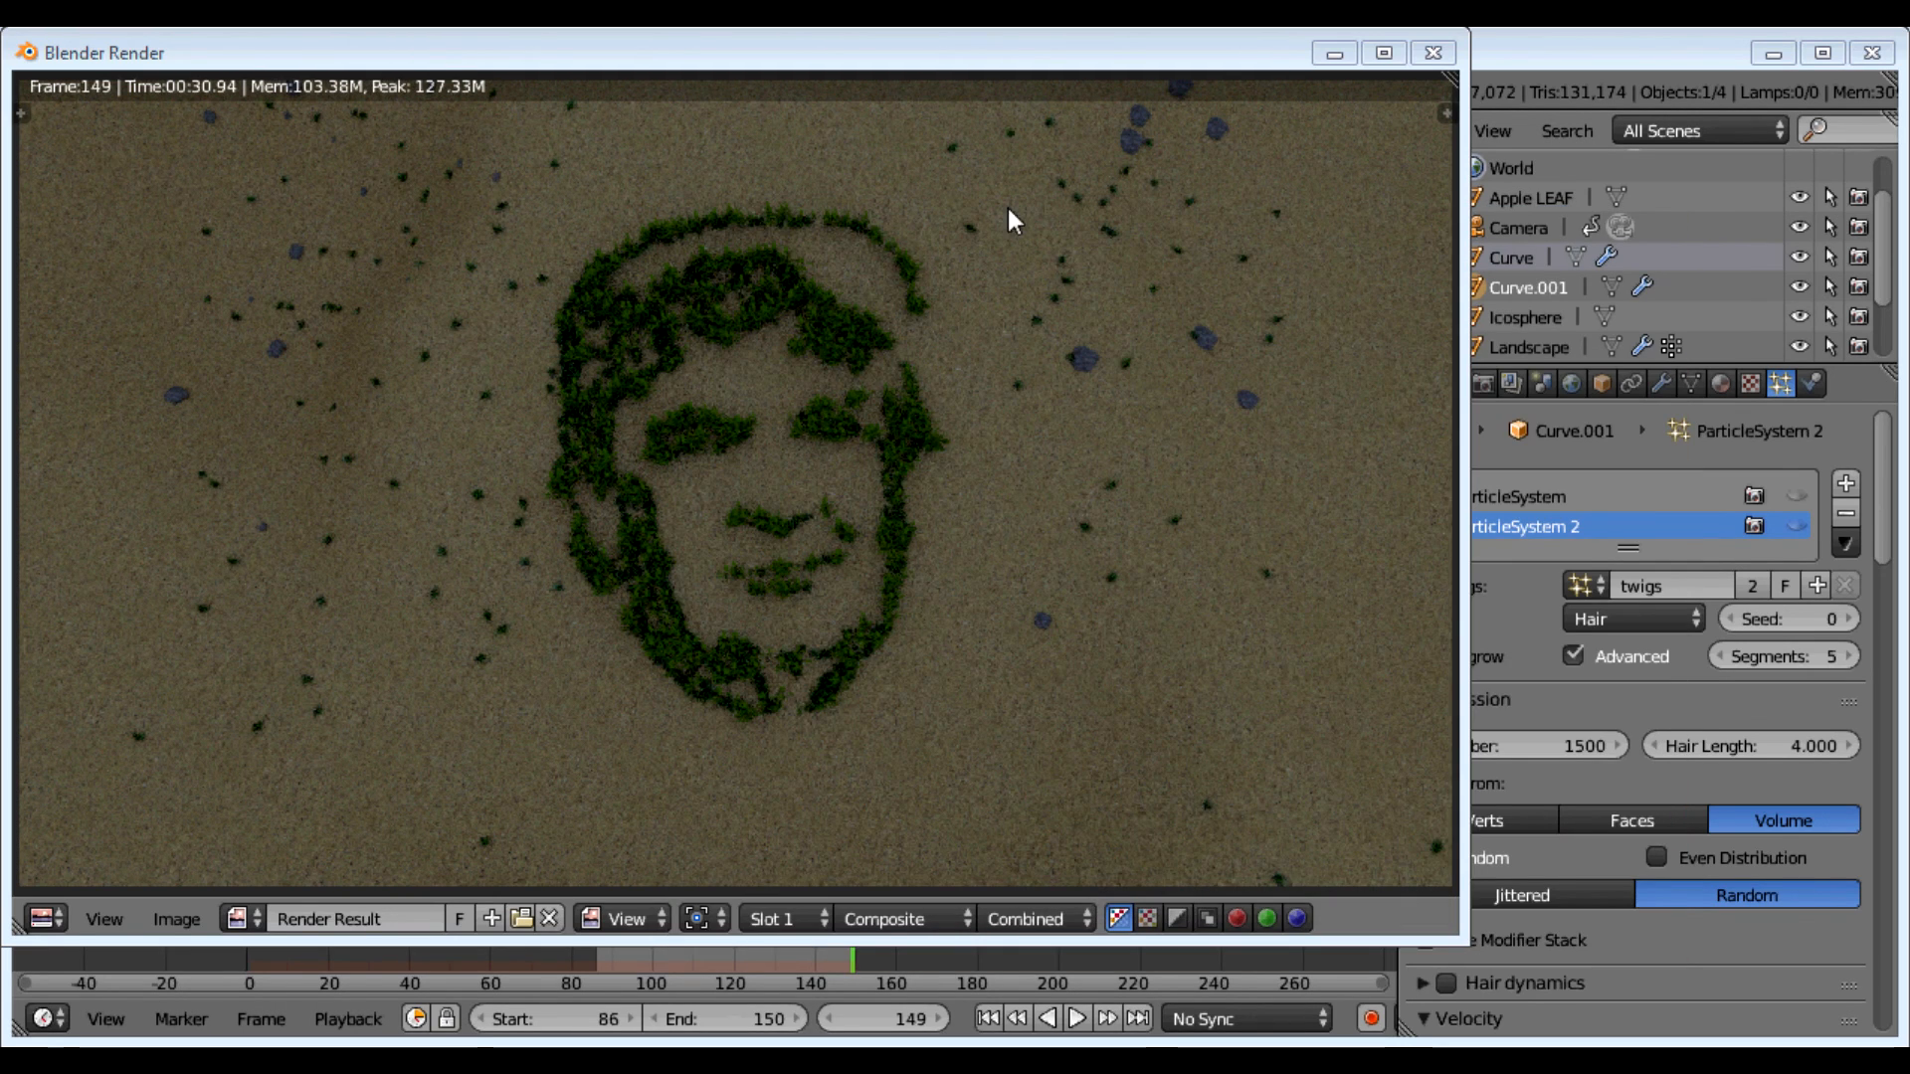